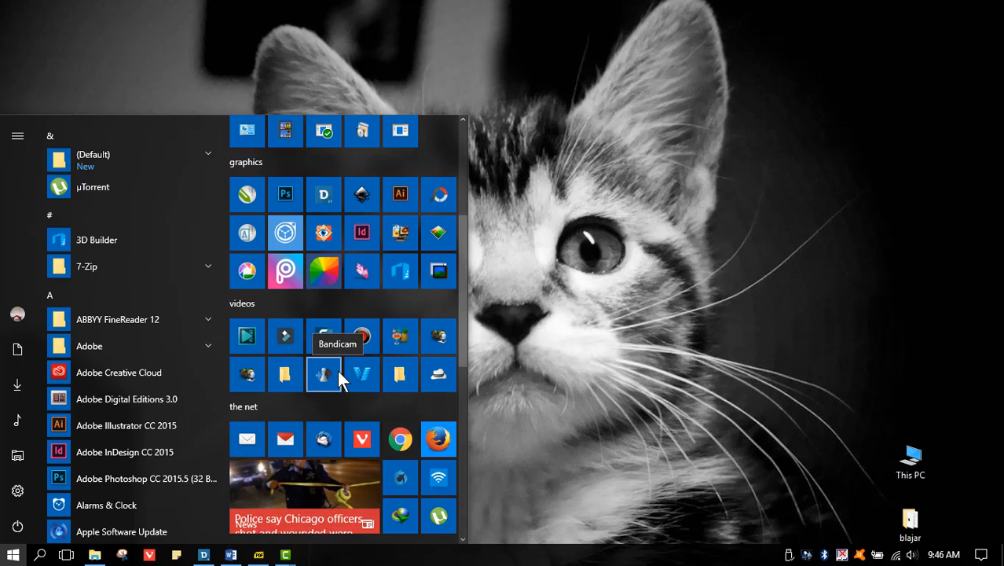
Look through the pinned app groups in the Start menu, such as graphics, videos and the net, and close it
click(547, 344)
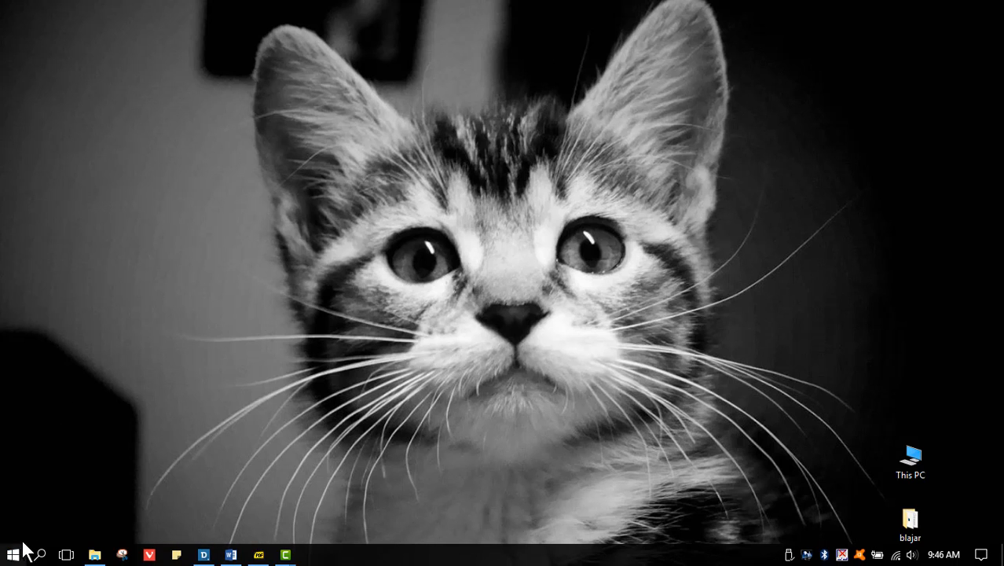
click(13, 553)
scroll(362, 342, down, 5)
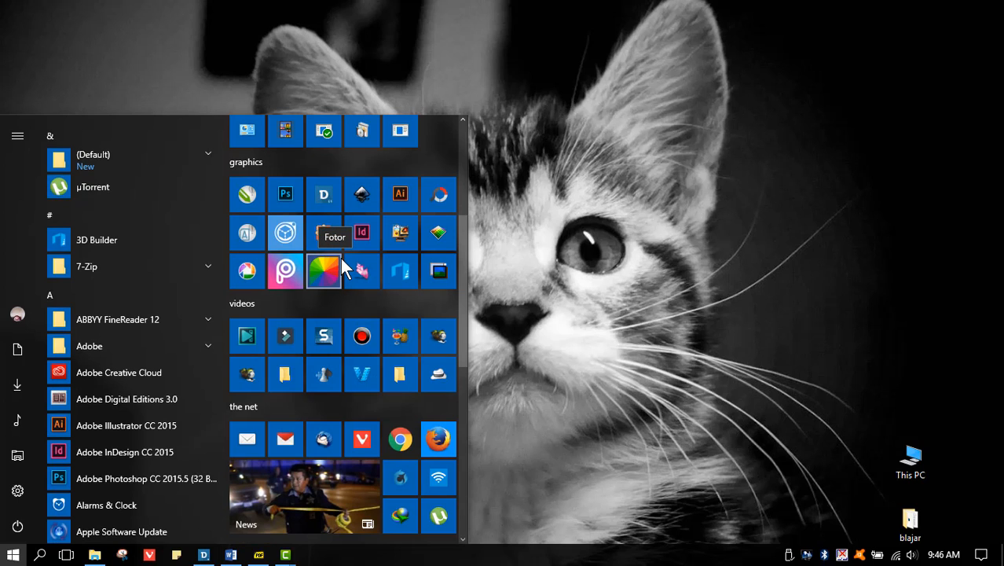
scroll(355, 265, down, 2)
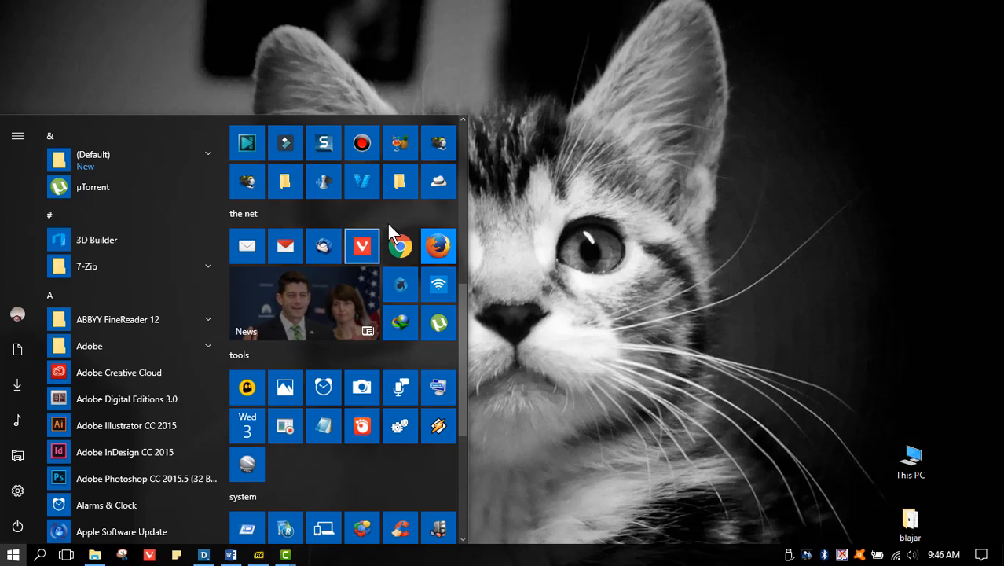
click(615, 189)
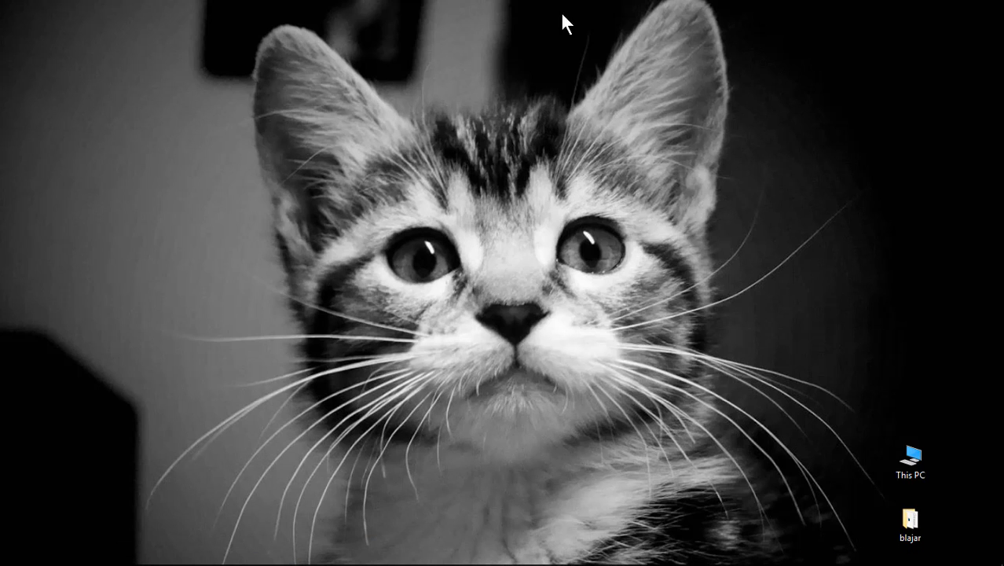
Open This PC from the desktop dock and close its window
mouse_move(566, 16)
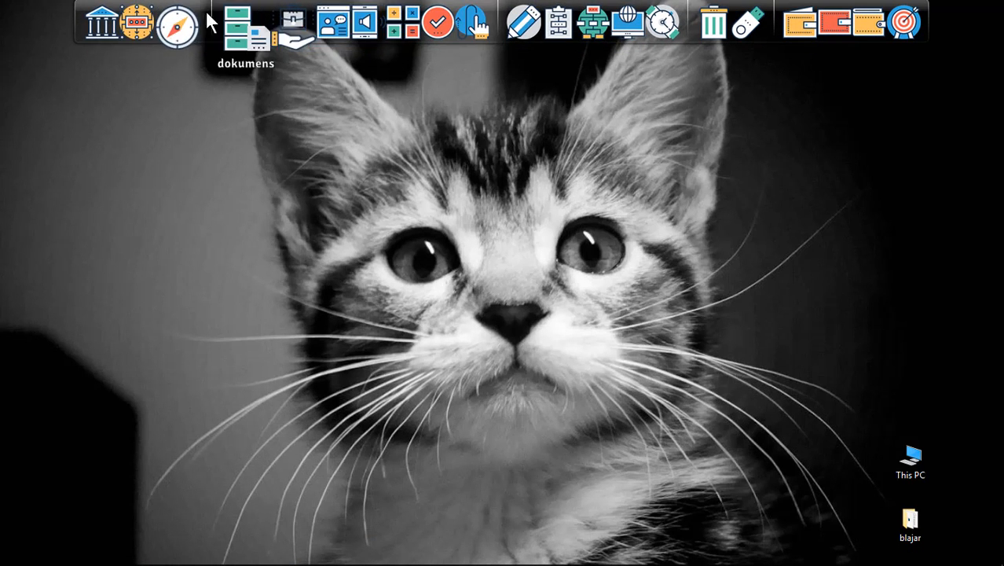
click(118, 22)
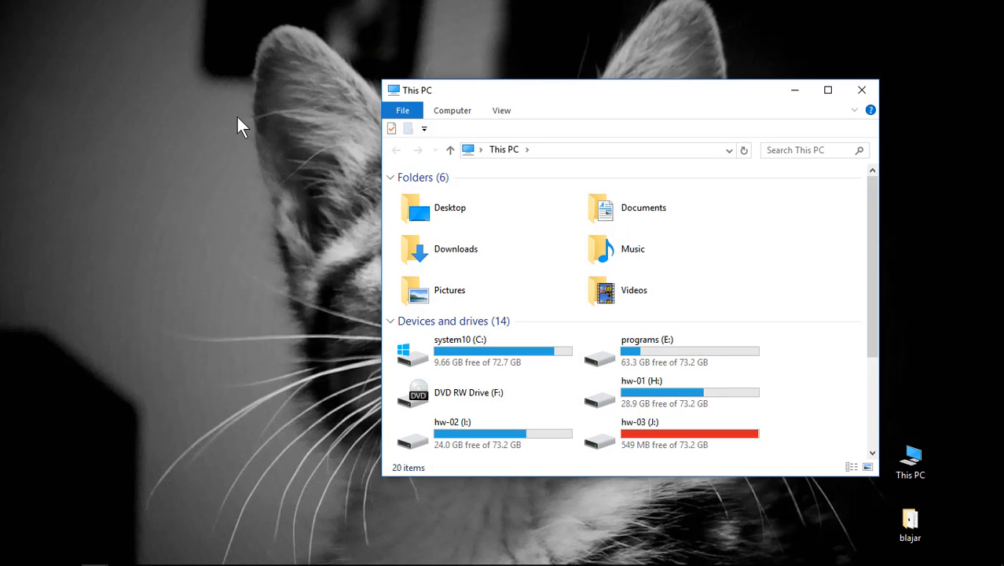
mouse_move(306, 1)
click(862, 91)
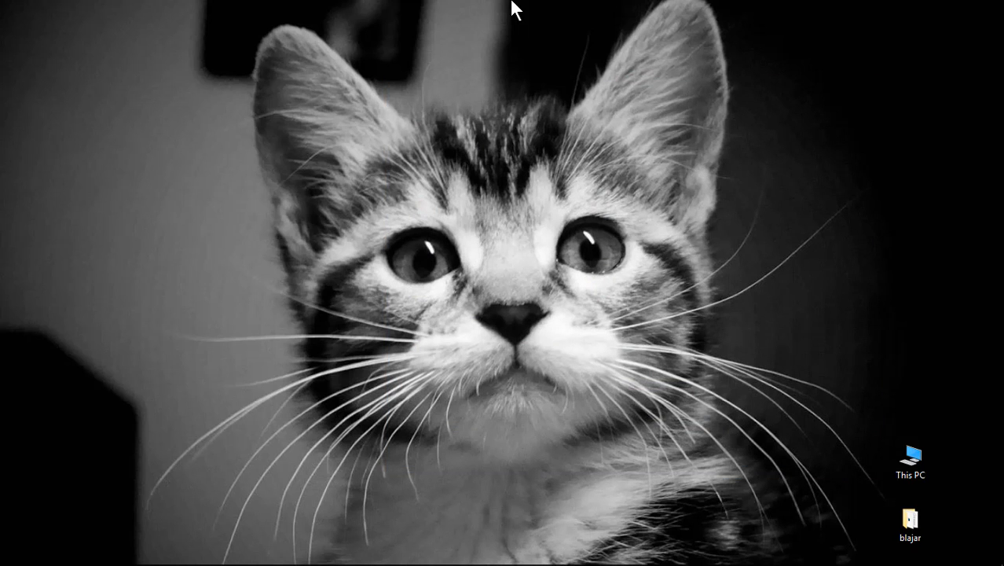
Open the Documents and Downloads folders from the dock and close both windows
mouse_move(512, 9)
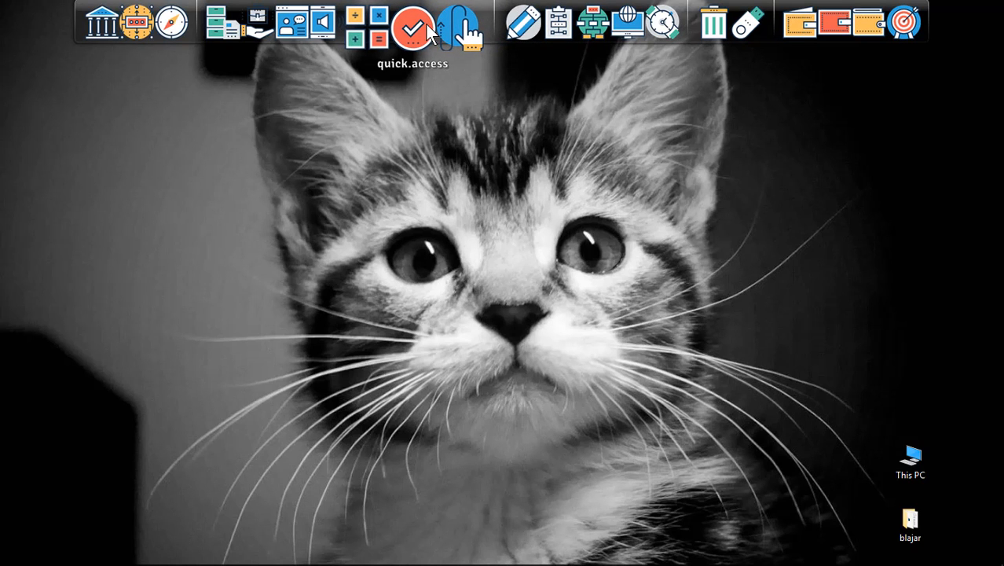
click(251, 34)
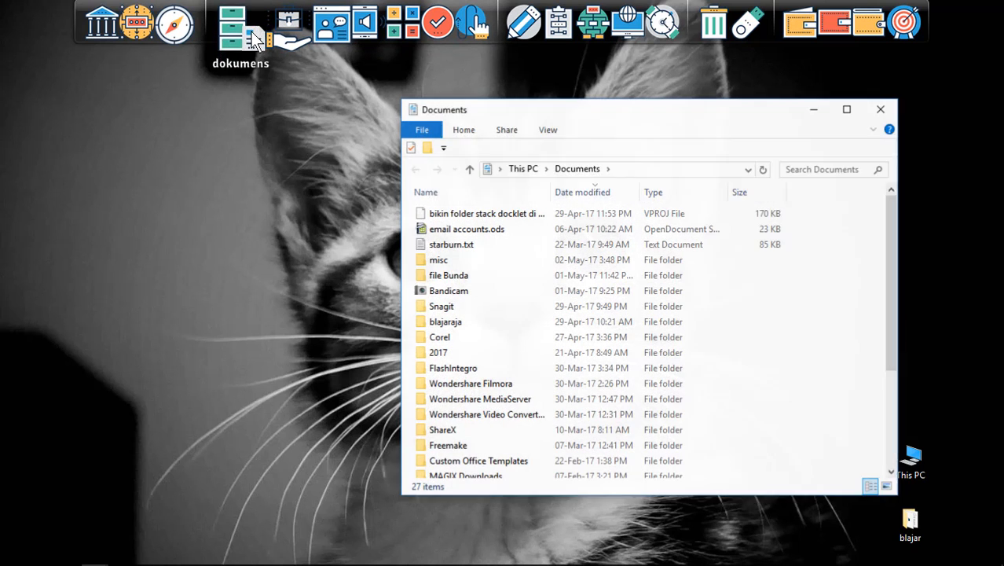
click(282, 32)
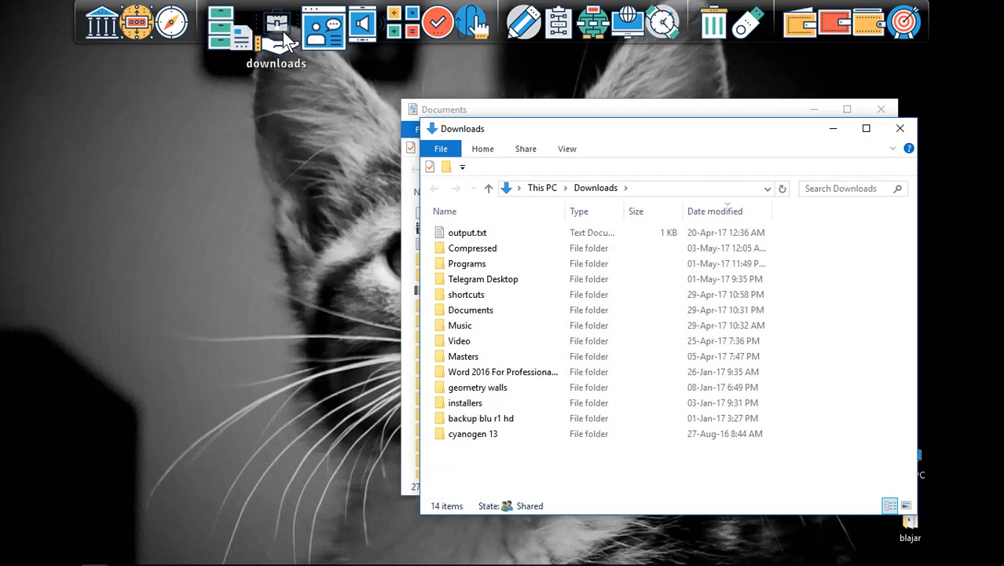
click(899, 130)
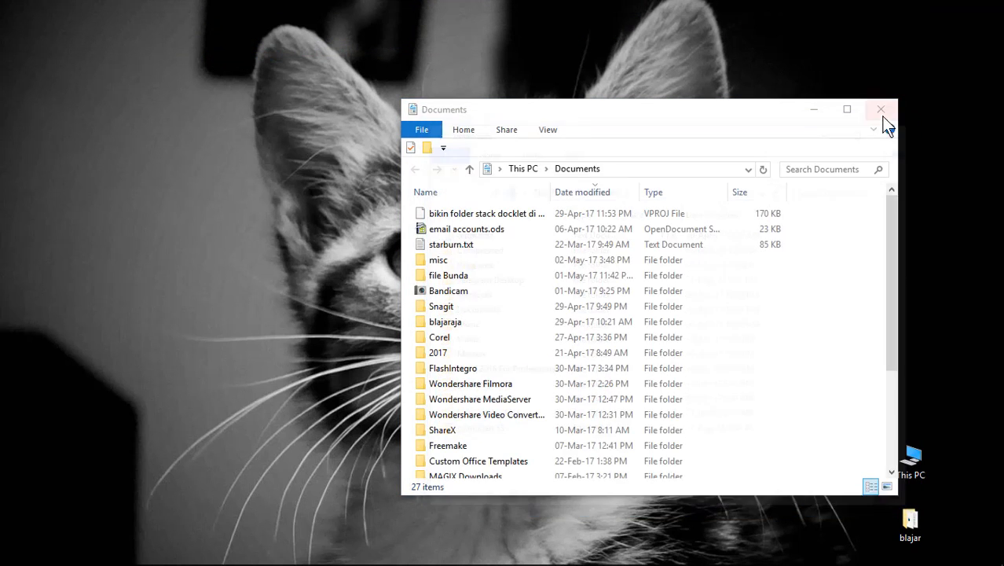
click(880, 109)
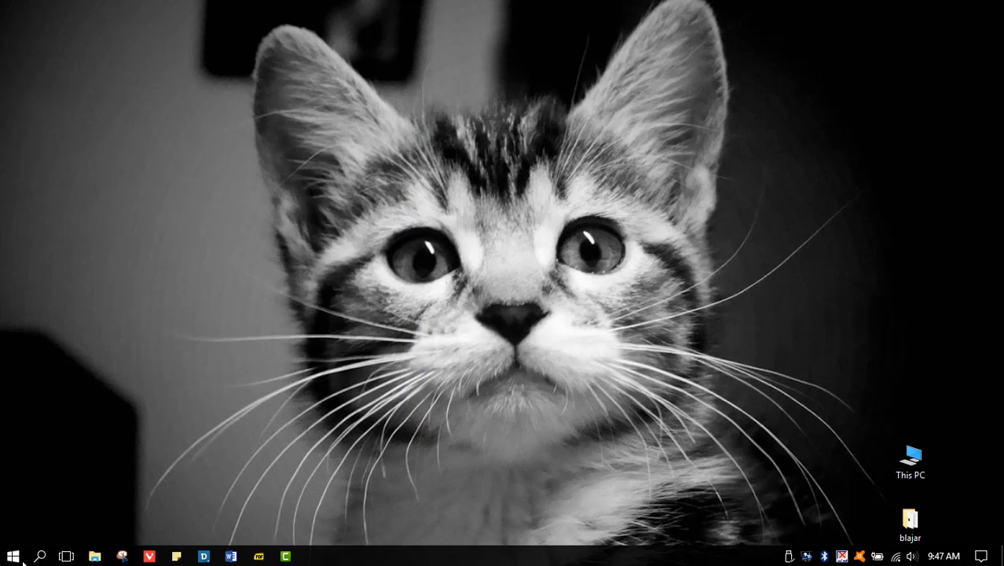
Browse the Start menu's tile groups from works down to tools and close the menu
click(13, 554)
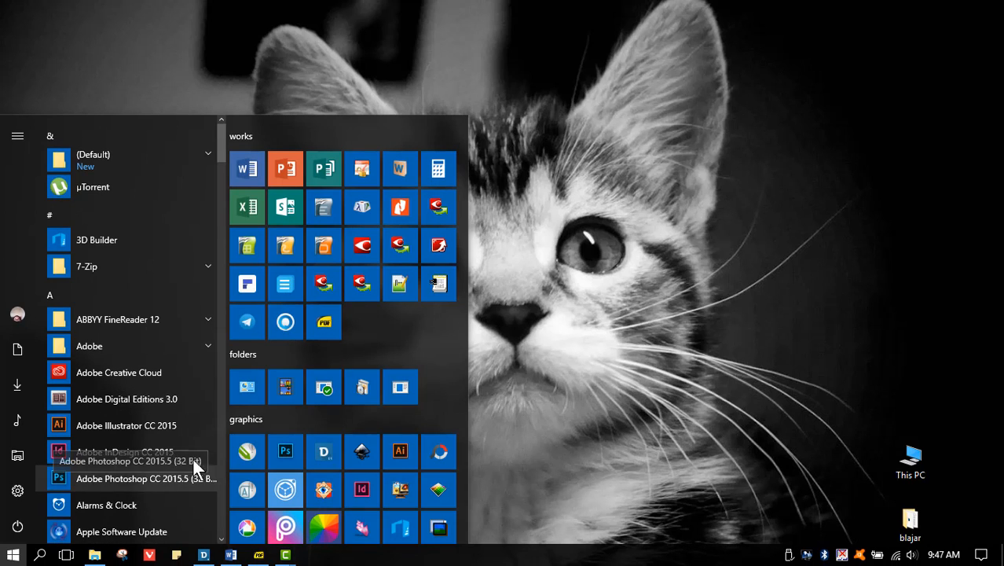
scroll(294, 404, down, 3)
scroll(295, 416, down, 3)
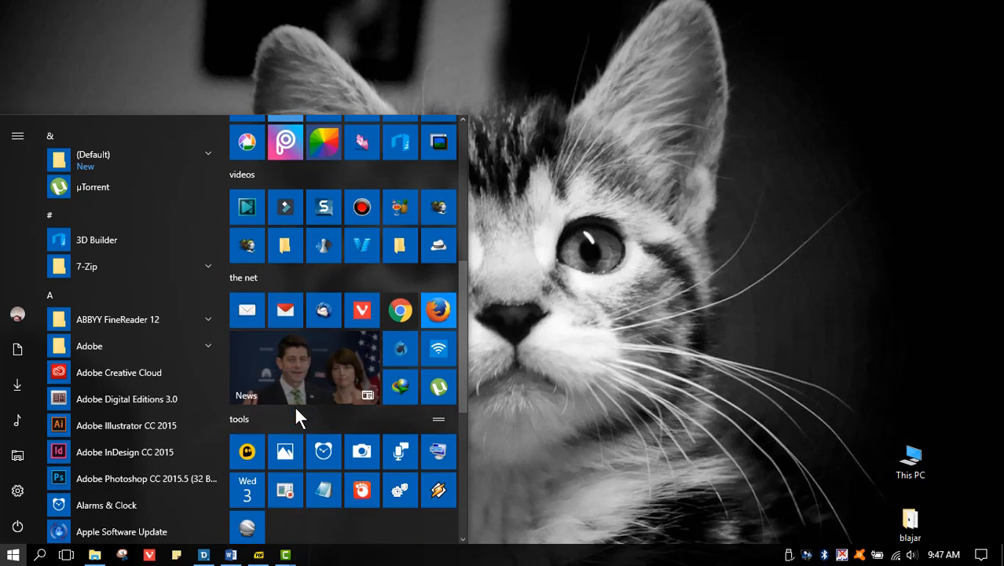
click(614, 145)
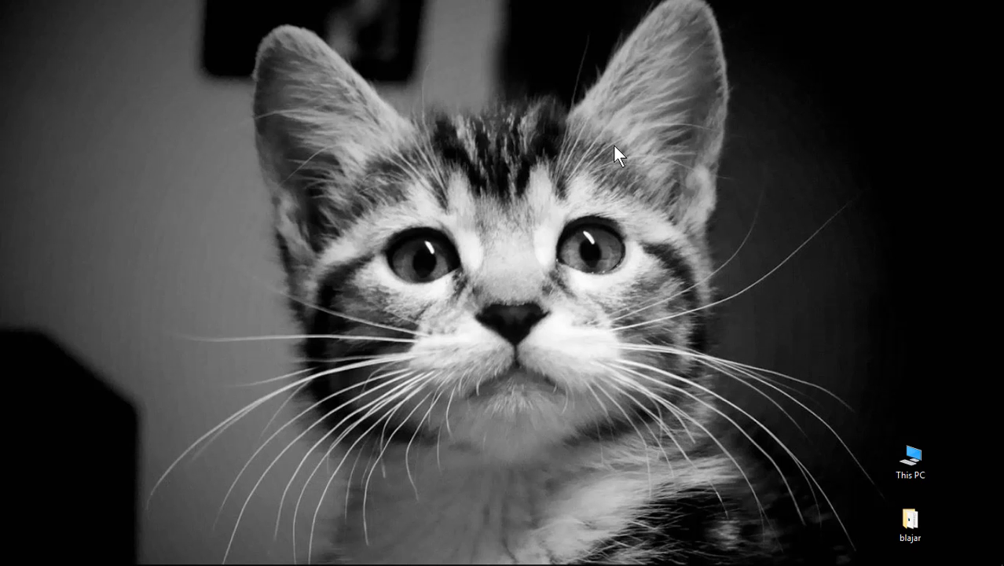
Bring up the Season 08 folder window and close it
click(99, 556)
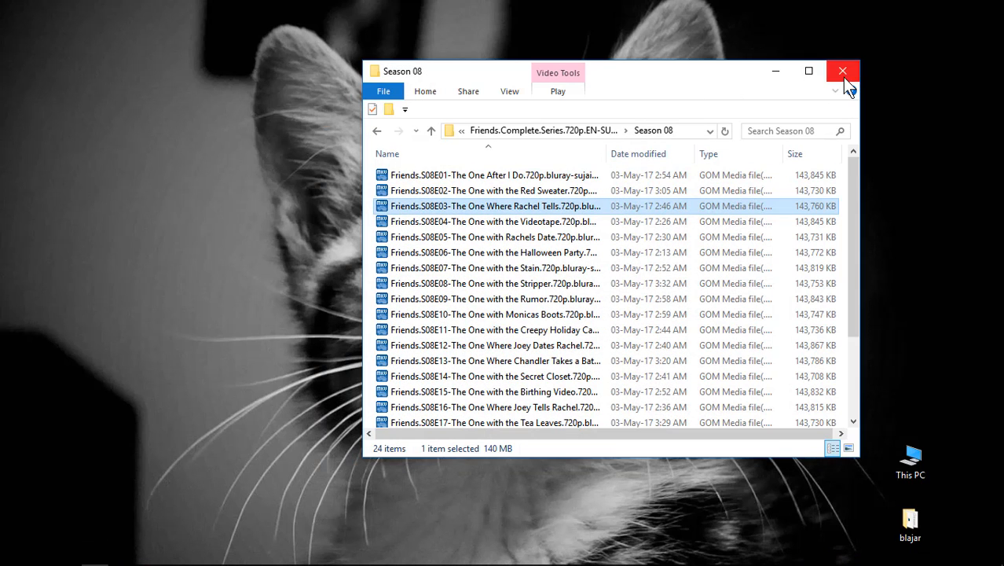
click(843, 77)
Check RocketDock's About information in the Dock Settings and close the settings
mouse_move(739, 7)
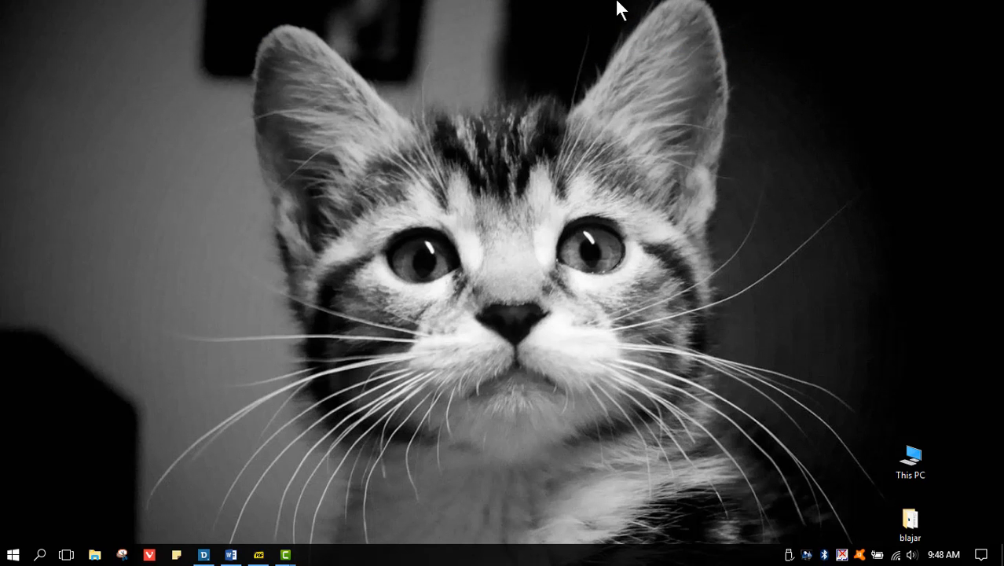
mouse_move(624, 10)
mouse_move(563, 8)
mouse_move(385, 4)
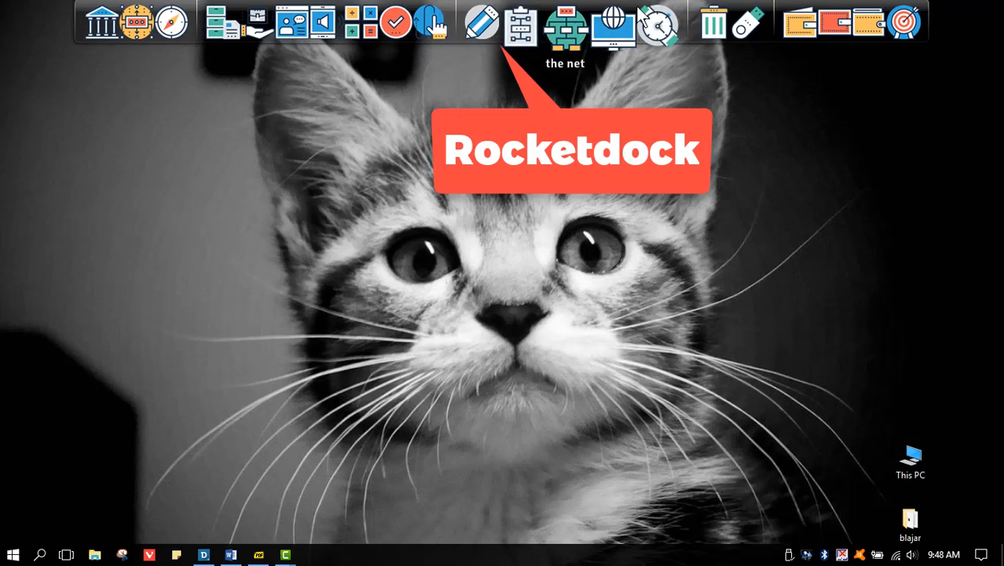
right_click(672, 20)
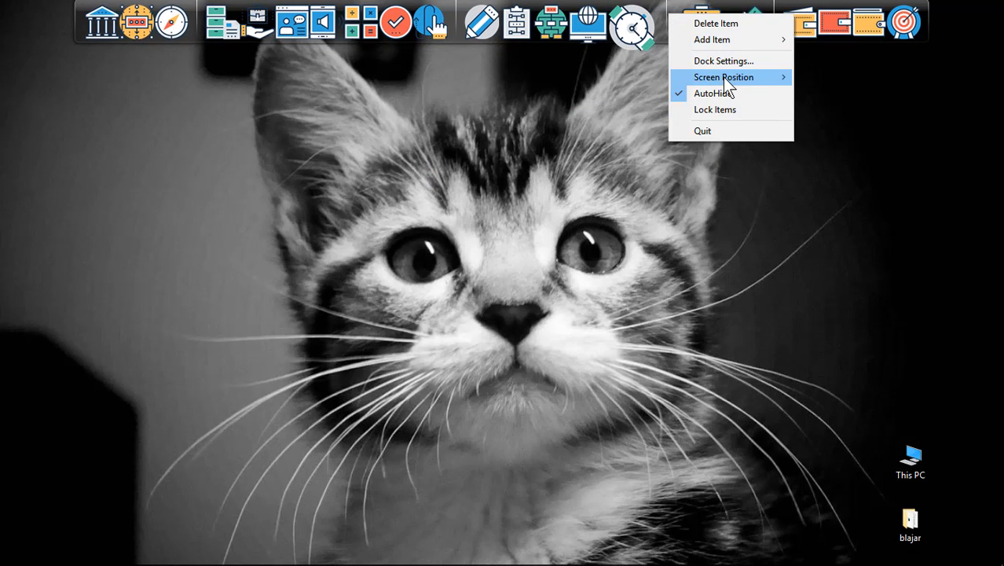
mouse_move(722, 78)
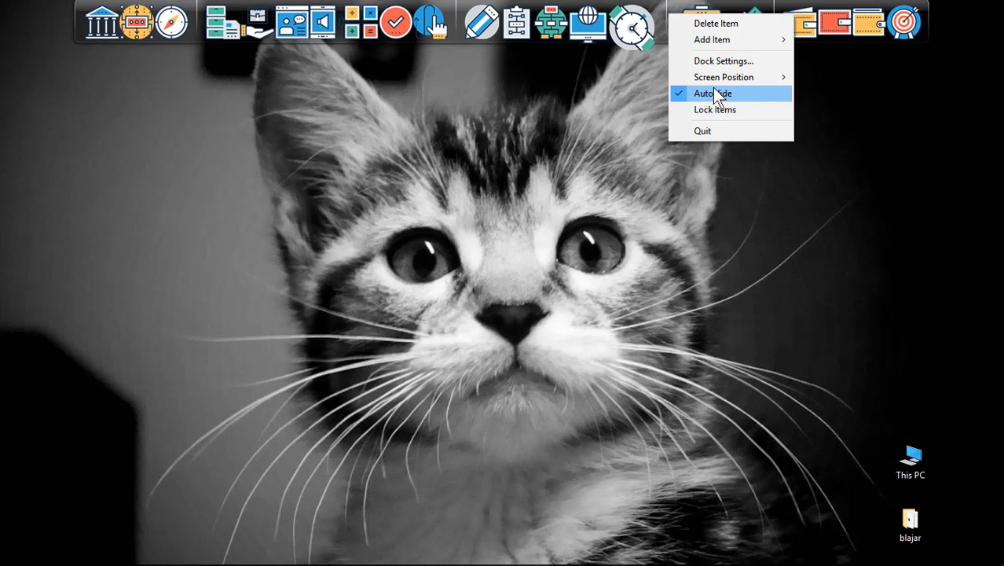
click(741, 59)
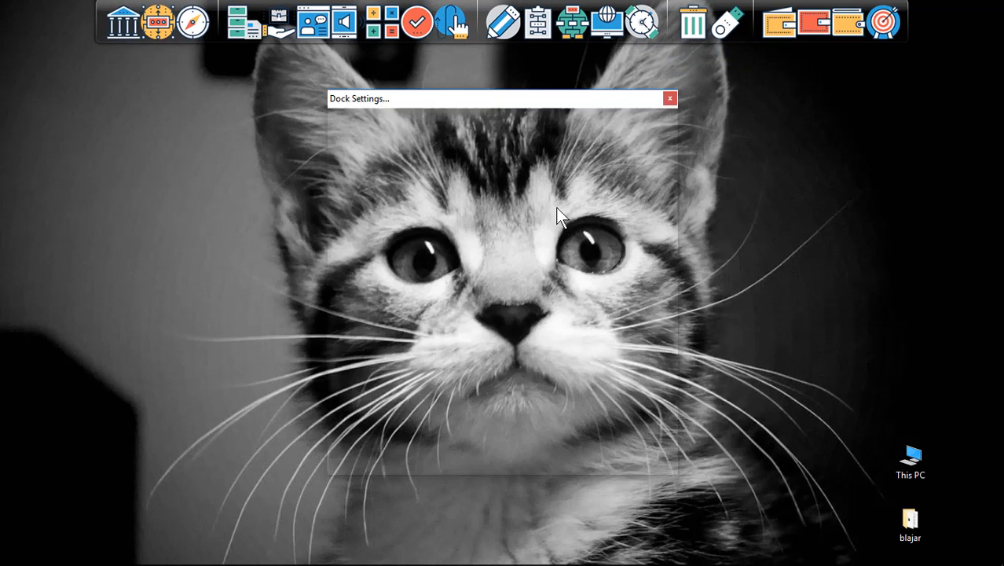
click(363, 374)
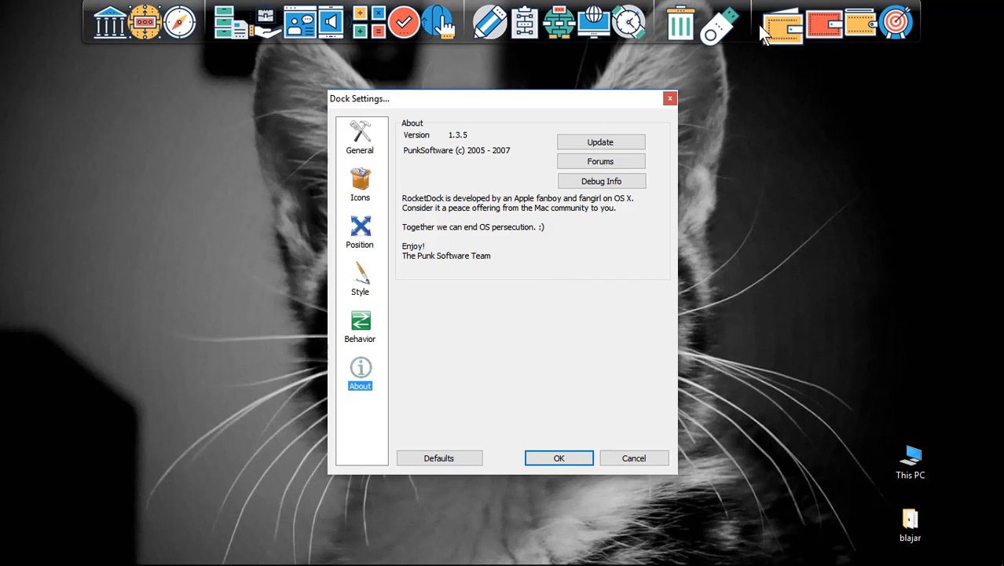
click(670, 99)
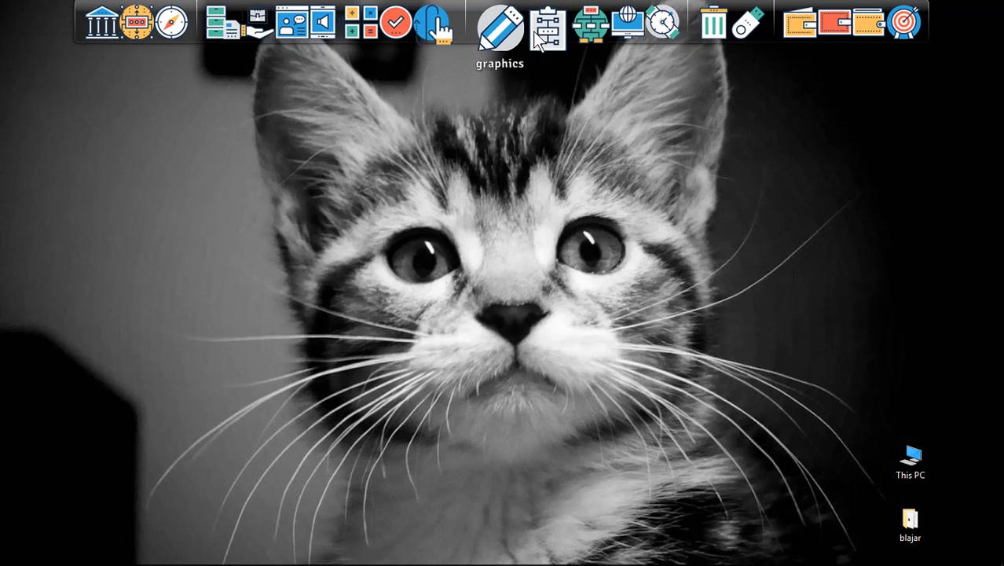
Expand the dock's the net stack to view its shortcuts, and bring up and minimize the Vivaldi browser window
click(568, 32)
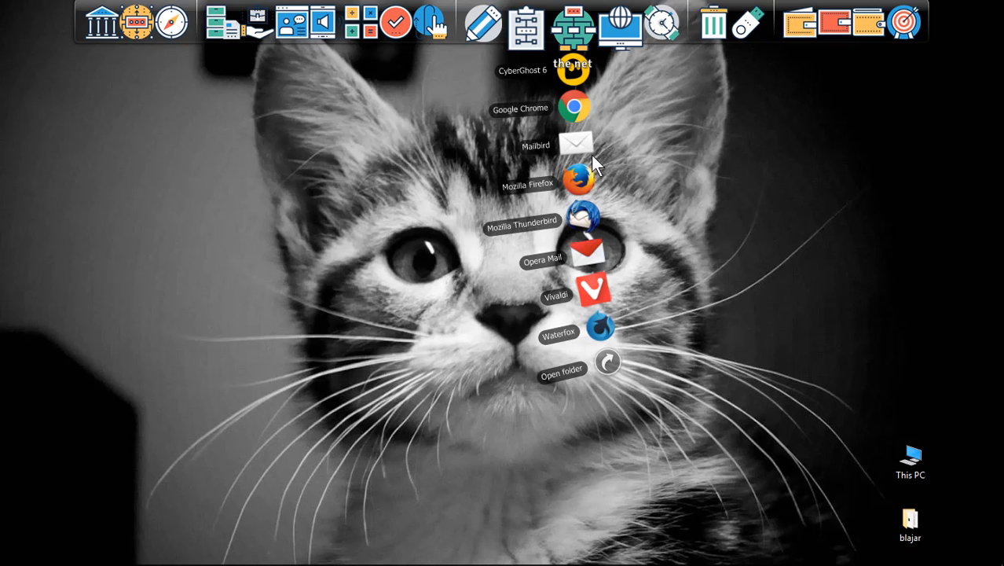
click(605, 259)
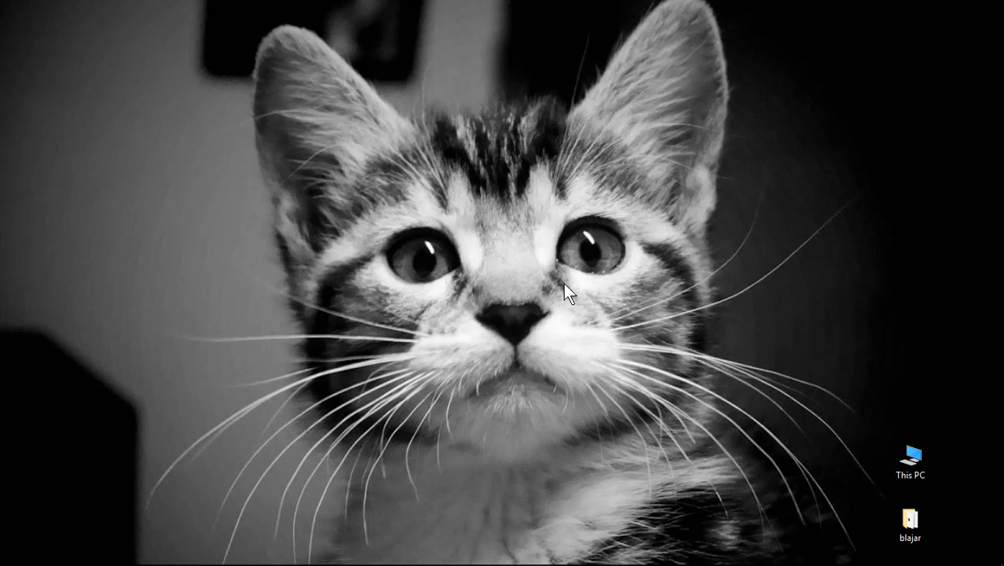
click(308, 549)
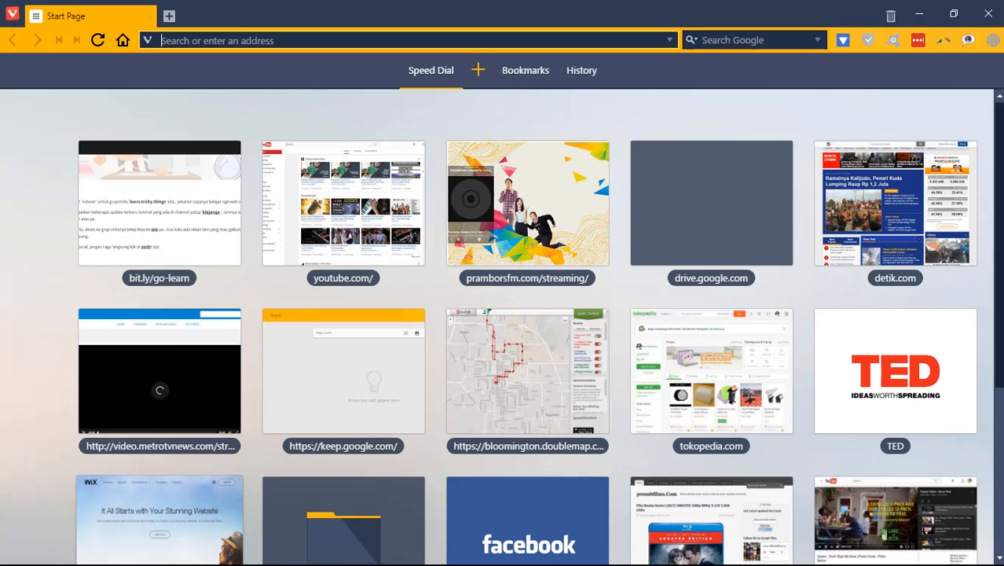
click(917, 17)
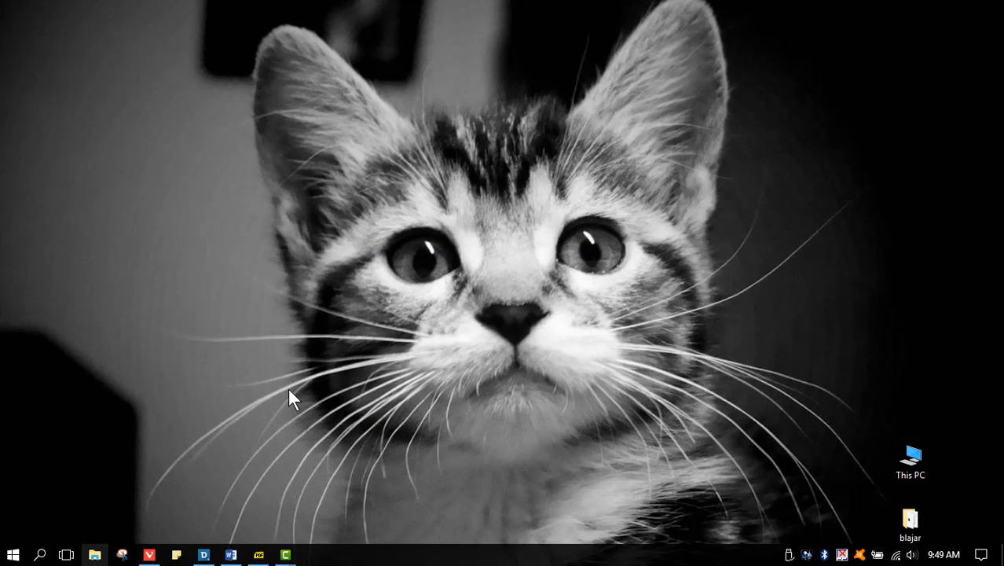
Open File Explorer at This PC and reposition its window on the desktop
key(super+e)
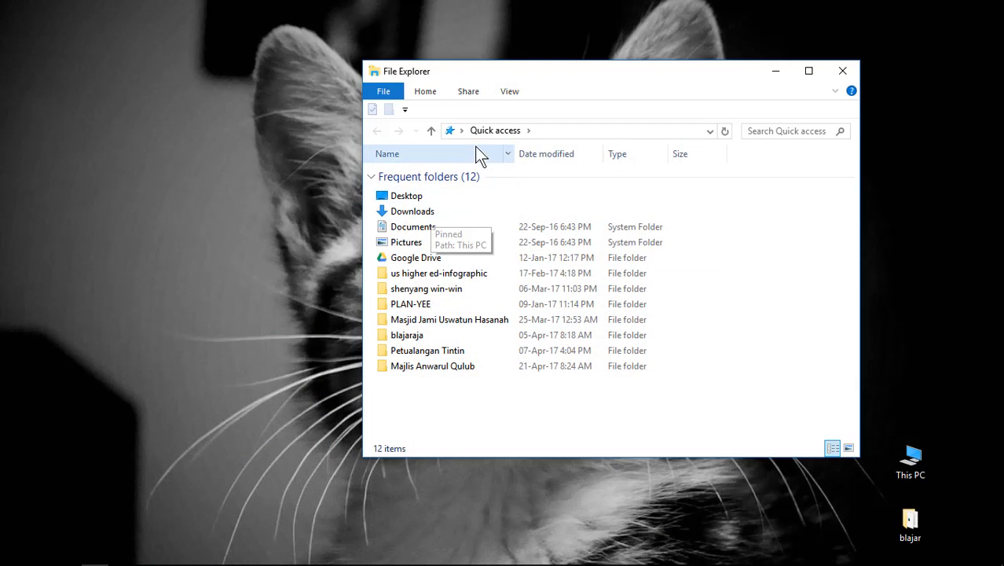
click(461, 131)
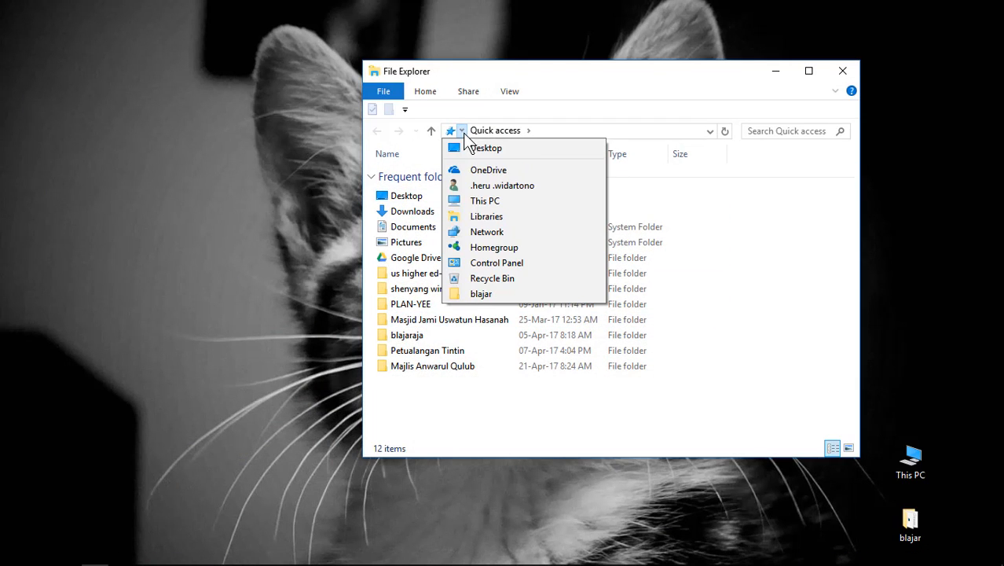
click(495, 200)
drag(702, 86, 649, 64)
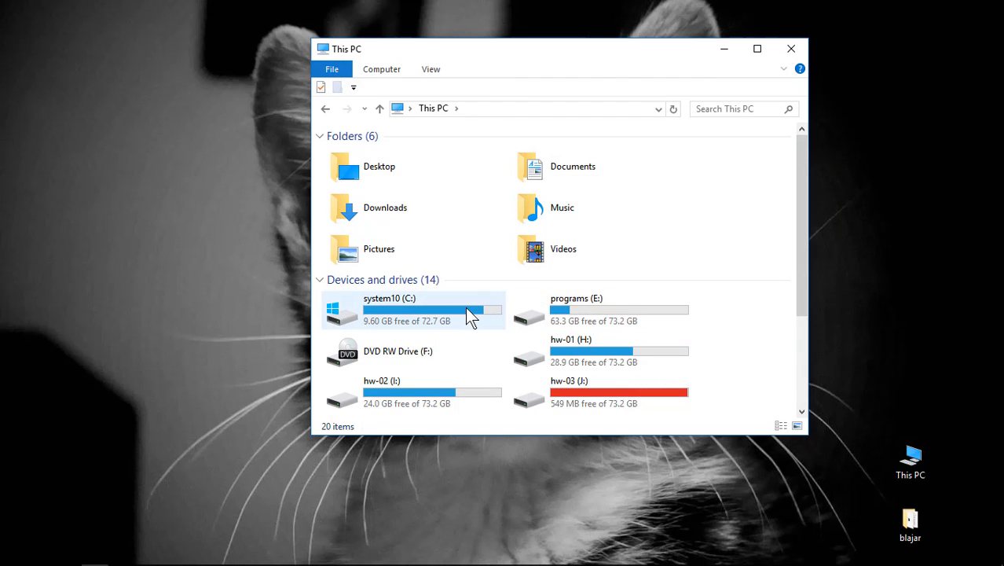
Select the system10 (C:) drive and make the This PC window taller to show more drives
mouse_move(465, 306)
click(549, 318)
click(490, 317)
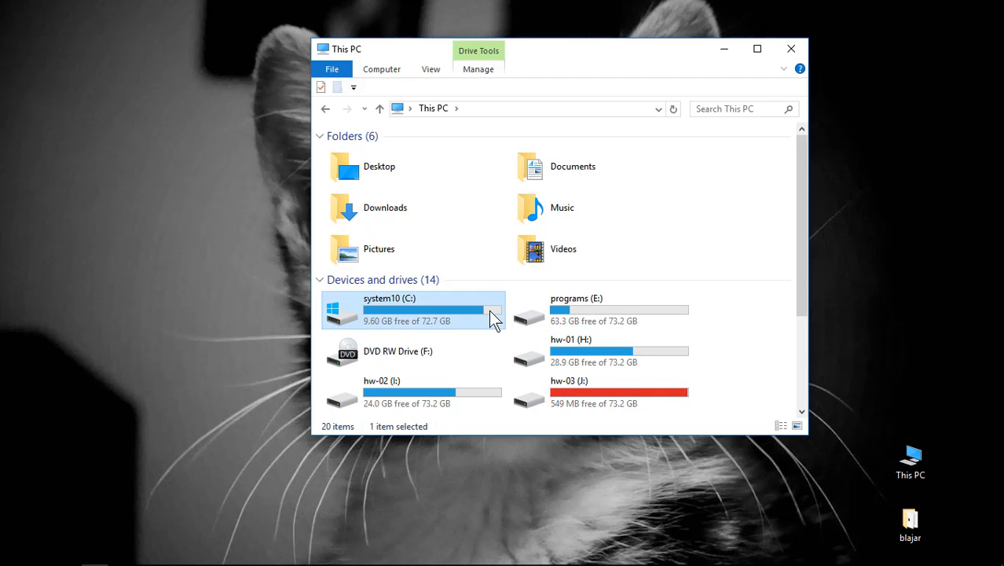
drag(658, 435, 658, 487)
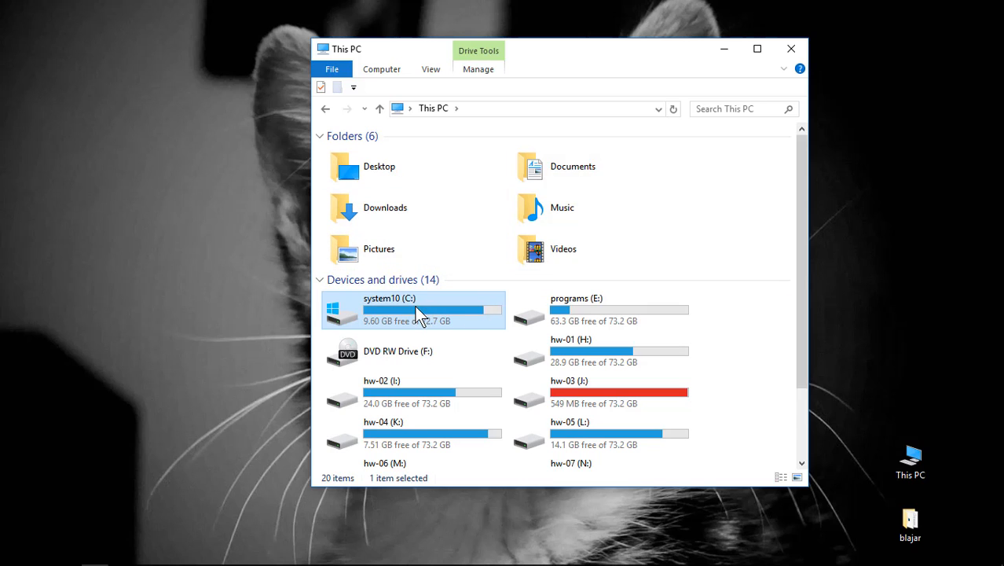
Compare the used and free space of the system10 (C:) and programs (E:) drives by selecting them alternately
click(591, 310)
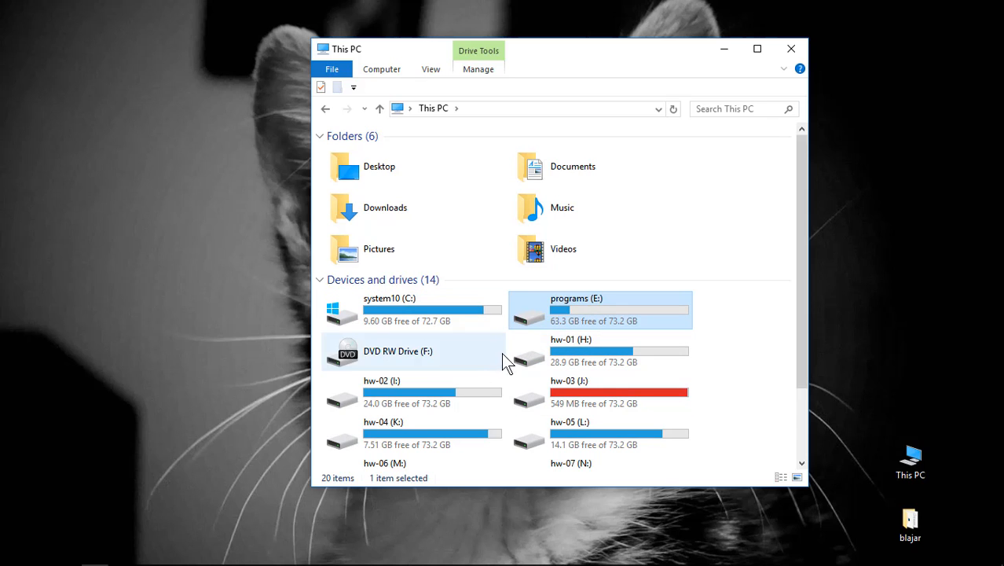
click(432, 306)
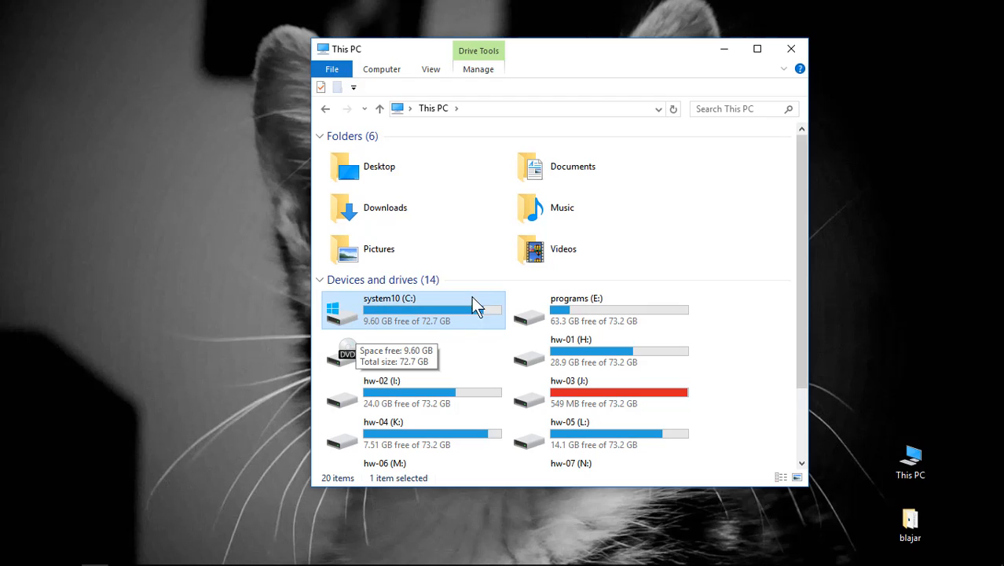
click(435, 298)
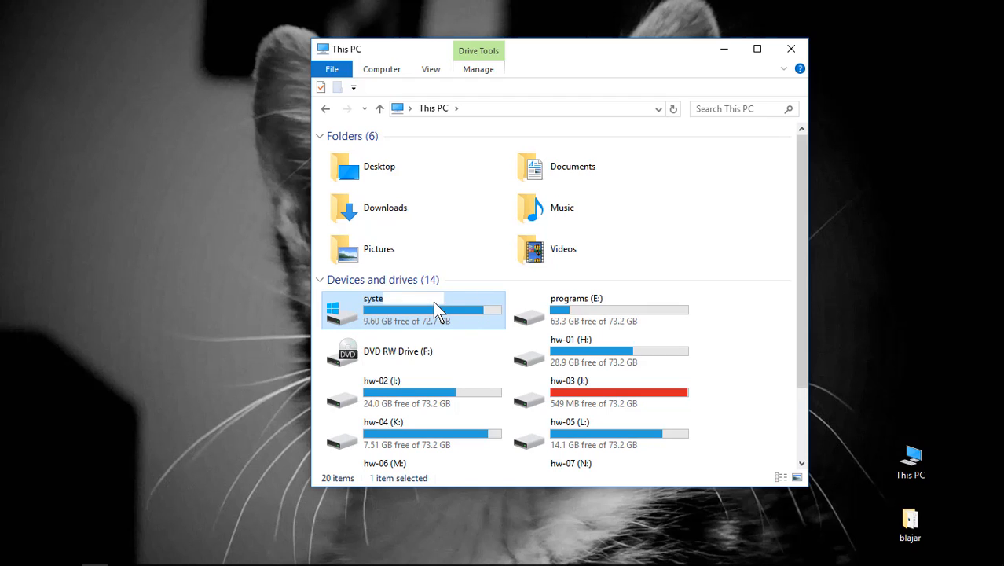
key(Escape)
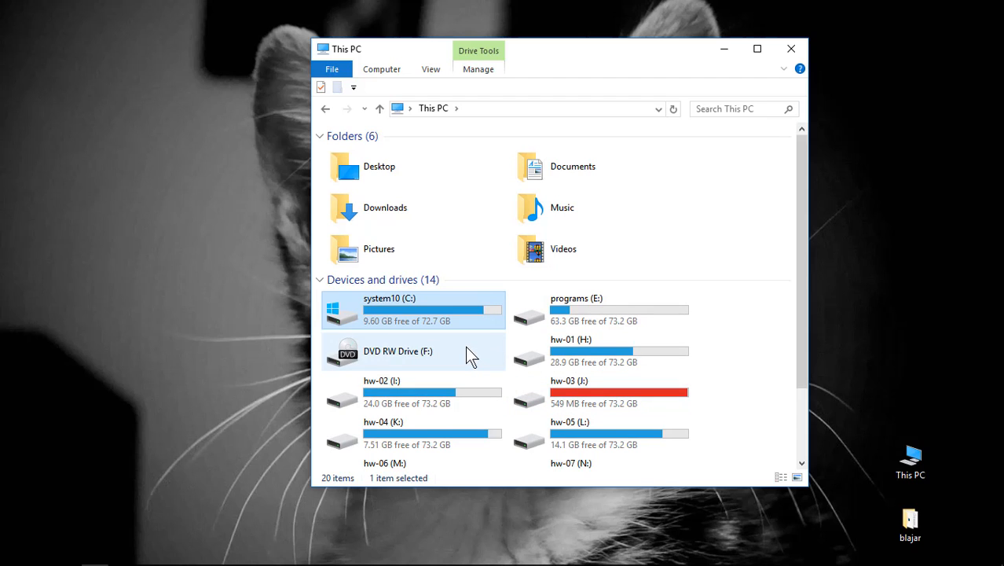
click(580, 319)
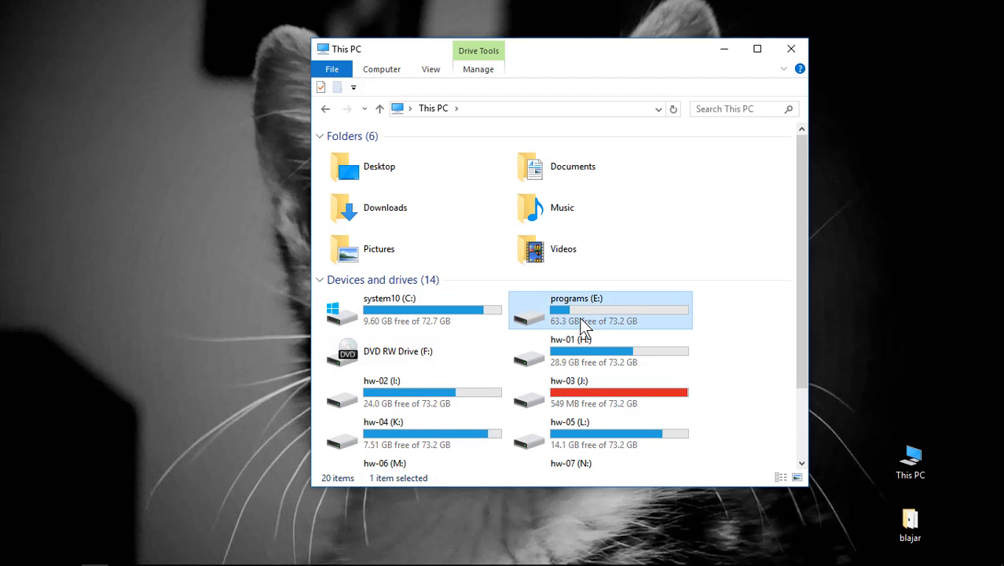
click(455, 318)
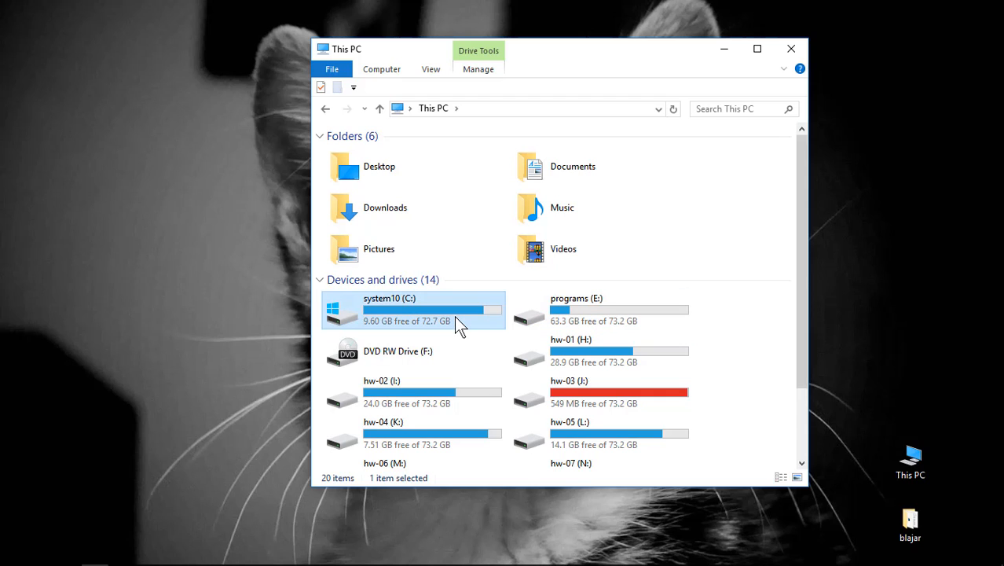
click(575, 308)
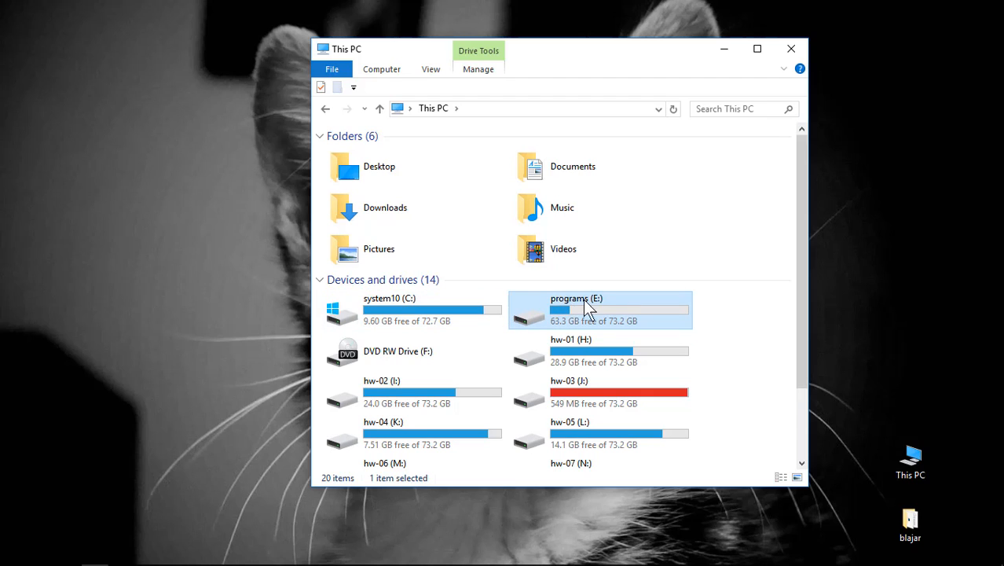
click(458, 316)
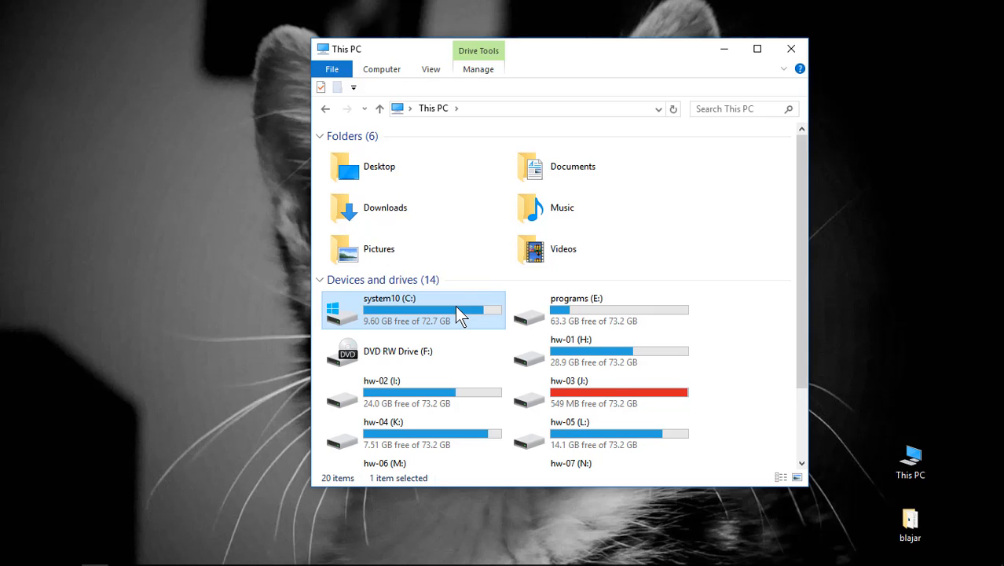
Open the programs (E:) drive and sort its folders alphabetically by name
double_click(587, 304)
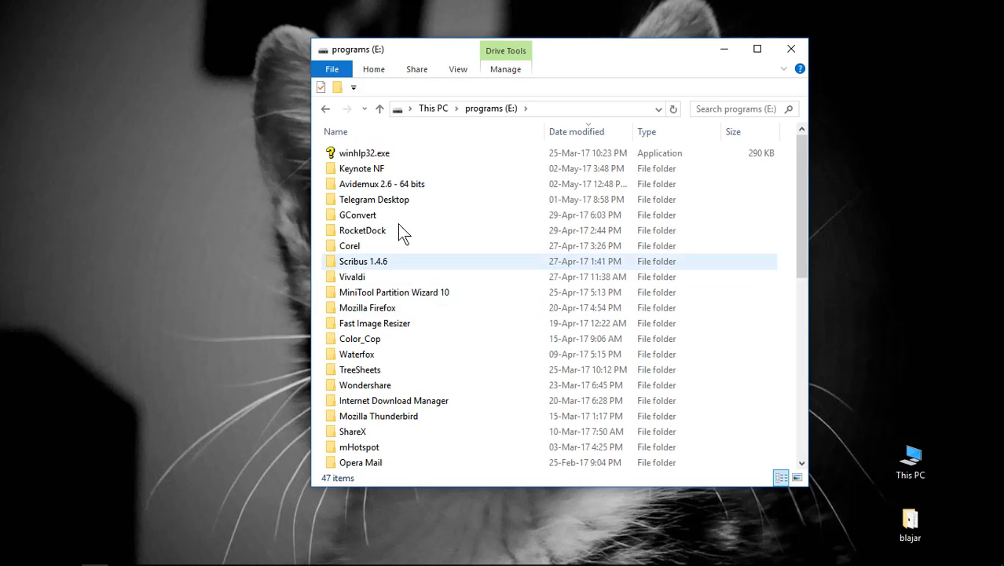
click(432, 134)
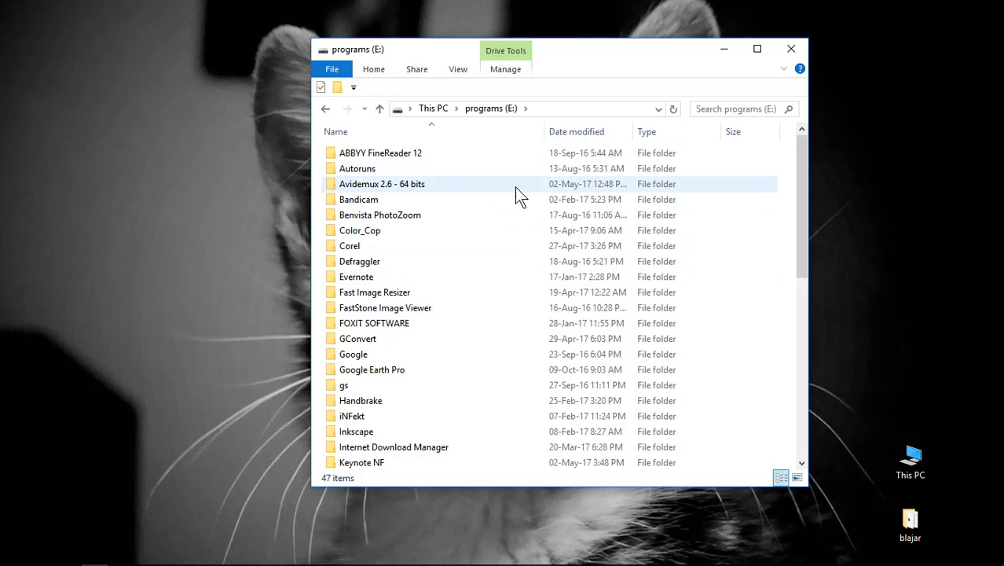
click(382, 108)
double_click(571, 308)
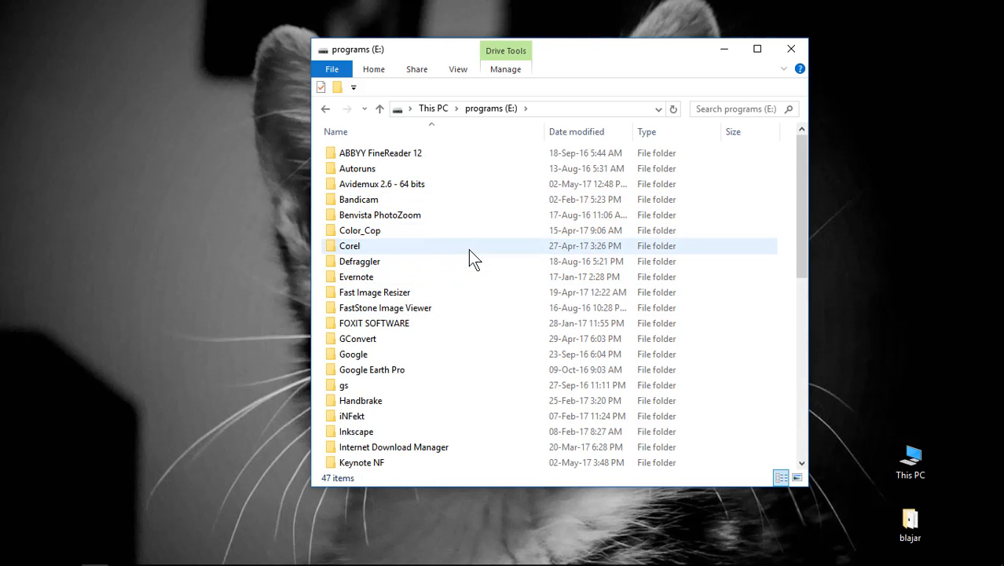
Browse the program folders on programs (E:) and select the Autoruns folder
scroll(468, 247, down, 2)
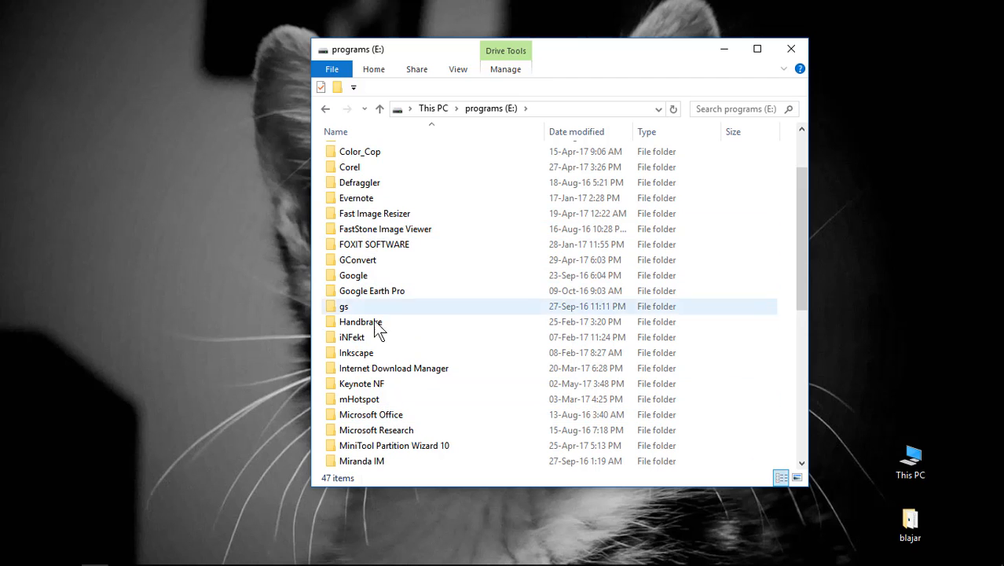
scroll(389, 392, up, 2)
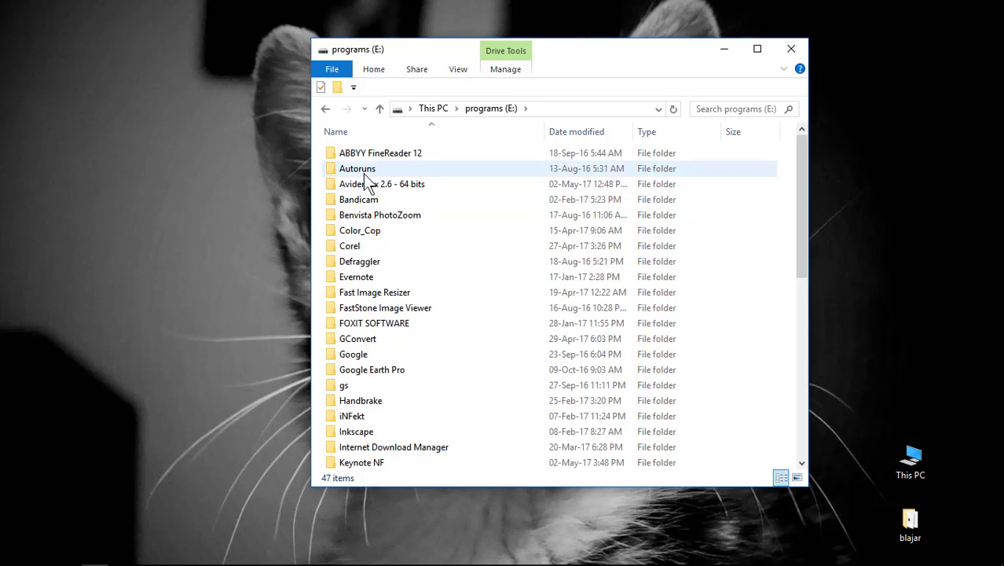
click(364, 170)
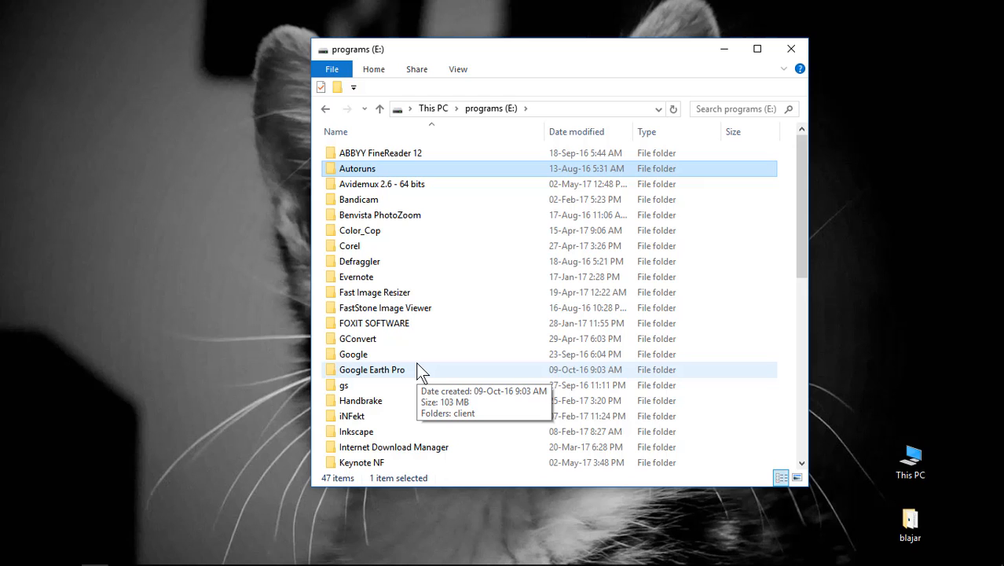
Return to This PC, open the system10 (C:) drive and sort its folders alphabetically by name
click(379, 107)
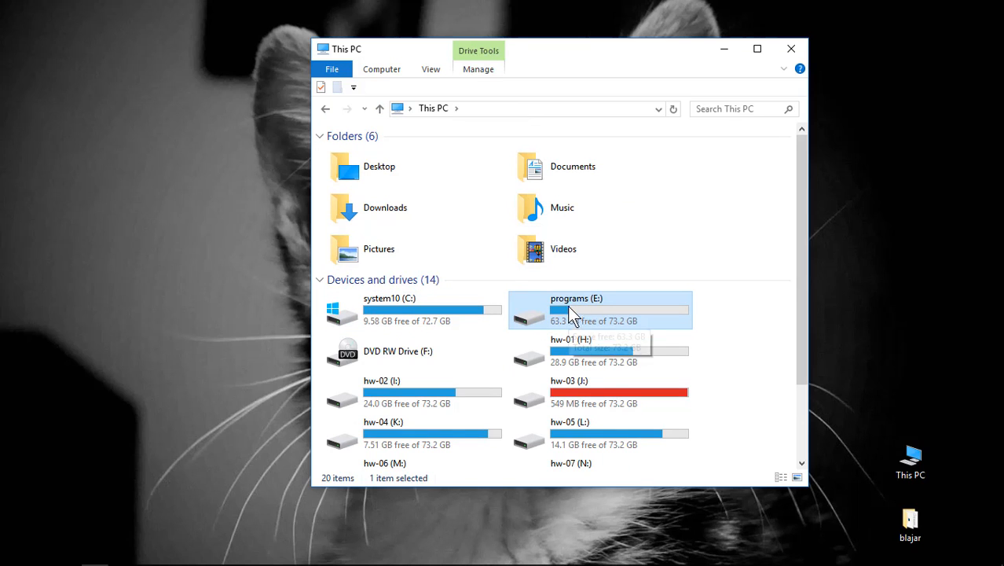
click(469, 318)
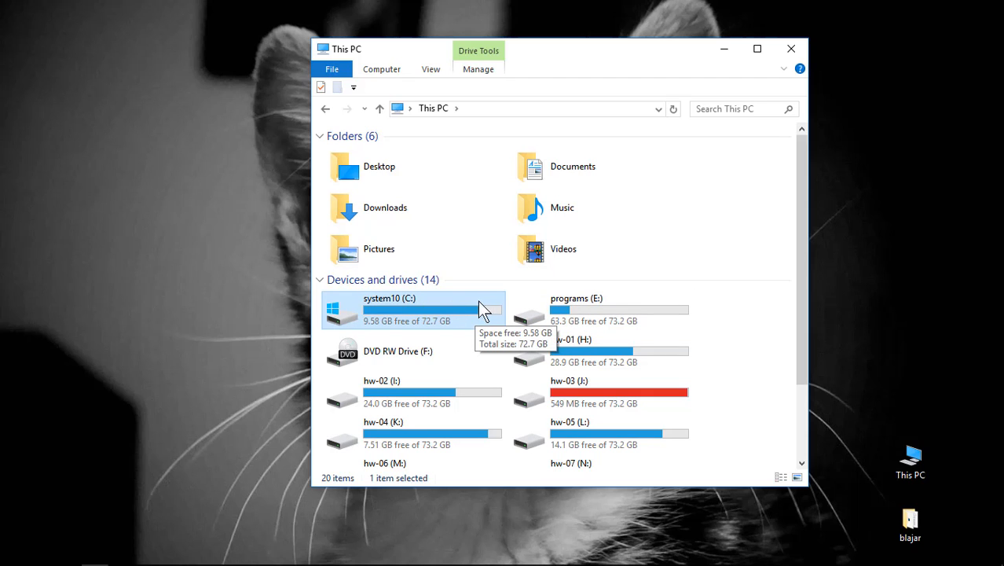
click(575, 309)
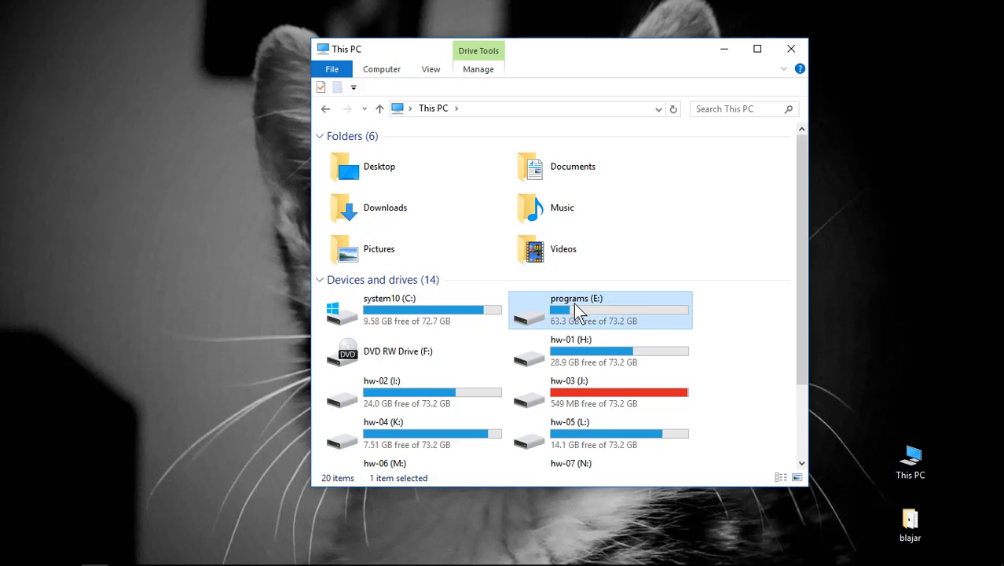
double_click(482, 311)
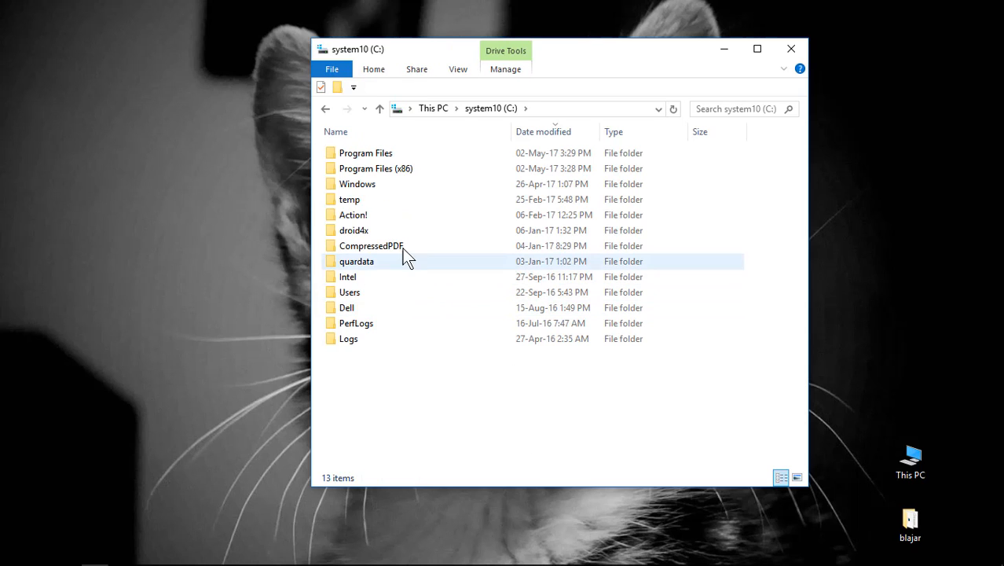
click(400, 129)
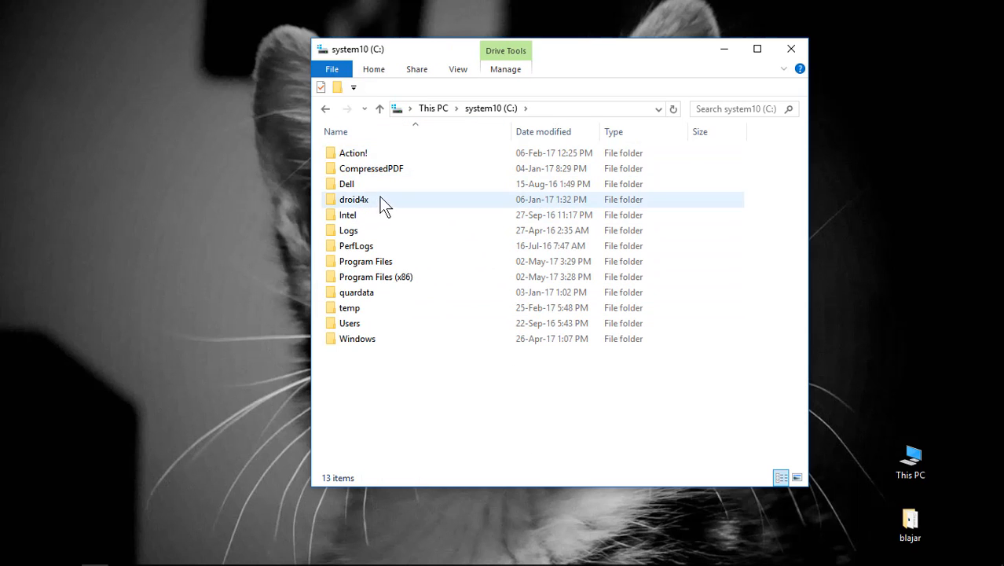
Open the Program Files folder on system10 (C:) and look through its installed program folders
click(384, 262)
double_click(407, 259)
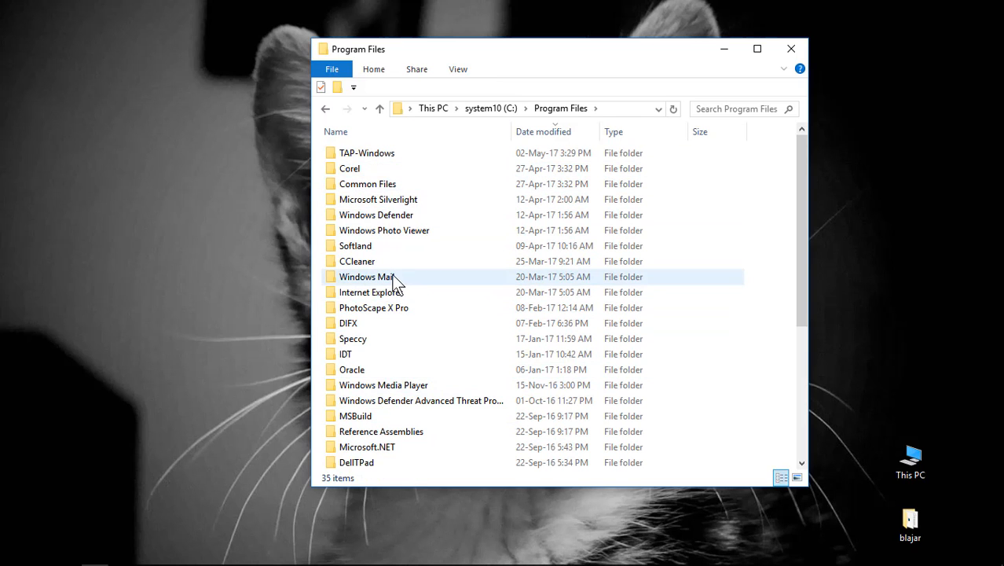
mouse_move(395, 281)
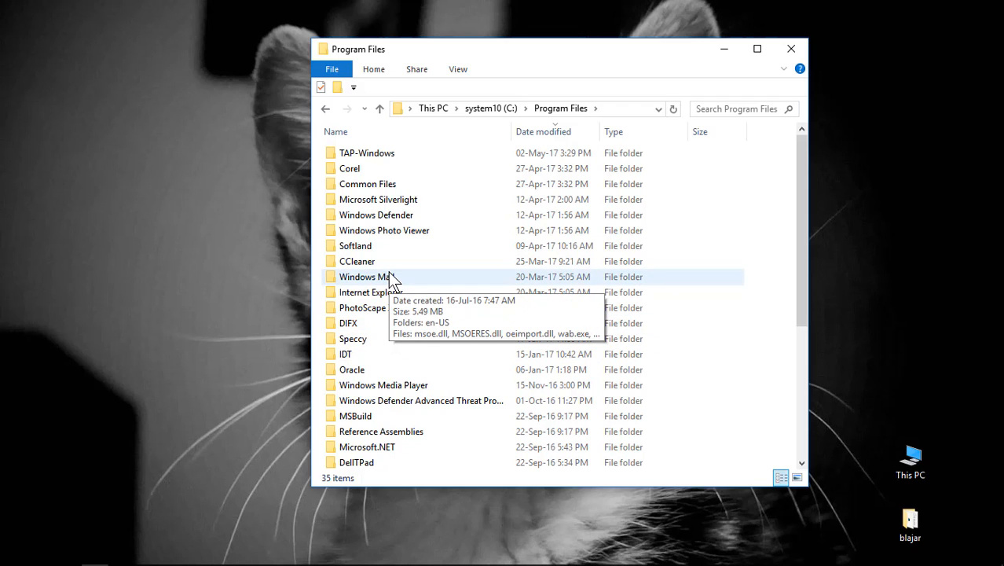
mouse_move(441, 198)
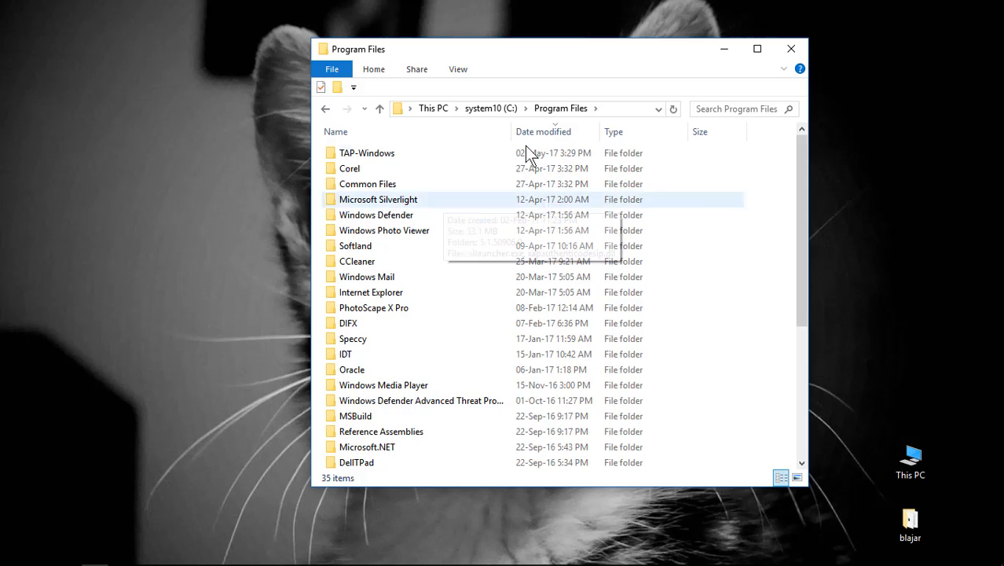
click(491, 114)
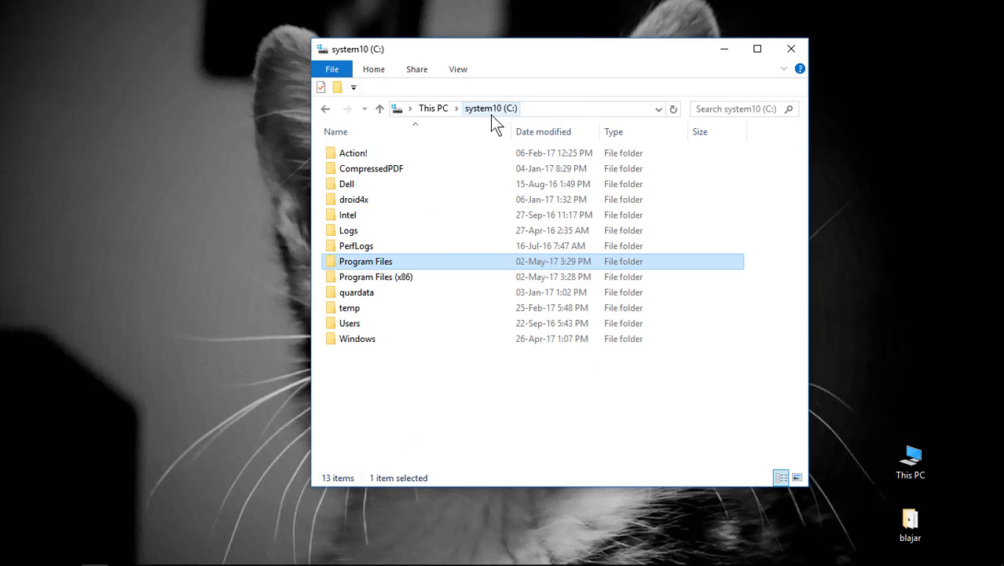
double_click(391, 259)
scroll(550, 421, down, 2)
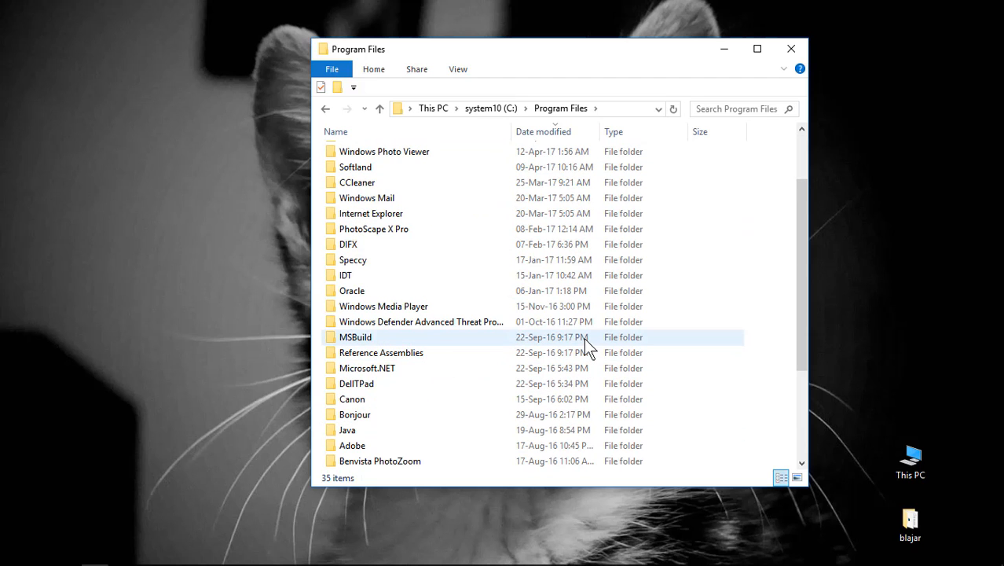
Go back to system10 (C:) and look through the program folders in Program Files (x86)
click(380, 110)
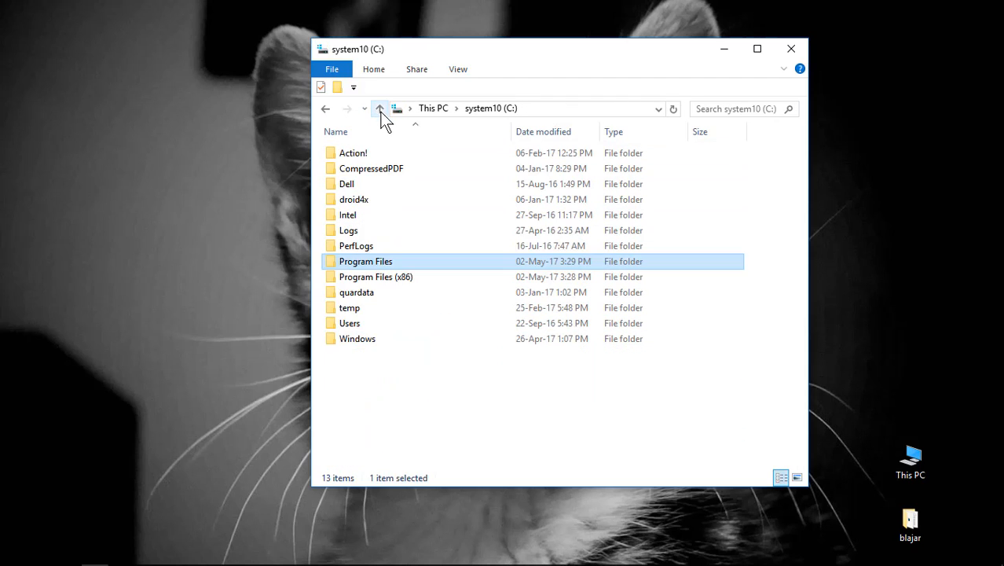
click(395, 281)
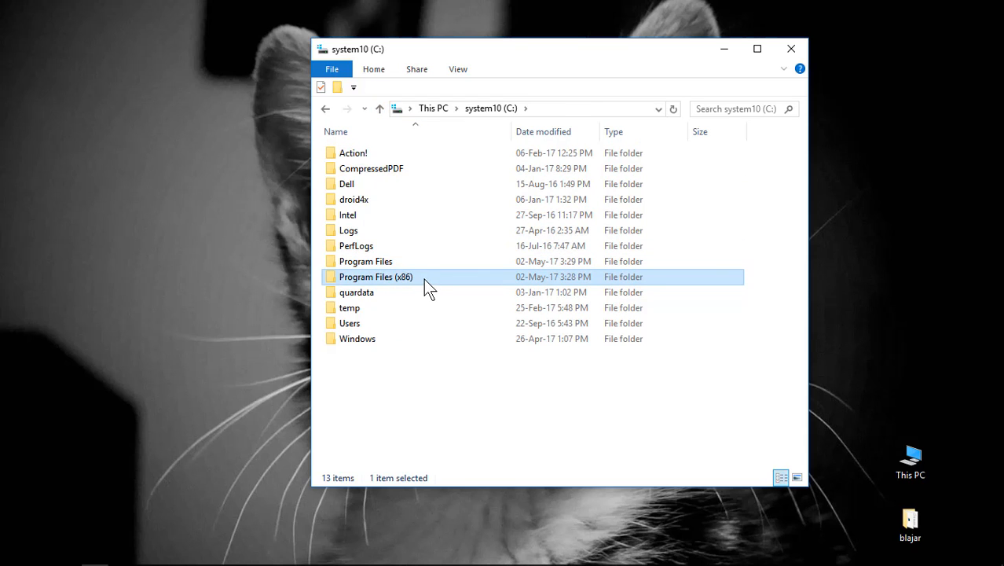
double_click(413, 278)
scroll(439, 248, down, 4)
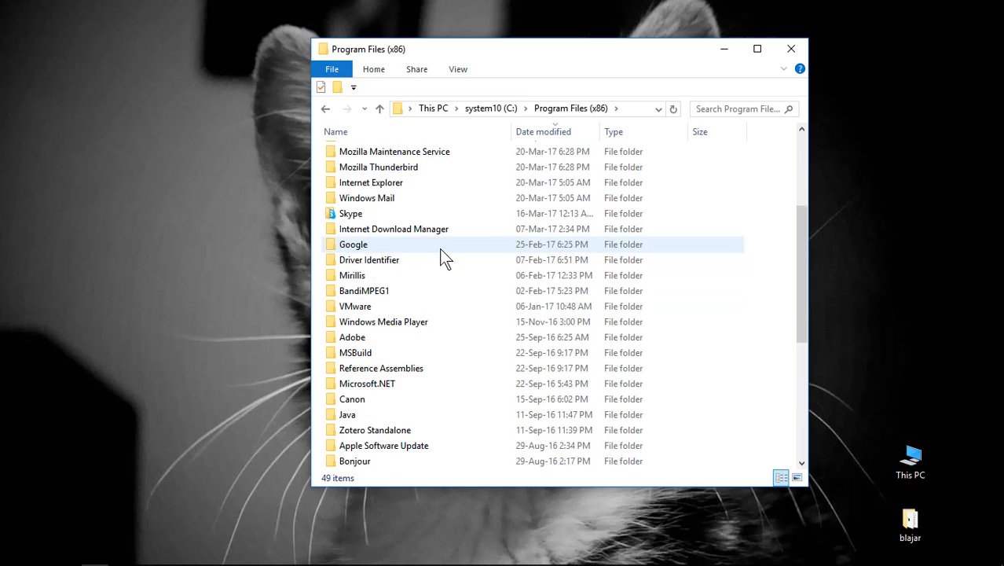
scroll(439, 250, down, 3)
scroll(438, 240, down, 3)
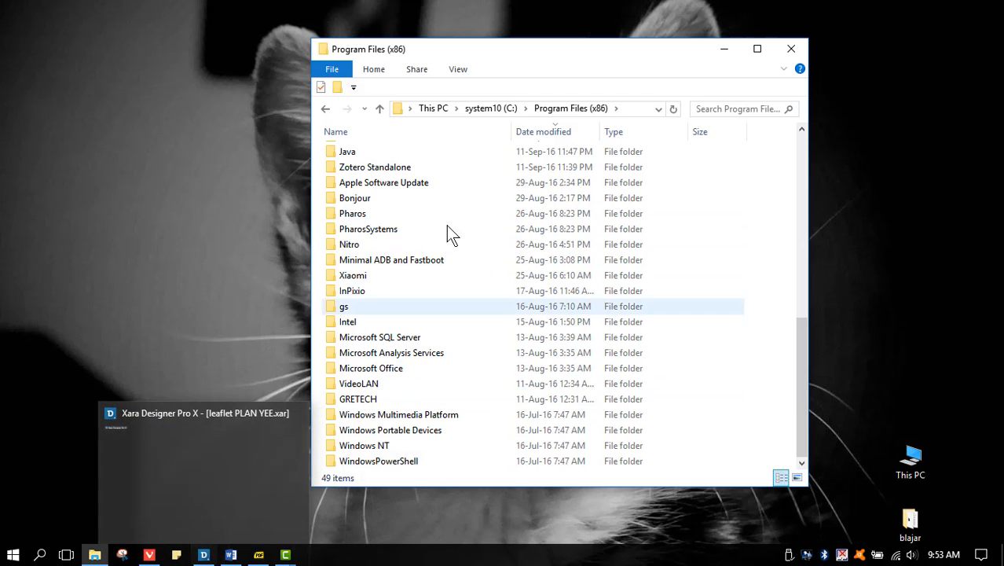
Return to This PC, view the folders on programs (E:) and go back to the drive overview
click(433, 109)
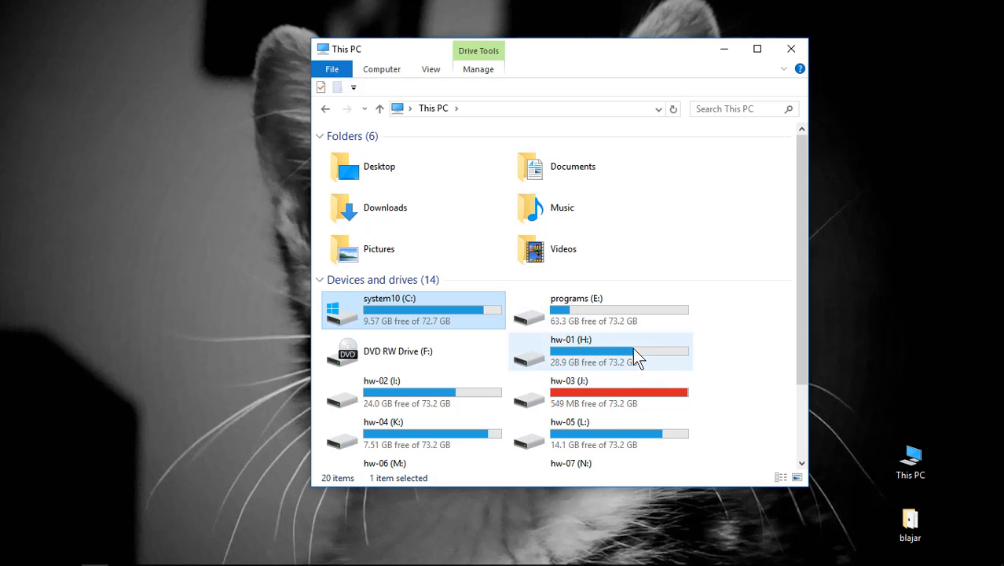
double_click(599, 310)
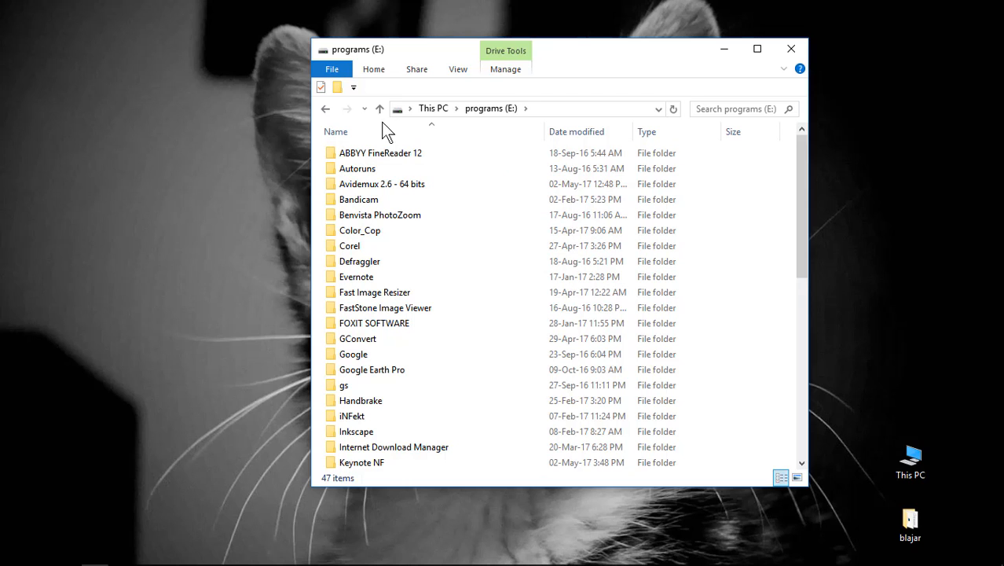
click(428, 110)
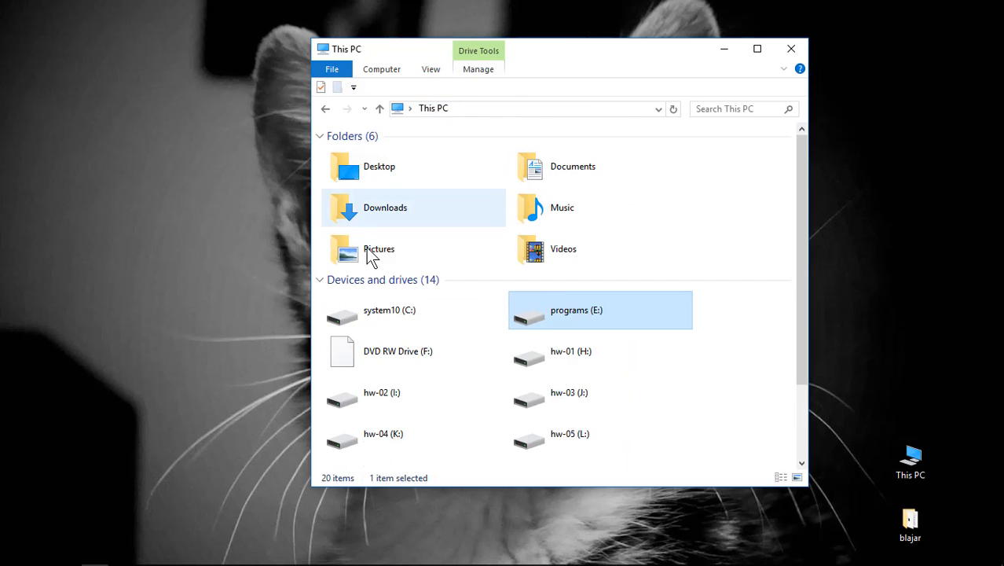
Select the system10 (C:) and programs (E:) drives in turn and open system10 (C:)
click(416, 301)
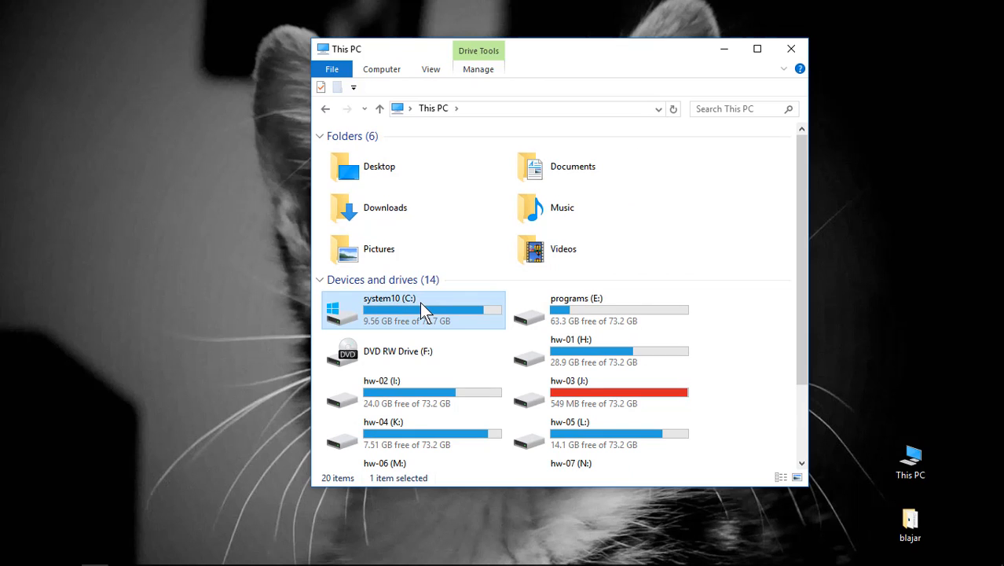
click(587, 305)
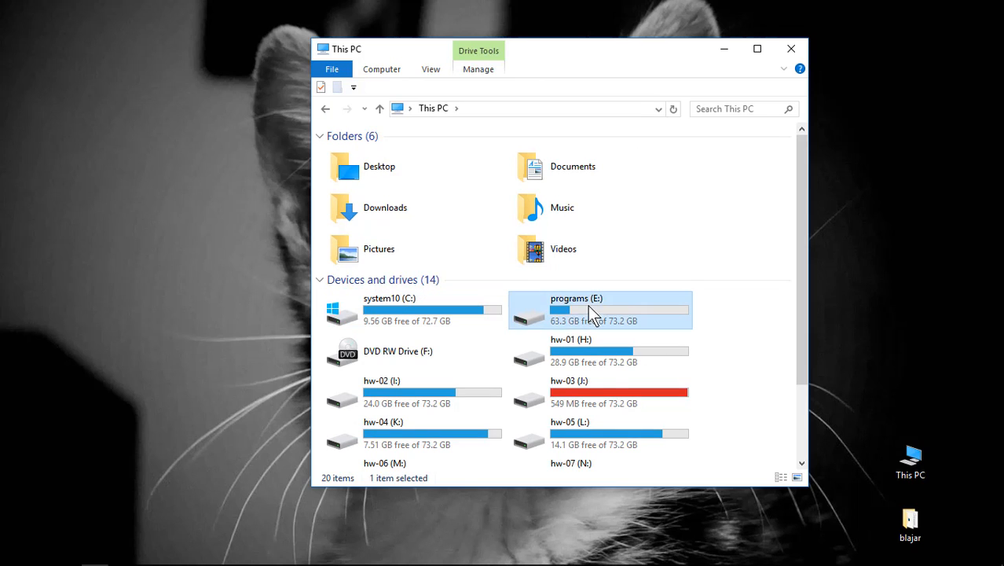
click(404, 309)
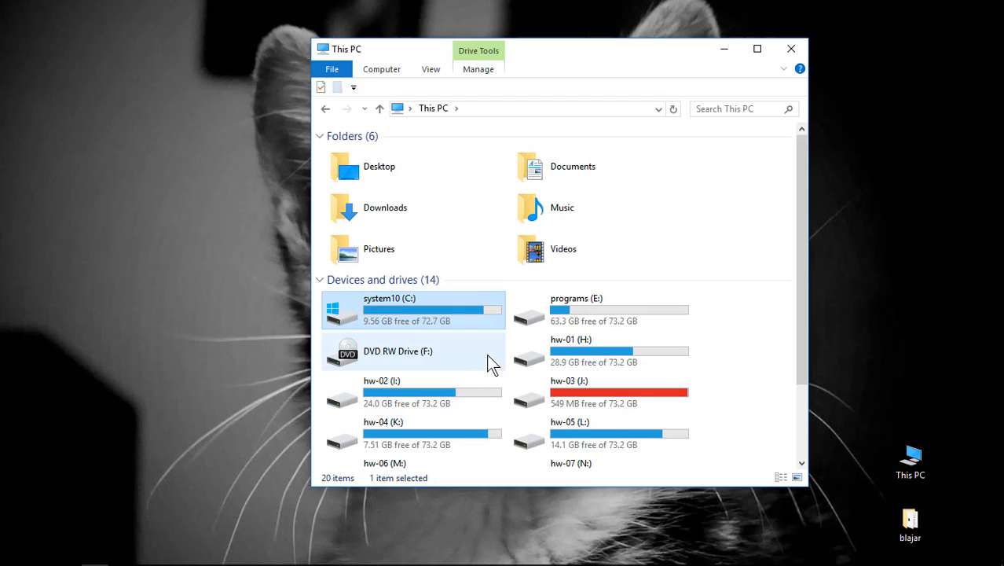
double_click(451, 316)
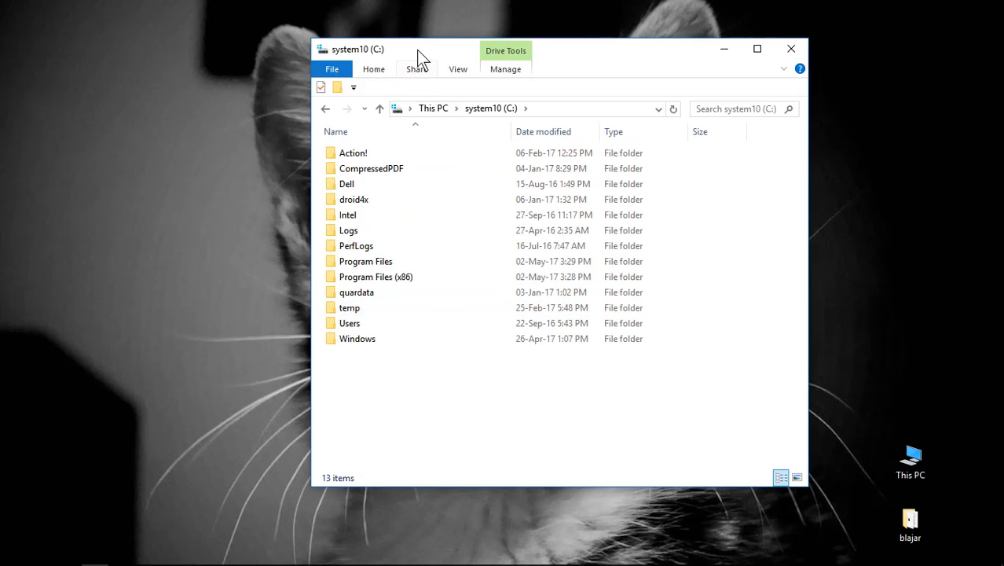
Open the blajar folder beside the system10 (C:) window and try to copy nge-tes.xar onto the C: drive, cancelling the permission request
drag(416, 50, 316, 44)
double_click(917, 526)
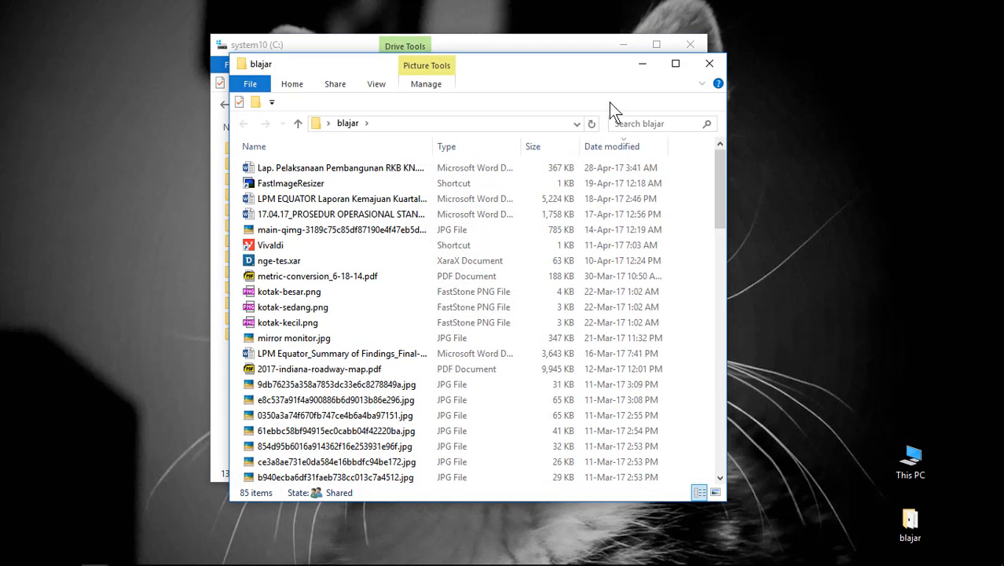
drag(610, 63, 826, 41)
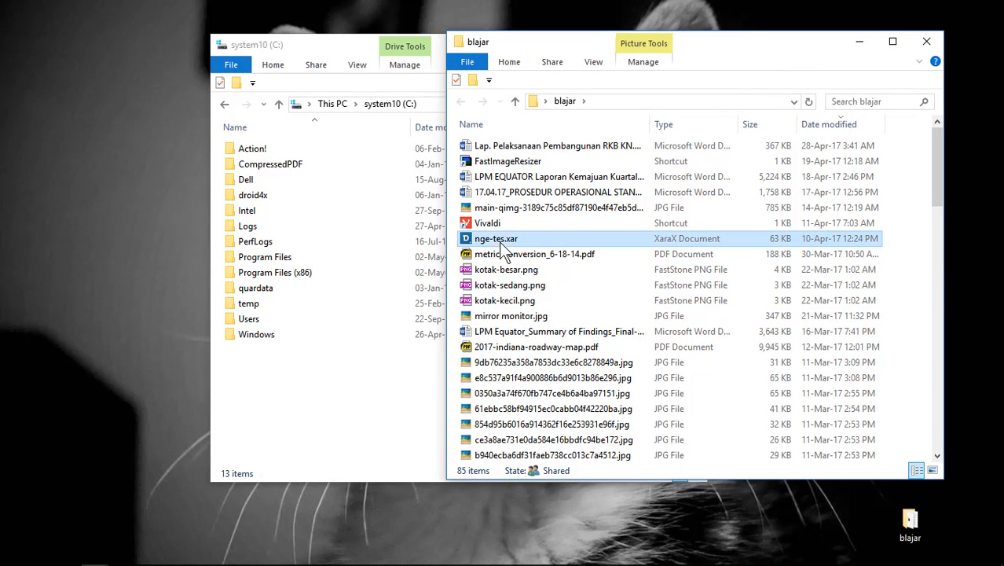
drag(503, 238, 292, 417)
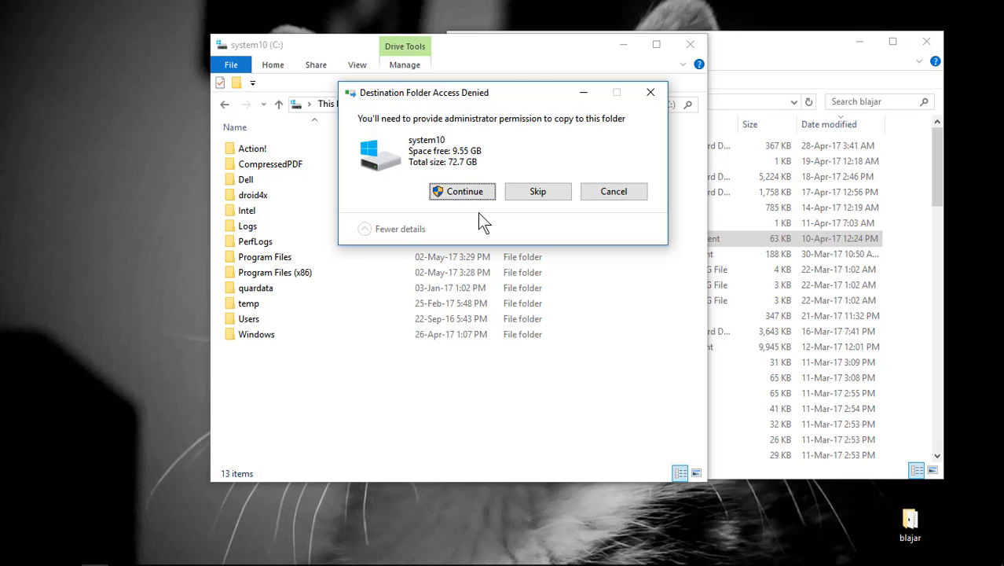
click(621, 196)
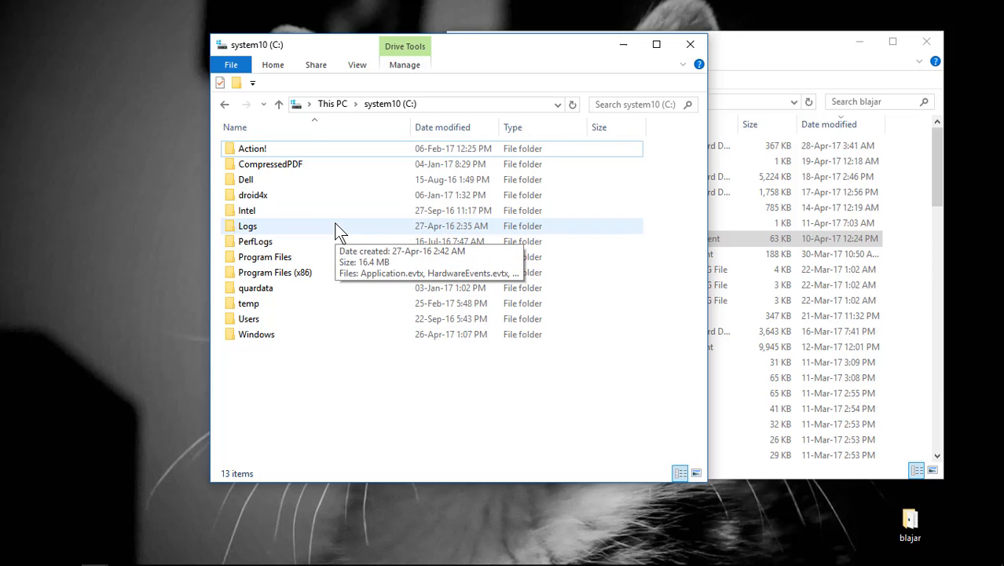
View the CompressedPDF folder on system10 (C:), return to the drive root and arrange its window beside the blajar window
double_click(320, 165)
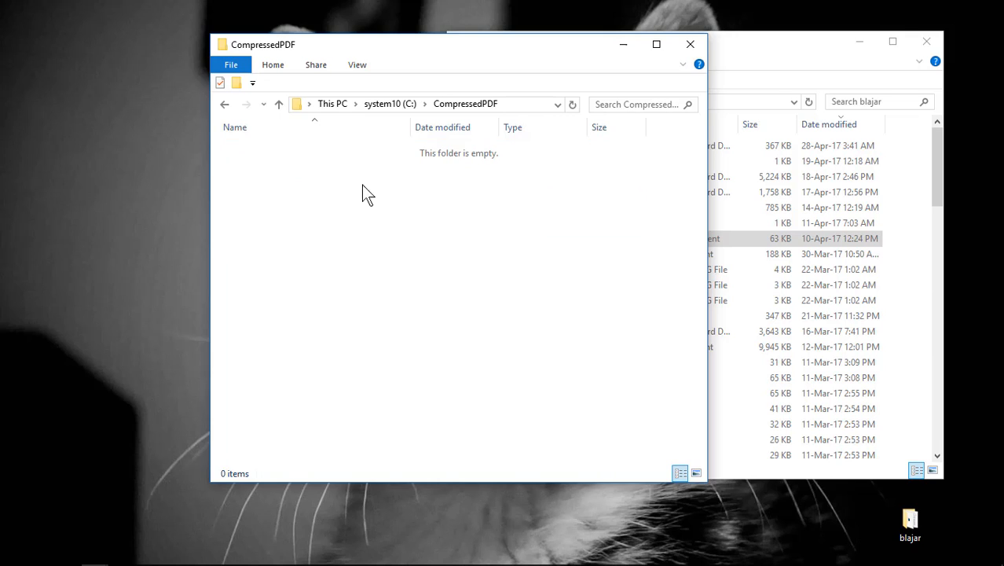
click(279, 103)
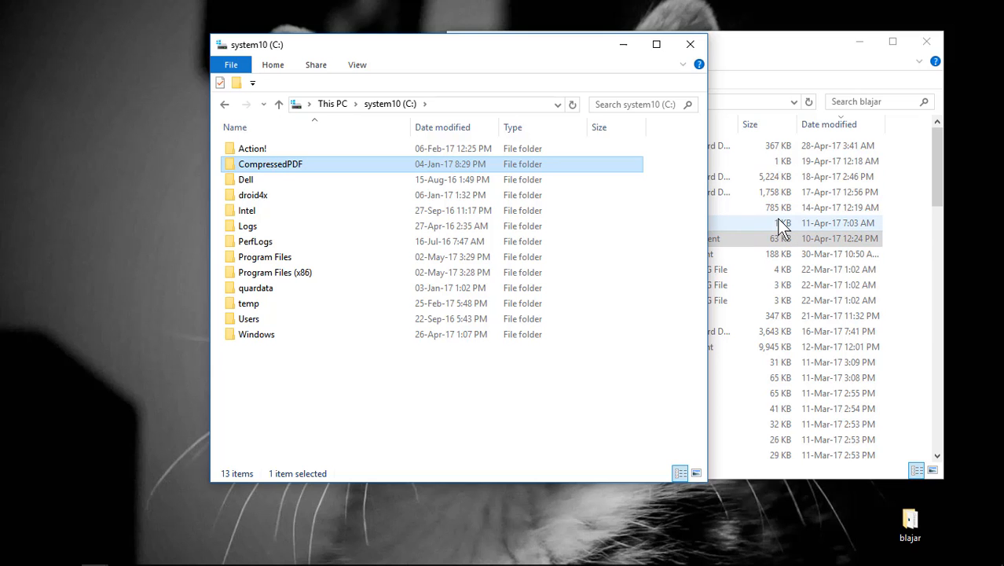
drag(552, 53, 461, 61)
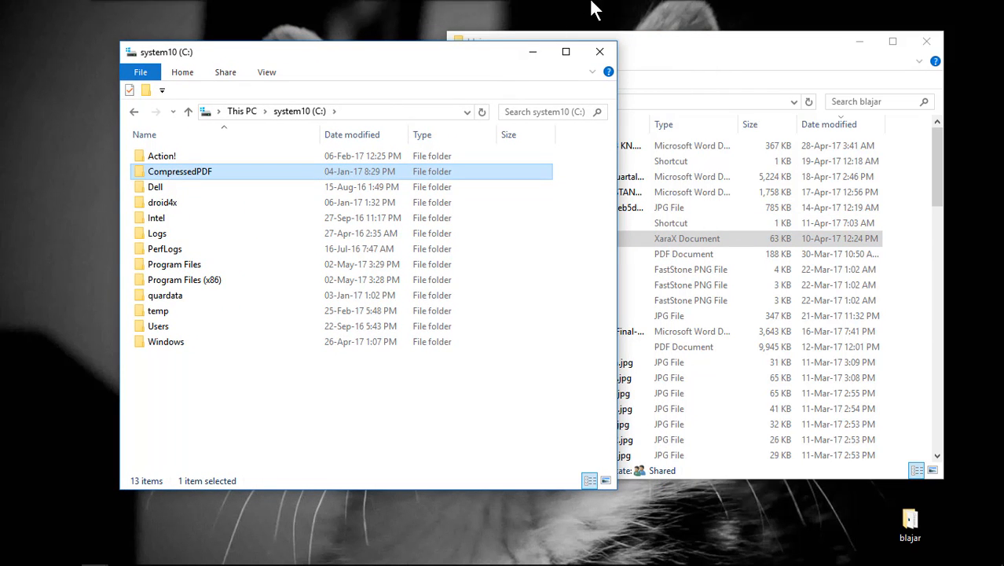
mouse_move(589, 11)
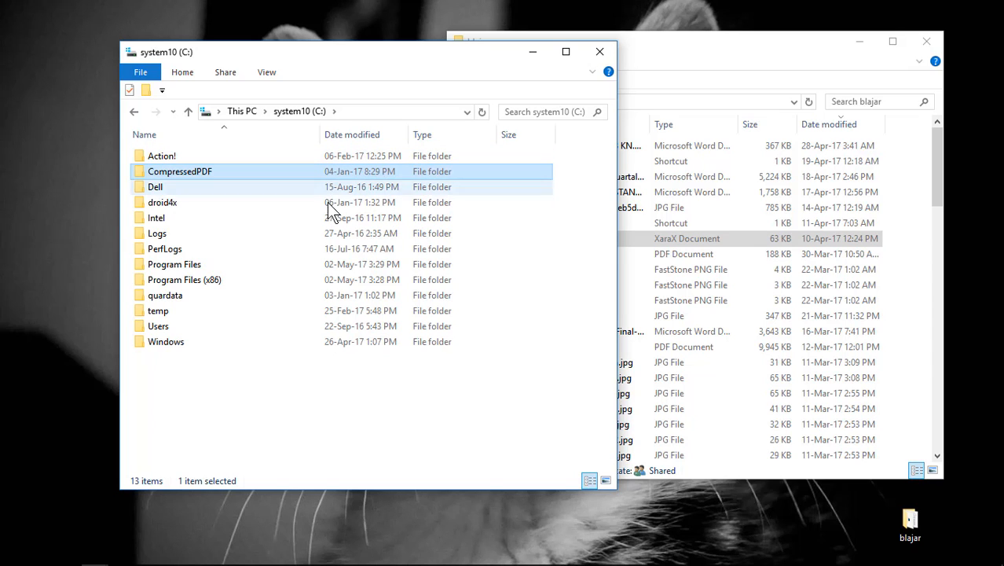
mouse_move(549, 11)
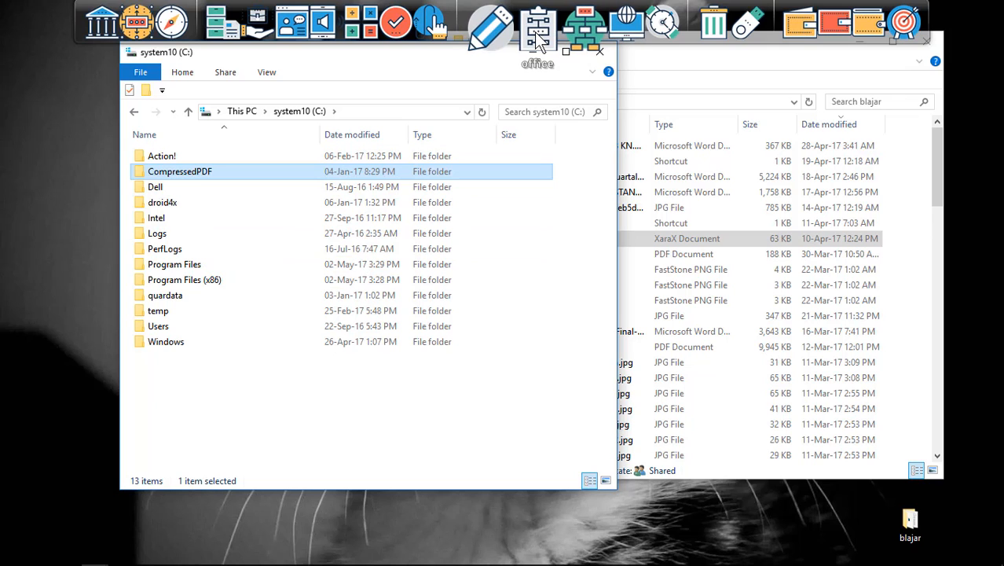
click(635, 44)
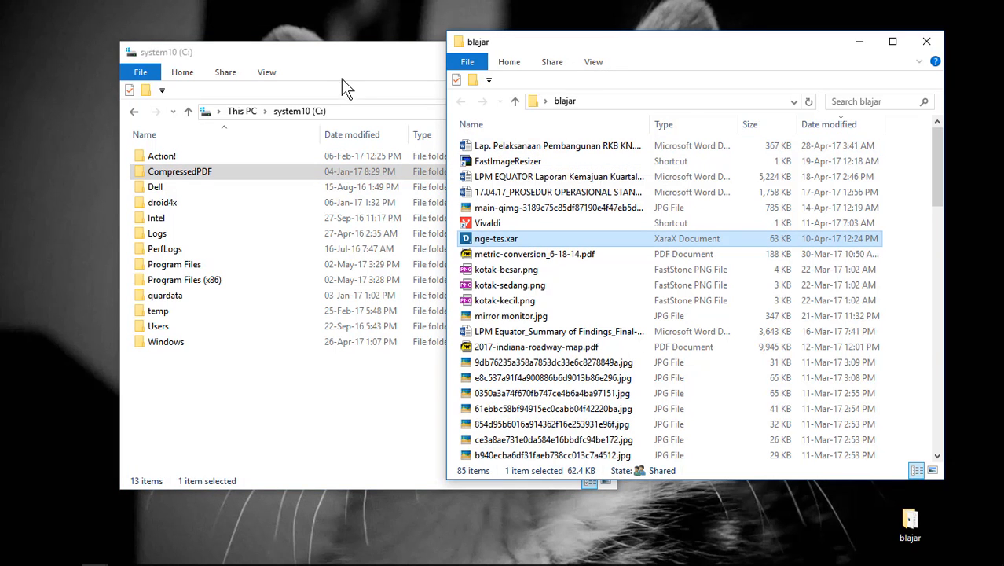
Open the programs (E:) drive from This PC and sort its contents by date modified
click(236, 112)
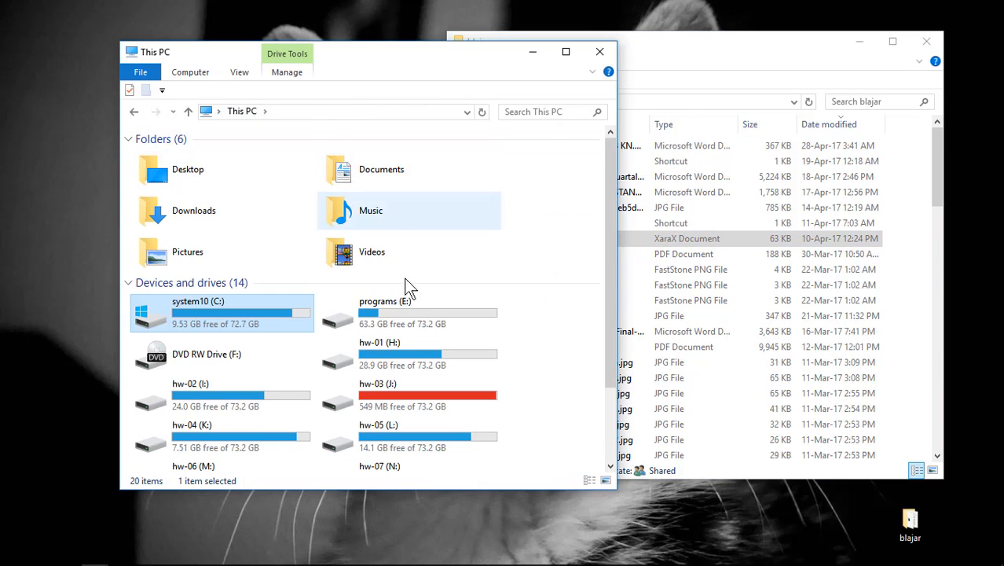
double_click(396, 309)
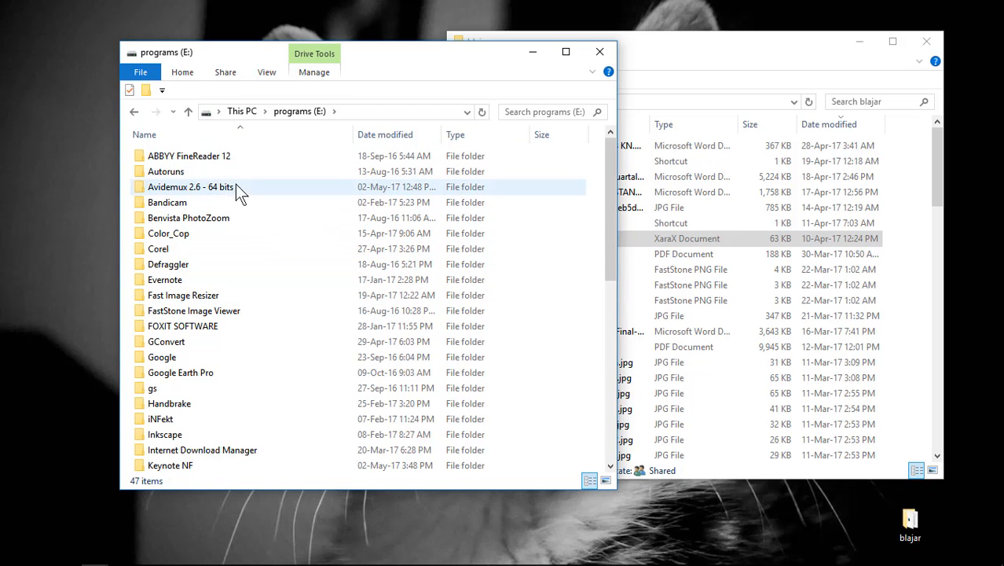
click(407, 135)
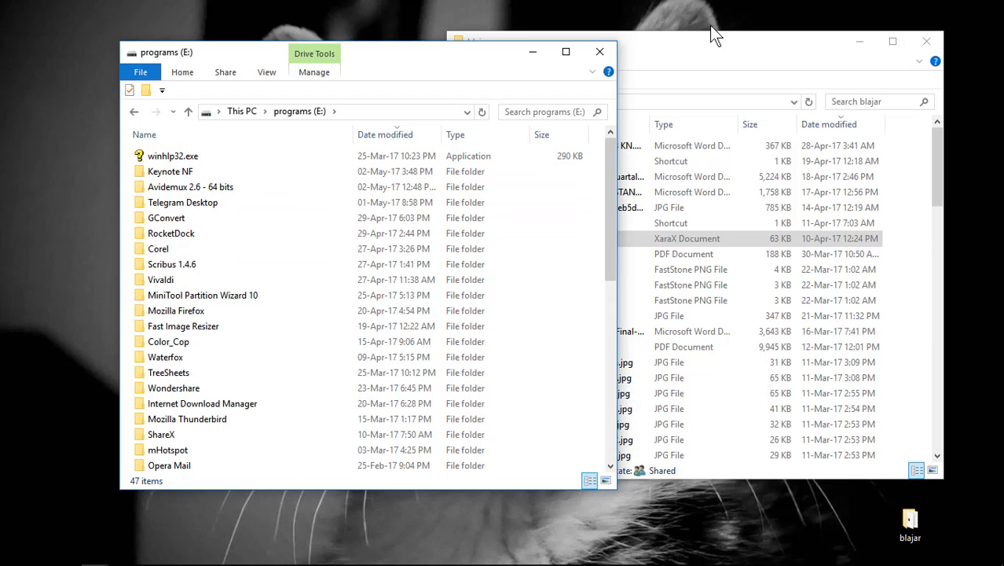
Copy nge-tes.xar from the blajar folder to the root of programs (E:) and check the drive's file list
drag(706, 33, 637, 46)
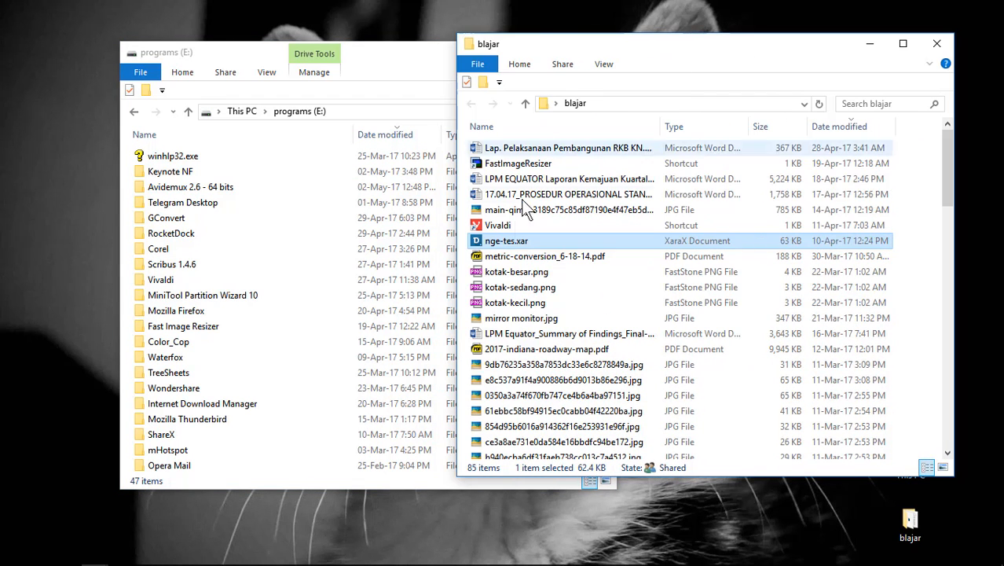
drag(501, 239, 405, 91)
click(440, 122)
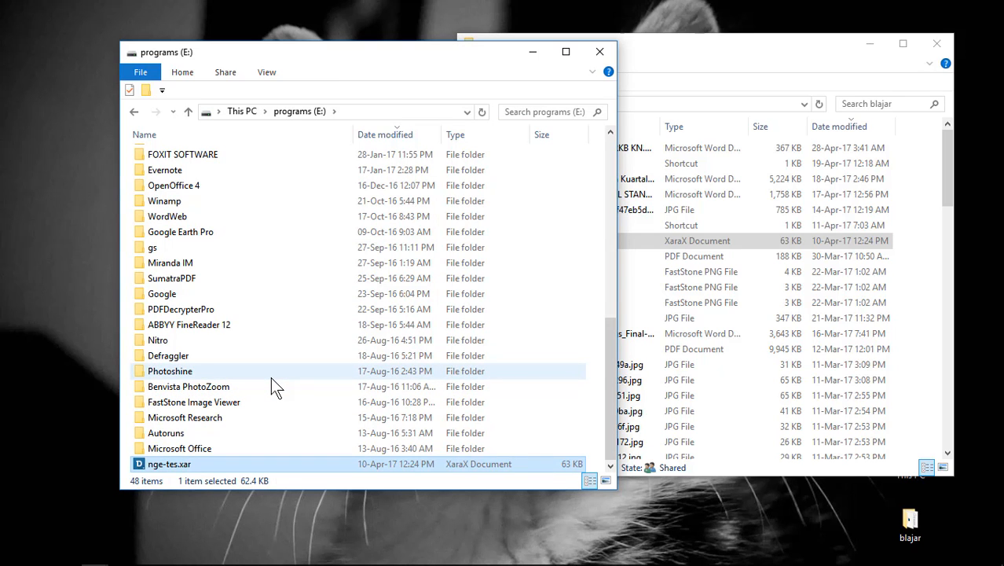
mouse_move(270, 377)
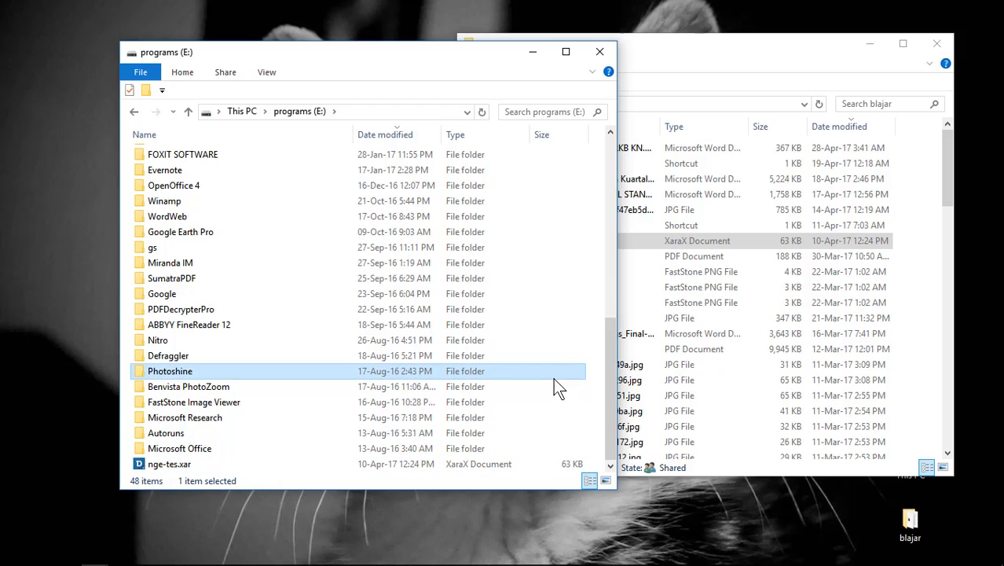
scroll(563, 335, up, 3)
scroll(563, 330, up, 6)
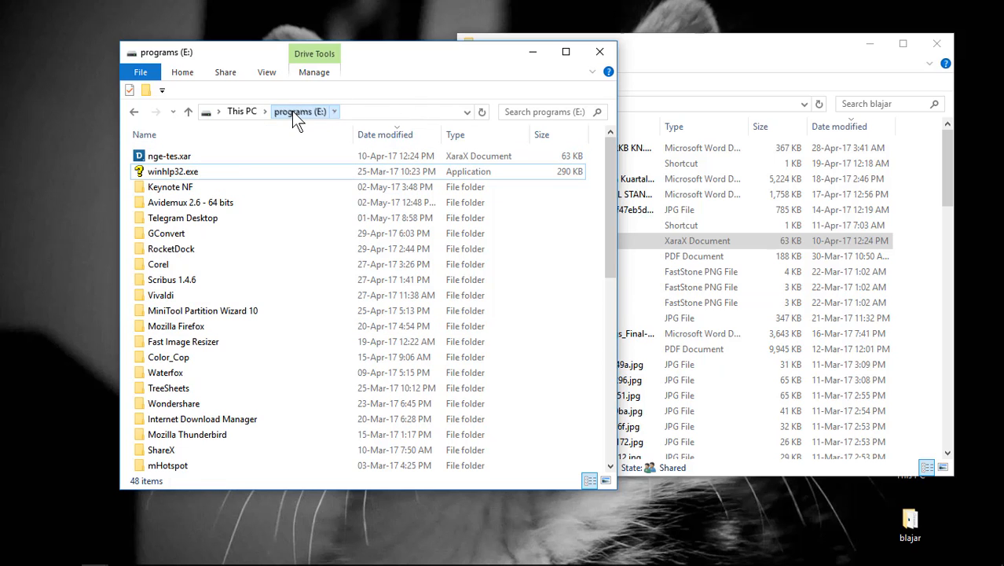
Reopen programs (E:) from This PC, sort it by name, and return to select system10 (C:) and programs (E:) in turn
click(250, 112)
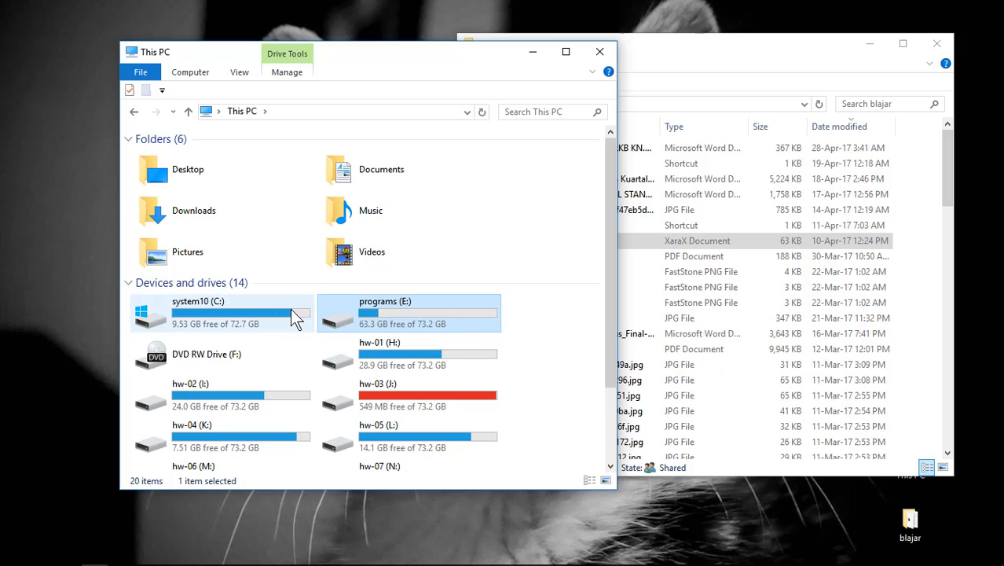
double_click(397, 318)
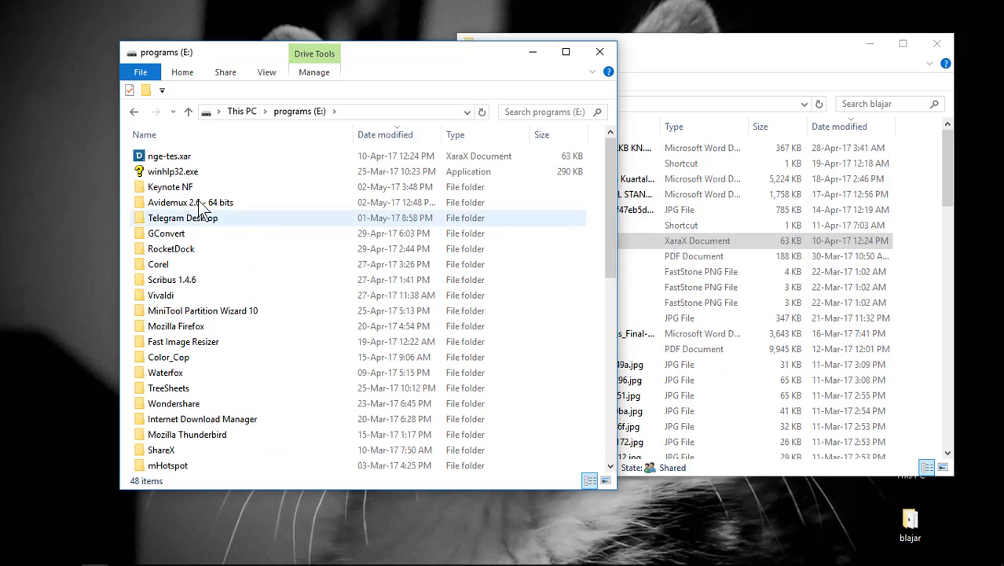
click(234, 135)
click(188, 113)
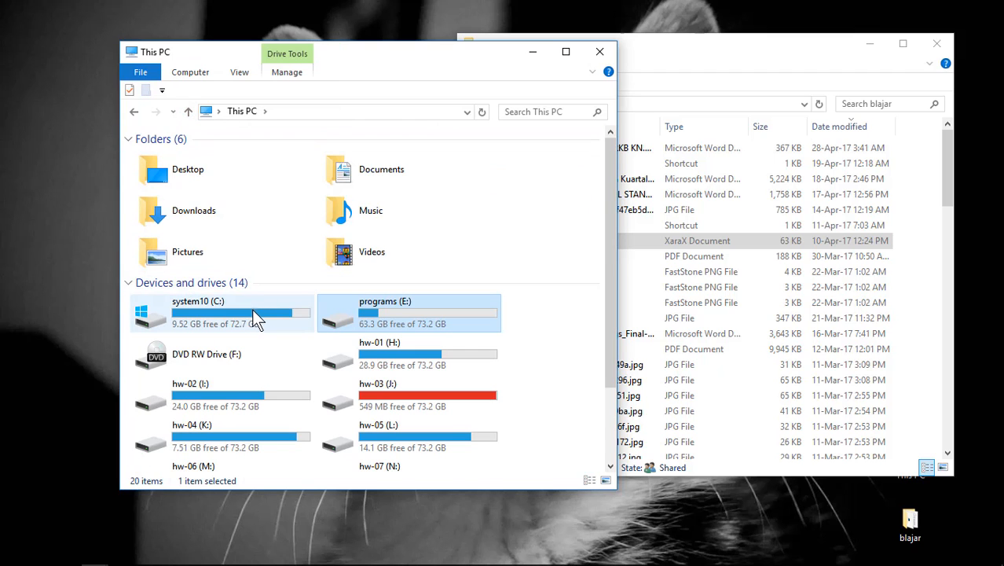
click(254, 310)
click(394, 322)
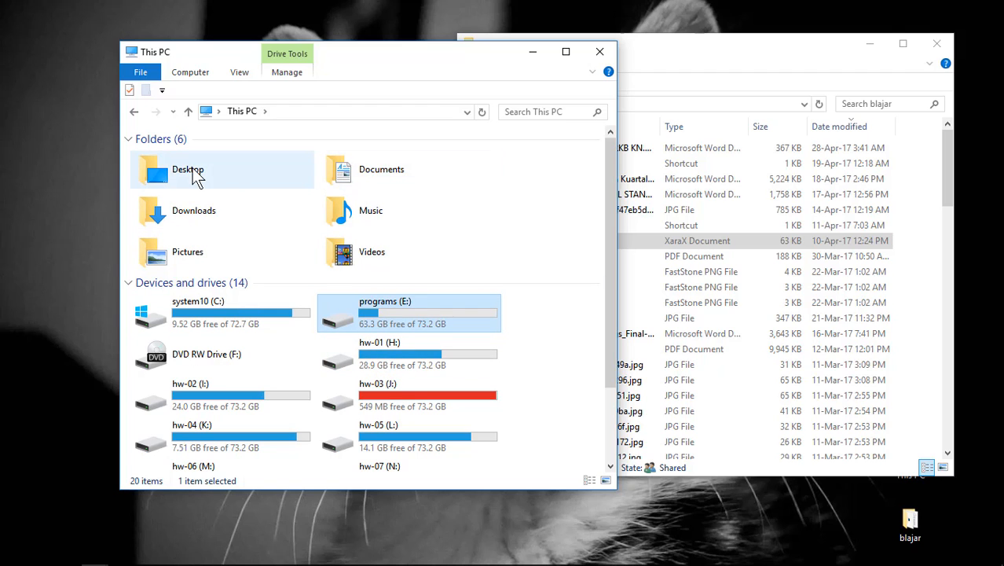
View the properties of the Documents folder to check its location and select the hw-01 (H:) drive
click(408, 171)
right_click(407, 171)
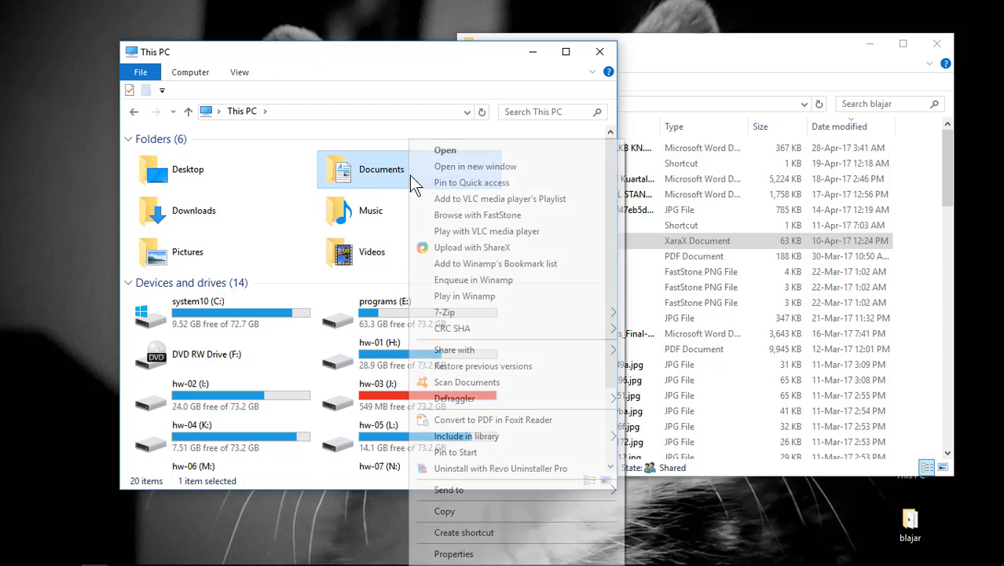
click(440, 551)
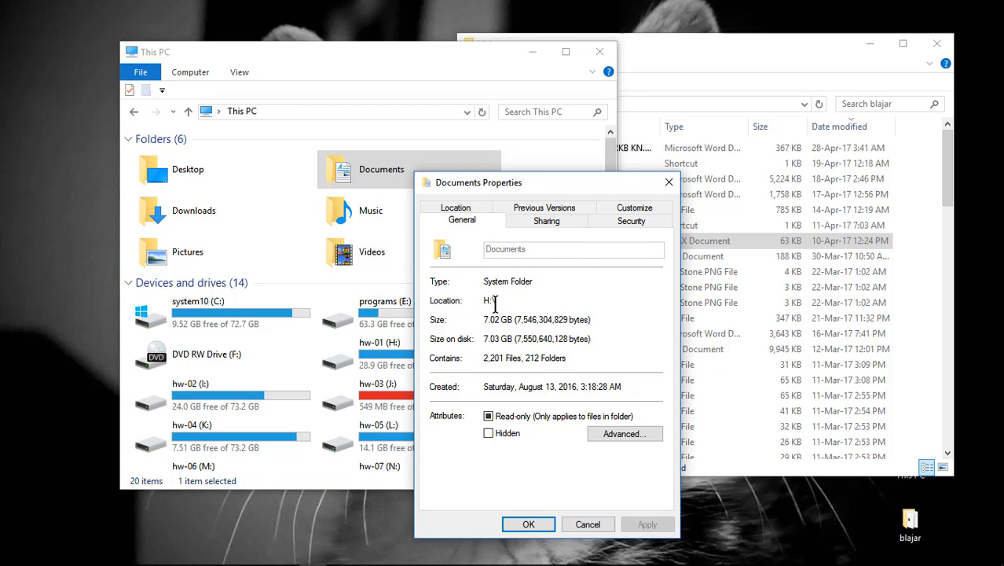
drag(541, 185, 688, 143)
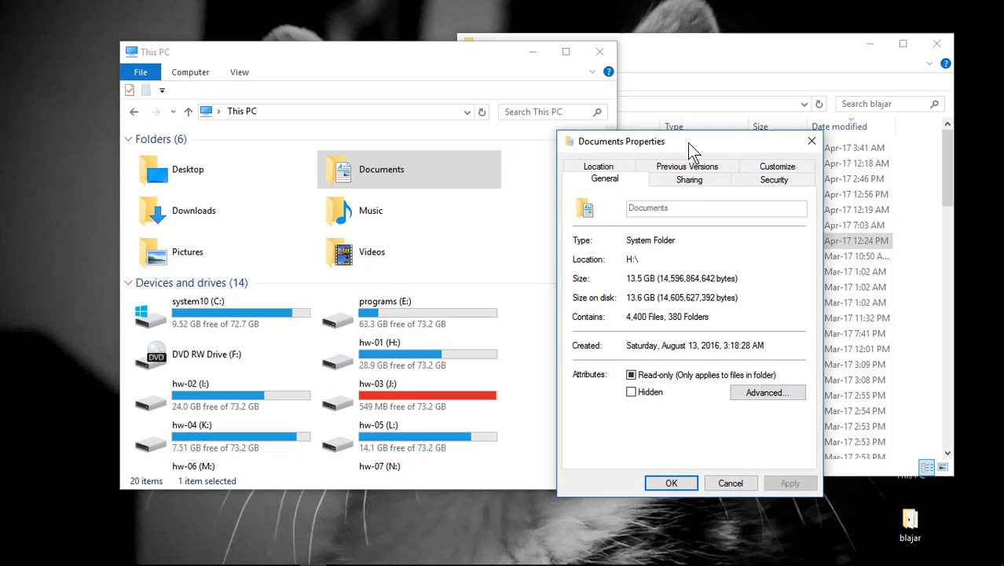
click(393, 351)
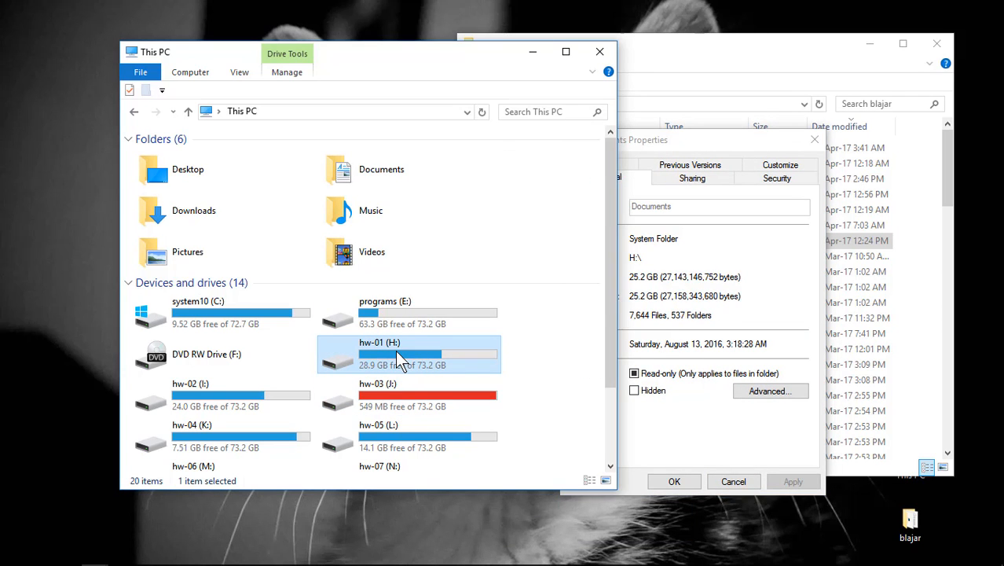
View the Music folder's properties to check its location, and close both the Music and Documents properties windows
right_click(411, 214)
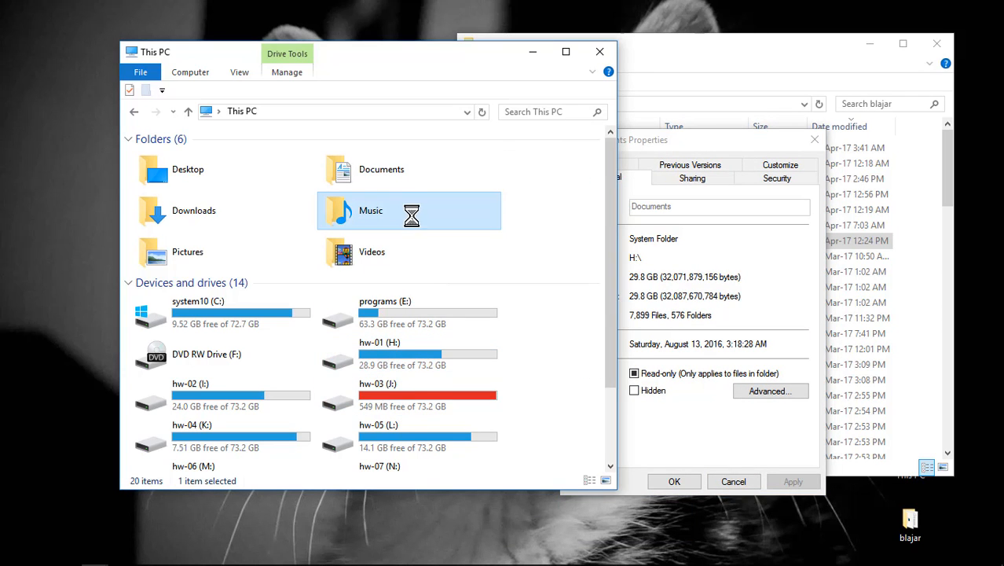
click(453, 553)
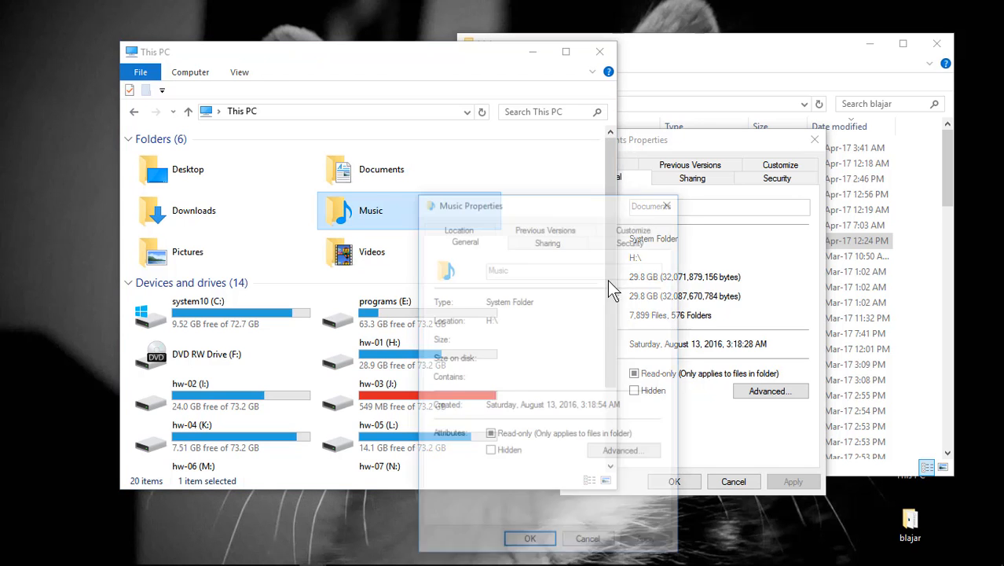
click(670, 201)
click(814, 142)
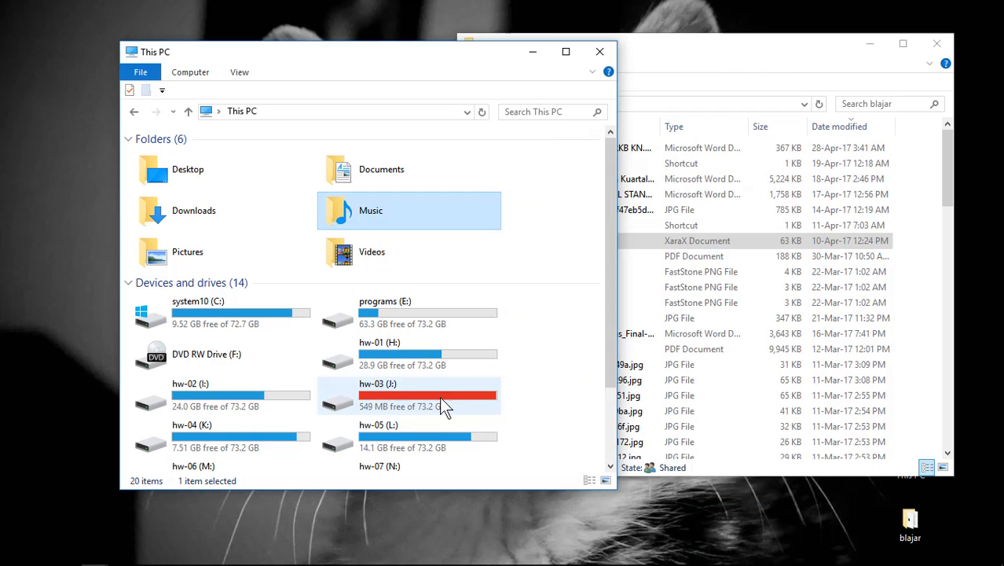
Open the hw-01 (H:) drive, shrink its window beside the blajar window and fit the Name column to its contents
double_click(428, 357)
drag(240, 52, 380, 32)
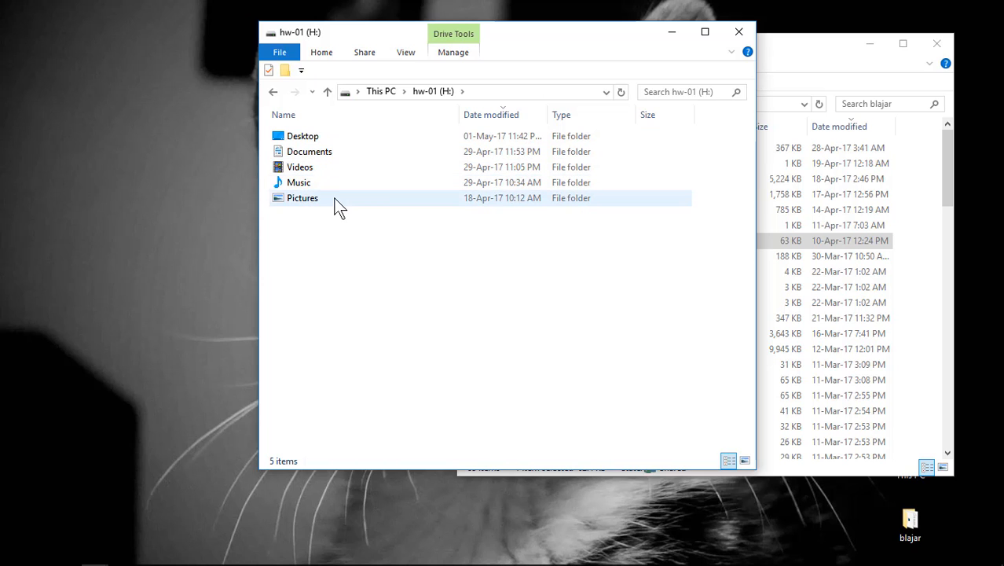
drag(578, 33, 417, 42)
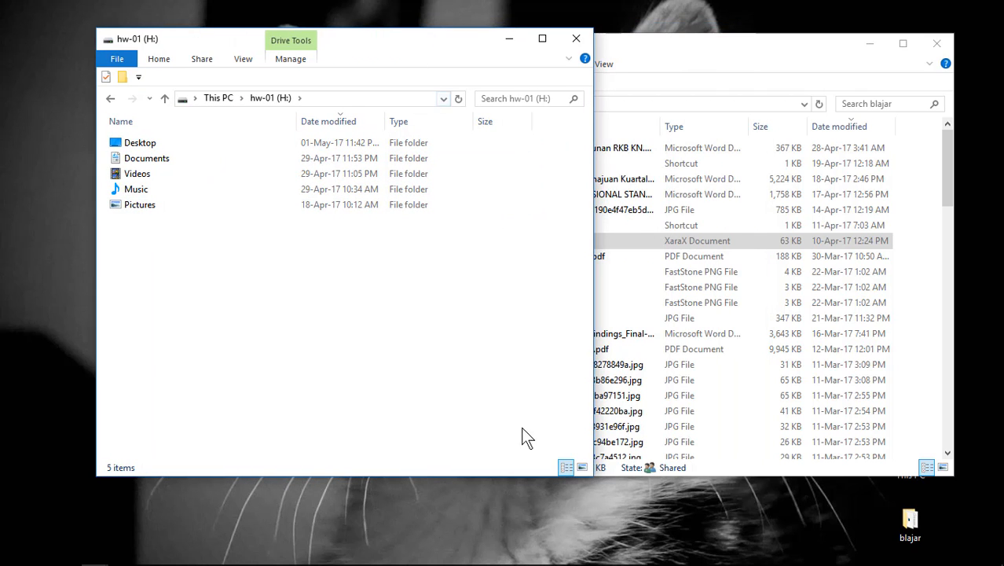
drag(595, 475, 516, 312)
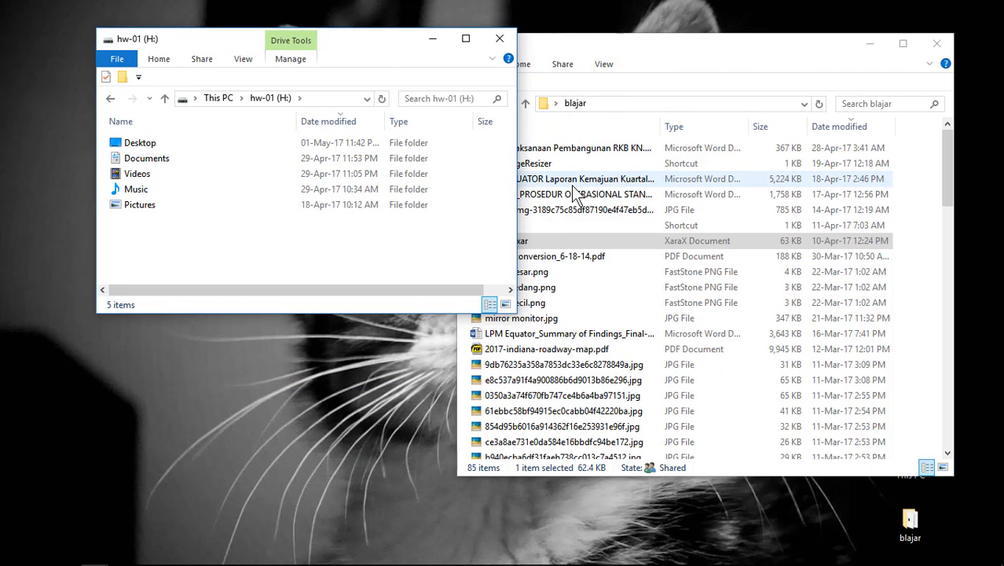
double_click(298, 122)
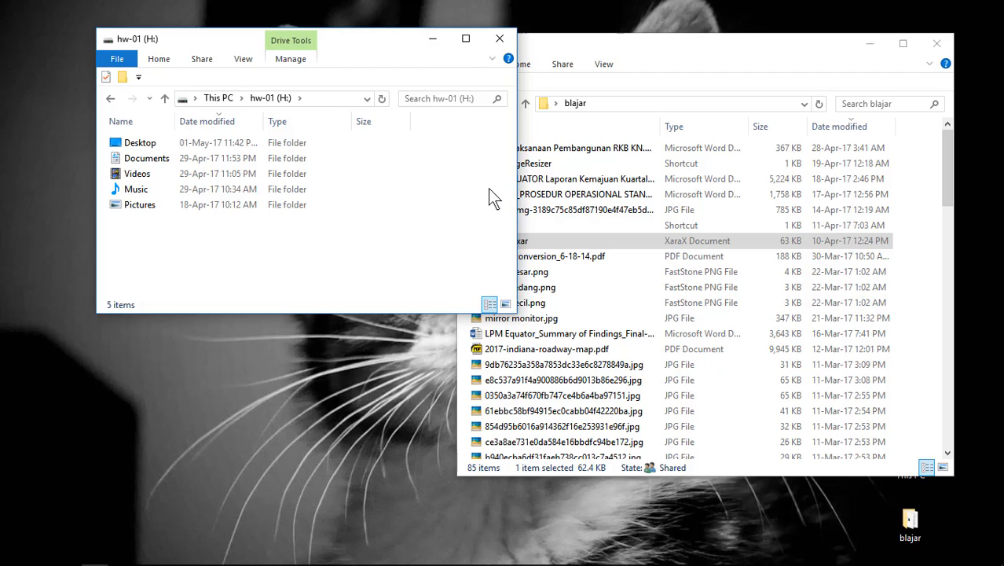
Reposition the hw-01 (H:) and blajar windows and close the hw-01 (H:) window
drag(413, 42, 422, 142)
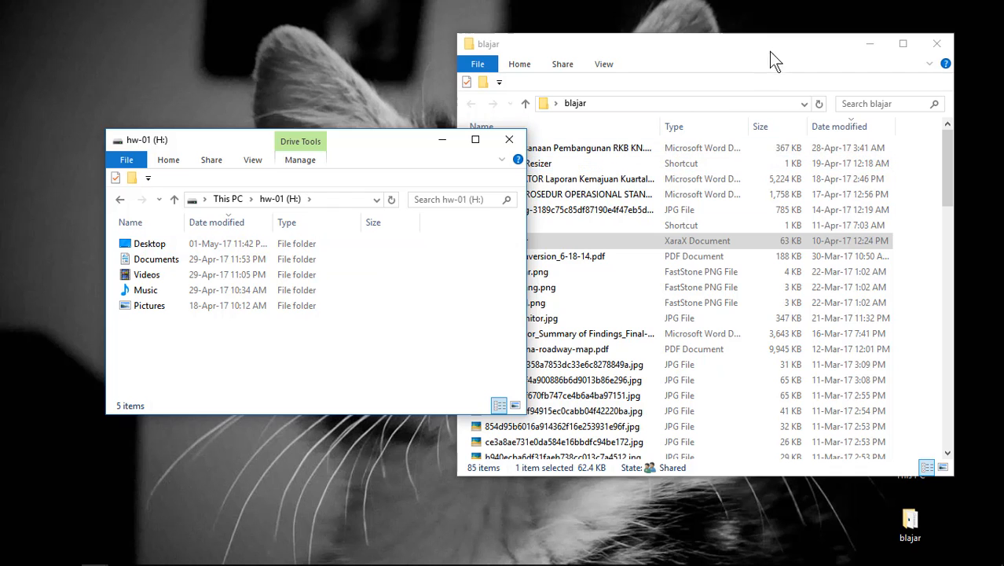
drag(768, 53, 699, 65)
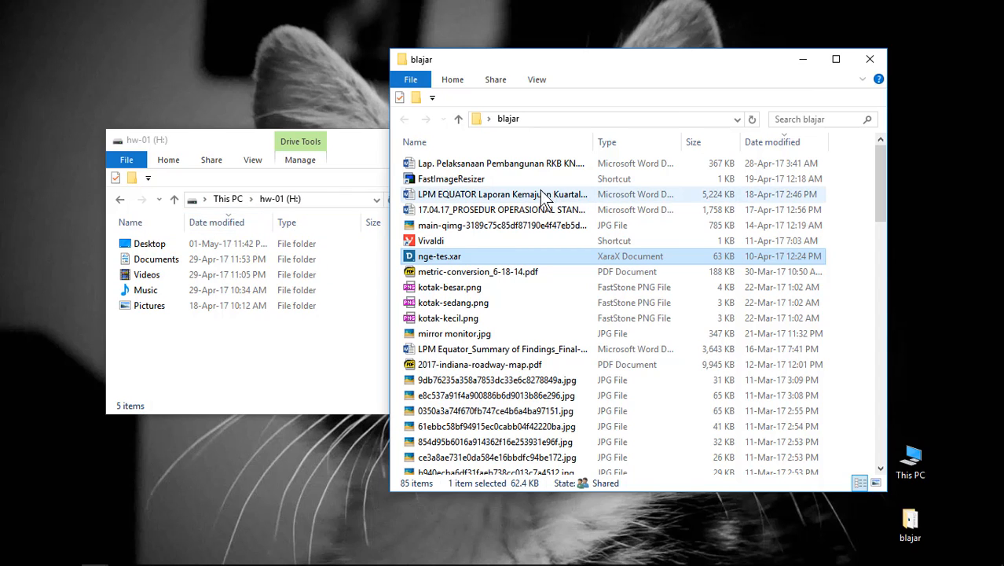
key(alt+Tab)
click(509, 139)
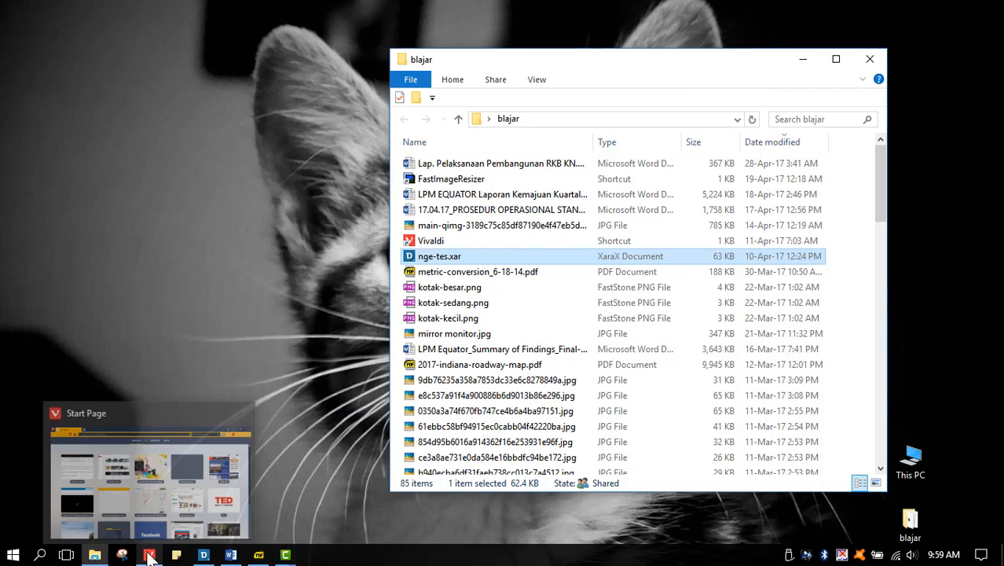
Switch to the Vivaldi browser and open the shared files folder in Google Drive
click(156, 554)
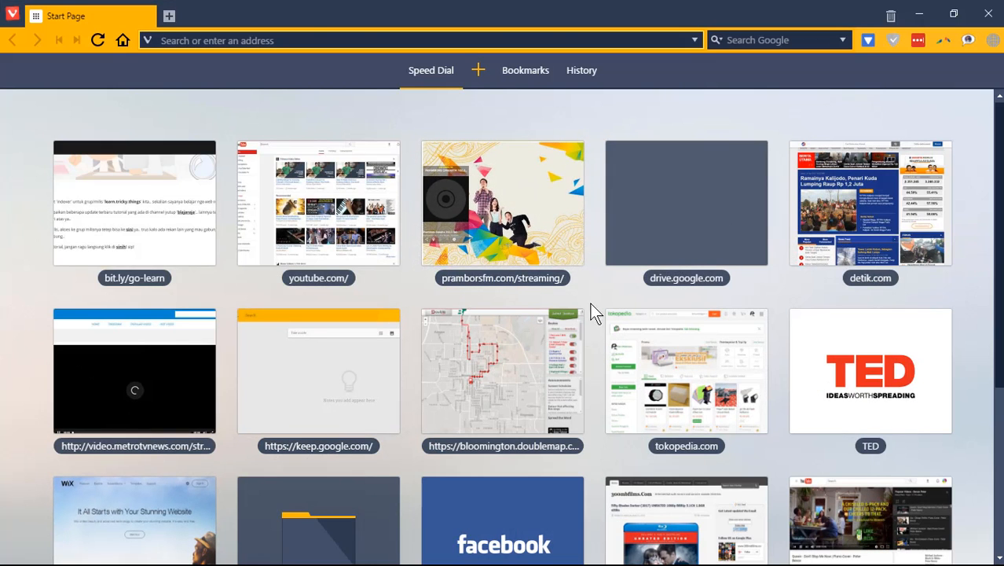
click(663, 227)
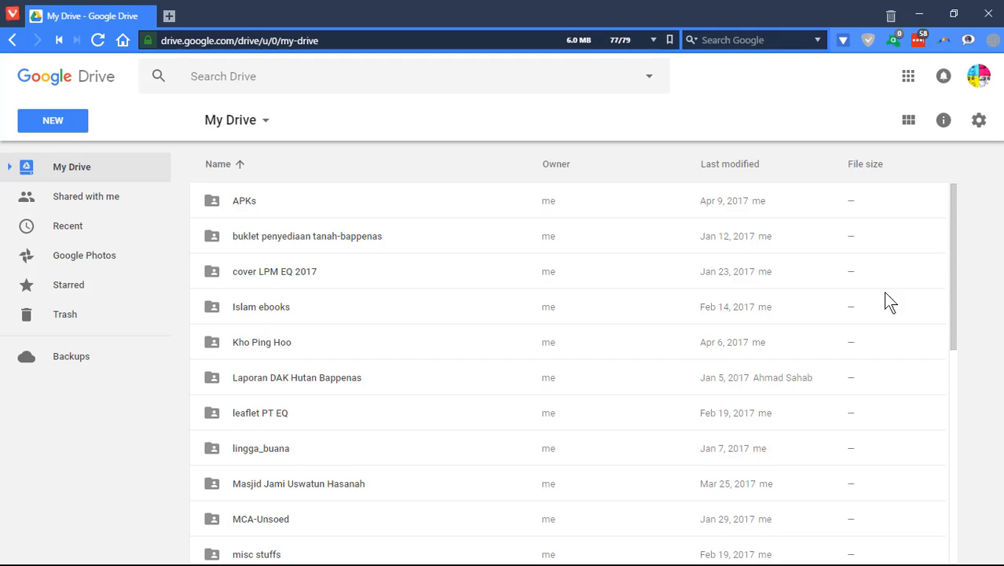
scroll(623, 366, down, 2)
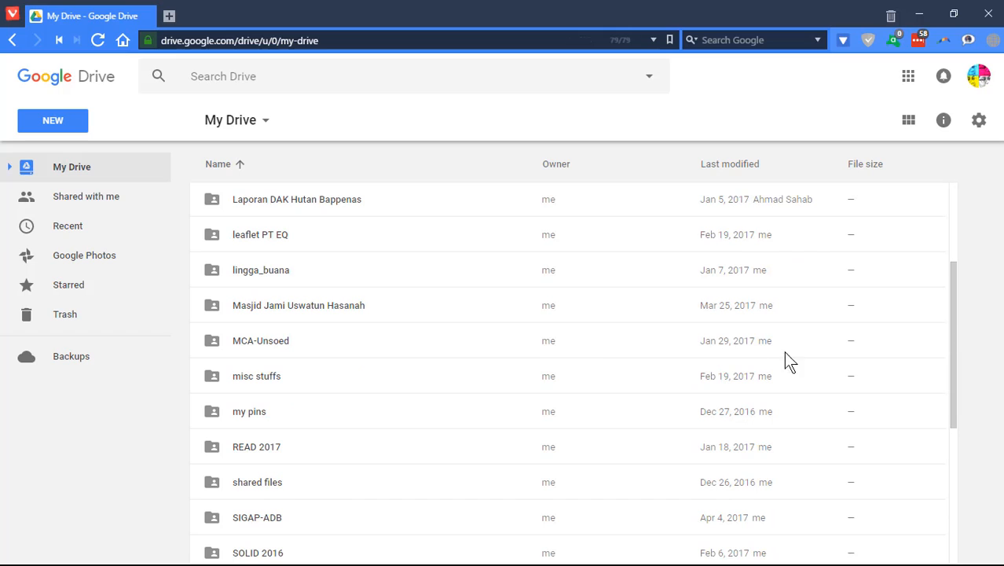
scroll(260, 487, down, 2)
click(260, 483)
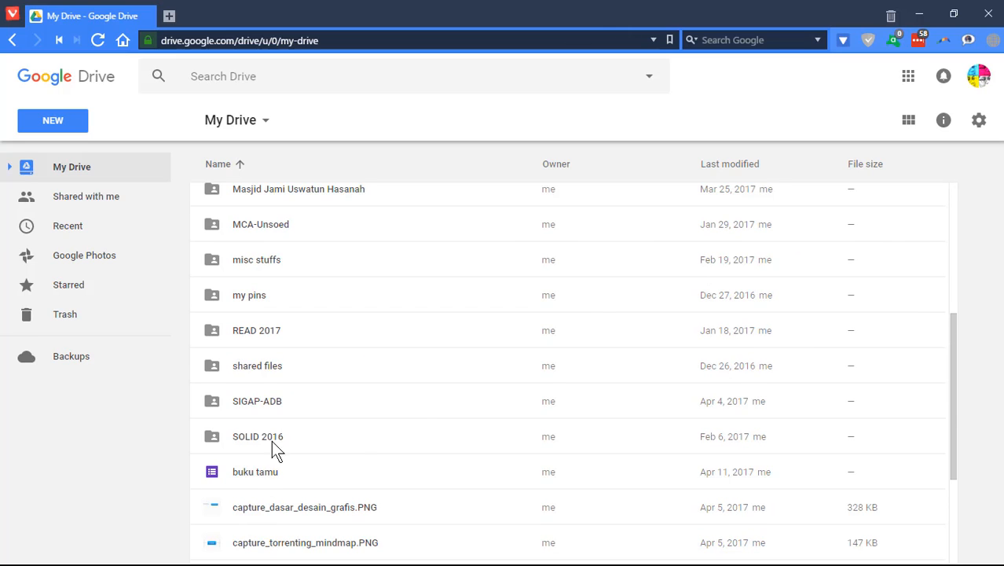
click(242, 371)
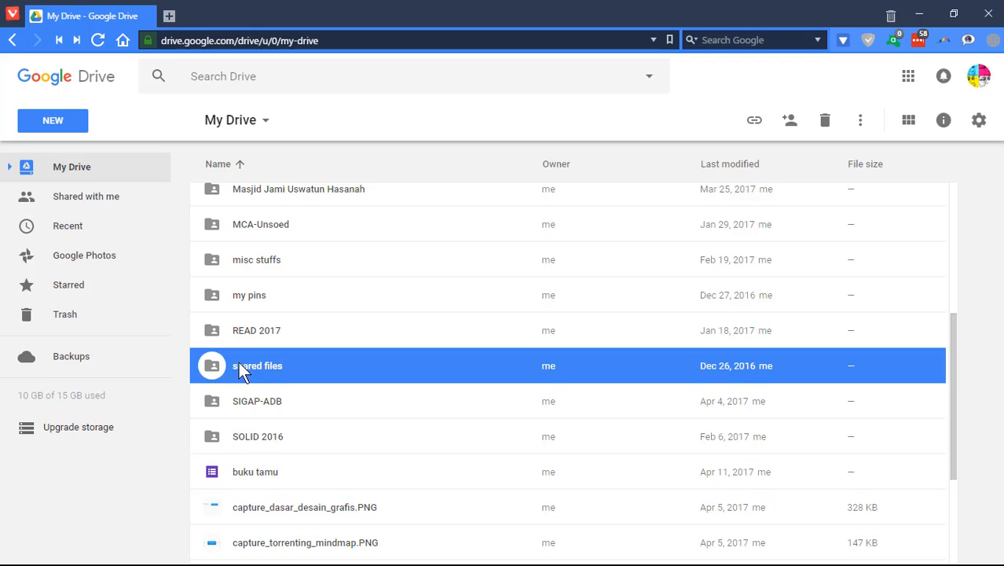
key(Return)
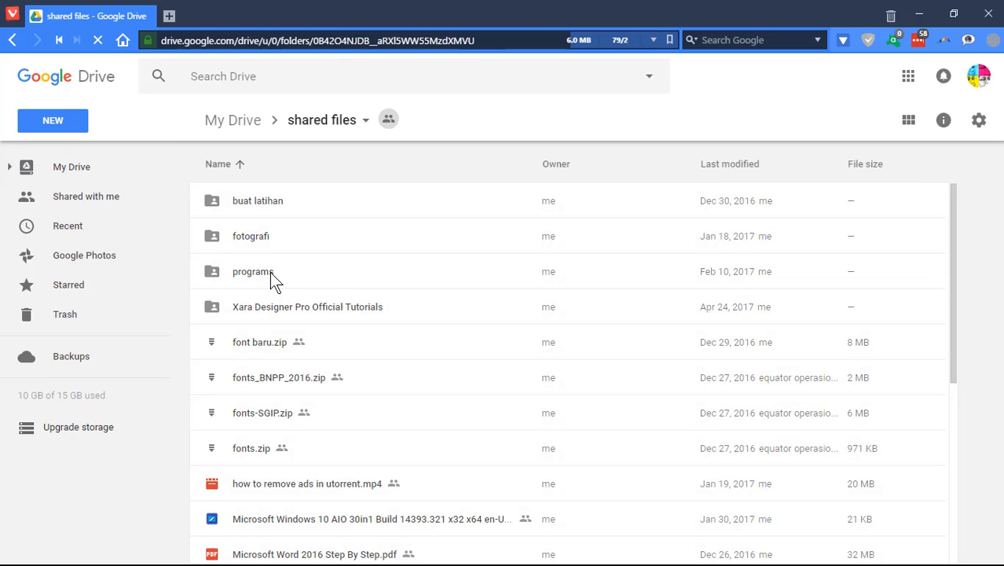
Open the programs folder and its RocketDock subfolder
double_click(269, 271)
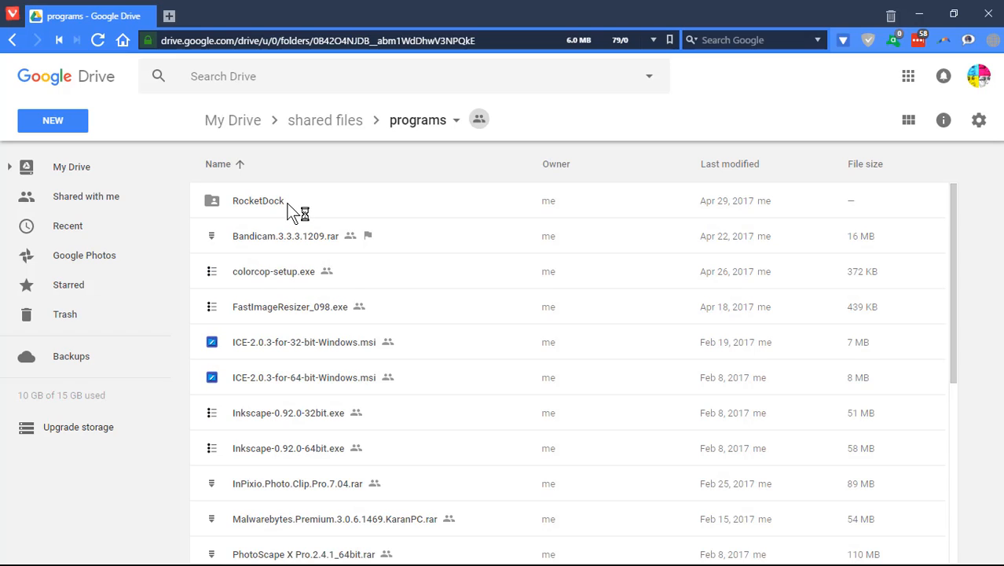
click(274, 201)
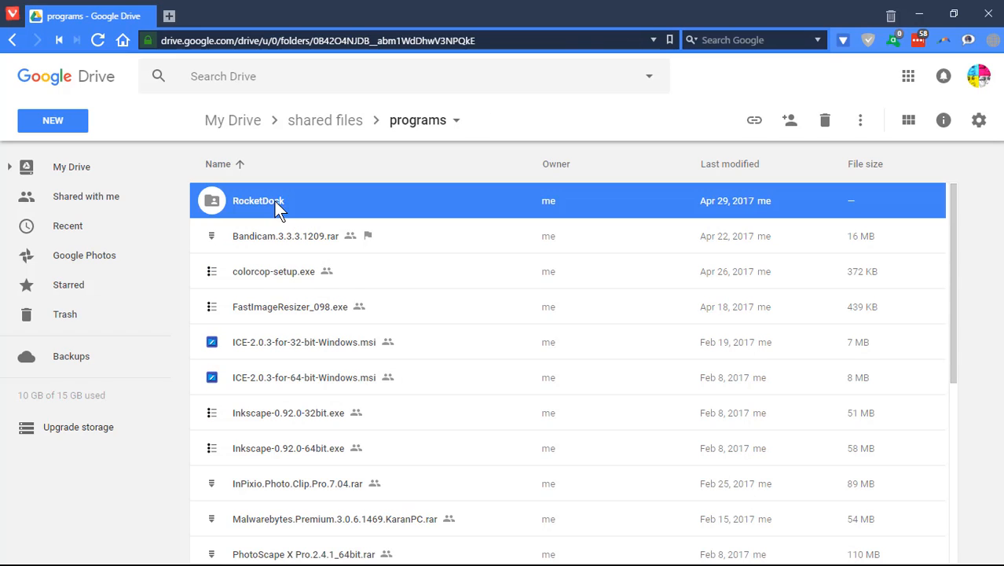
right_click(275, 201)
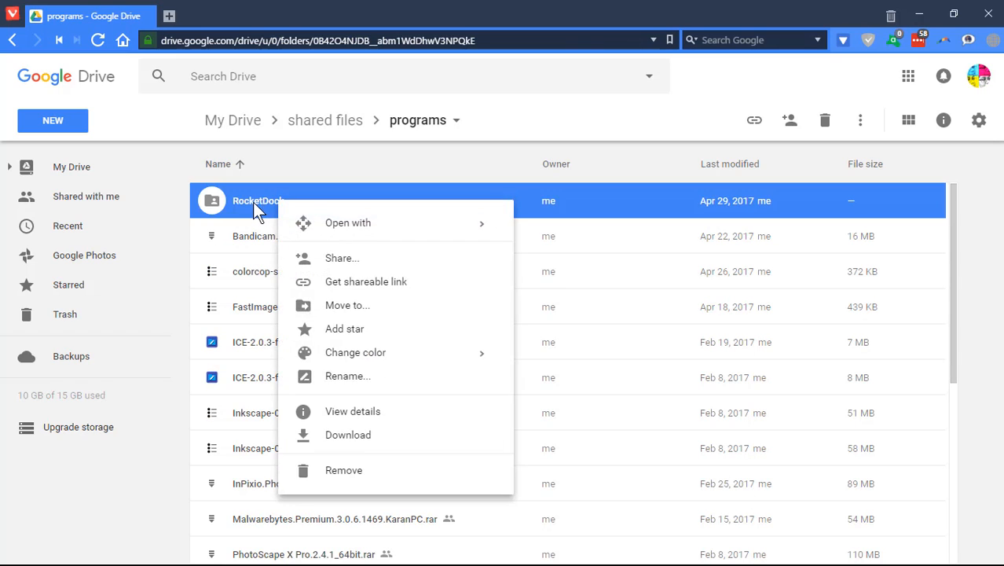
double_click(251, 201)
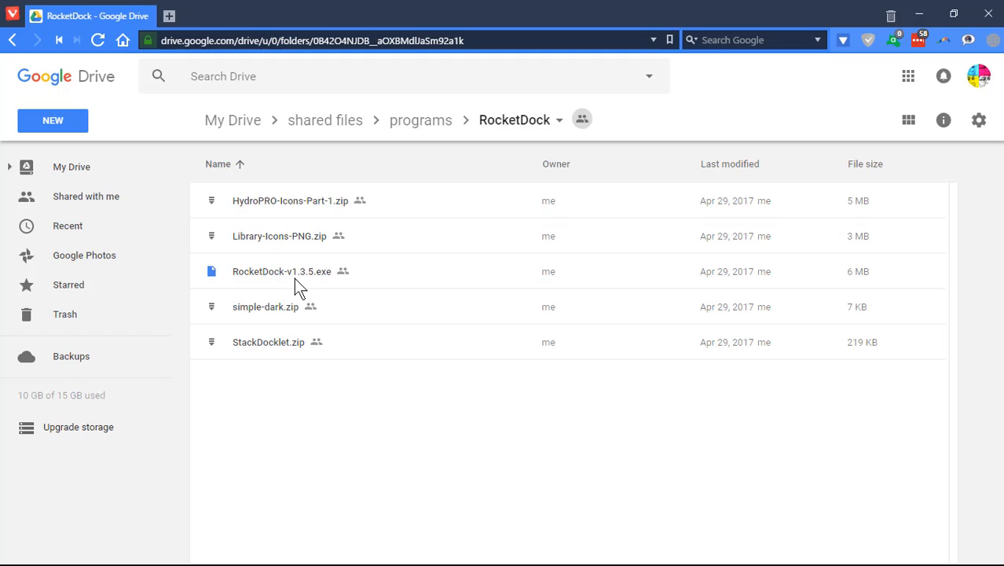
Go through the RocketDock-v1.3.5.exe installer, the two icon packs, simple-dark.zip and StackDocklet.zip, selecting them one by one
click(328, 276)
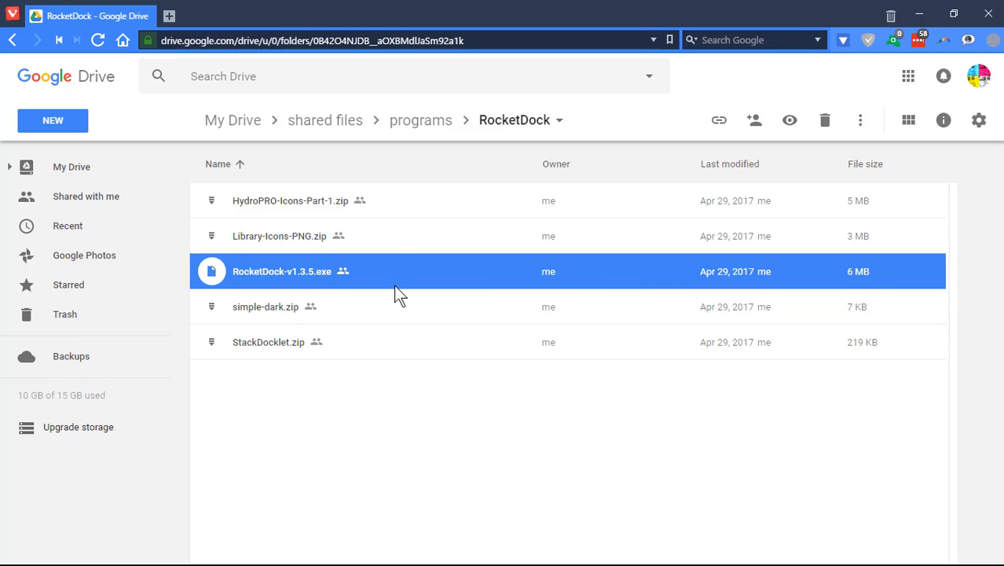
click(395, 241)
click(345, 275)
click(369, 206)
click(338, 243)
click(330, 306)
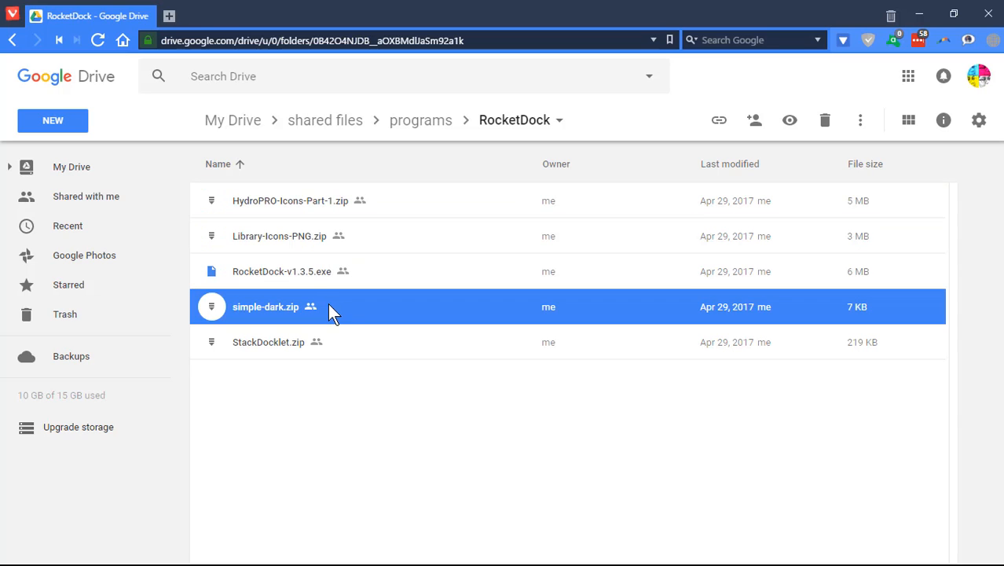
click(337, 337)
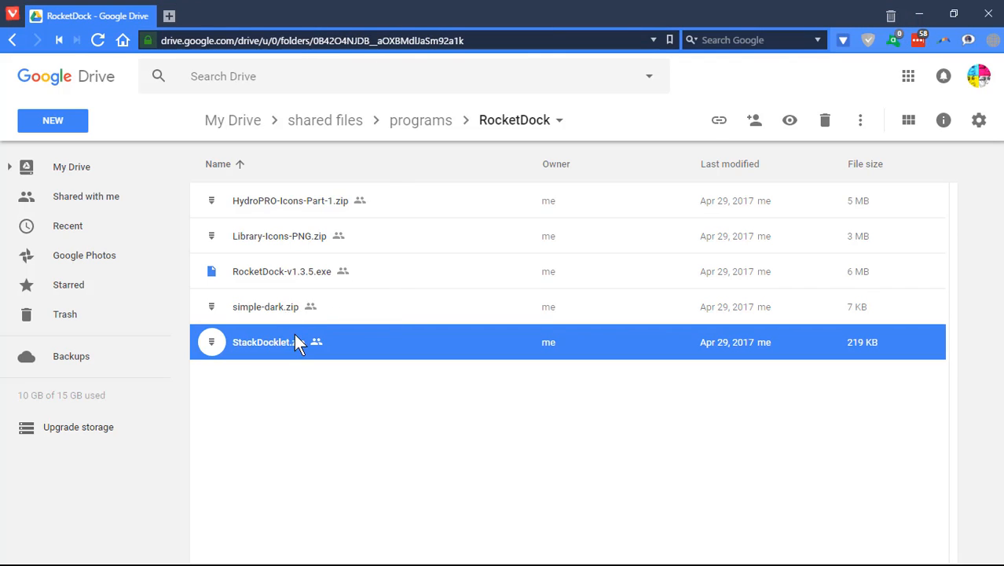
click(293, 203)
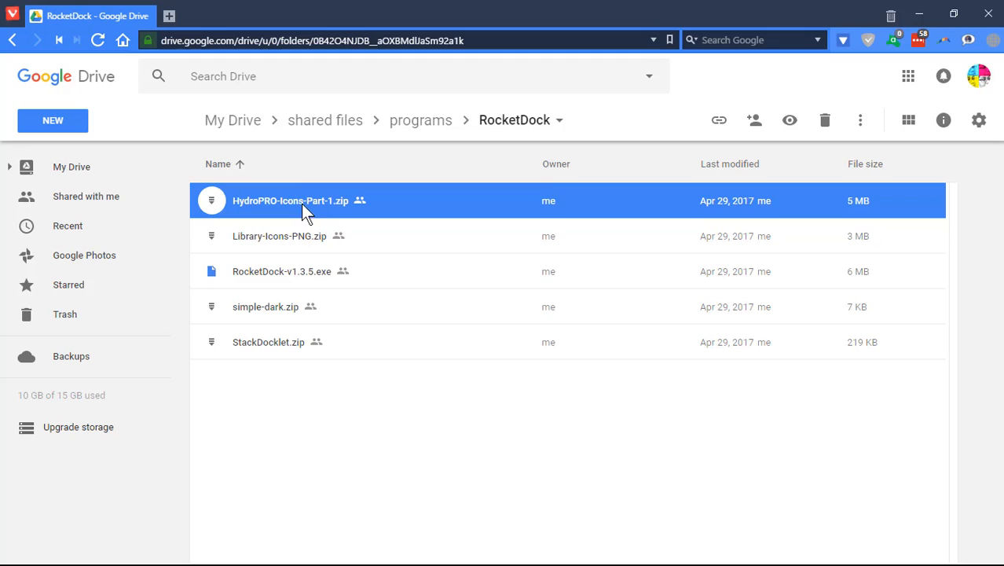
click(293, 245)
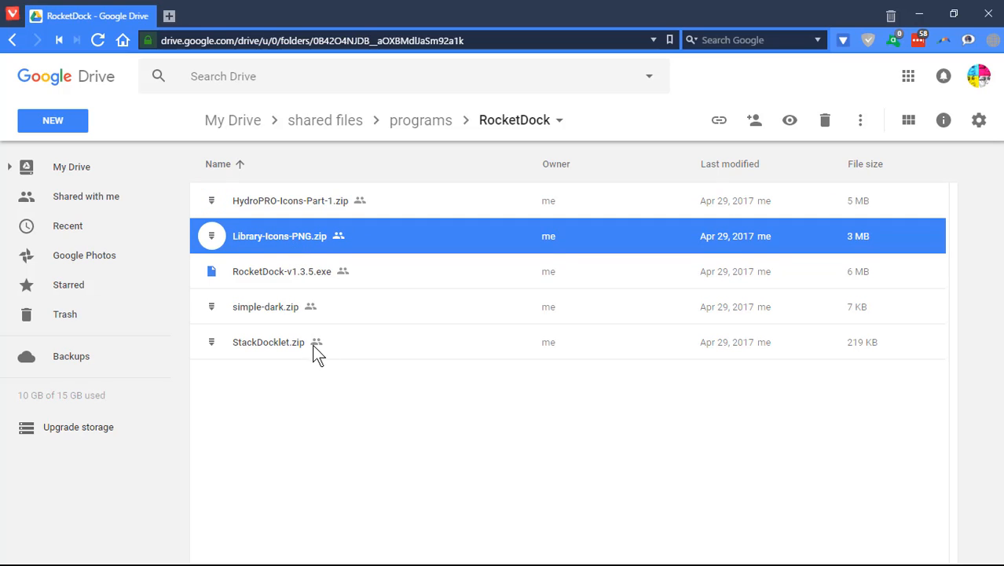
click(293, 316)
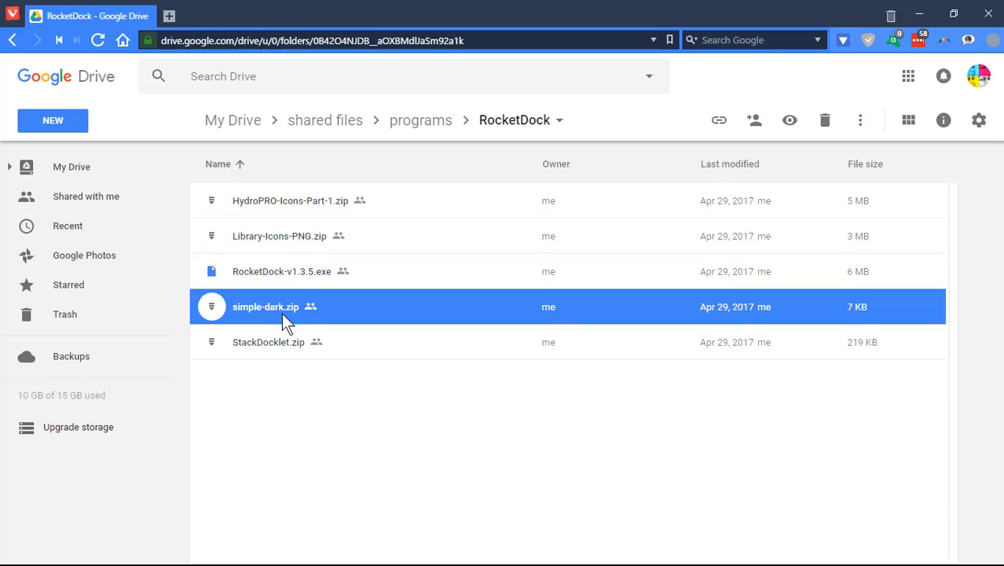
Open RocketDock's Dock Settings and change the style theme to simple dark
mouse_move(604, 4)
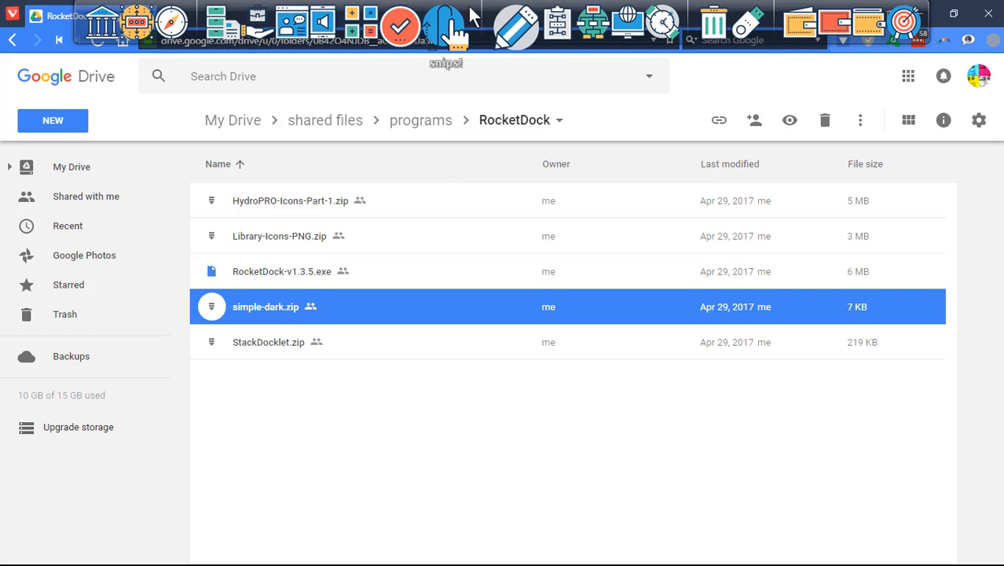
right_click(474, 8)
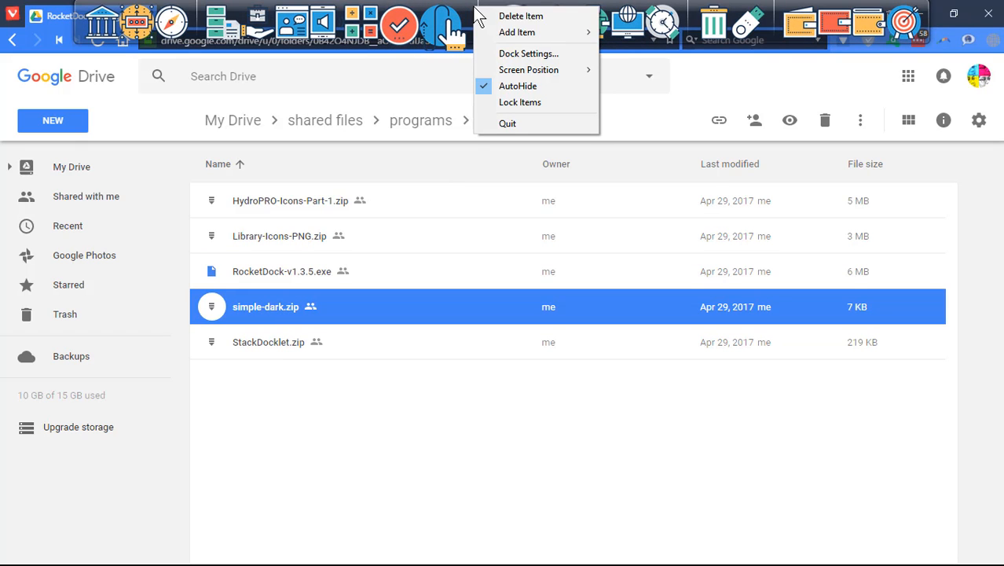
click(496, 53)
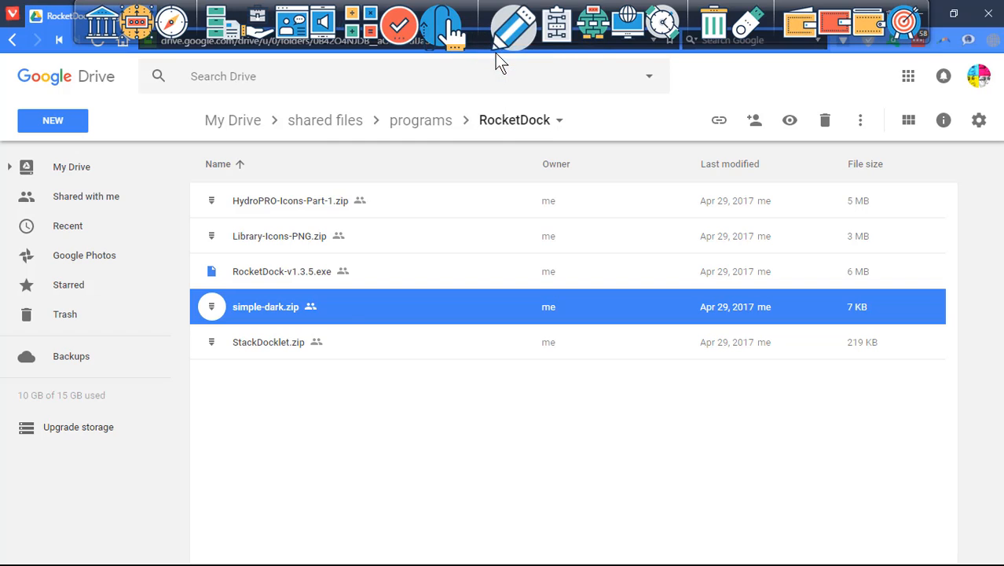
drag(494, 91, 657, 84)
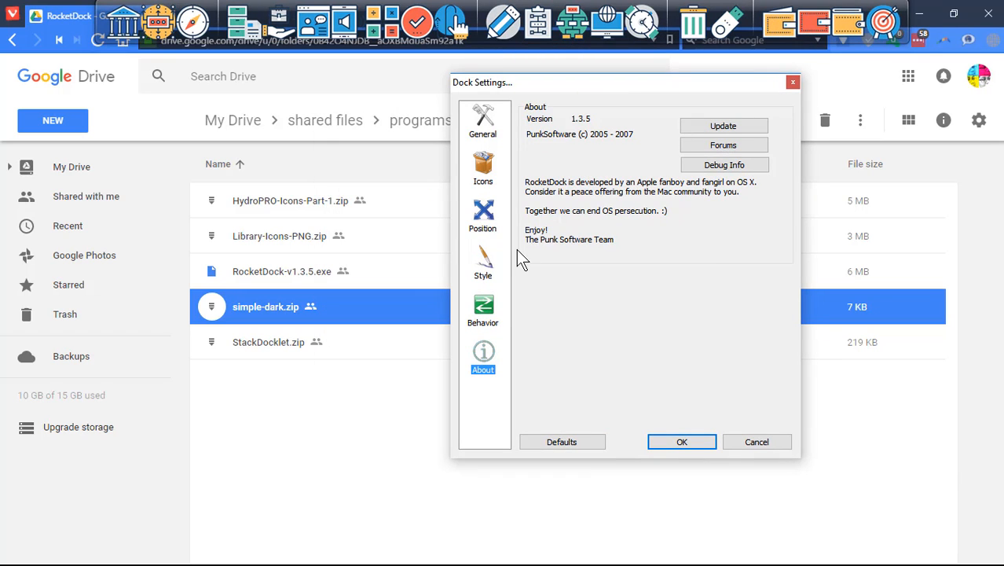
click(489, 270)
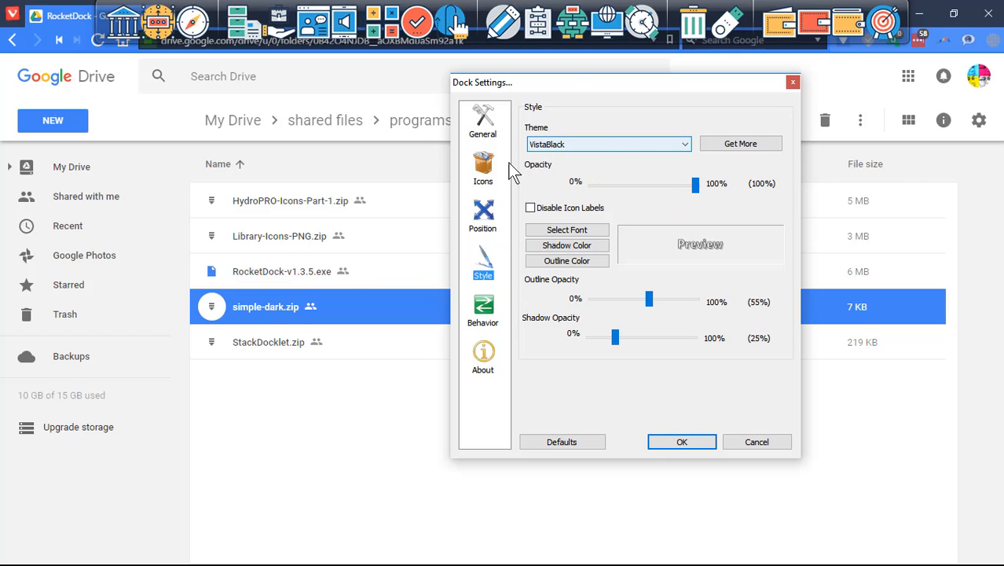
click(603, 146)
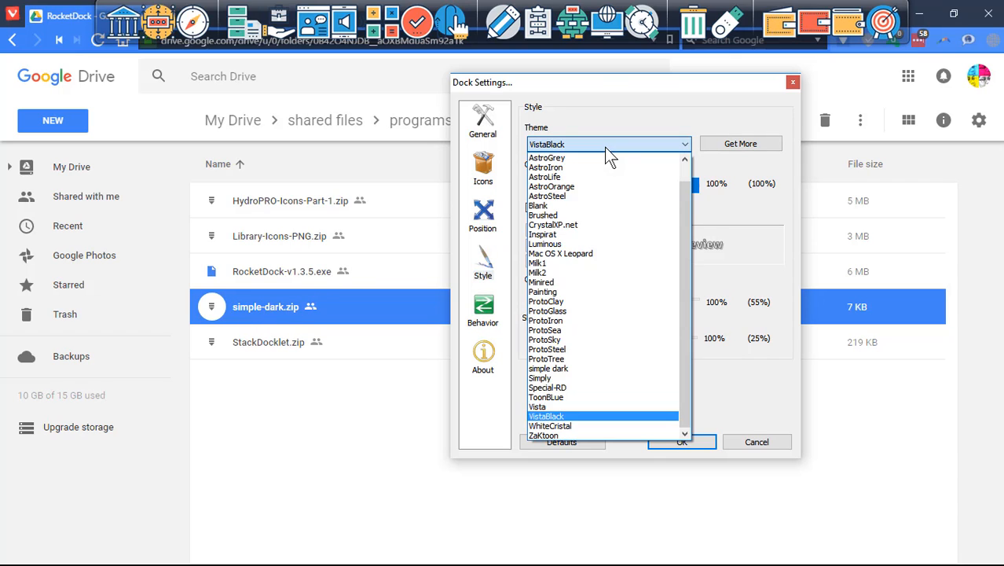
click(570, 368)
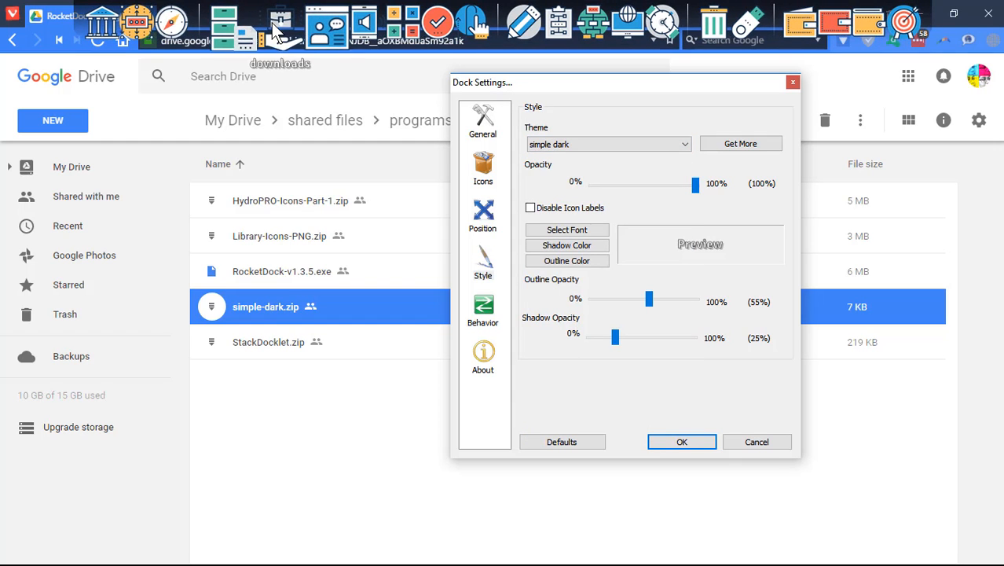
Change the dock's style theme to Simply, apply the settings and show the dock
click(652, 151)
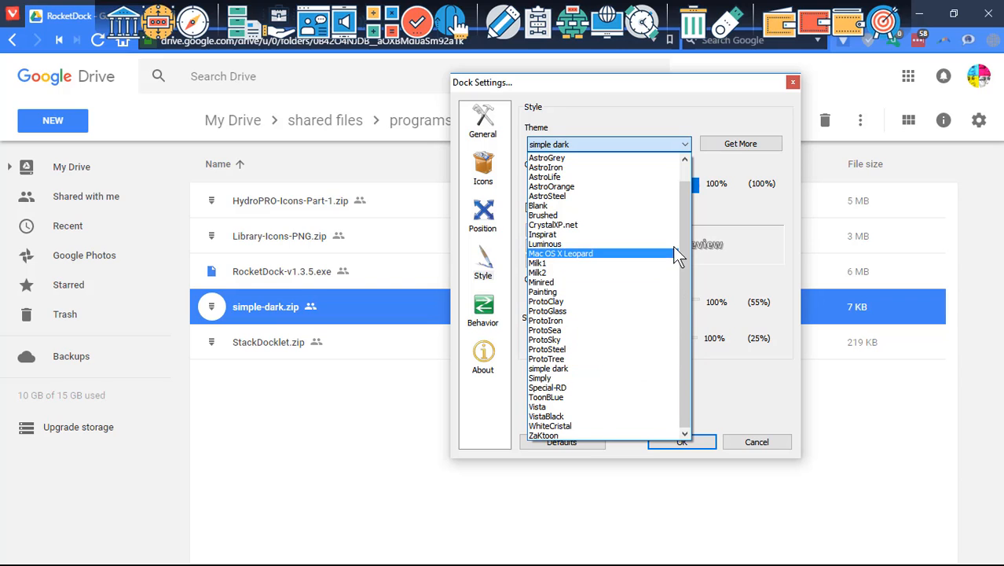
drag(684, 186, 685, 167)
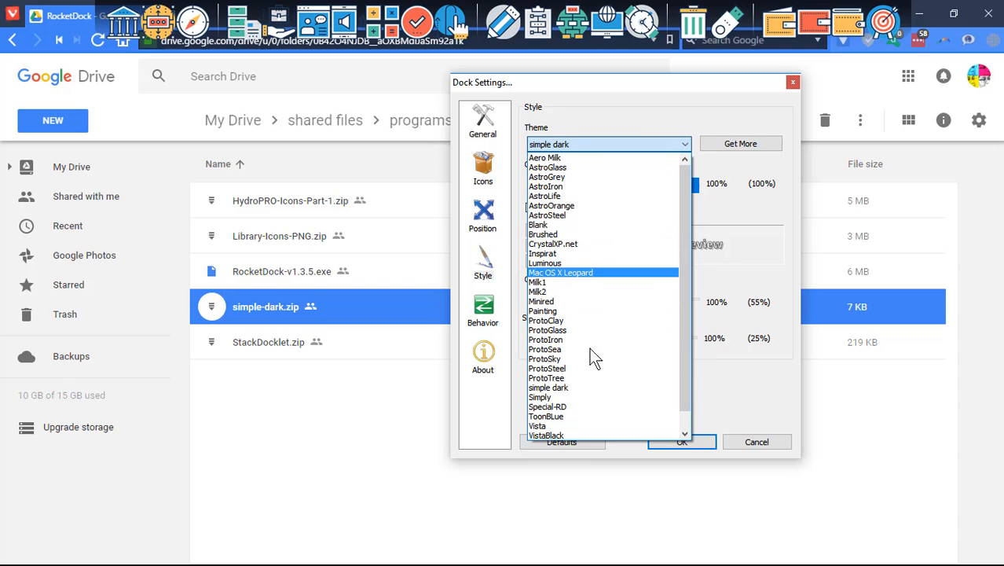
click(579, 396)
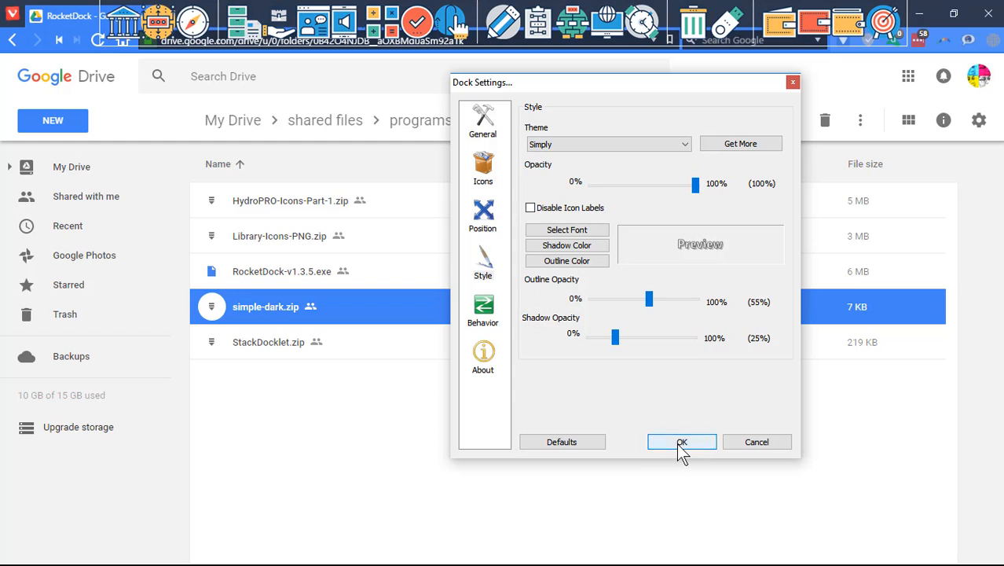
click(679, 445)
mouse_move(440, 8)
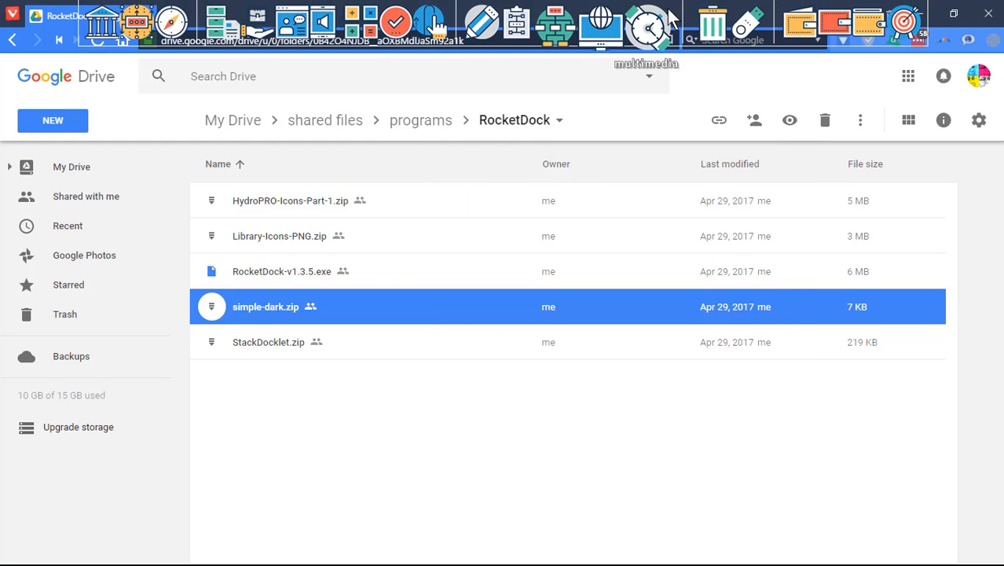
Reopen the Dock Settings, set the style theme to Brushed and apply it
right_click(672, 20)
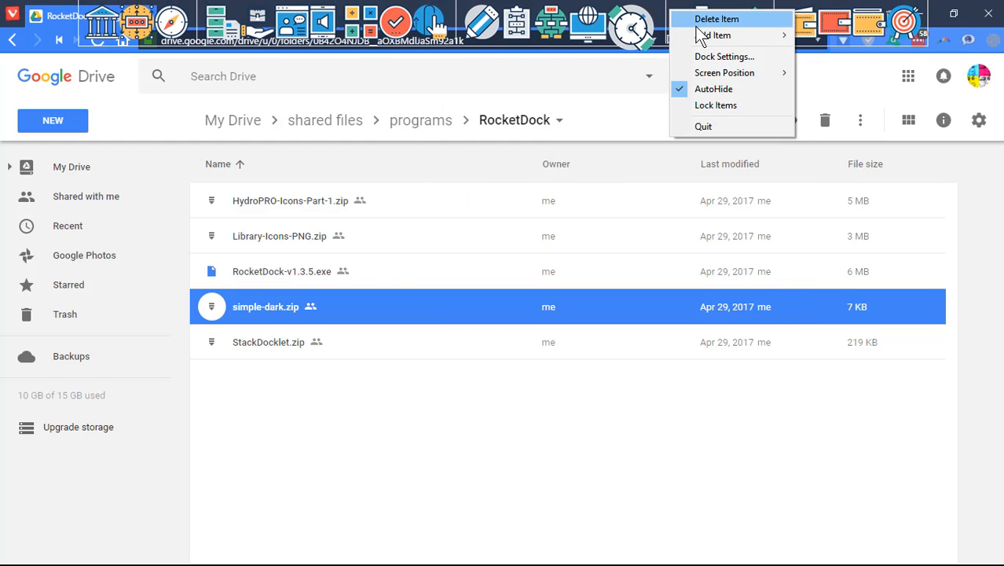
click(701, 56)
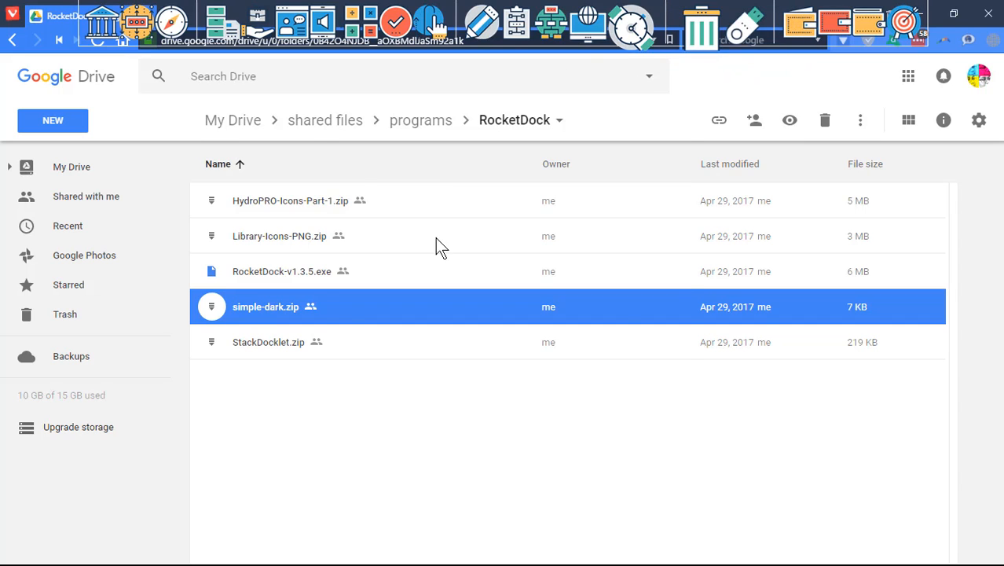
click(527, 161)
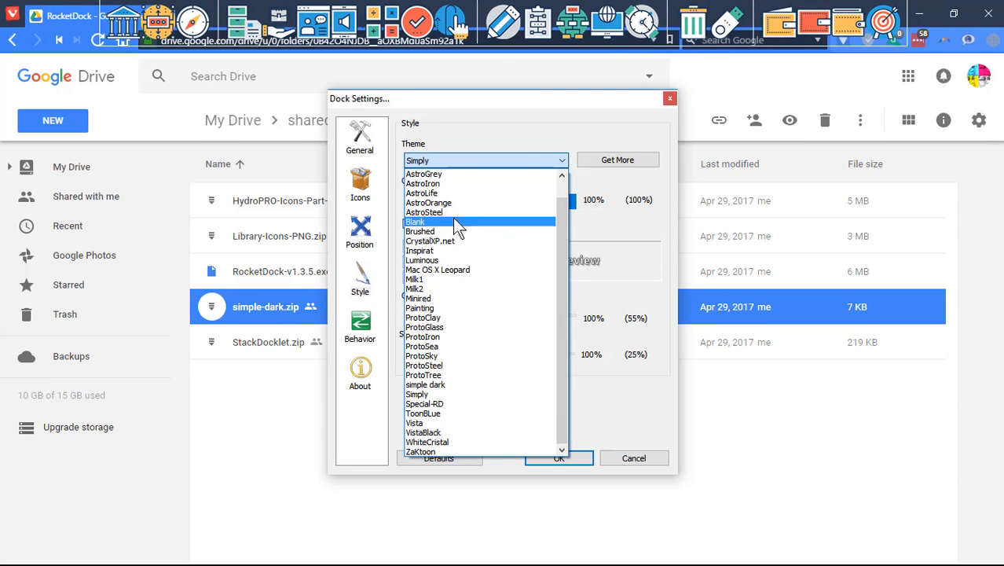
scroll(454, 221, up, 1)
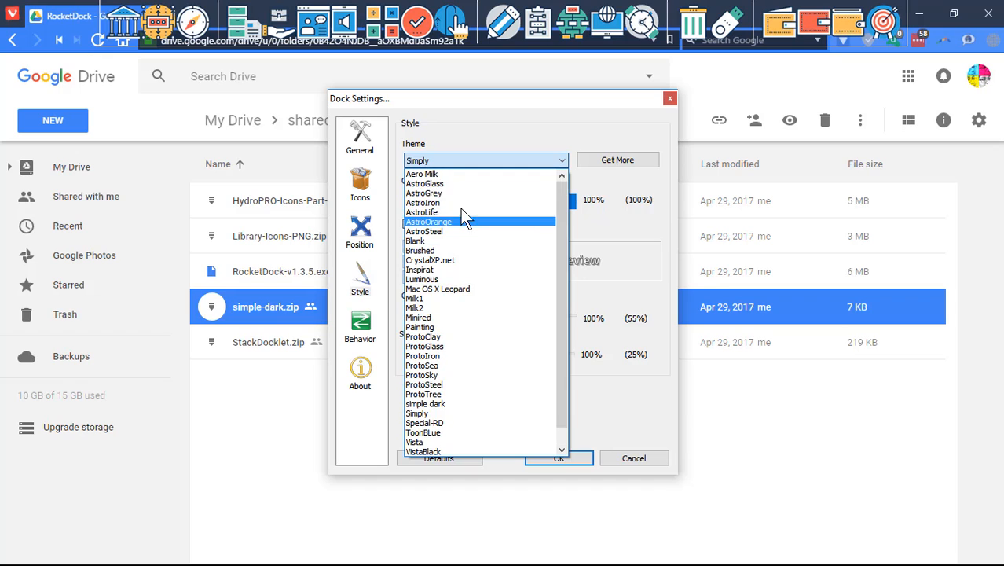
click(444, 250)
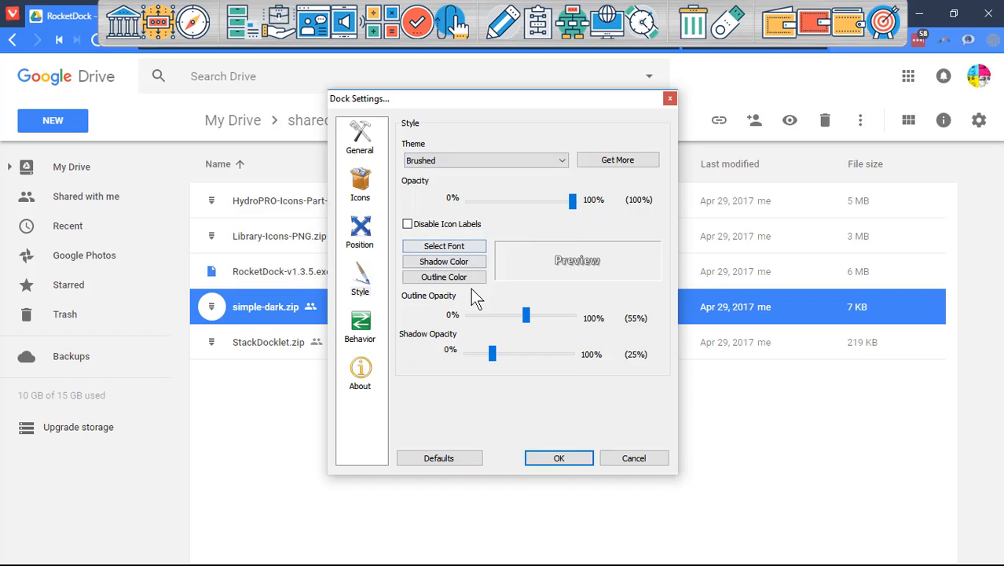
click(555, 459)
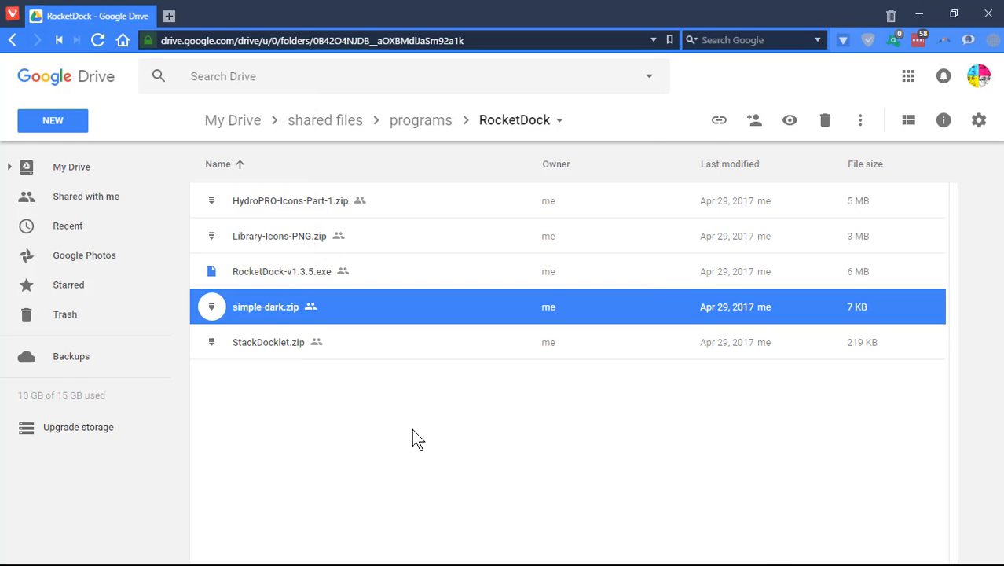
Select StackDocklet.zip in the RocketDock folder and bring up the hidden dock
click(347, 343)
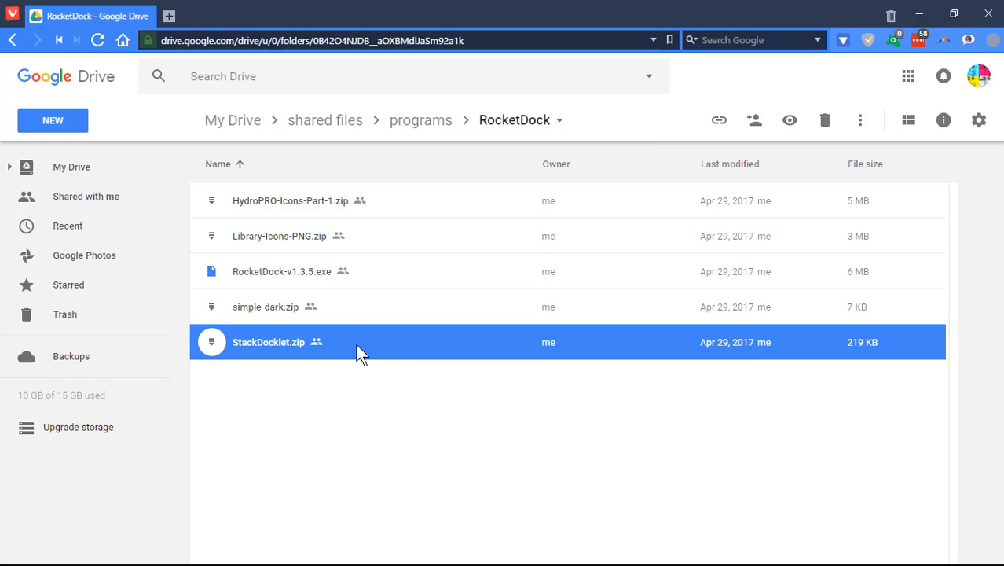
click(376, 316)
click(357, 346)
mouse_move(601, 12)
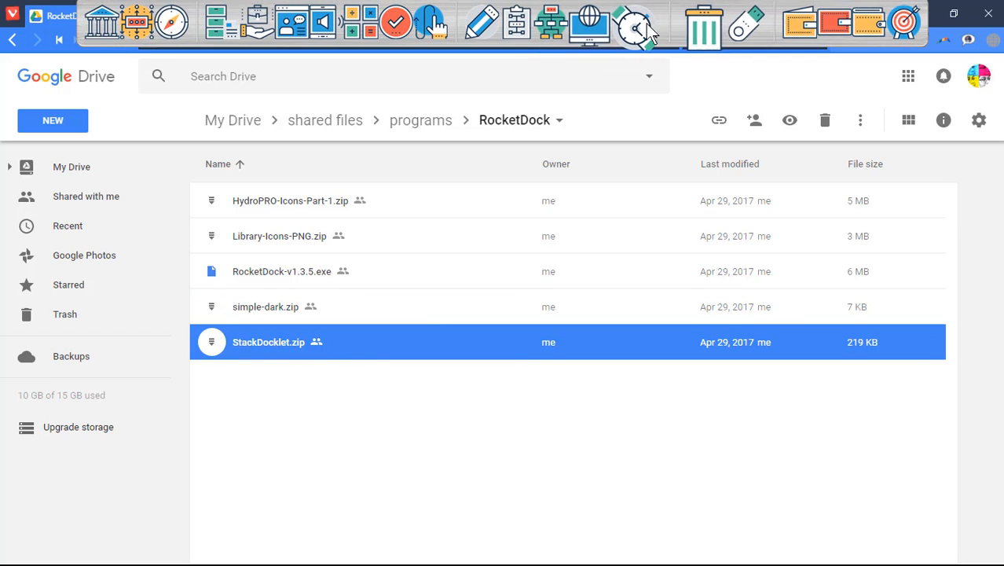
Expand the dock's multimedia stack to show its programs and collapse it again
click(643, 30)
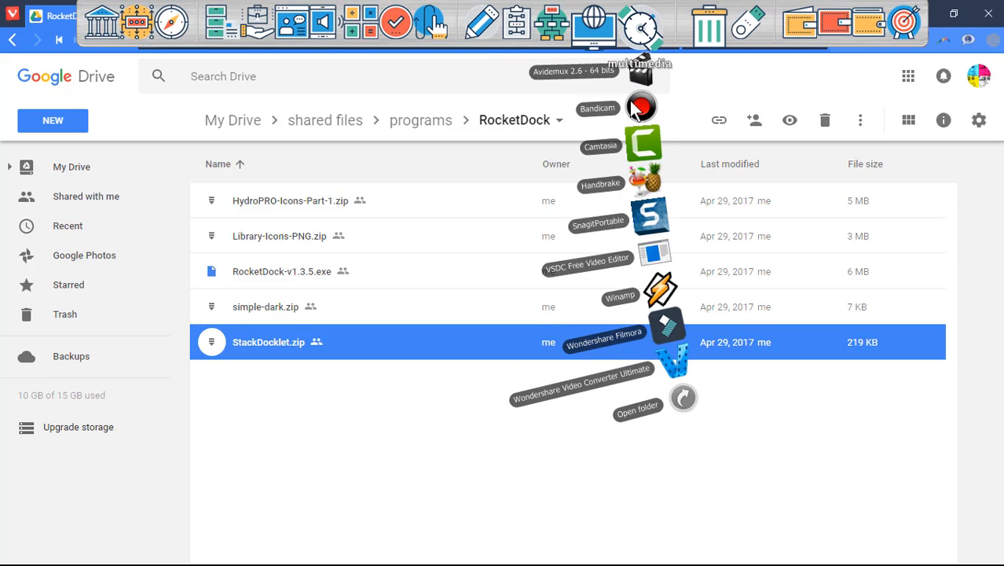
click(643, 36)
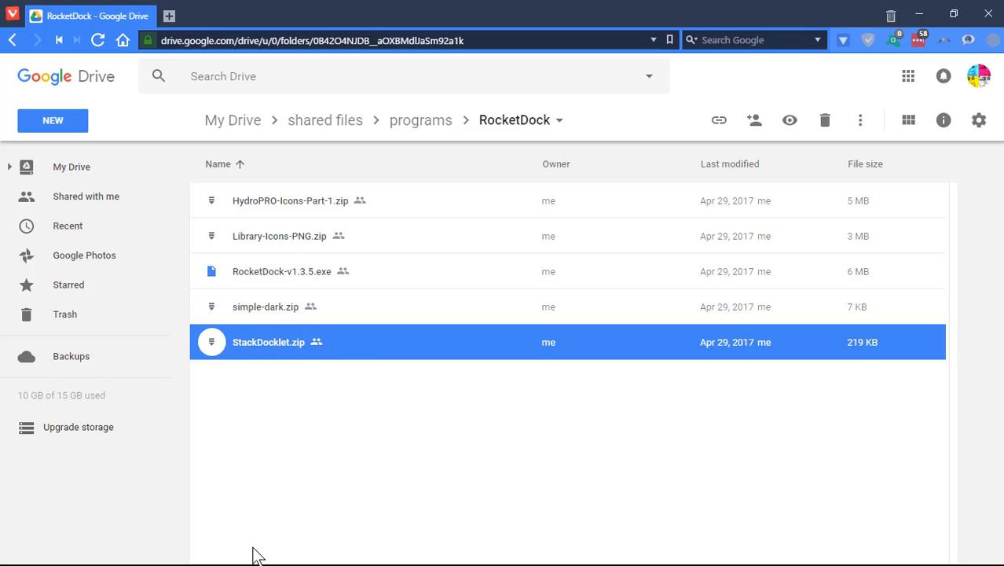
Restore the browser to a smaller window and place the blajar File Explorer window in front of it
click(953, 13)
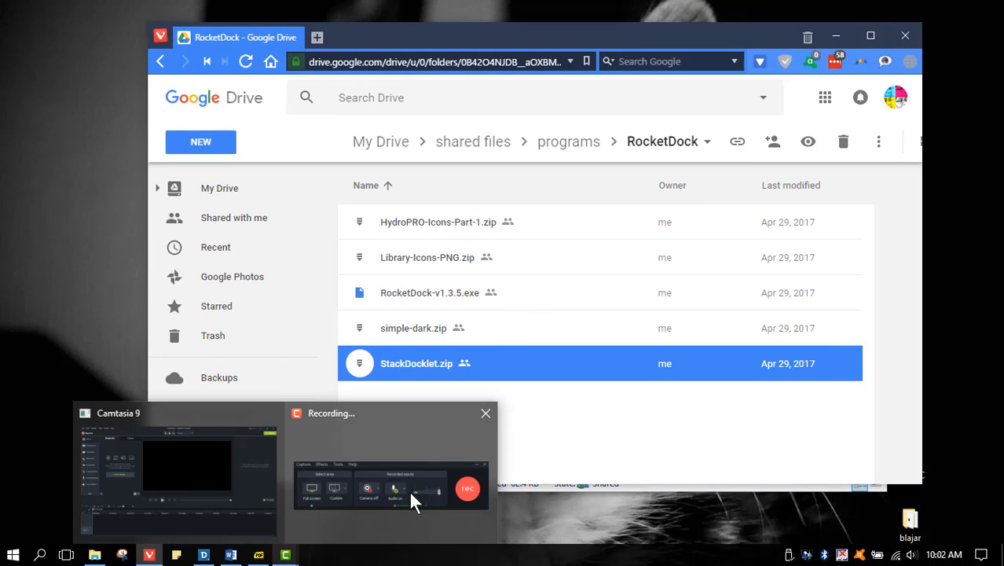
click(92, 554)
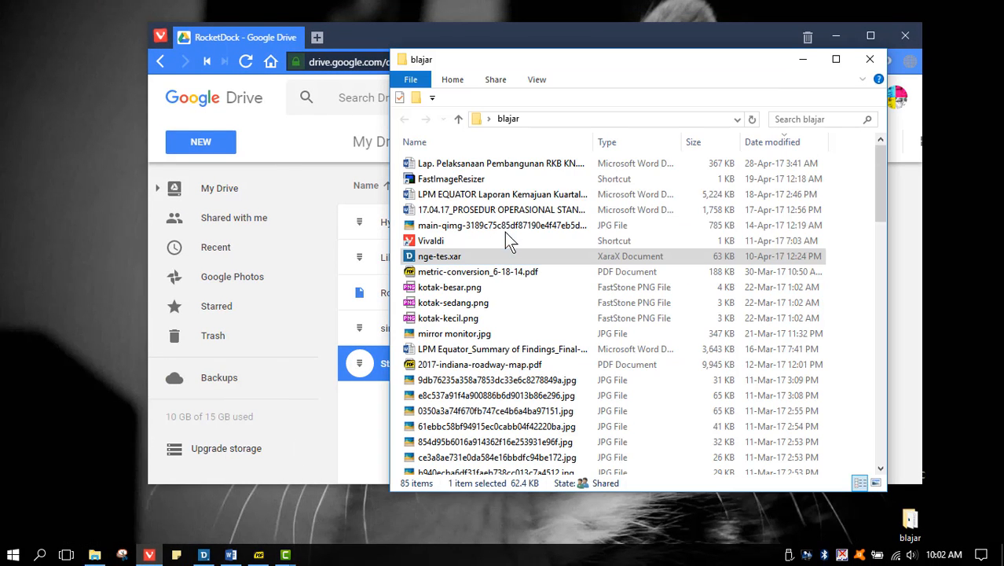
drag(525, 63, 562, 98)
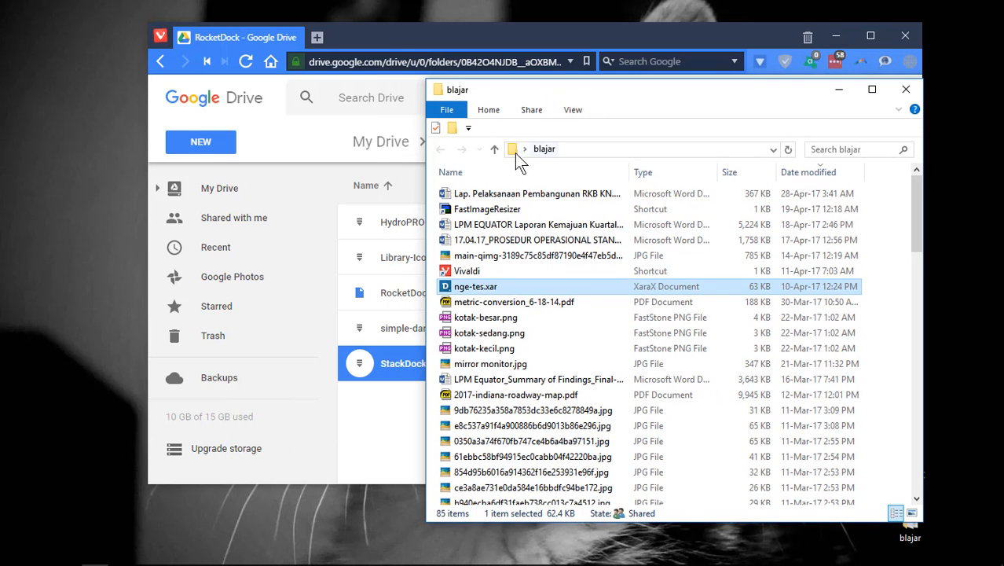
Browse from the blajar folder to This PC and open the programs (E:) drive
click(494, 148)
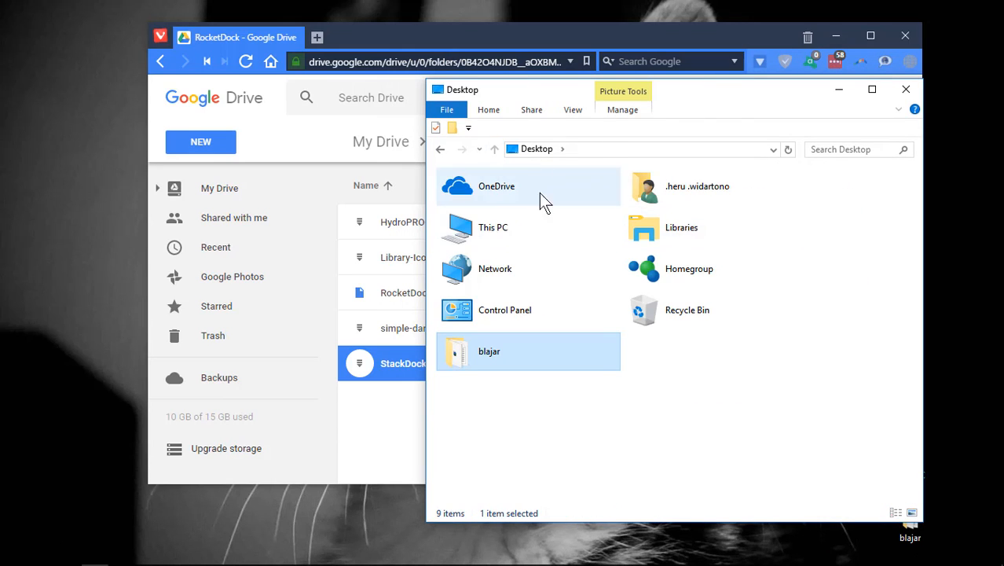
click(562, 149)
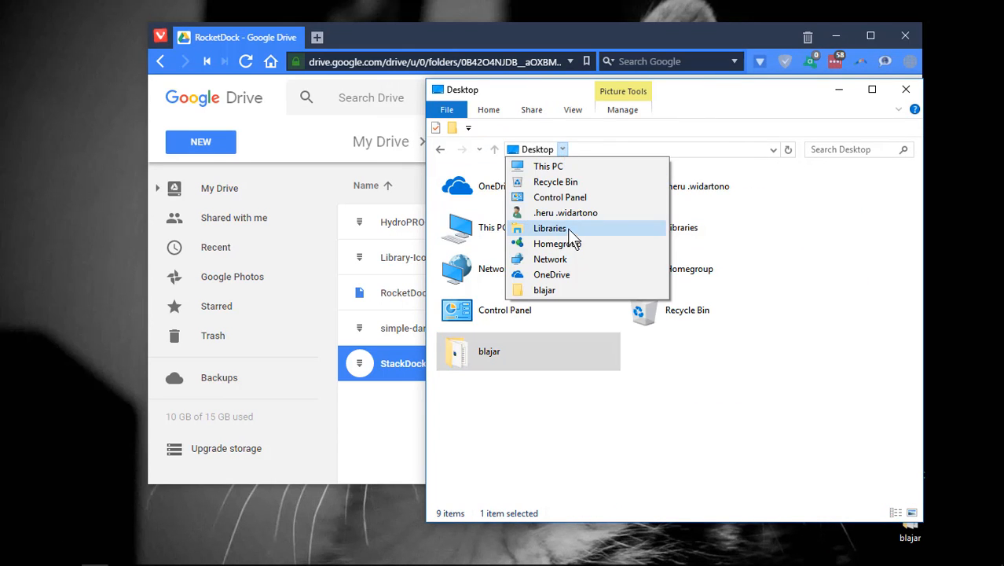
click(579, 168)
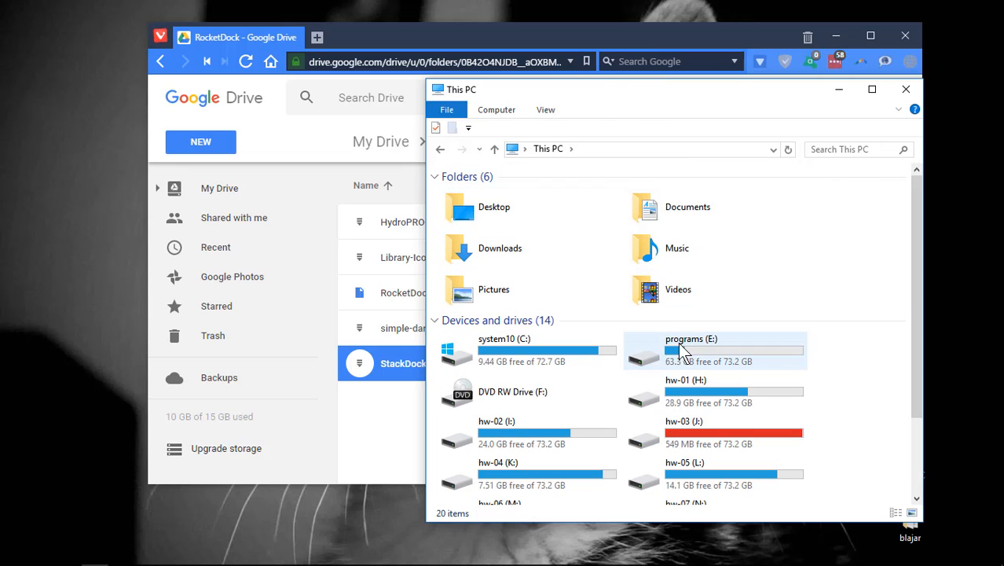
click(511, 352)
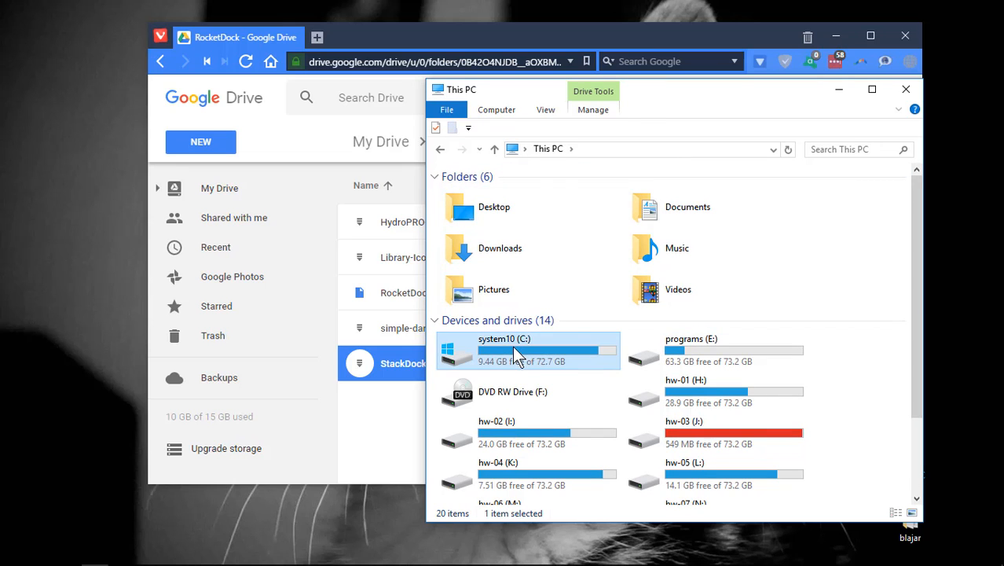
double_click(650, 354)
Open the RocketDock folder from the drive's date-sorted list and move its window aside to uncover the Google Drive file names
click(700, 178)
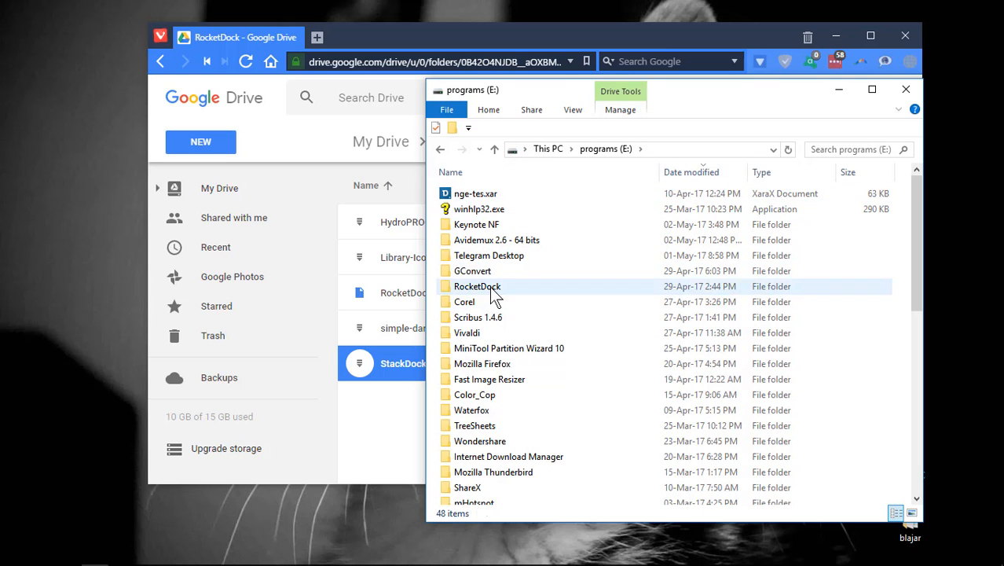
double_click(492, 288)
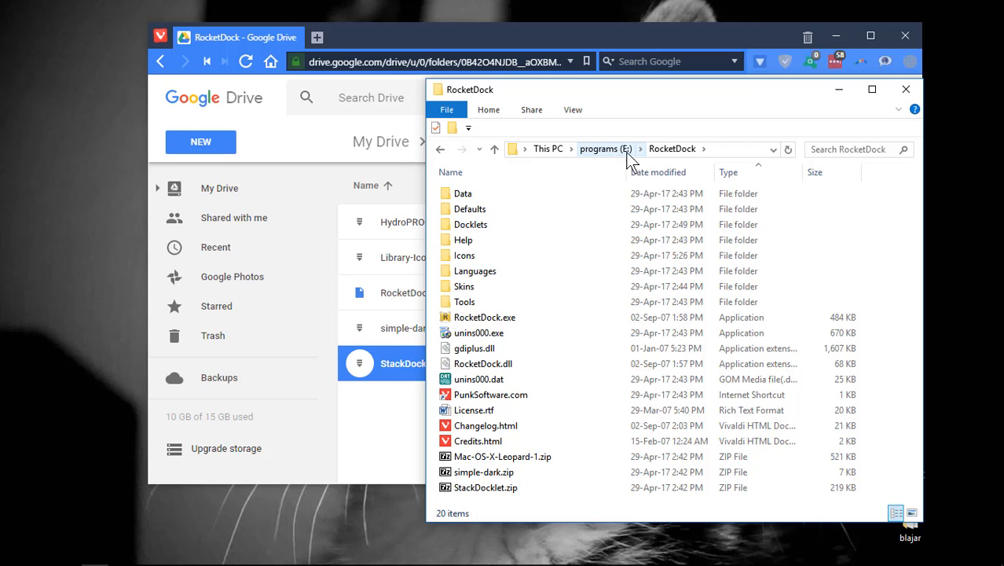
click(674, 152)
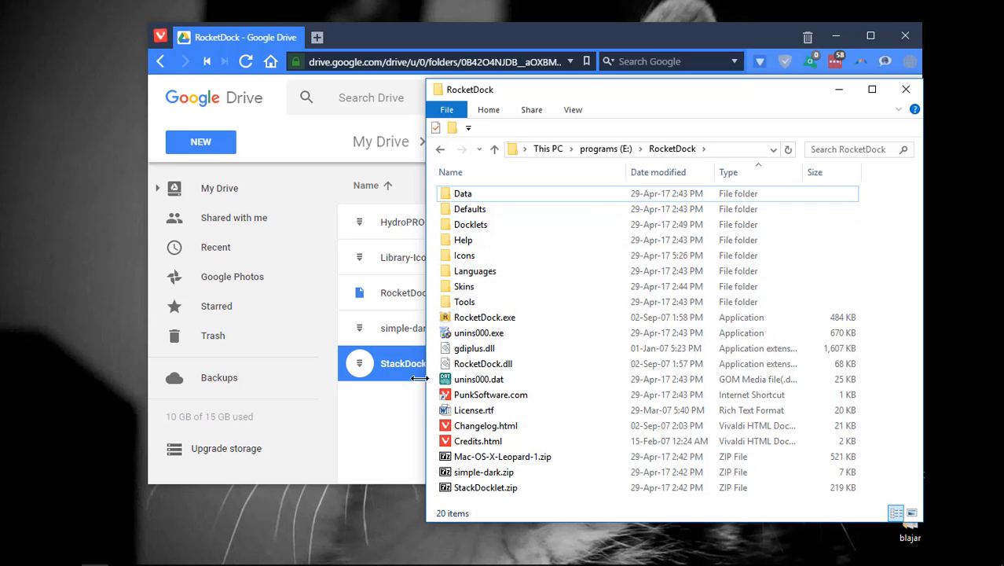
drag(575, 89, 665, 84)
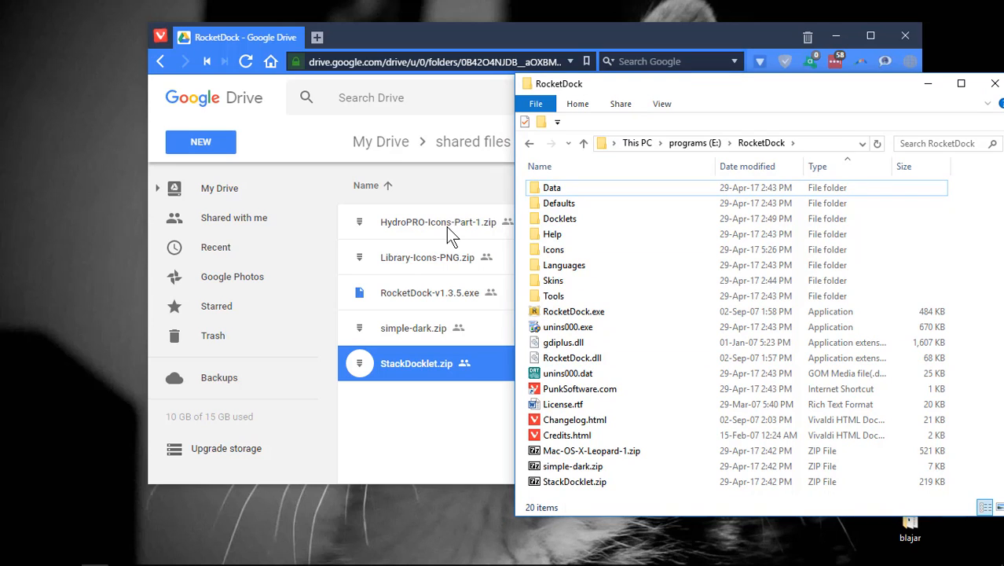
Open RocketDock's Icons folder and examine the icon files in its HydroPro and more subfolders
double_click(554, 252)
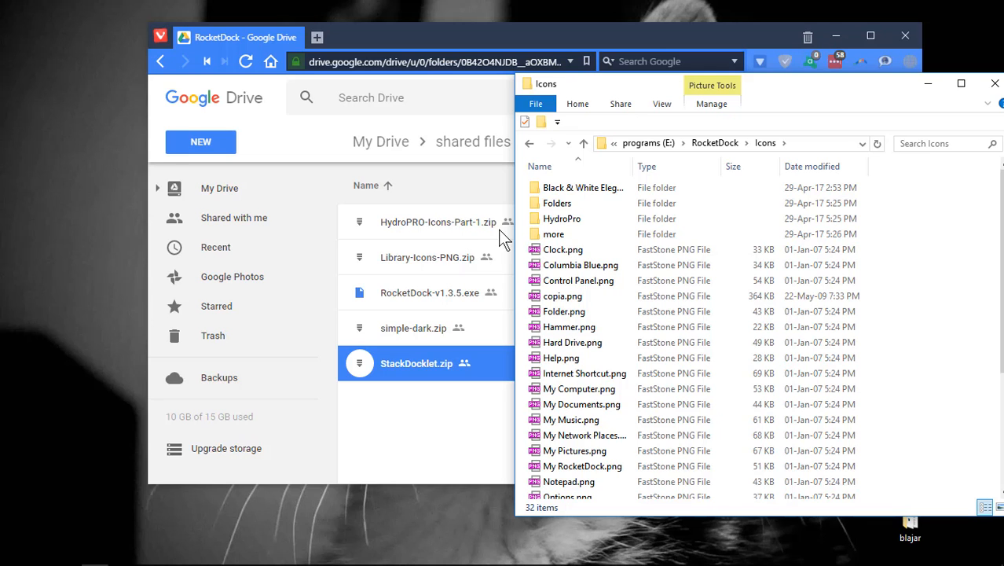
click(570, 223)
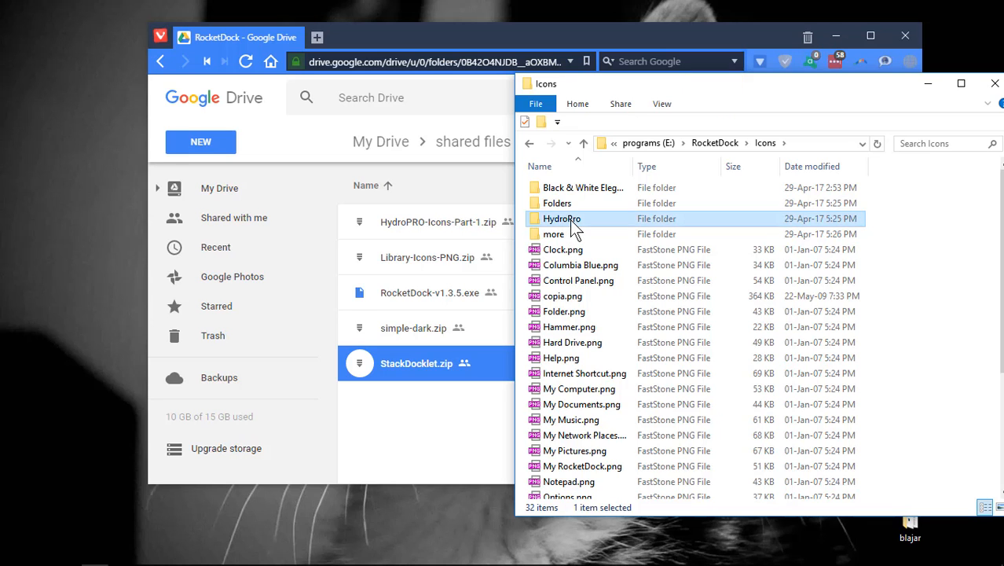
double_click(571, 222)
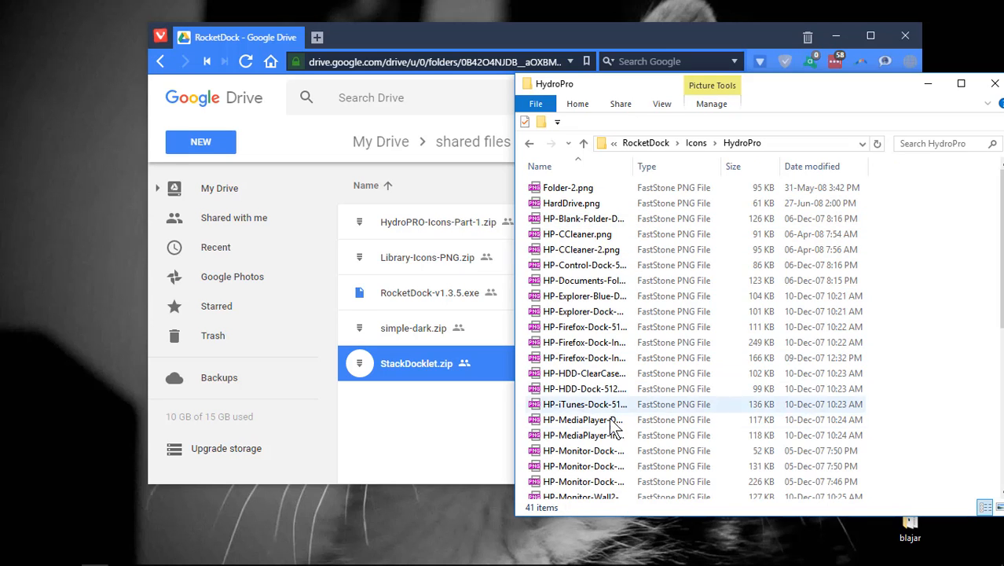
click(584, 143)
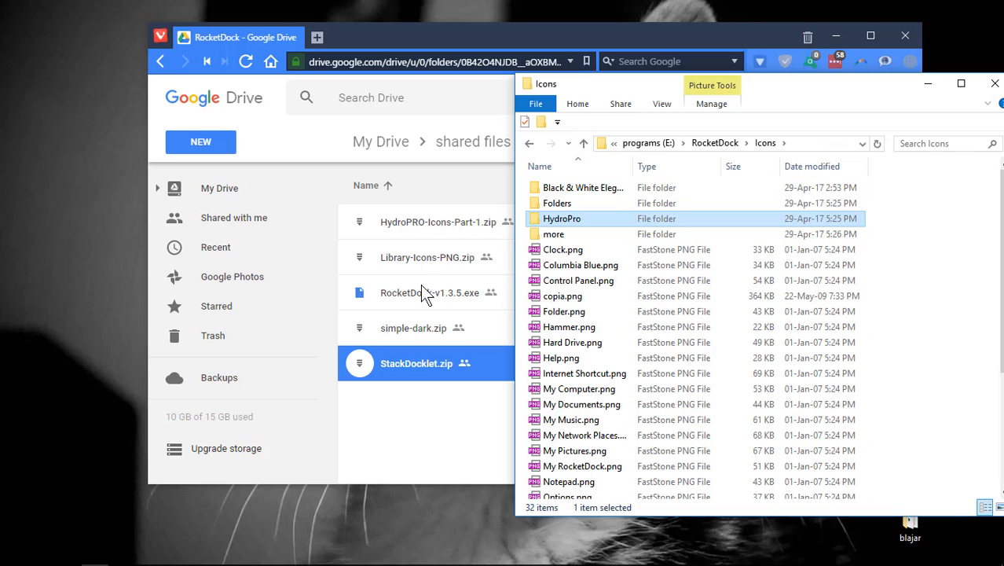
click(558, 236)
double_click(558, 236)
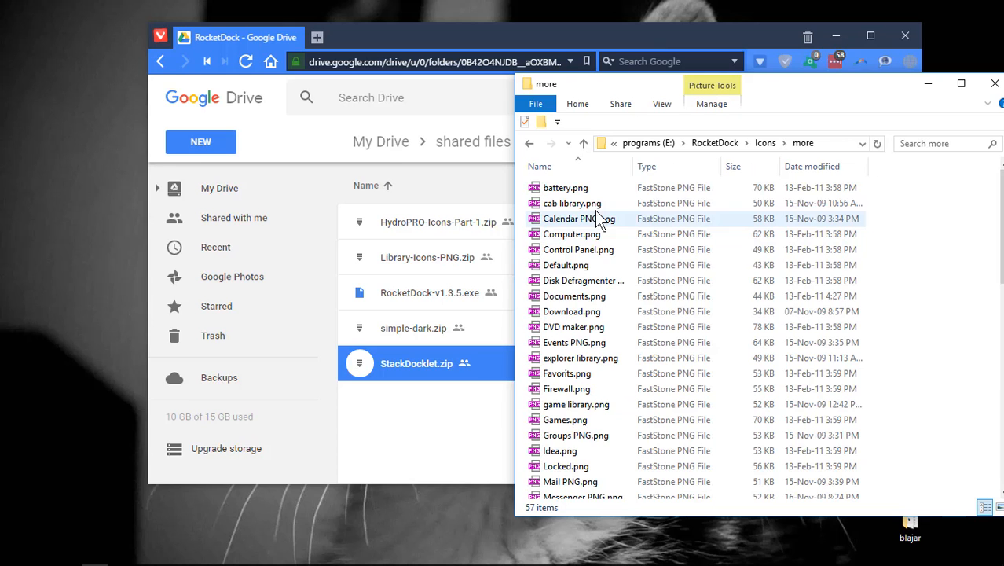
click(583, 143)
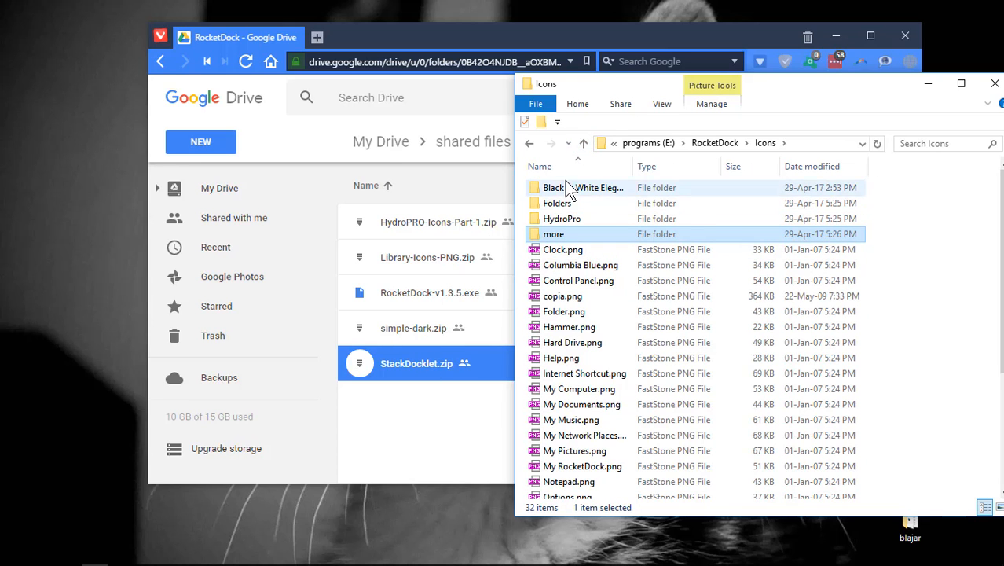
Select simple-dark.zip on Google Drive and locate the matching simple dark folder inside RocketDock's Skins folder
click(411, 332)
click(924, 217)
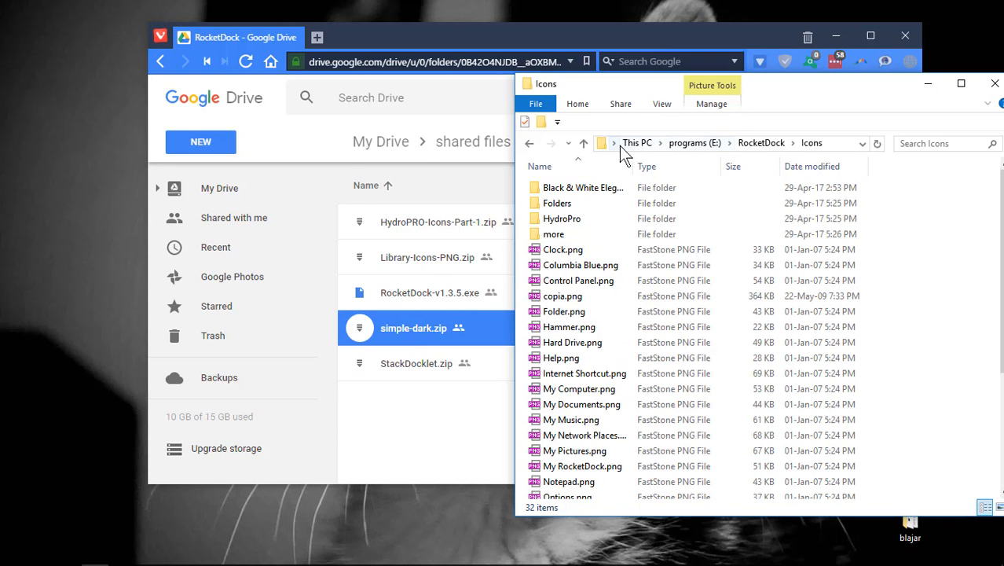
click(584, 144)
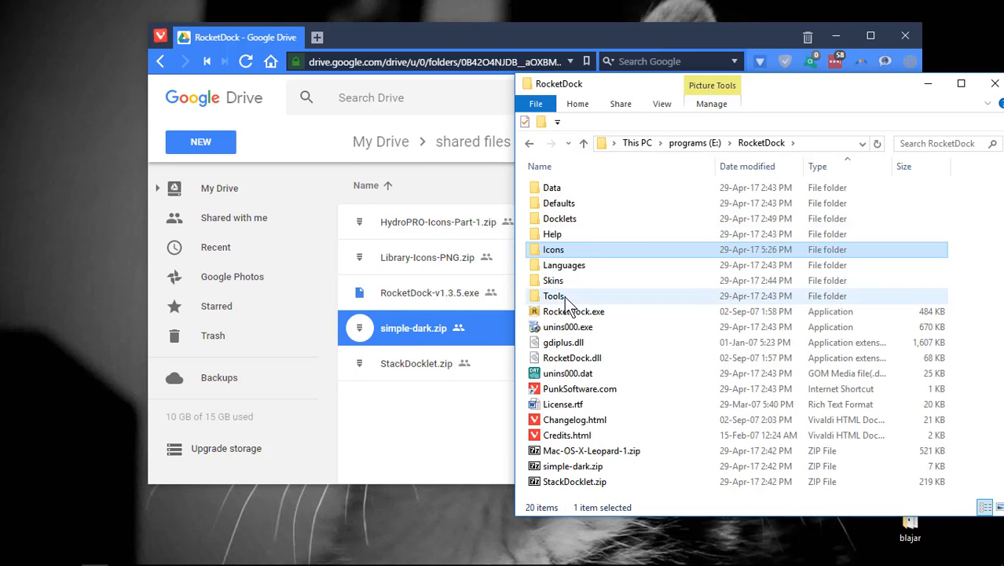
click(568, 282)
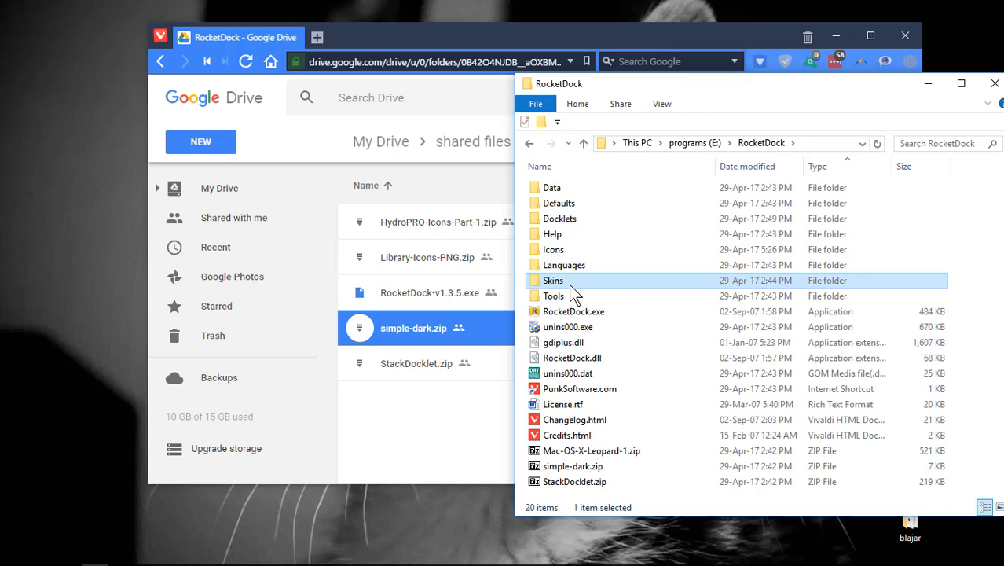
double_click(568, 284)
scroll(578, 363, down, 2)
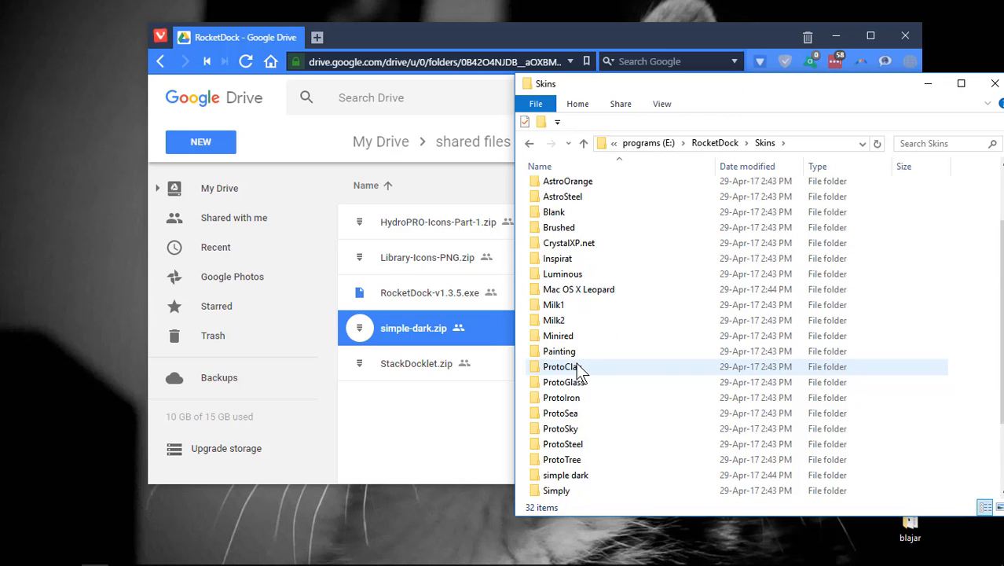
scroll(576, 364, down, 2)
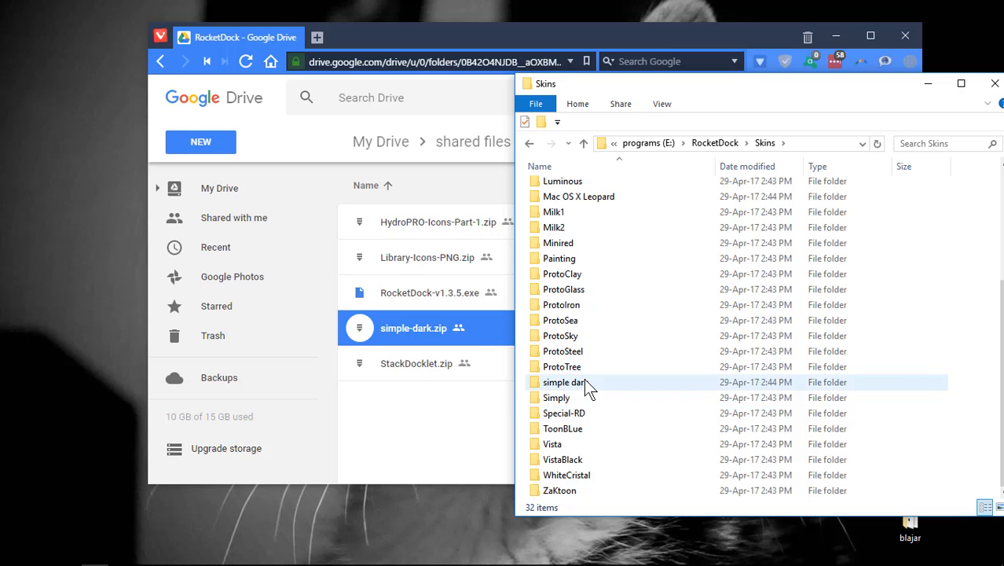
click(584, 380)
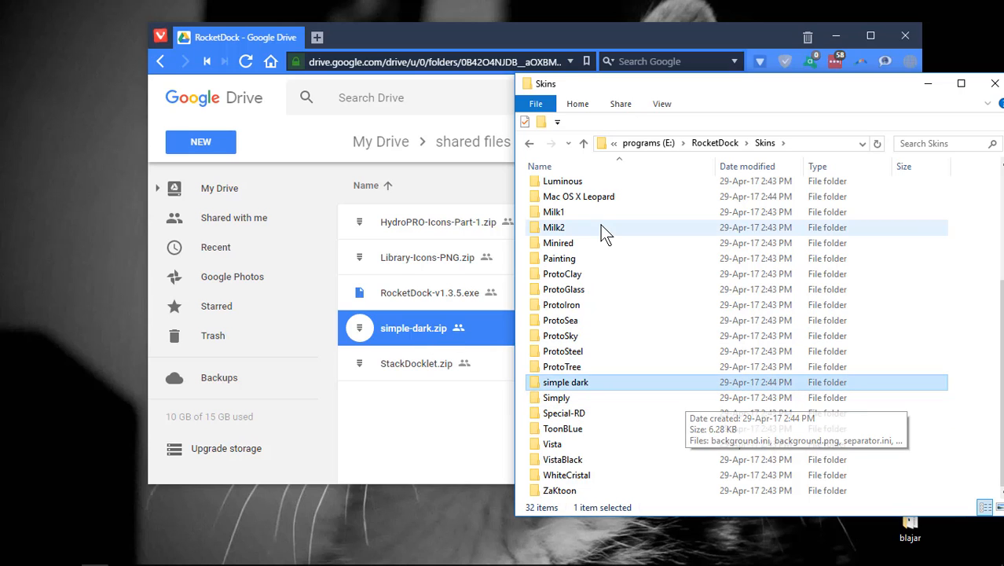
Select StackDocklet.zip on Google Drive and arrange the browser and Skins folder windows so both fit on screen
click(428, 355)
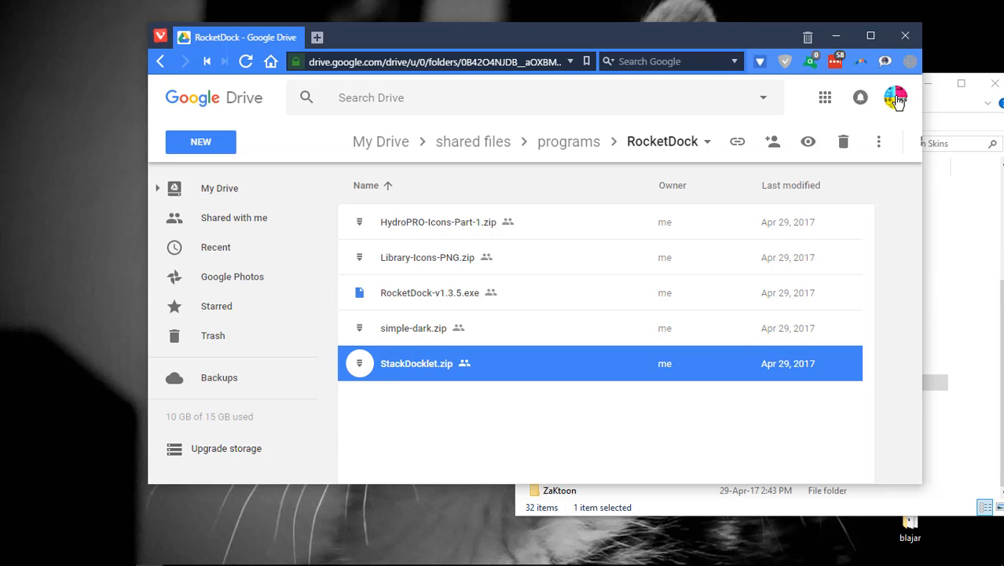
drag(701, 35, 589, 29)
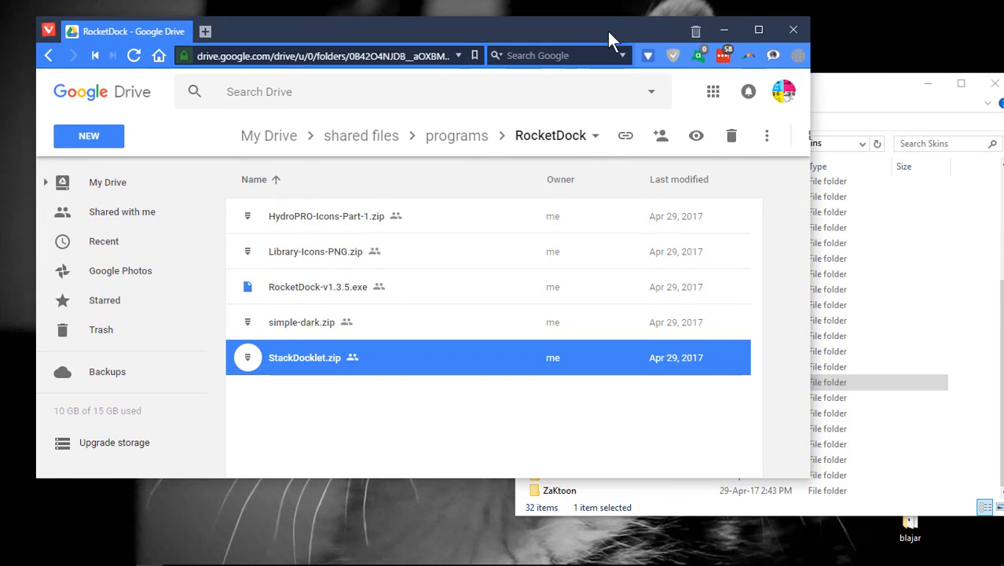
click(841, 79)
drag(759, 88, 731, 62)
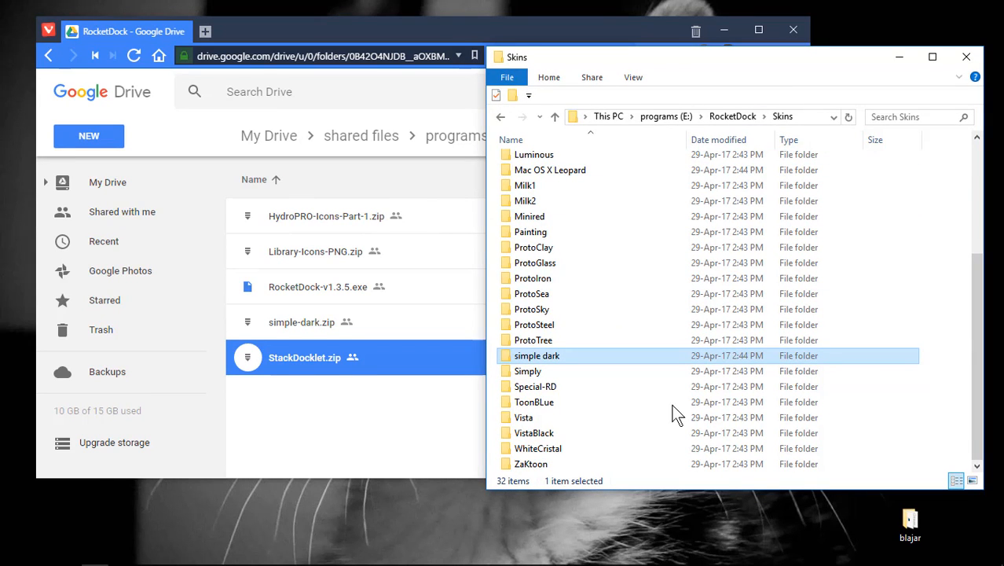
Open RocketDock's Docklets folder and select the StackDocklet folder in it
click(553, 116)
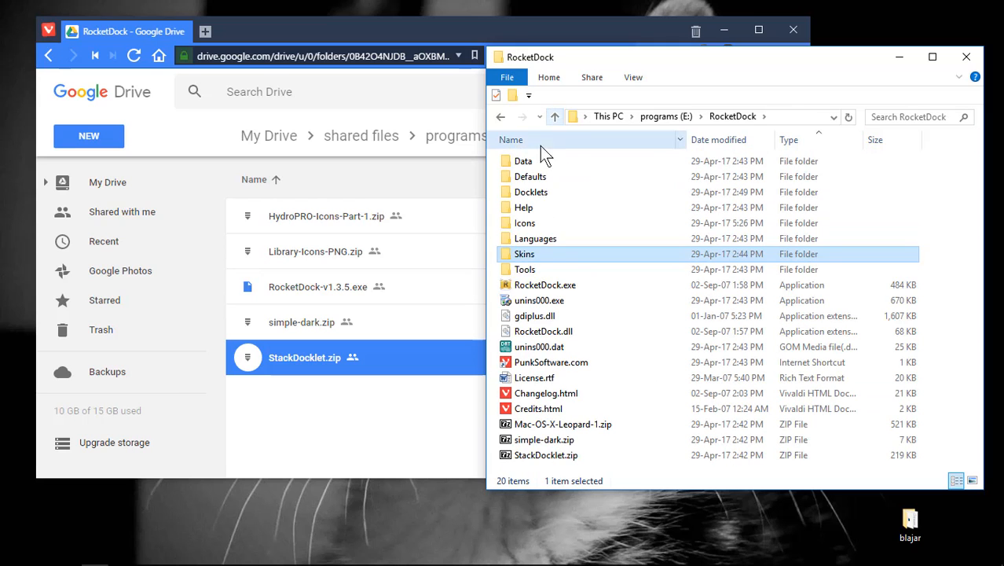
double_click(545, 191)
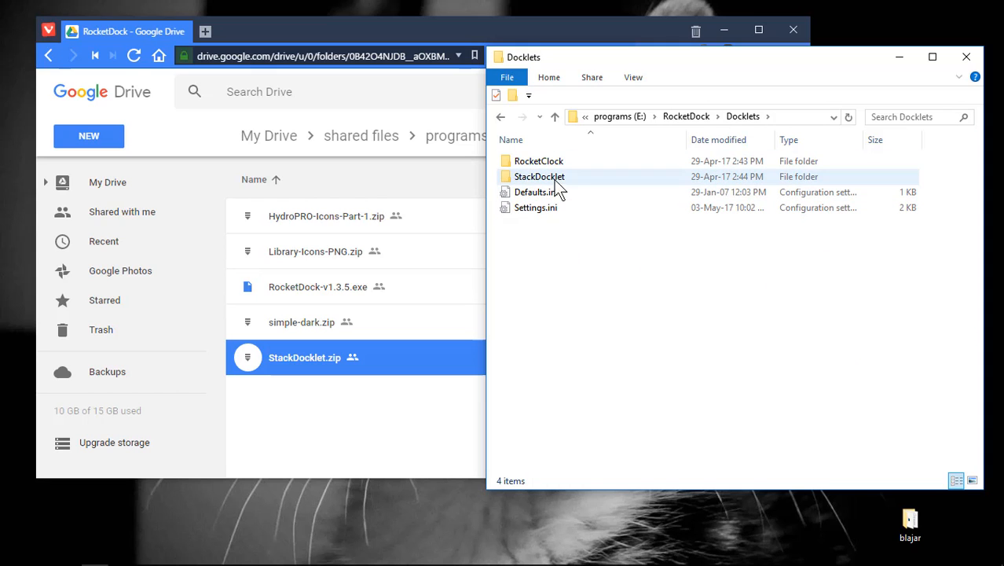
click(554, 177)
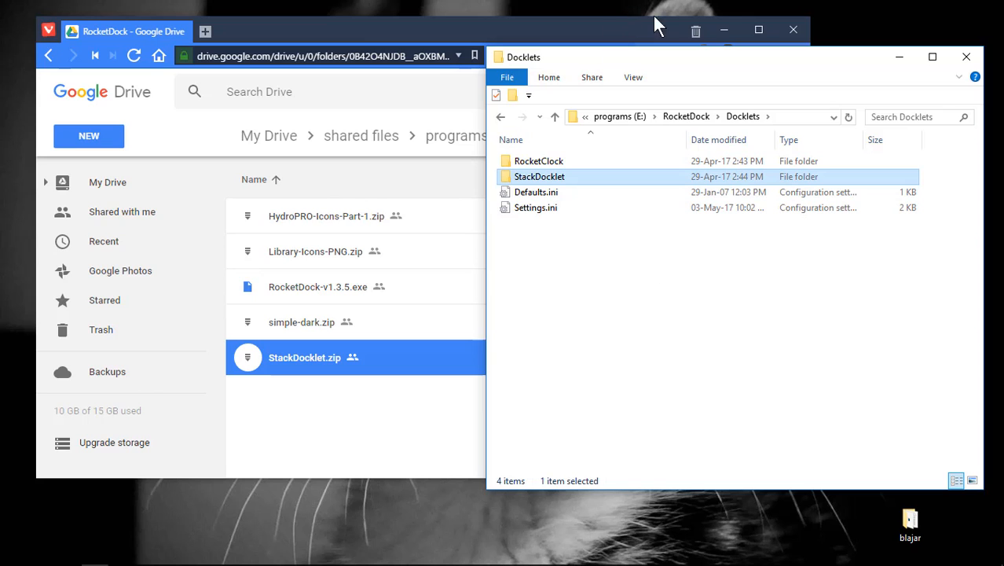
Show the dock, look through the Start menu's tile groups and bring the dock up again for comparison
mouse_move(769, 4)
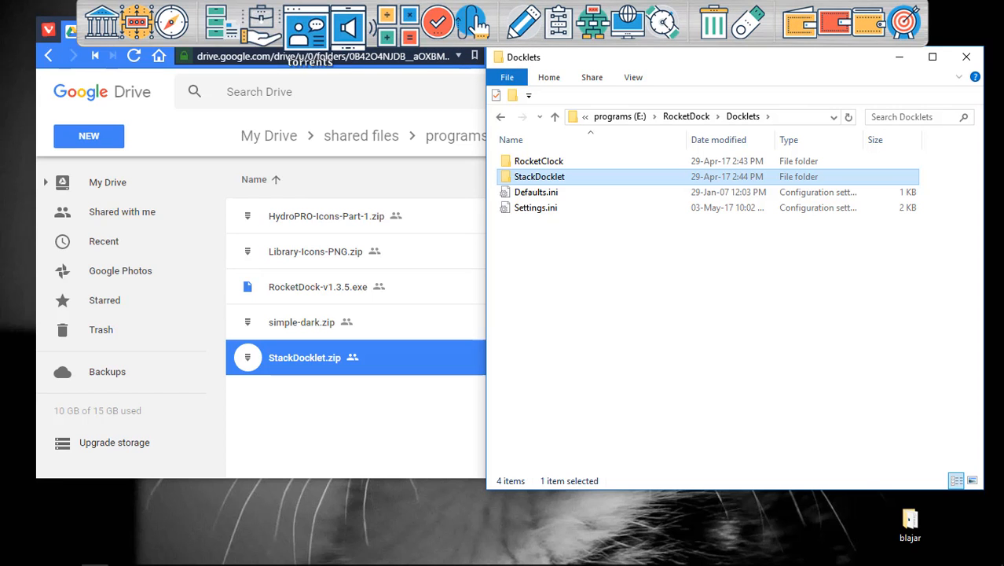
click(23, 557)
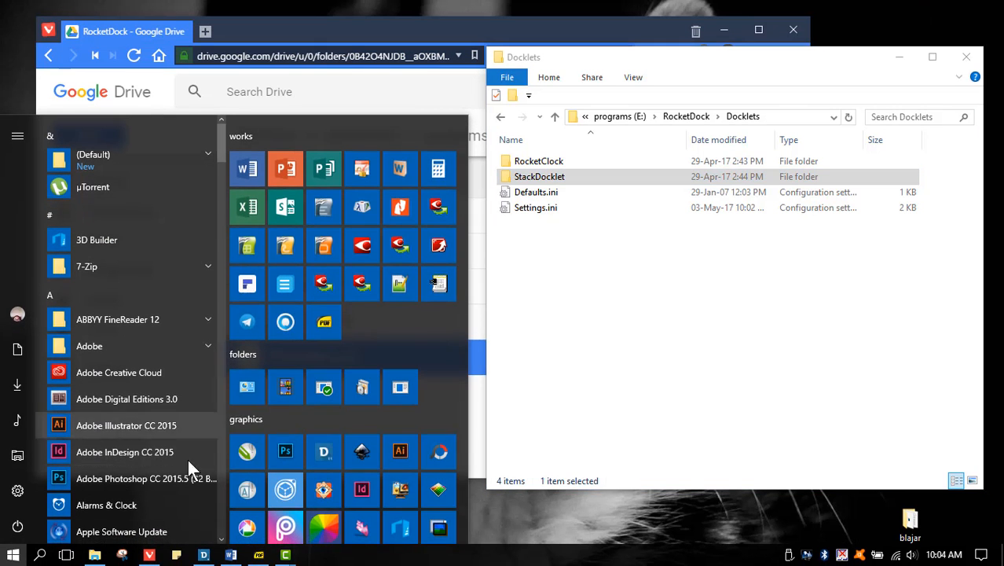
scroll(388, 336, down, 8)
scroll(386, 334, up, 8)
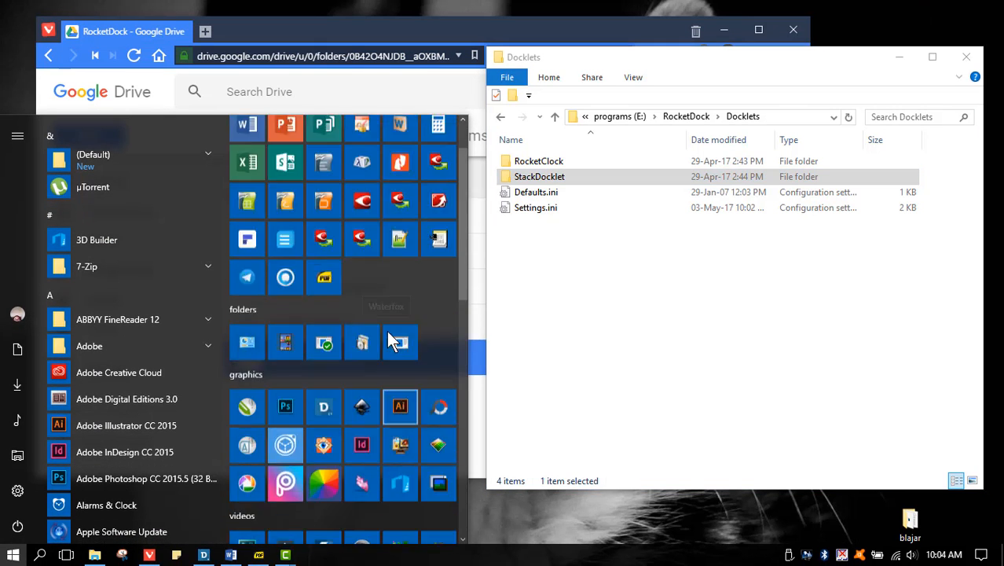
mouse_move(550, 4)
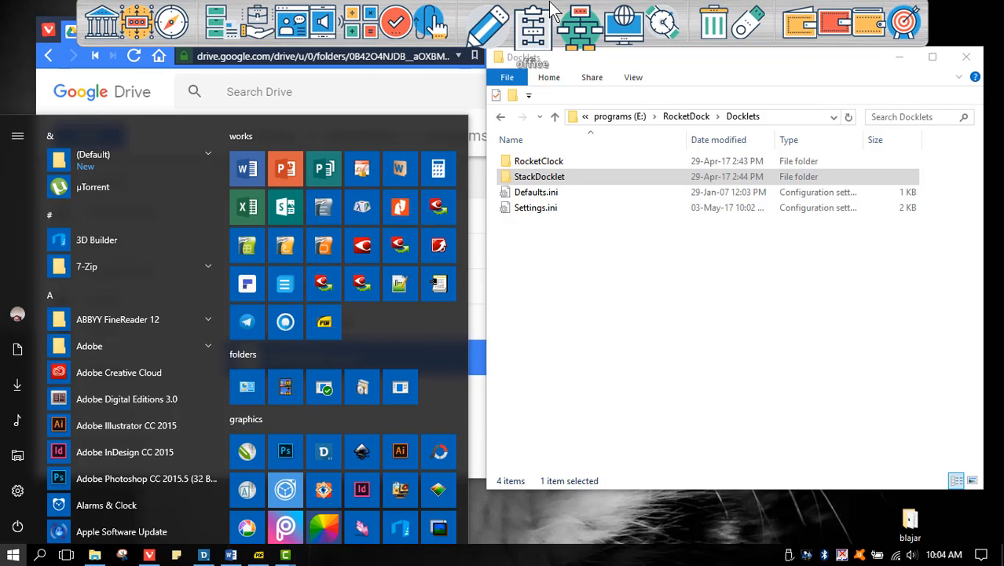
Close the Start menu and open the dock's graphics, office, the net, movies and multimedia stacks one after another to examine their contents
click(679, 290)
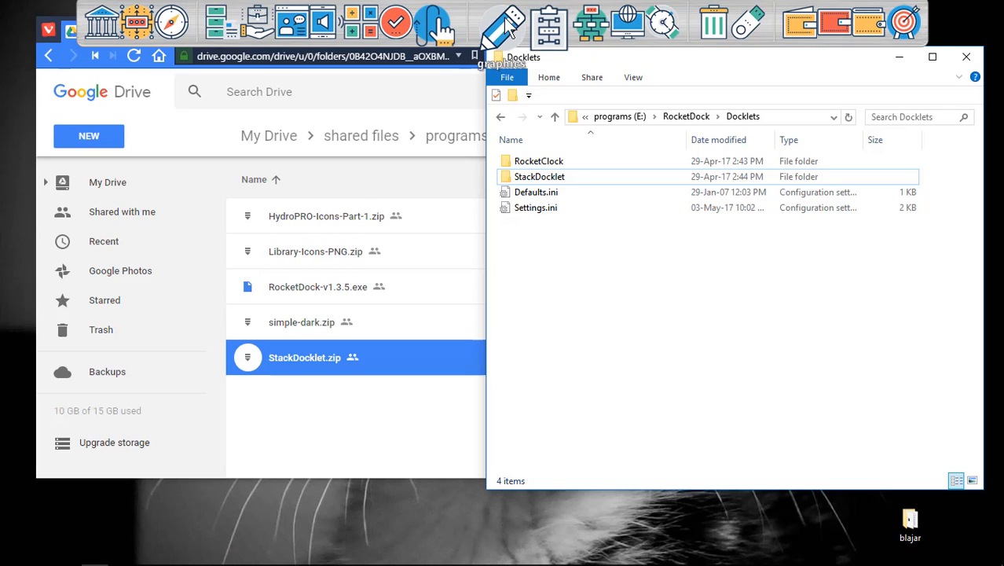
click(505, 25)
click(505, 25)
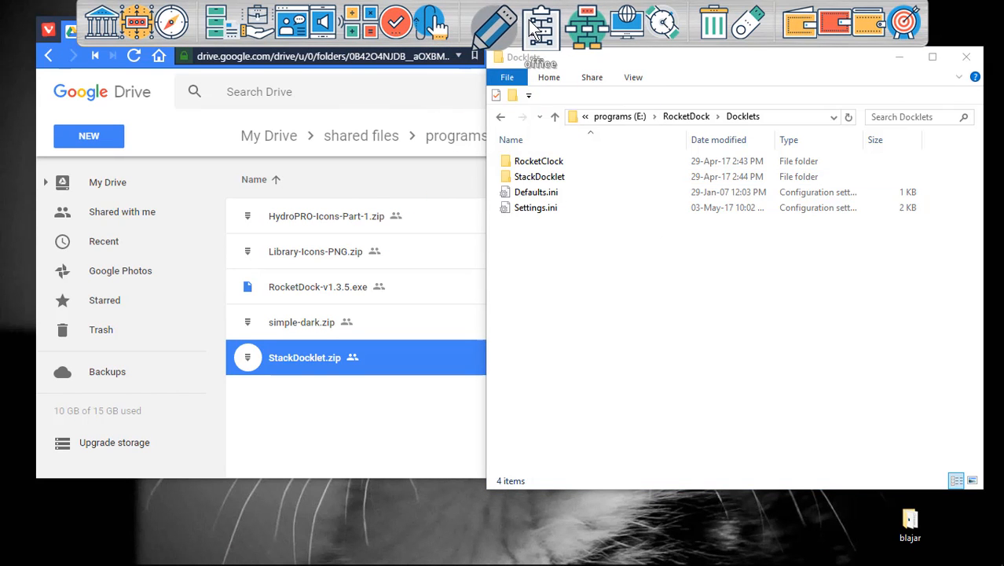
click(539, 29)
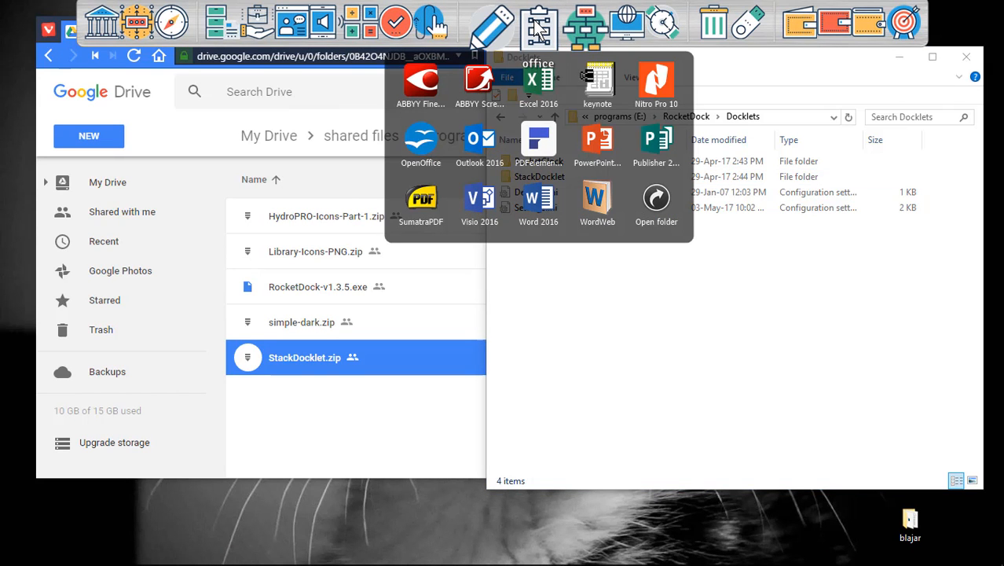
click(539, 30)
click(573, 30)
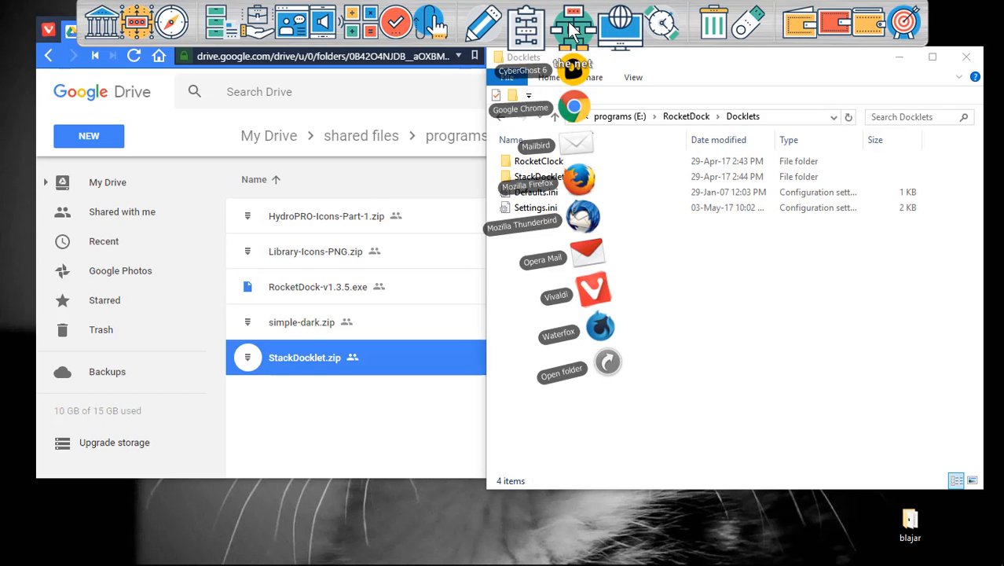
click(573, 30)
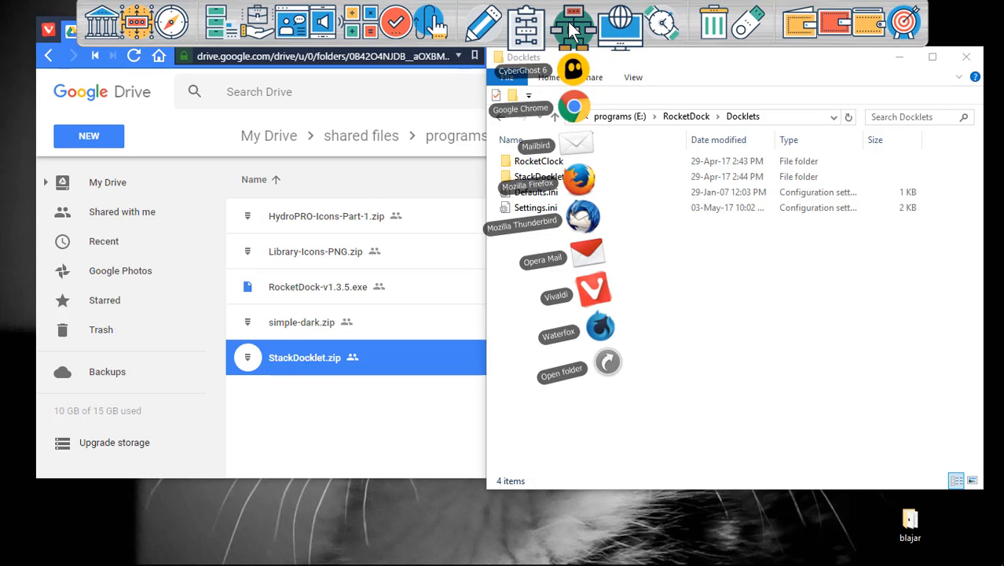
click(610, 30)
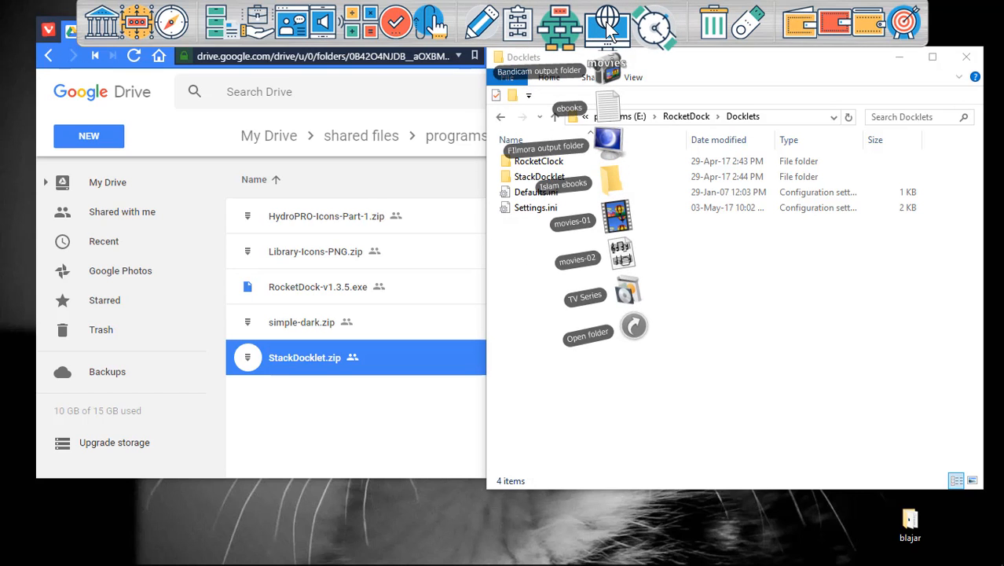
click(609, 30)
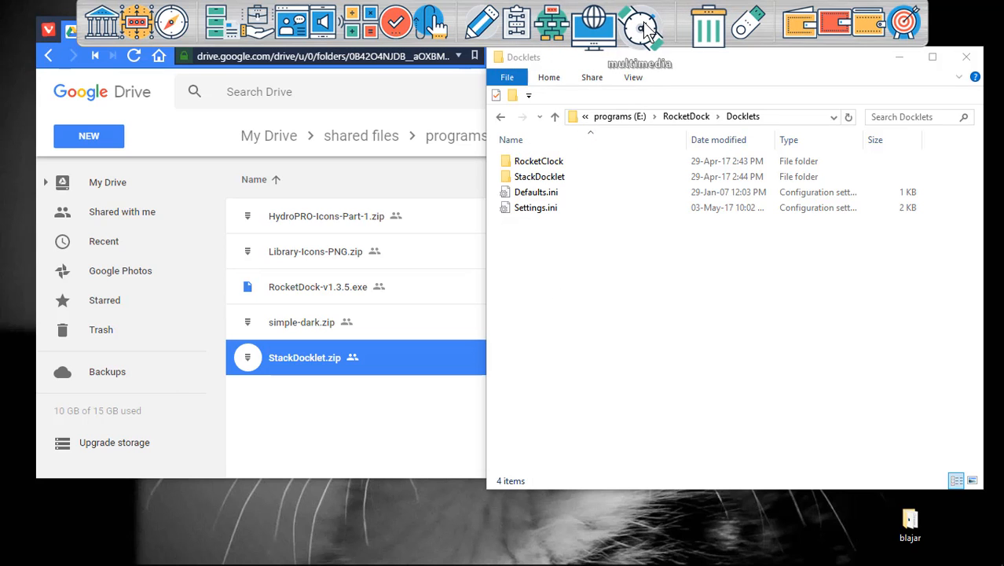
click(643, 30)
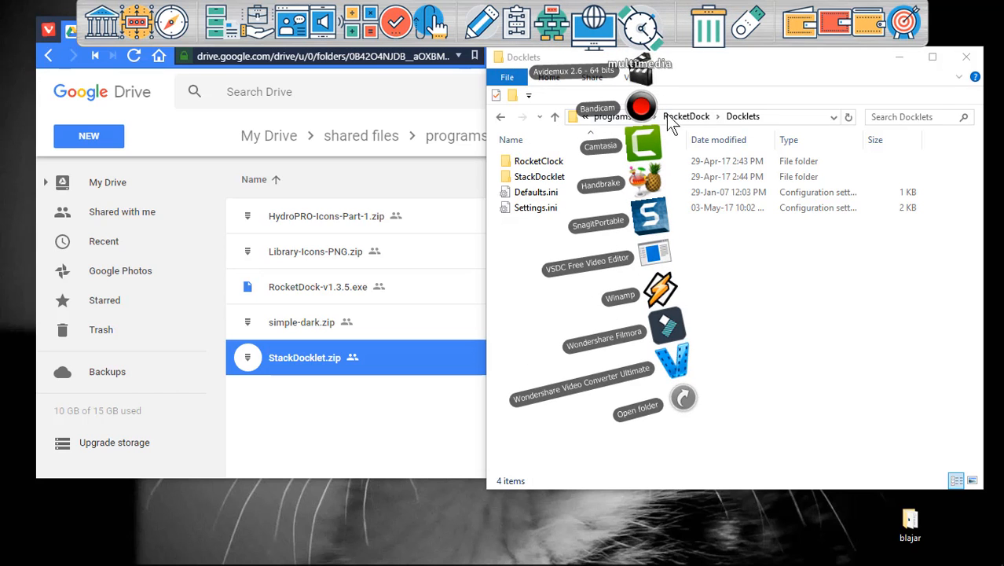
click(787, 77)
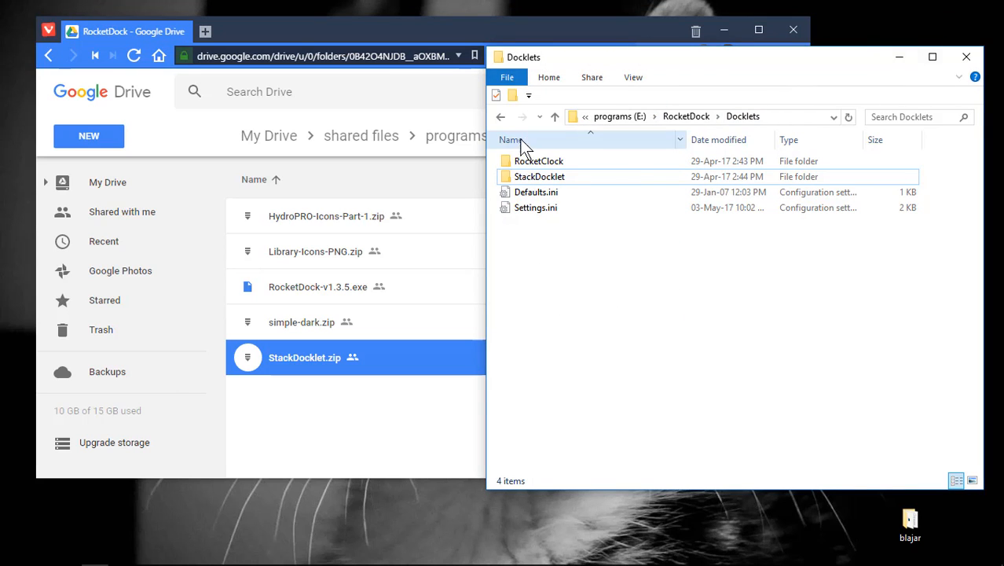
Return to the RocketDock folder and point out HydroPRO-Icons-Part-1.zip on Google Drive with its destination, the Icons folder
click(556, 117)
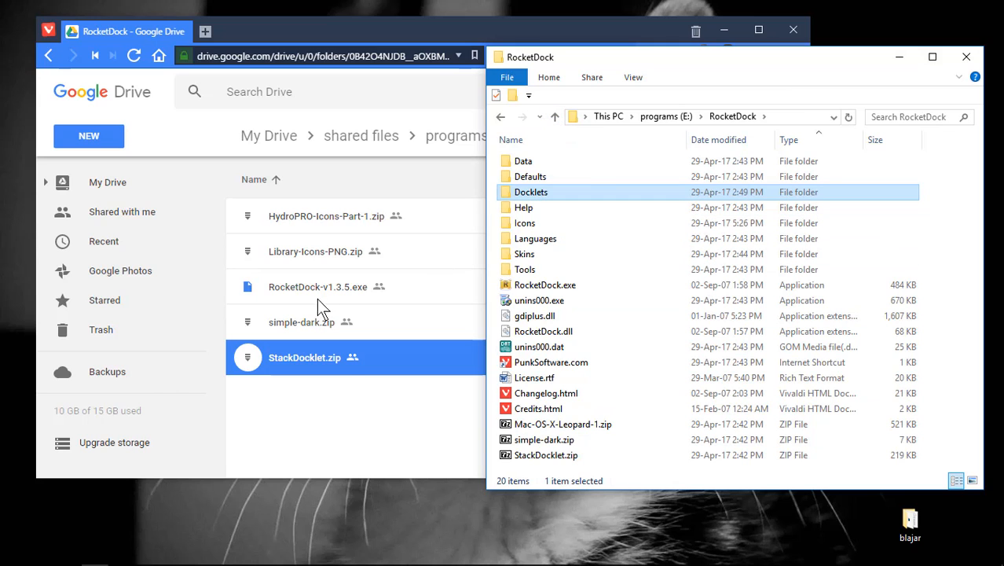
click(310, 322)
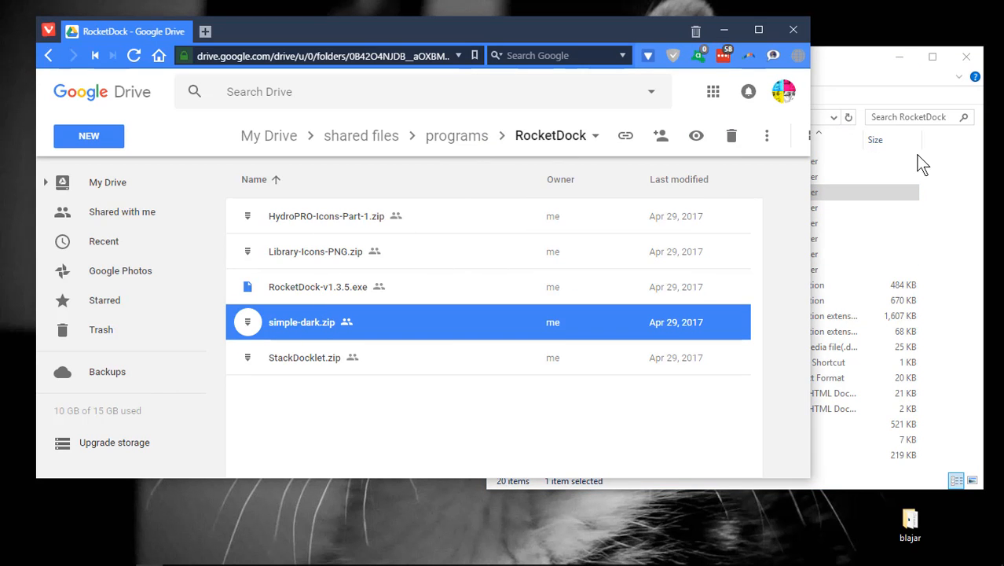
click(818, 111)
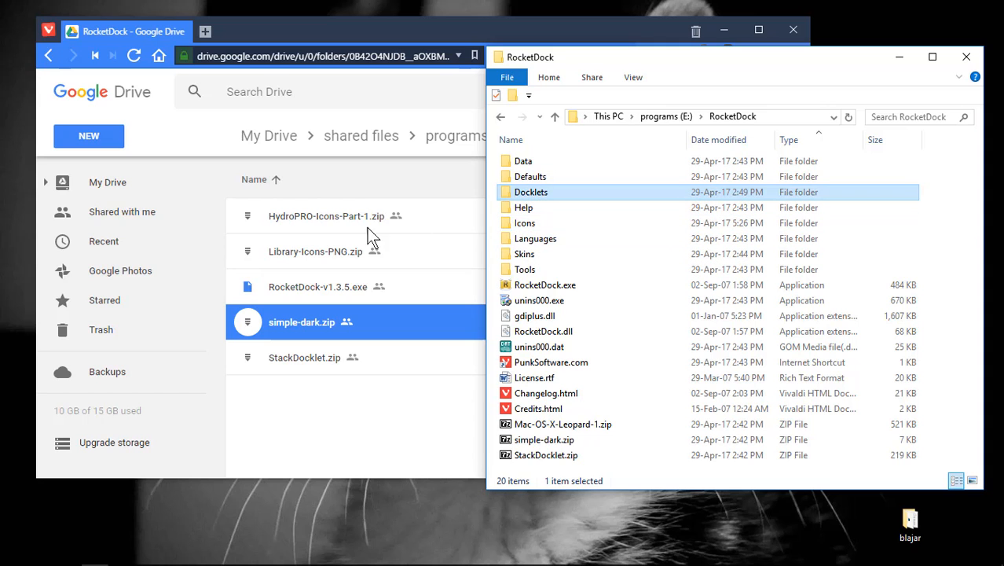
click(327, 217)
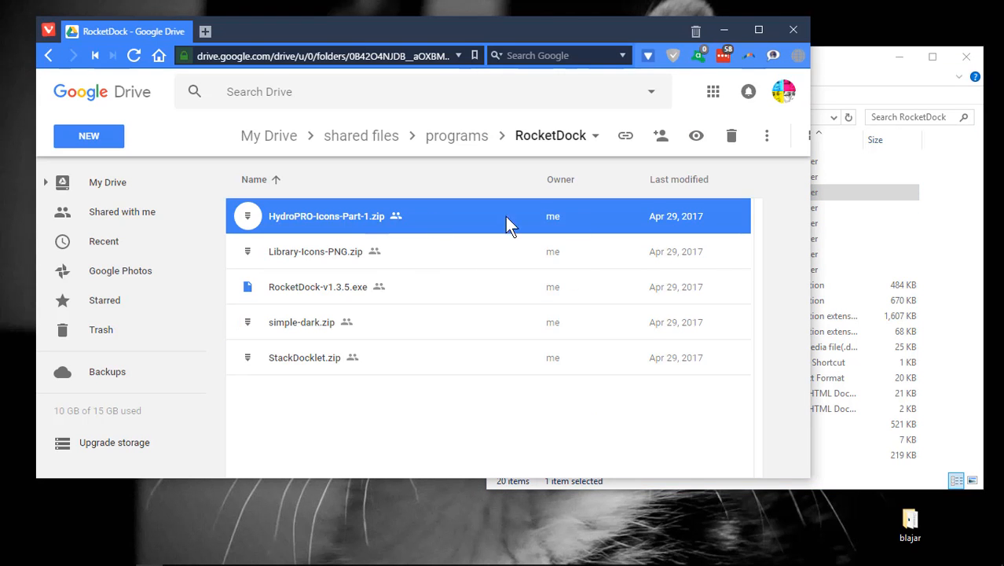
click(857, 220)
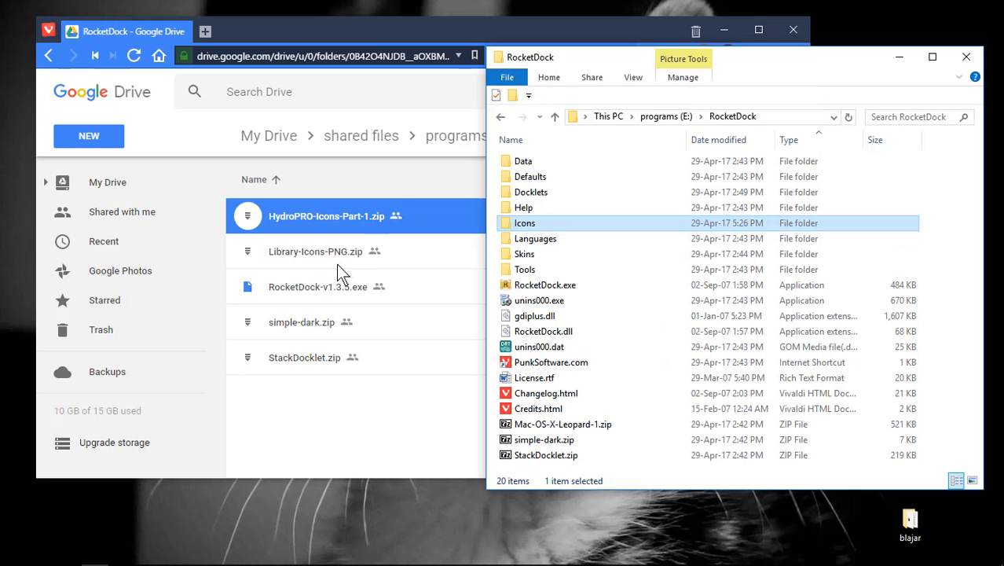
Pair simple-dark.zip on Google Drive with the Skins folder and StackDocklet.zip with the Docklets folder by selecting each in turn
click(323, 322)
click(922, 217)
click(525, 270)
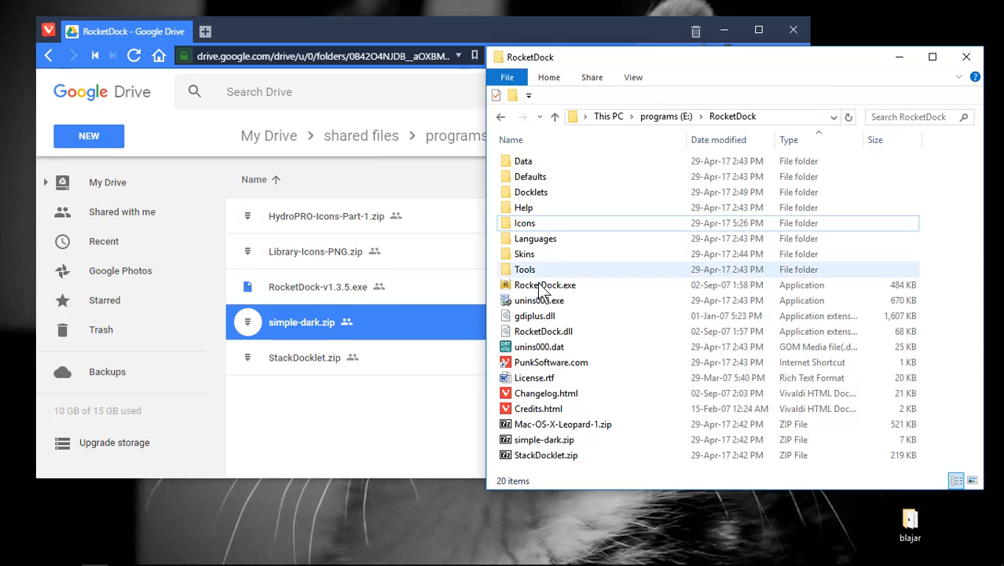
click(525, 255)
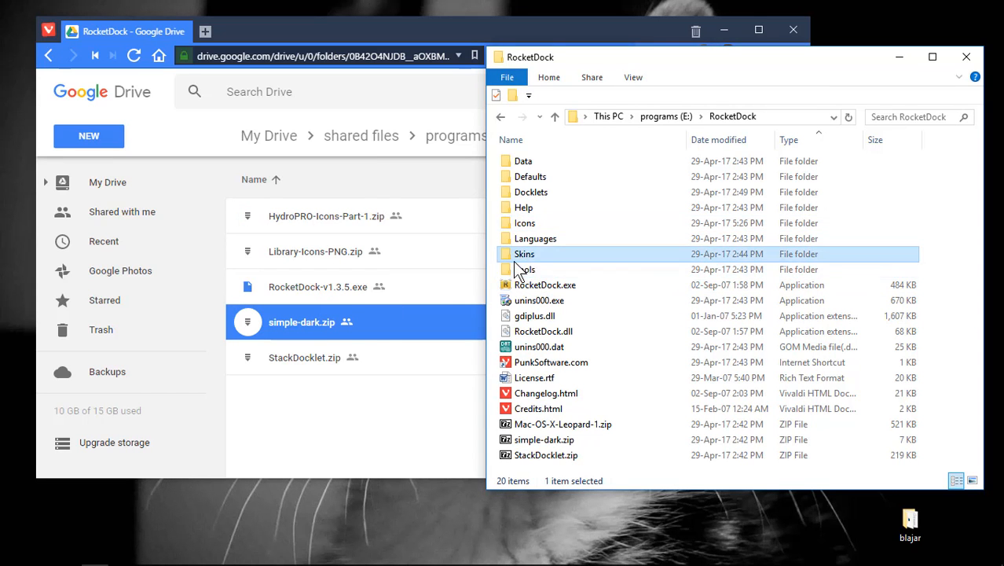
click(343, 353)
click(976, 240)
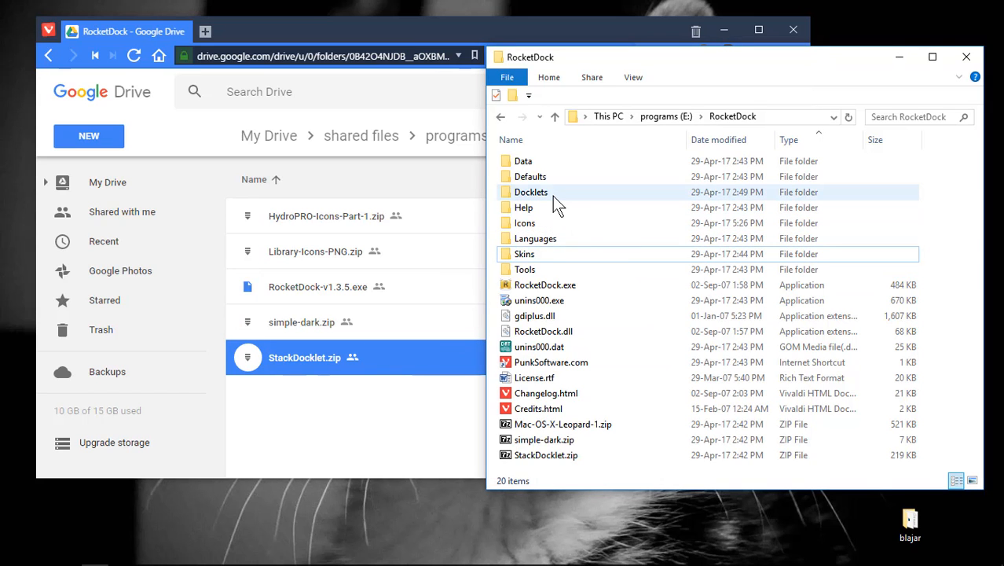
click(552, 194)
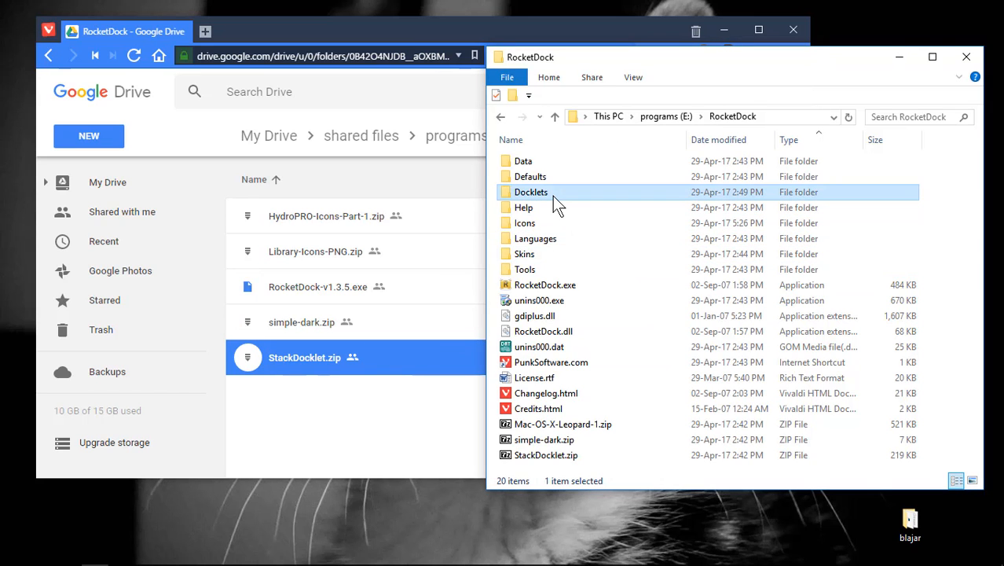
Close the Google Drive browser window and the RocketDock folder window to clear the desktop
click(794, 31)
drag(897, 58, 708, 60)
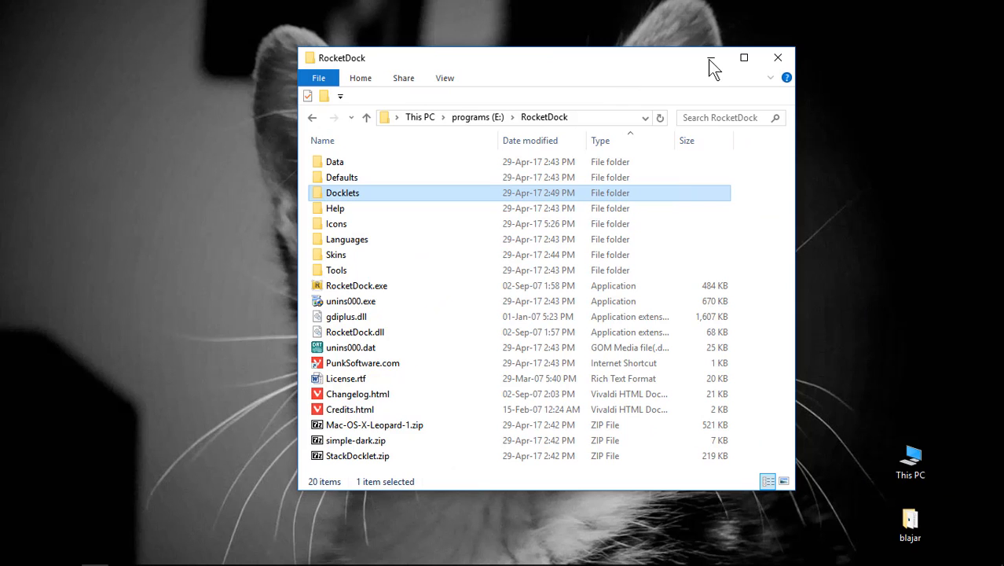
click(777, 58)
Bring up the dock and look through its Add Item choices, including Path, without adding anything
mouse_move(566, 11)
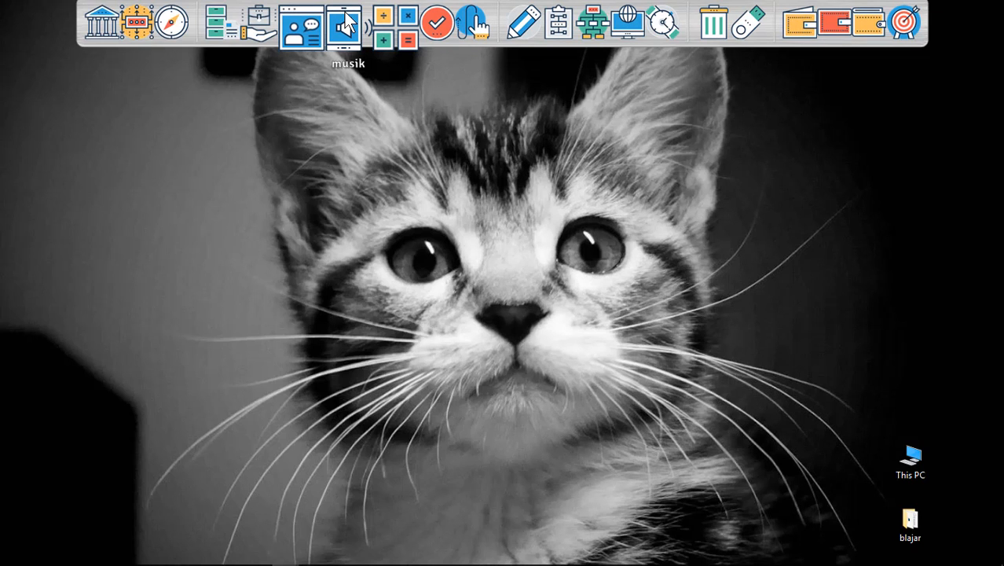
right_click(482, 11)
mouse_move(512, 37)
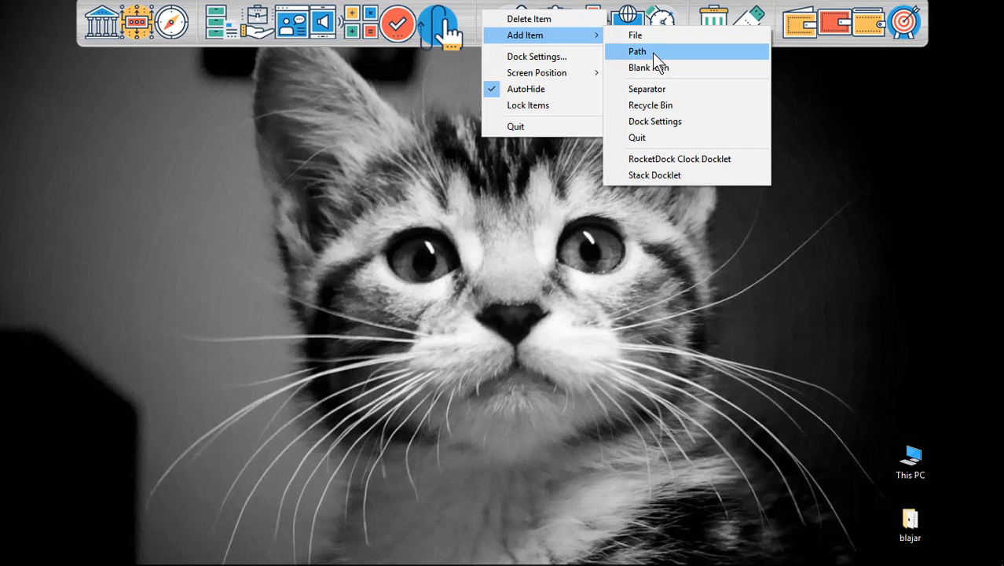
click(127, 374)
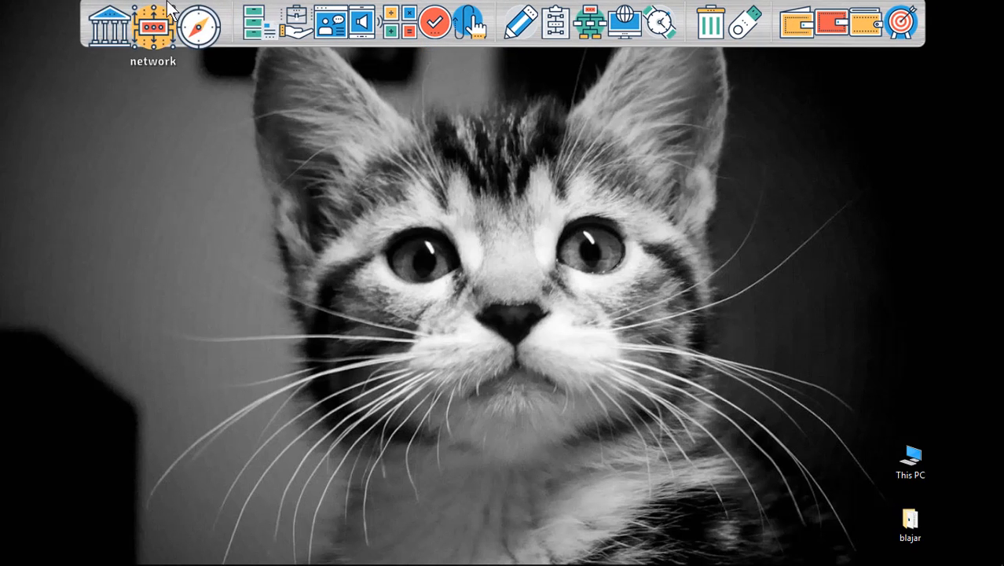
Open This PC from the dock and browse into the Documents folder inside Downloads
click(111, 31)
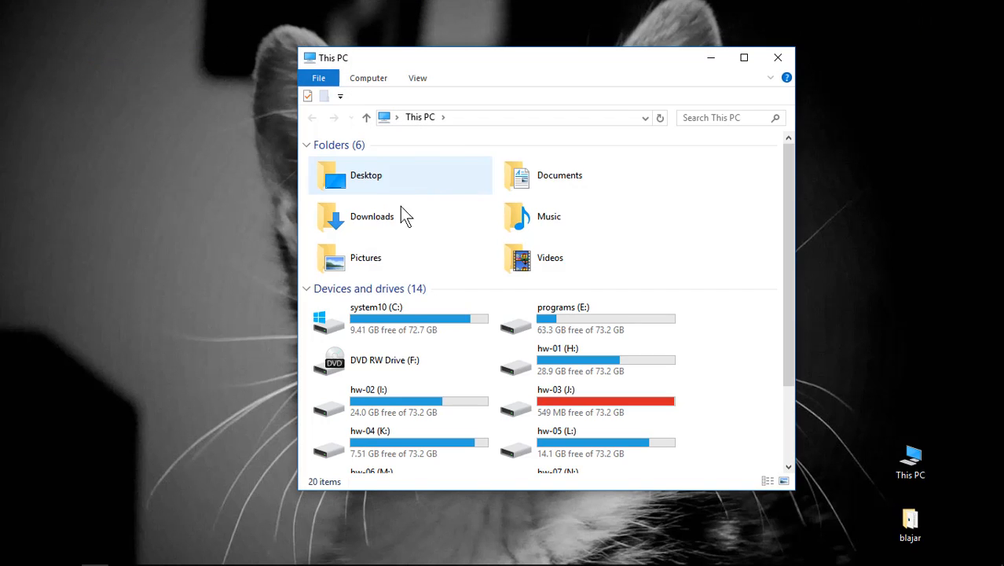
double_click(392, 223)
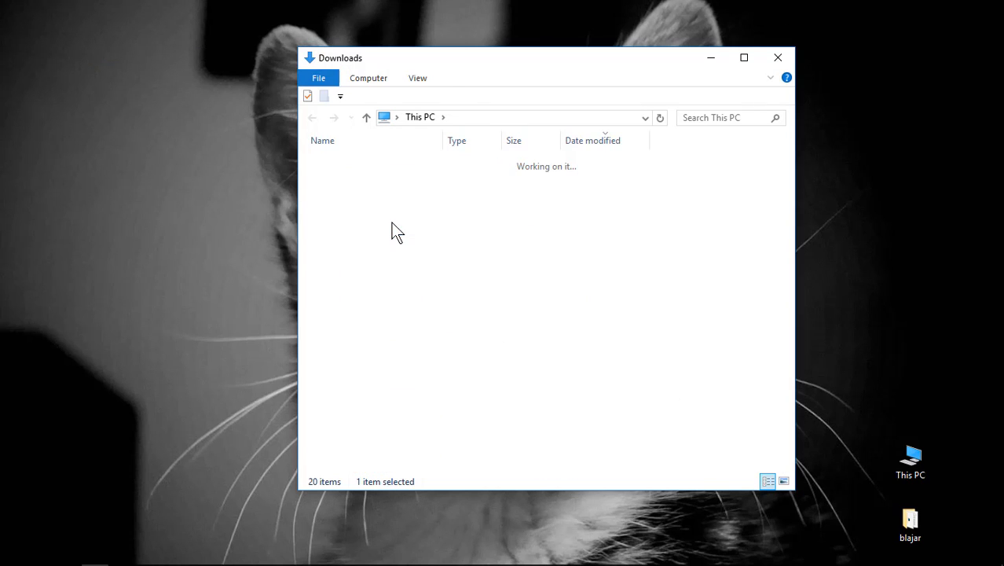
double_click(365, 240)
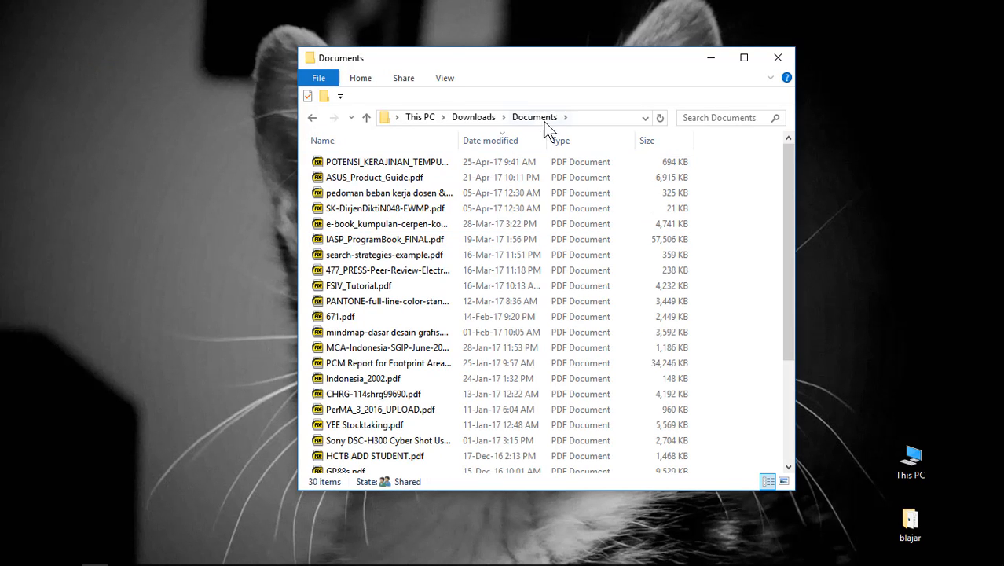
Show the full path I:\Downloads\Documents of the open folder as an example path and close the window
click(578, 117)
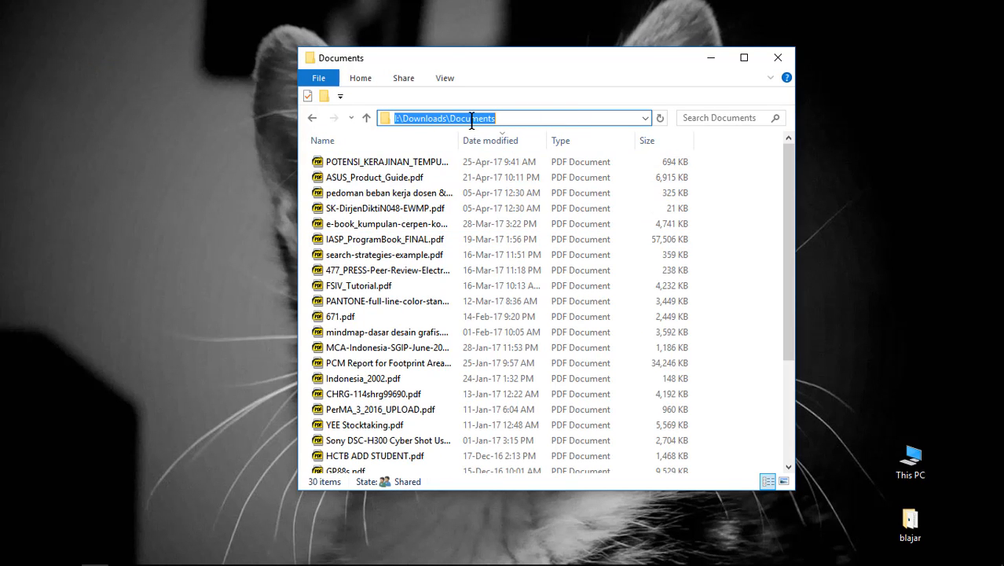
click(422, 117)
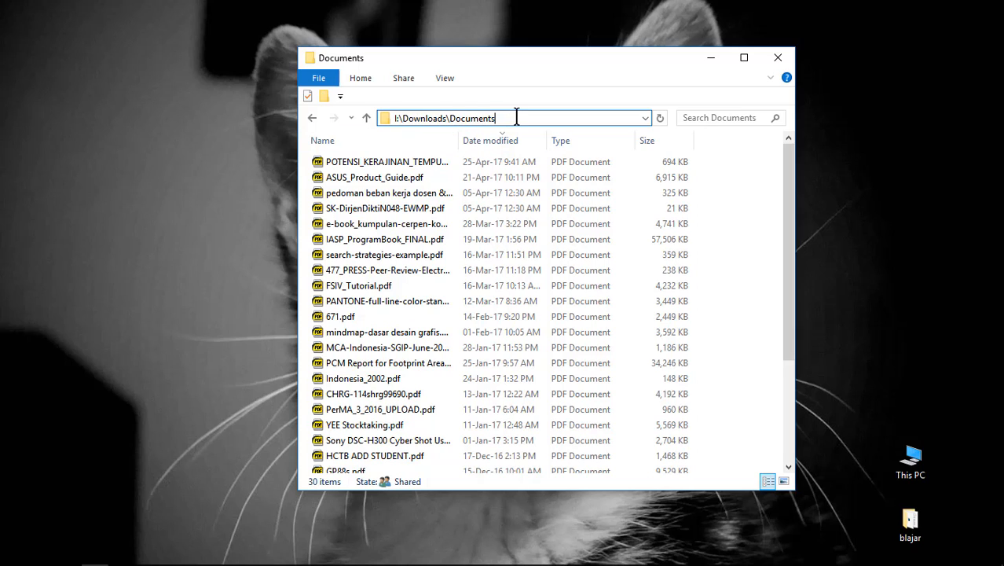
drag(452, 118, 395, 124)
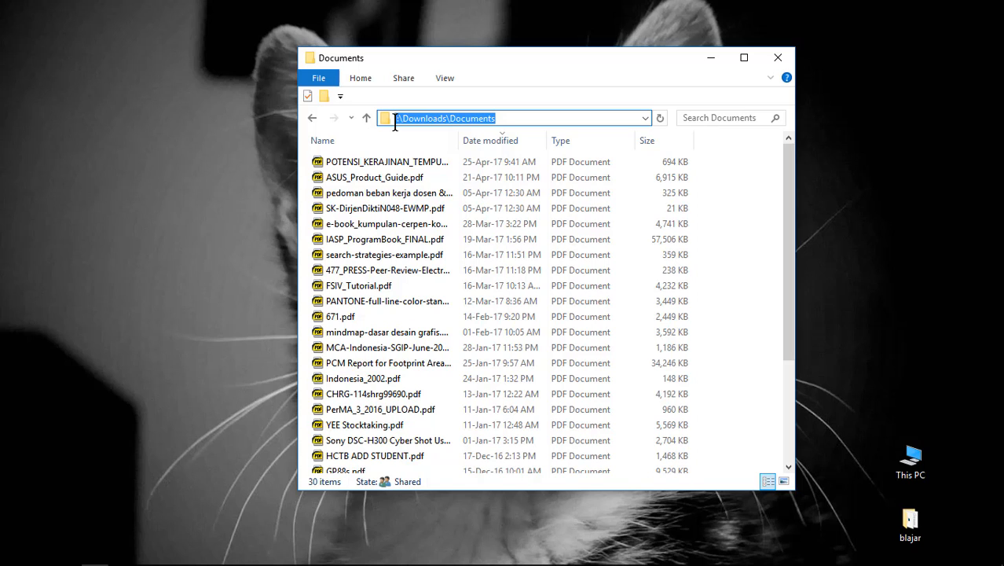
click(751, 233)
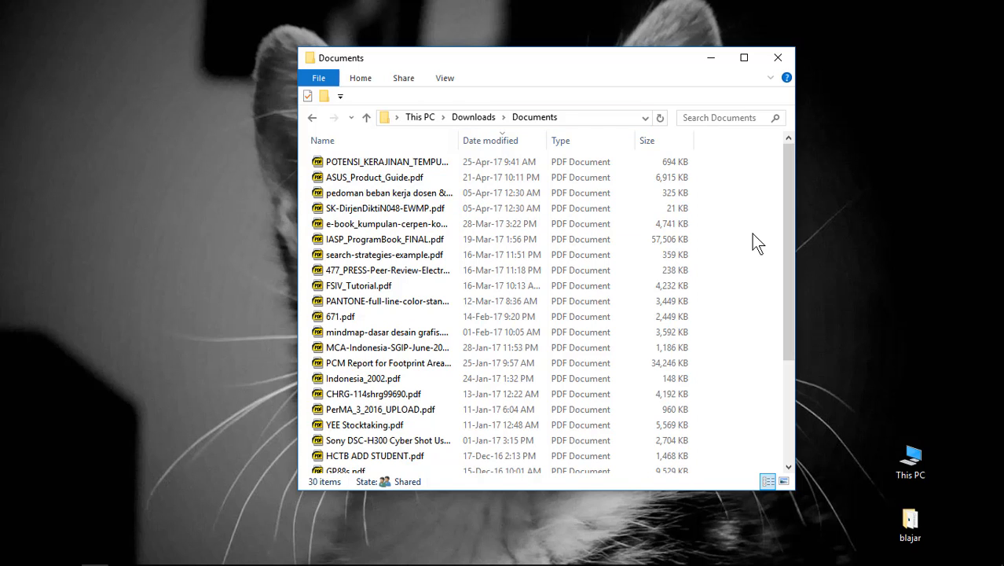
click(586, 114)
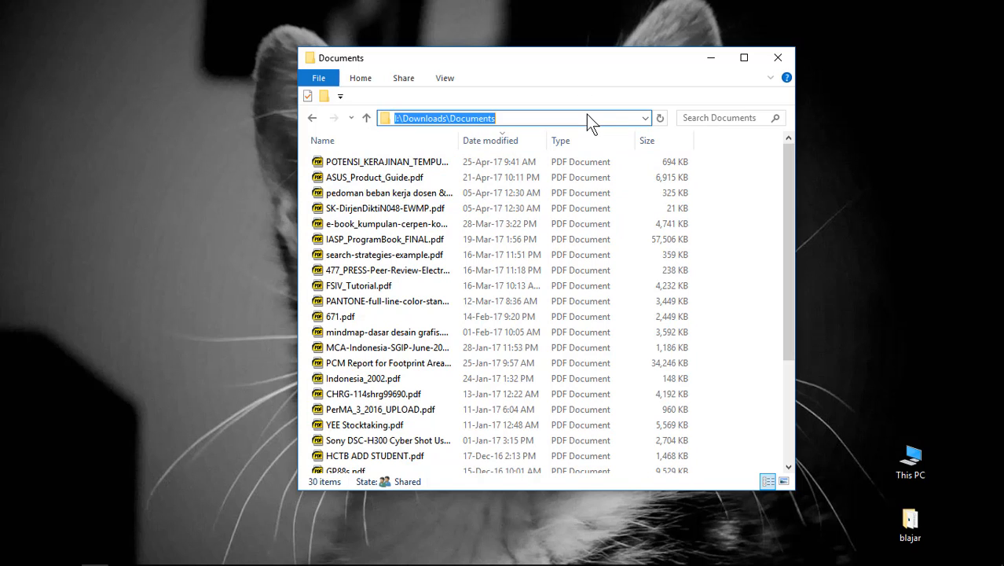
click(767, 60)
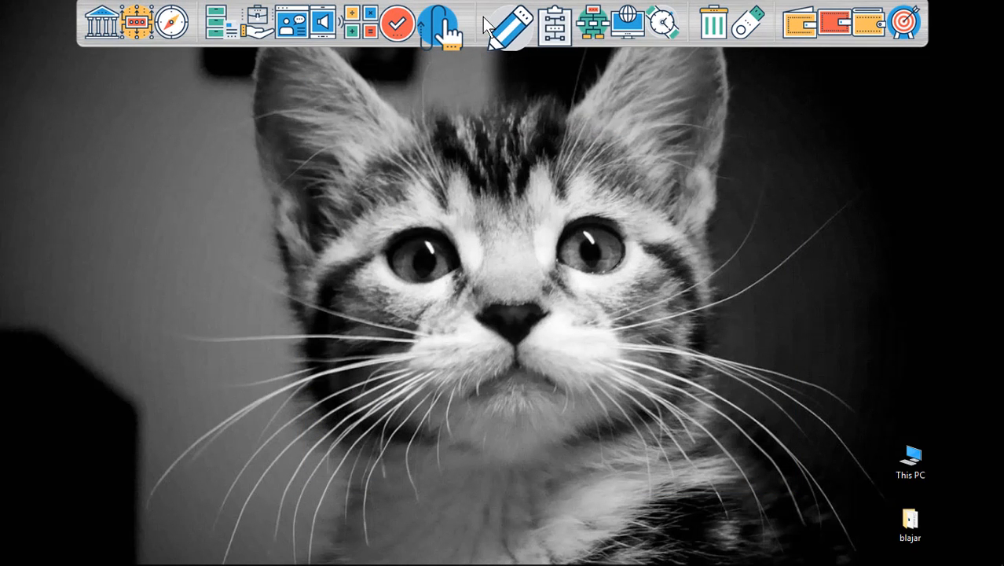
Review the dock's Add Item choices again, from File and Path to Stack Docklet, and dismiss them
right_click(484, 17)
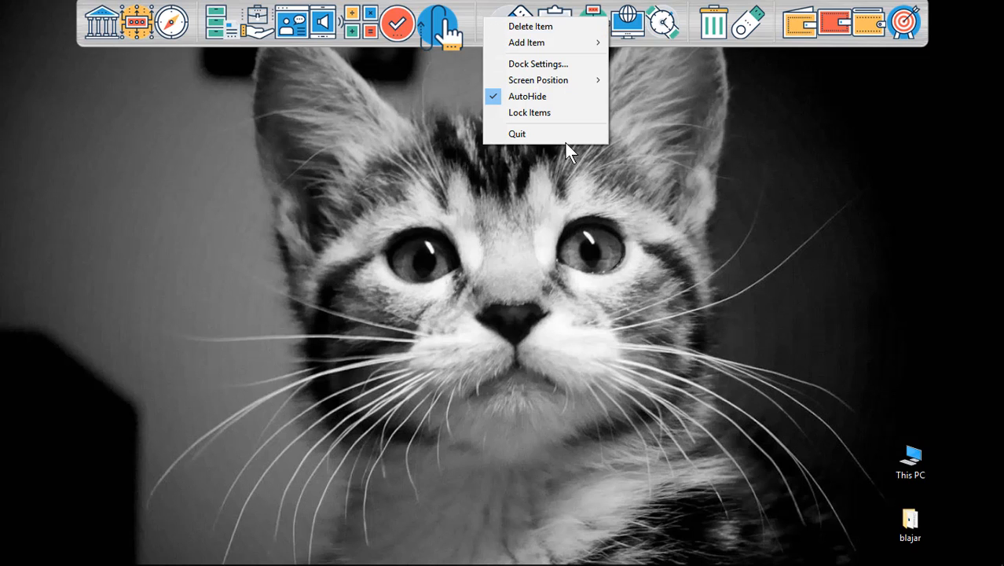
mouse_move(586, 44)
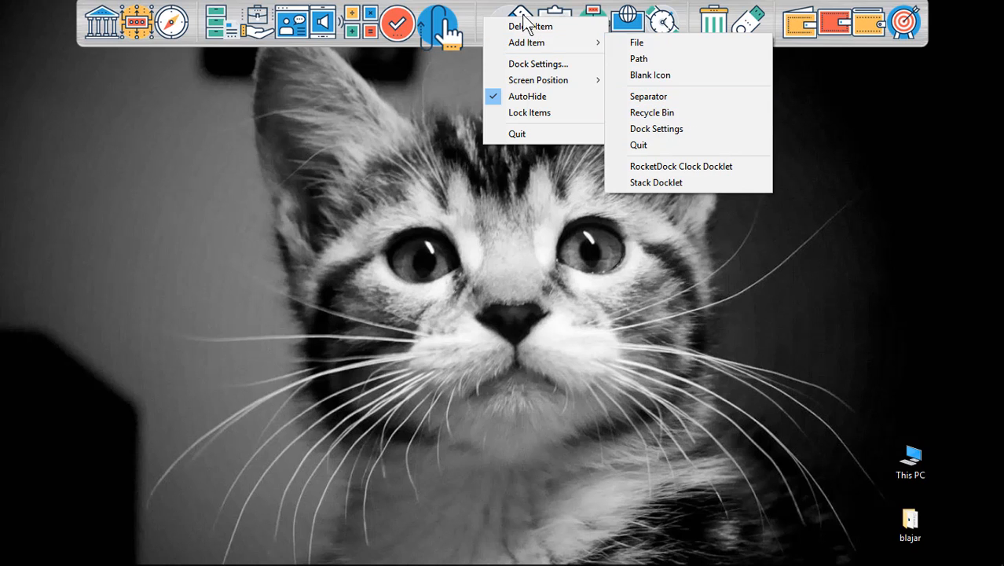
click(487, 6)
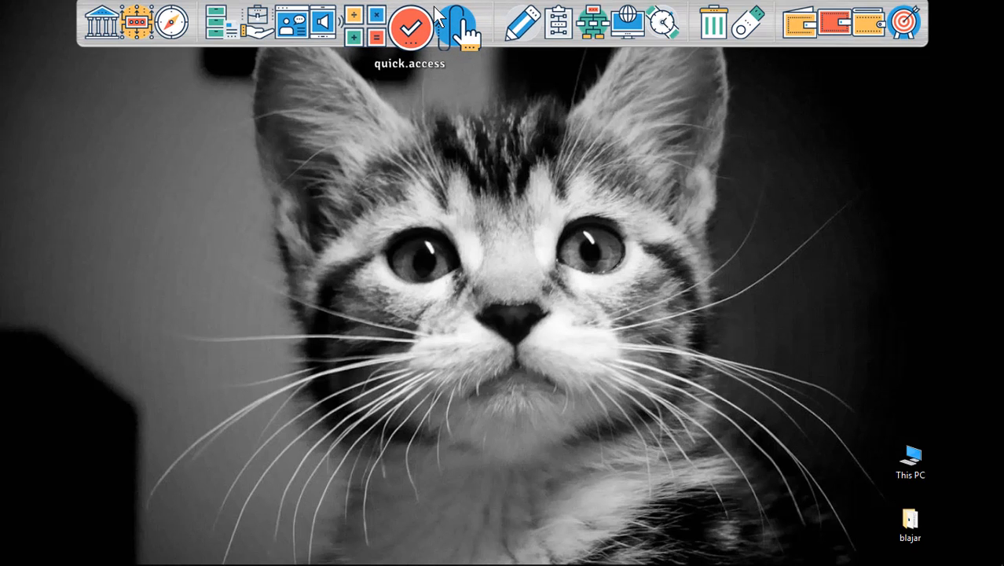
Add a separator to the dock between the quick.access icon and the blue hand icon
right_click(434, 8)
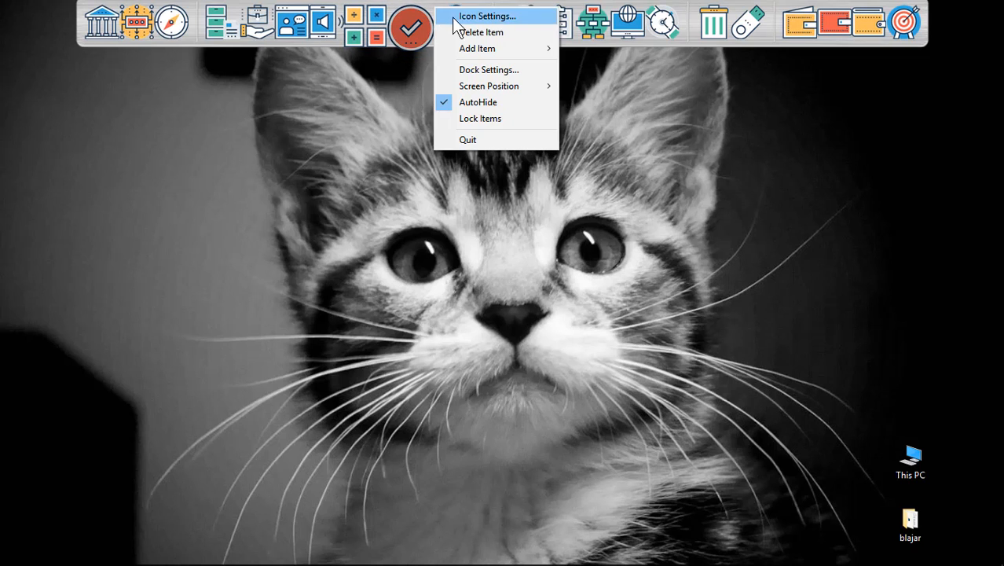
mouse_move(488, 49)
click(599, 102)
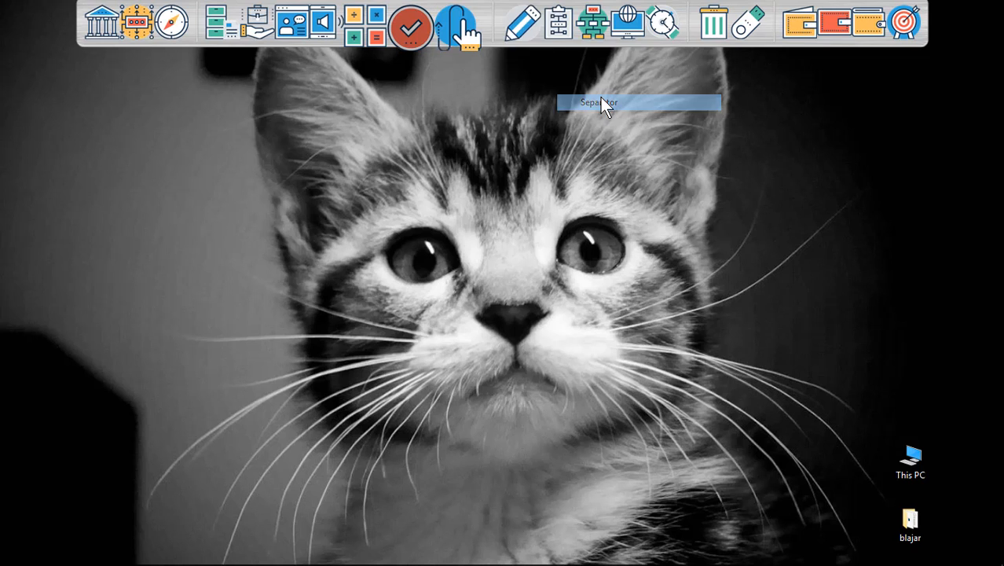
mouse_move(459, 26)
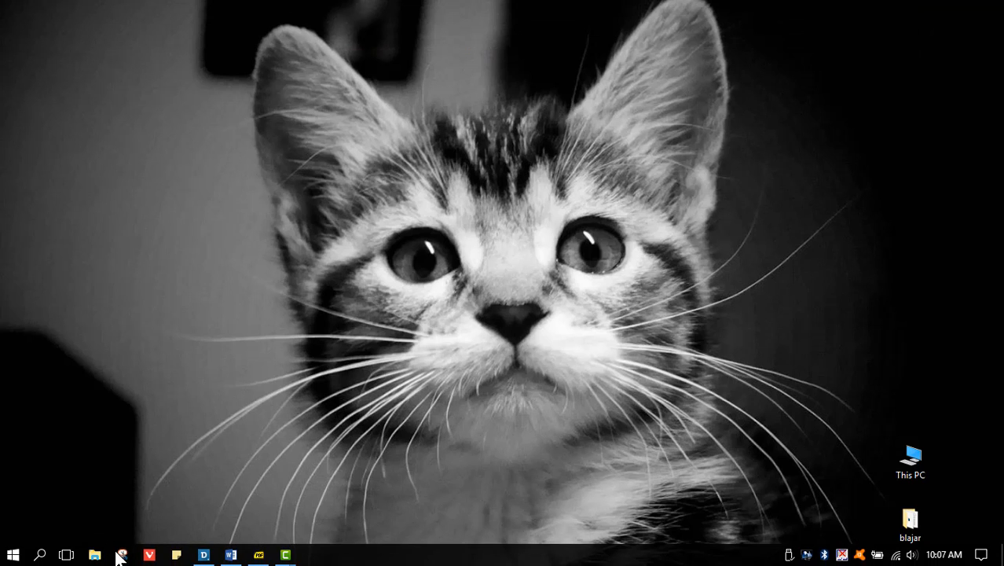
mouse_move(562, 6)
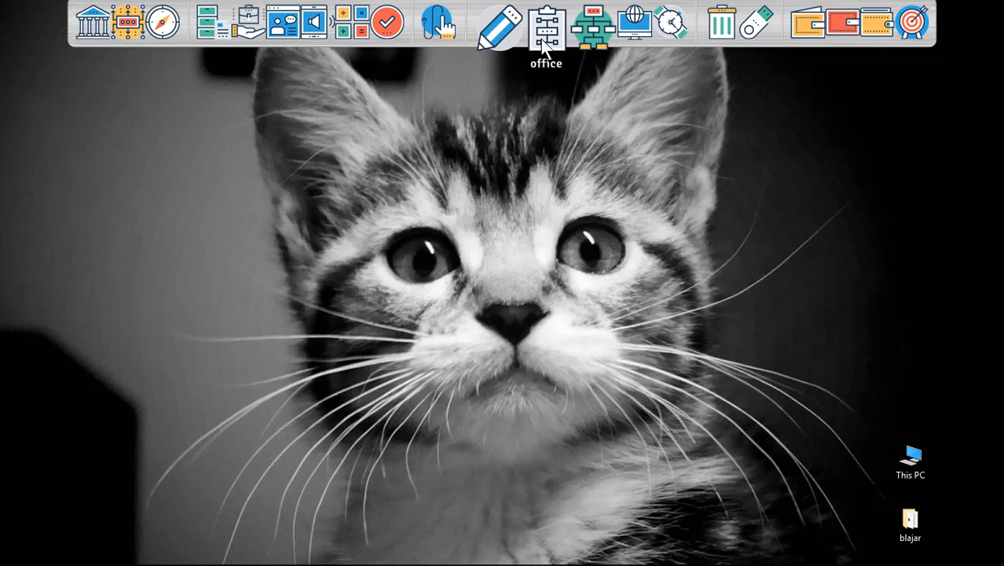
click(550, 30)
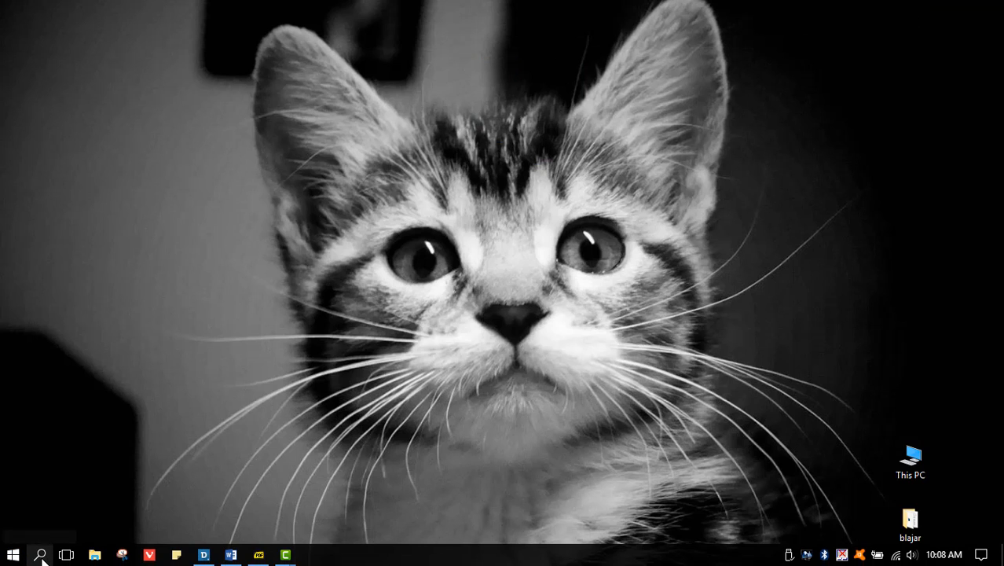
Search Windows for "word" and open the file location of the Word 2016 app
click(40, 555)
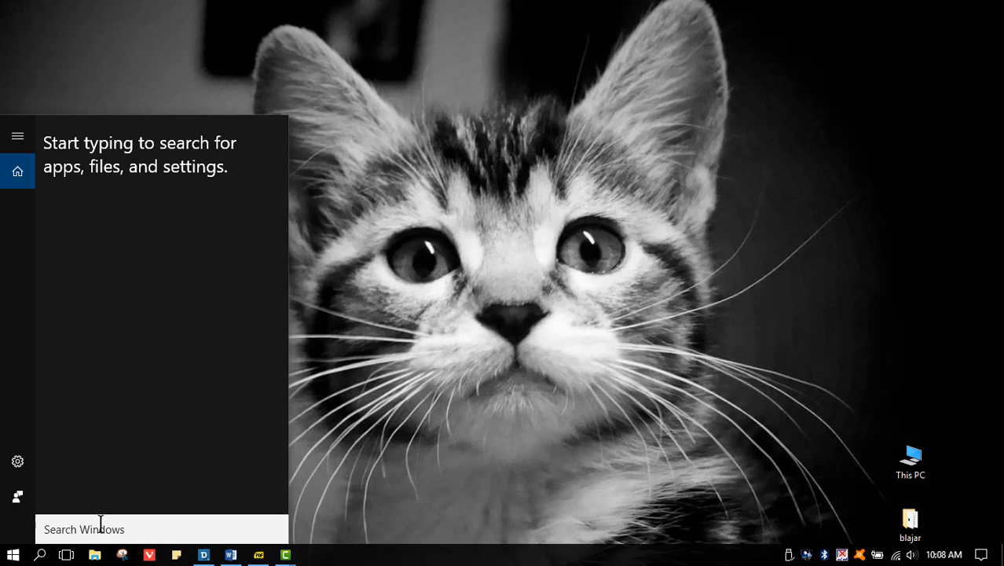
text(w)
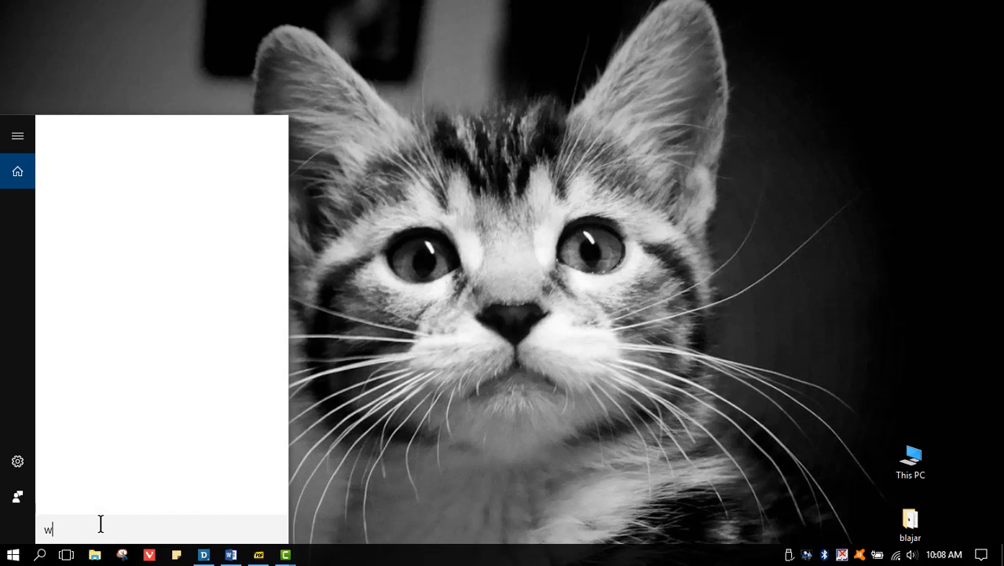
text(ord)
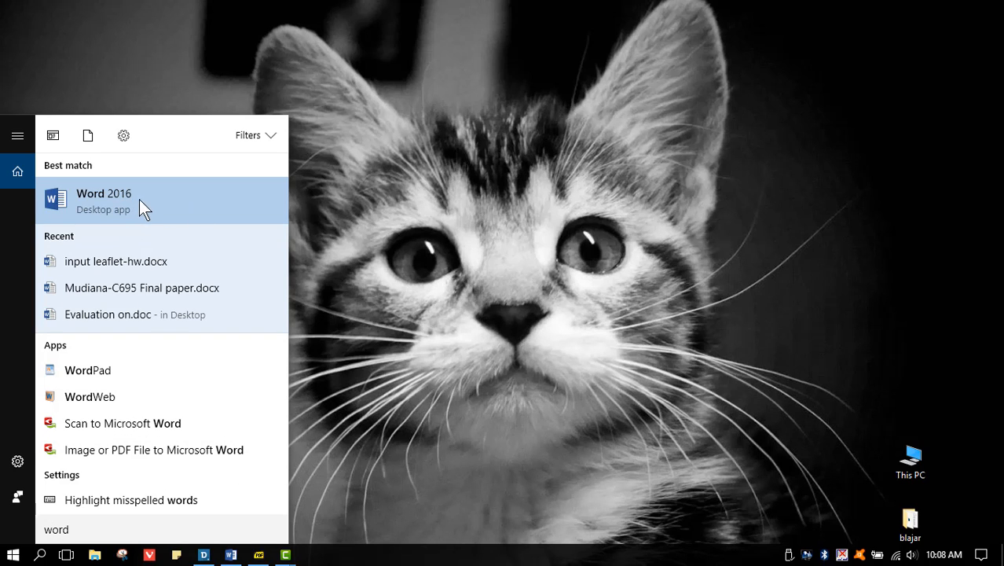
right_click(165, 189)
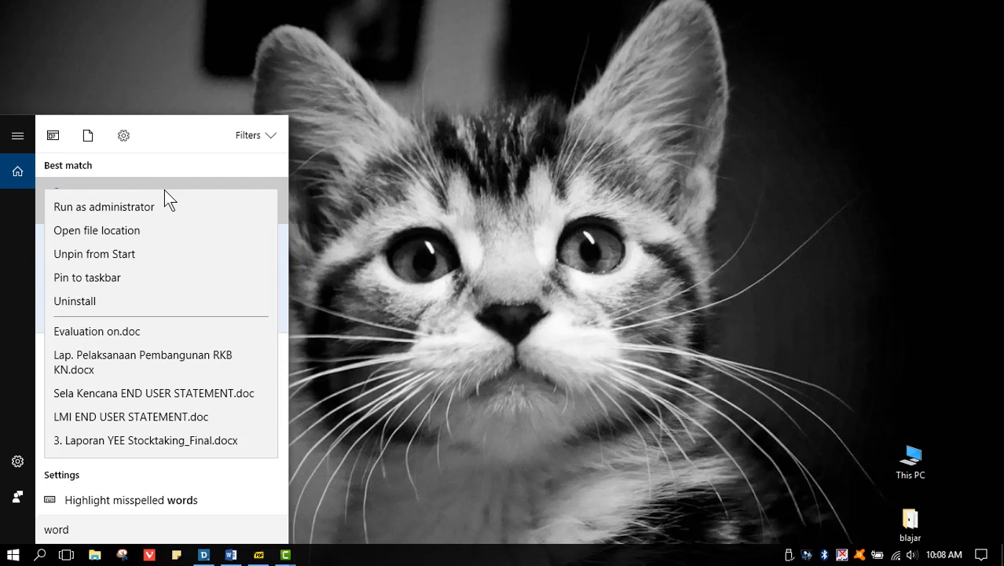
click(117, 231)
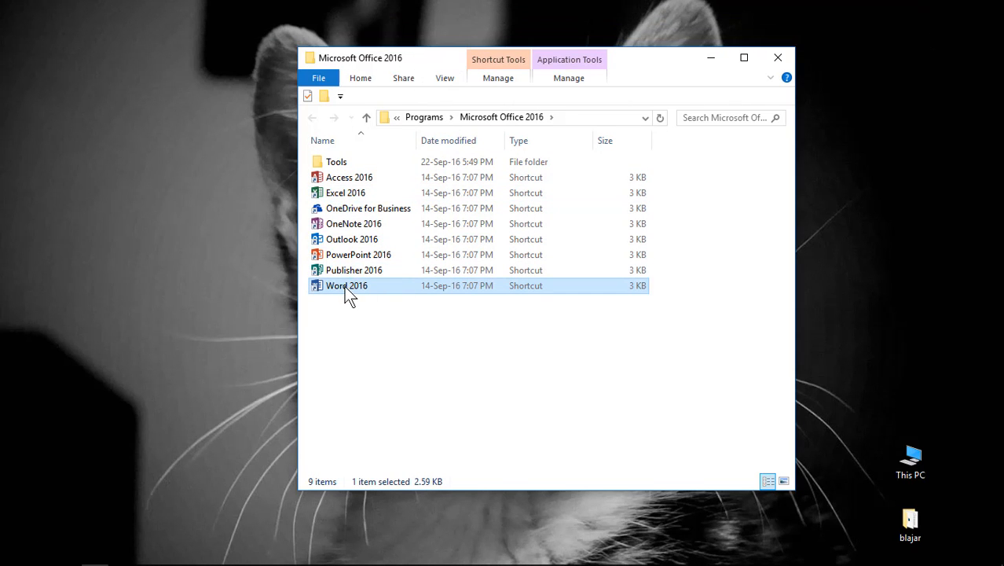
Add the Word 2016 shortcut from the Microsoft Office 2016 folder to the dock, just before the blue hand icon
drag(345, 286, 445, 30)
mouse_move(442, 8)
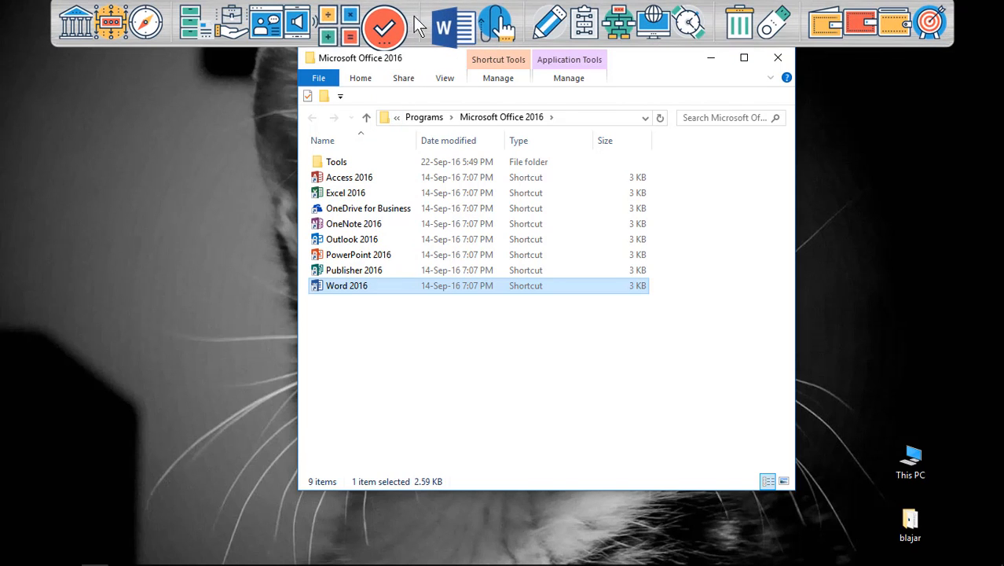
Show the File choice among the dock's Add Item options and dismiss them without adding anything
right_click(417, 15)
mouse_move(507, 44)
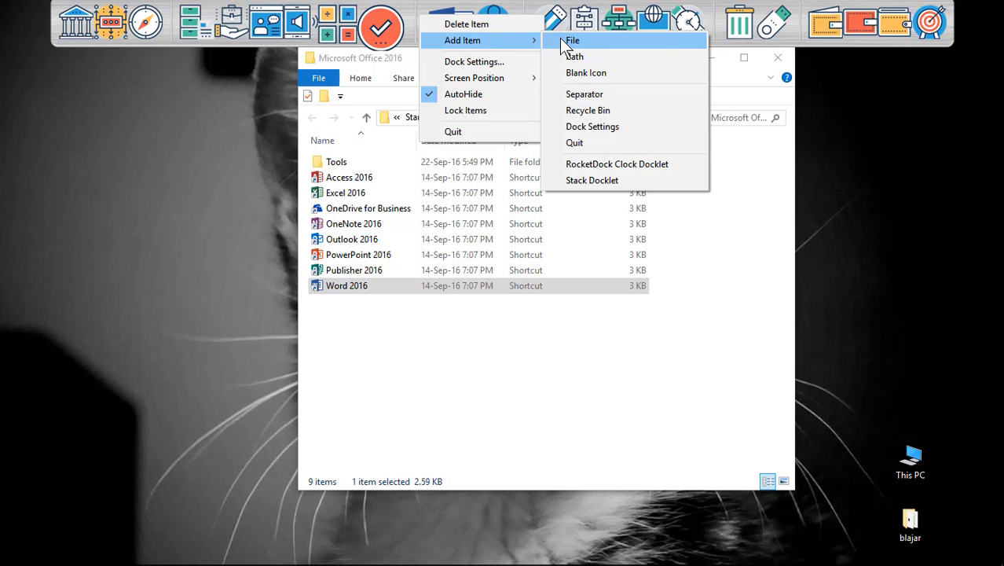
click(383, 363)
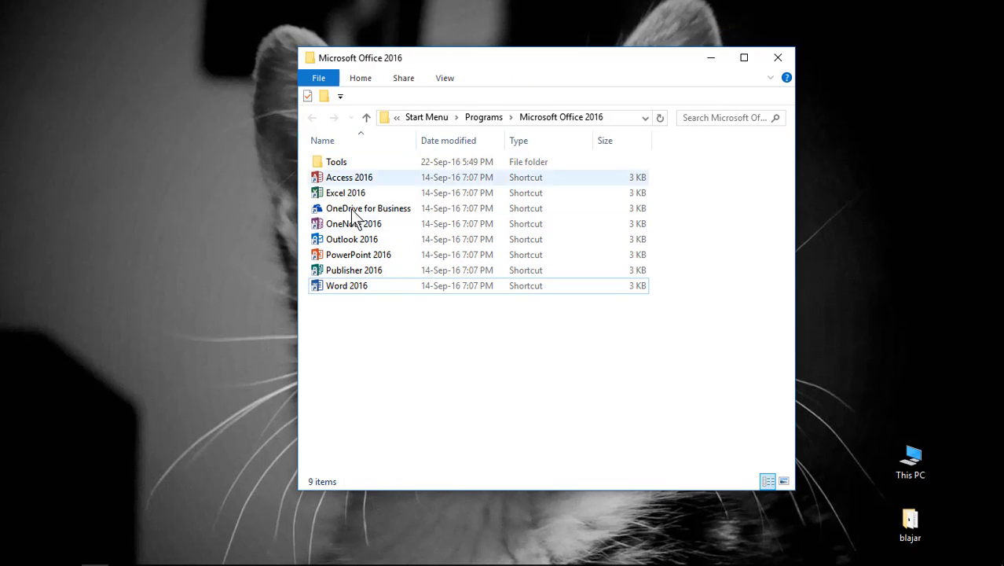
Add the Publisher 2016 shortcut from the Microsoft Office 2016 folder to the dock, directly after the Word icon
click(348, 274)
drag(348, 279, 475, 27)
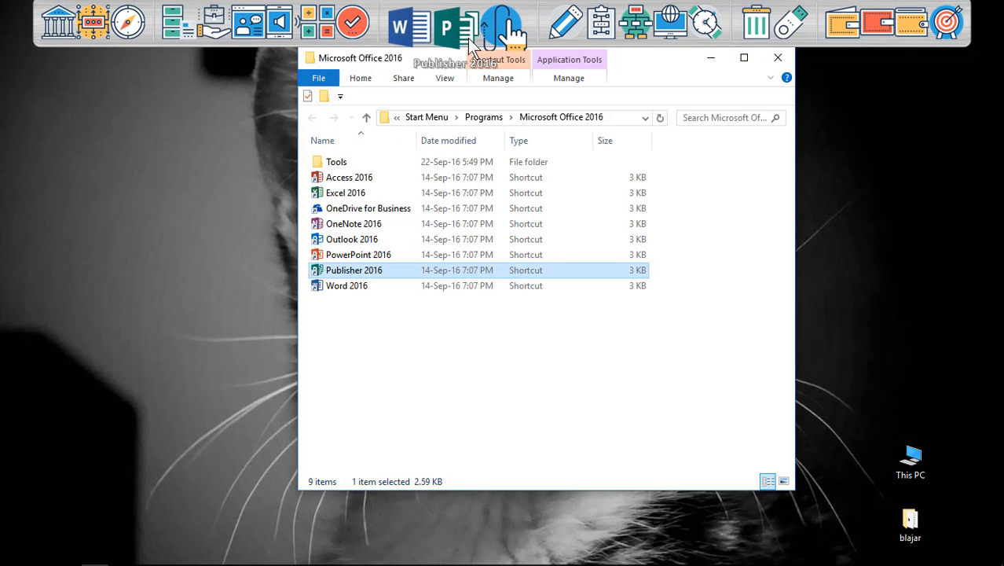
mouse_move(424, 3)
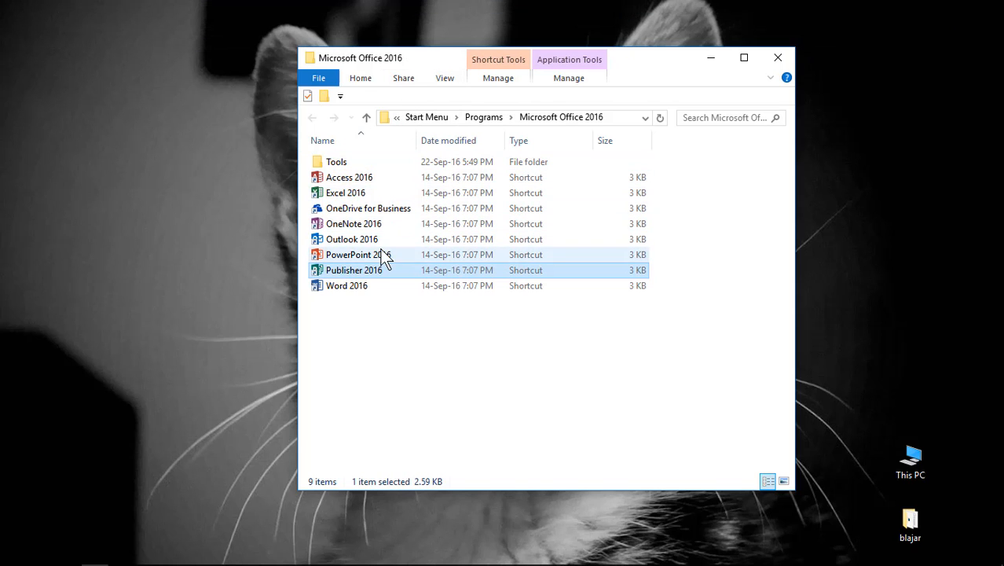
Add the Excel 2016 and PowerPoint 2016 shortcuts from the Microsoft Office 2016 folder to the dock
drag(350, 194, 428, 22)
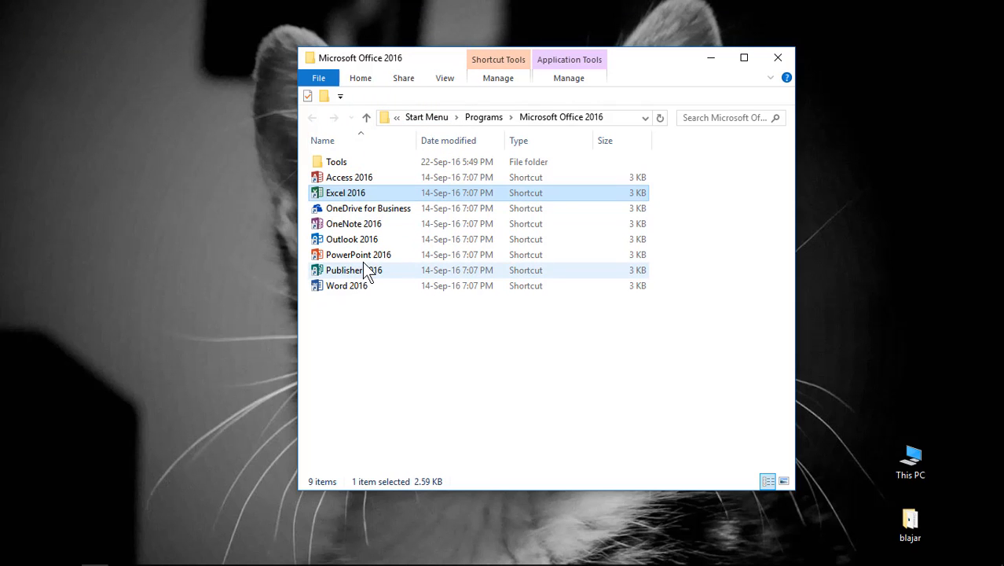
click(364, 255)
mouse_move(363, 254)
mouse_down()
mouse_move(460, 118)
mouse_move(487, 9)
mouse_move(468, 28)
mouse_move(442, 22)
mouse_move(454, 25)
mouse_up()
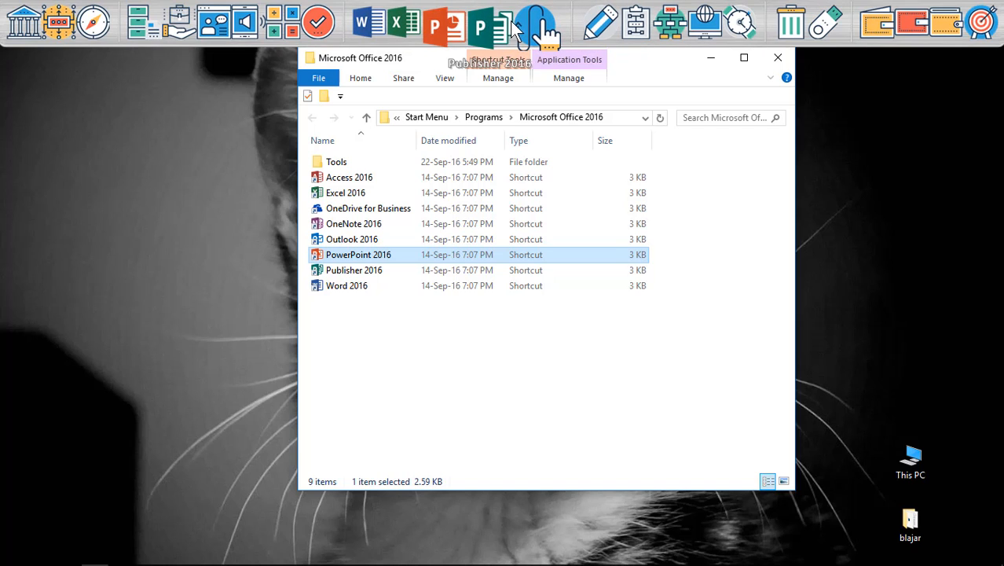
Set the dock's icon size to 36 px in the dock settings
right_click(565, 11)
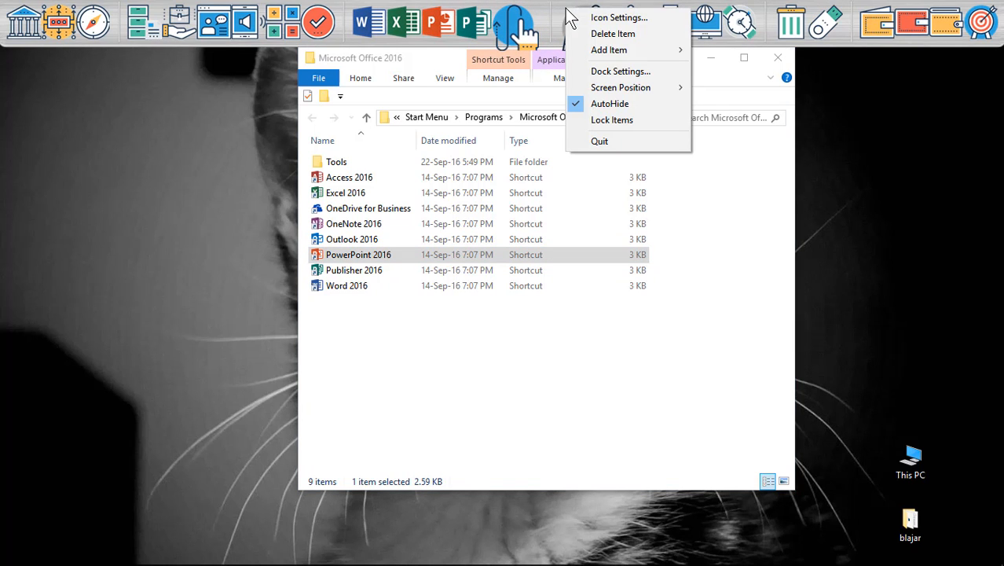
click(601, 70)
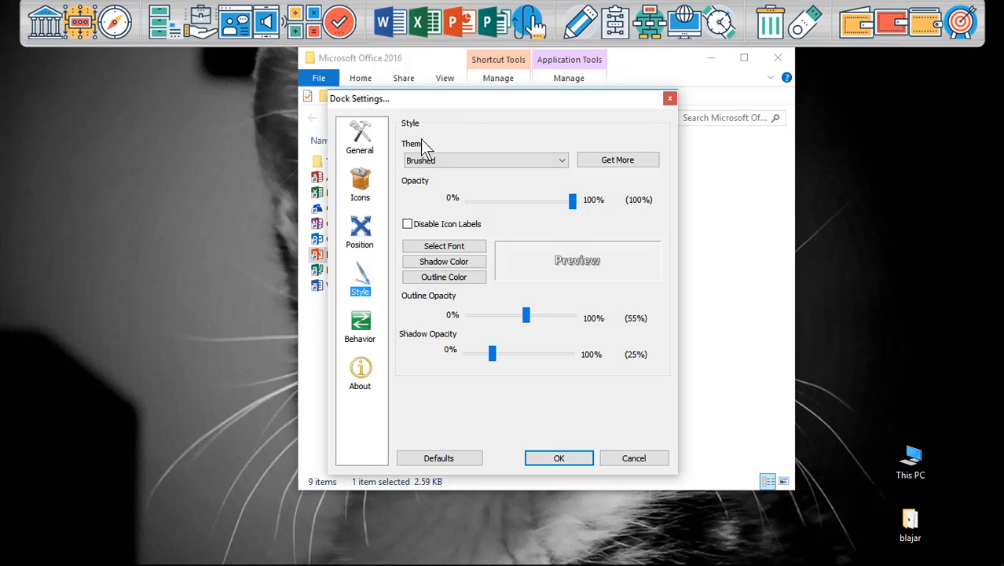
click(363, 187)
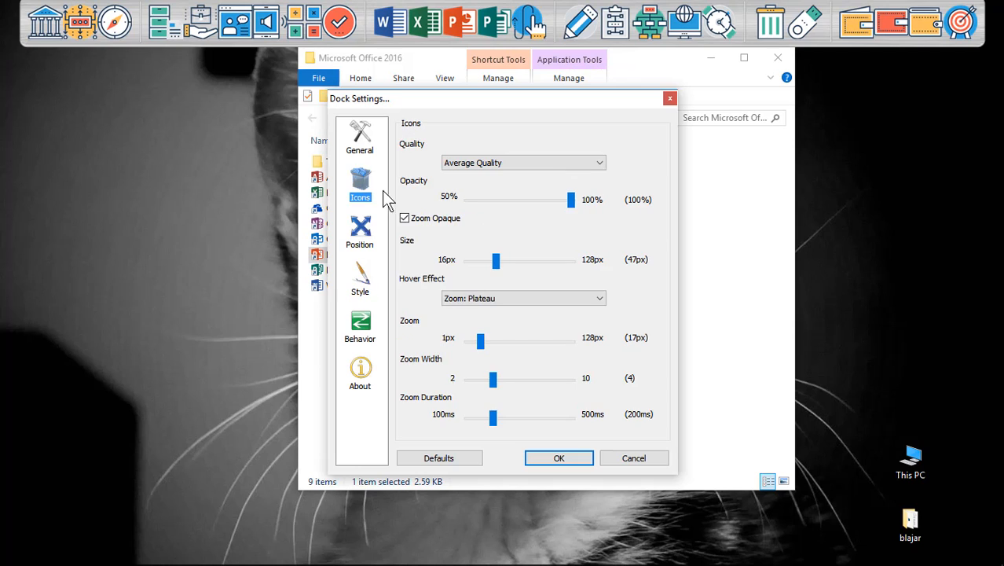
click(495, 264)
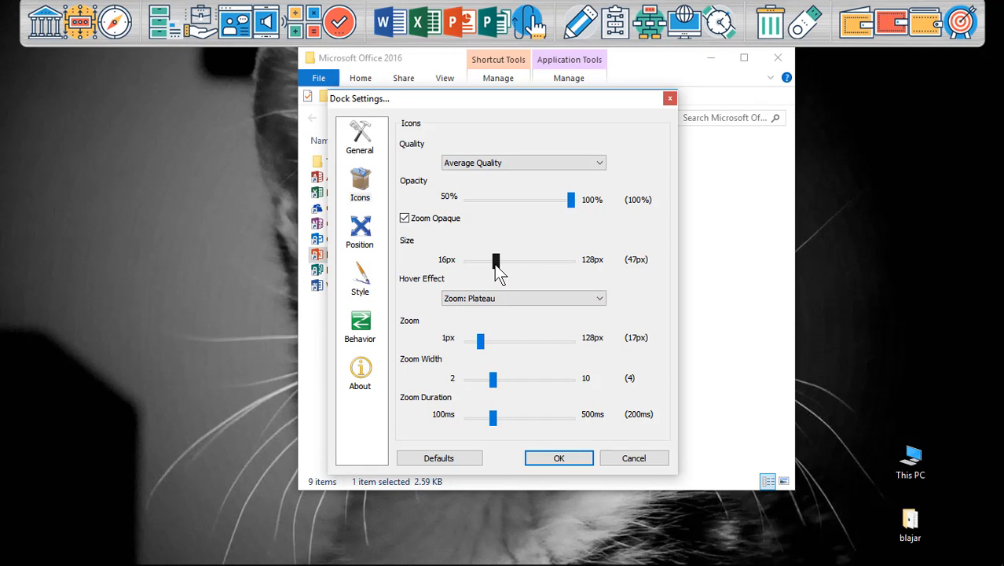
key(Left)
key(Left)
key(Left)
key(Left)
key(Left)
key(Left)
key(Left)
key(Left)
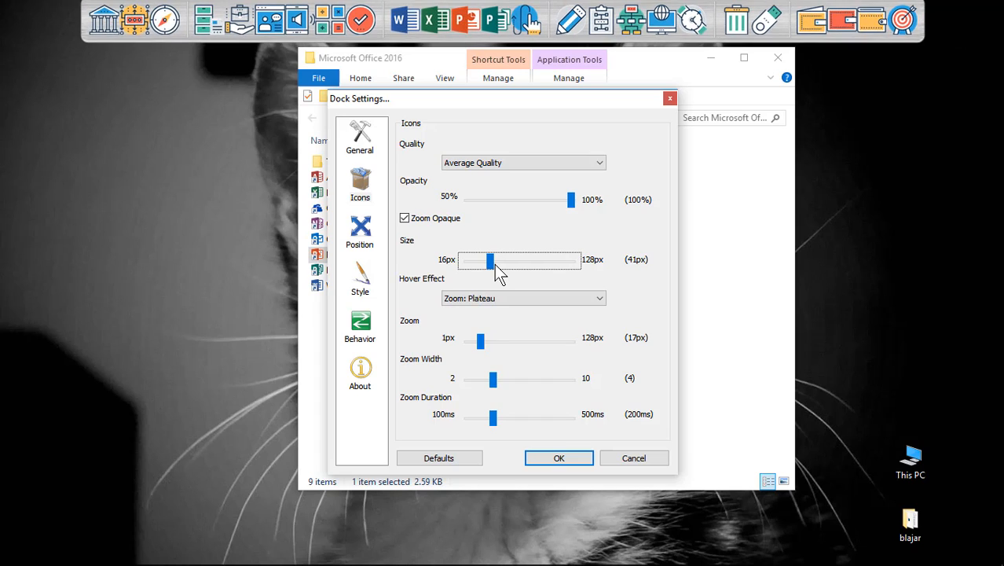
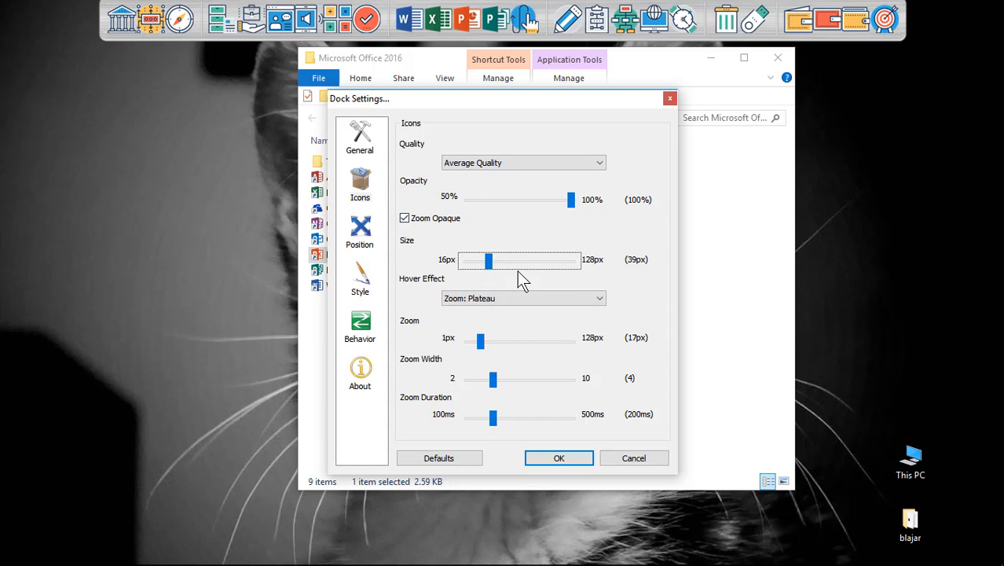
click(361, 193)
click(487, 264)
key(Left)
key(Left)
key(Left)
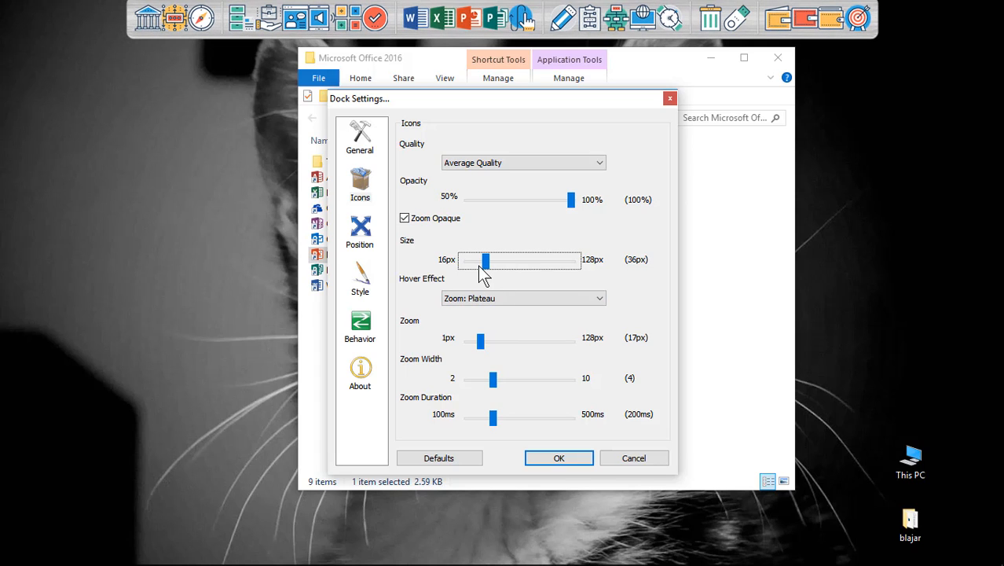
Reduce the hover zoom of the dock icons and apply the dock settings
click(479, 342)
key(Left)
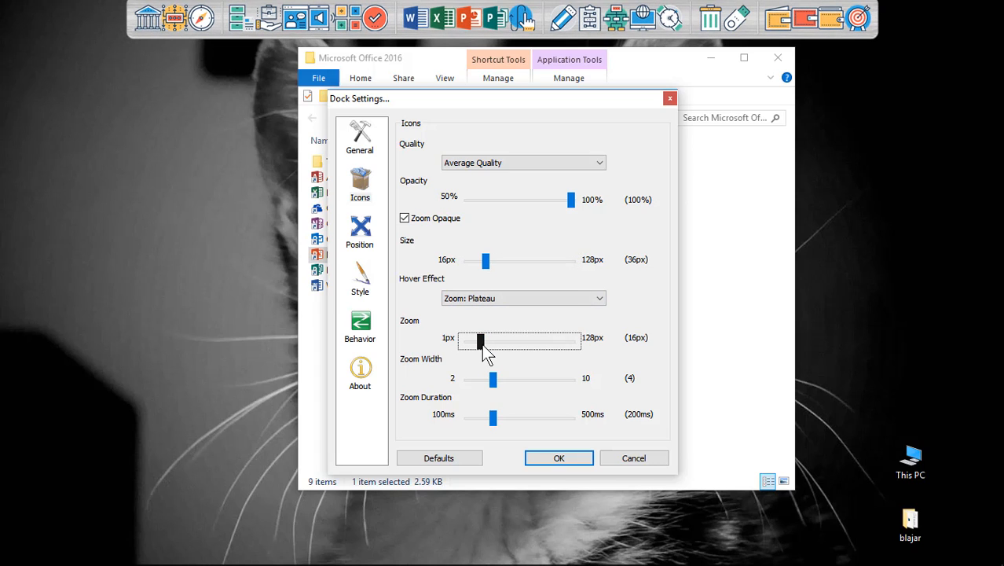
key(Left)
click(533, 340)
click(533, 340)
drag(482, 343, 476, 343)
click(580, 461)
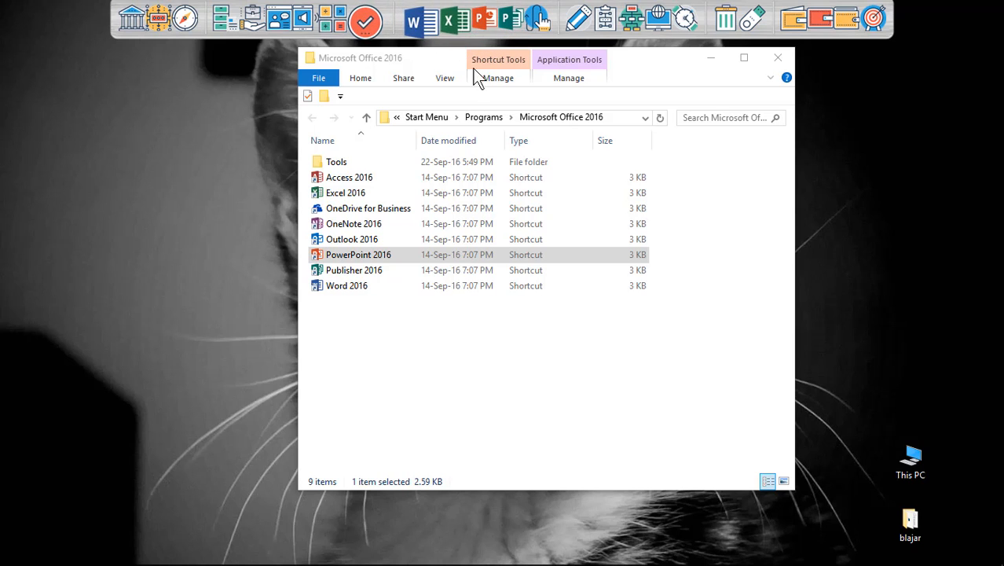
Close the Office shortcuts folder and add the us higher ed-infographic folder from Quick access to the dock
click(778, 58)
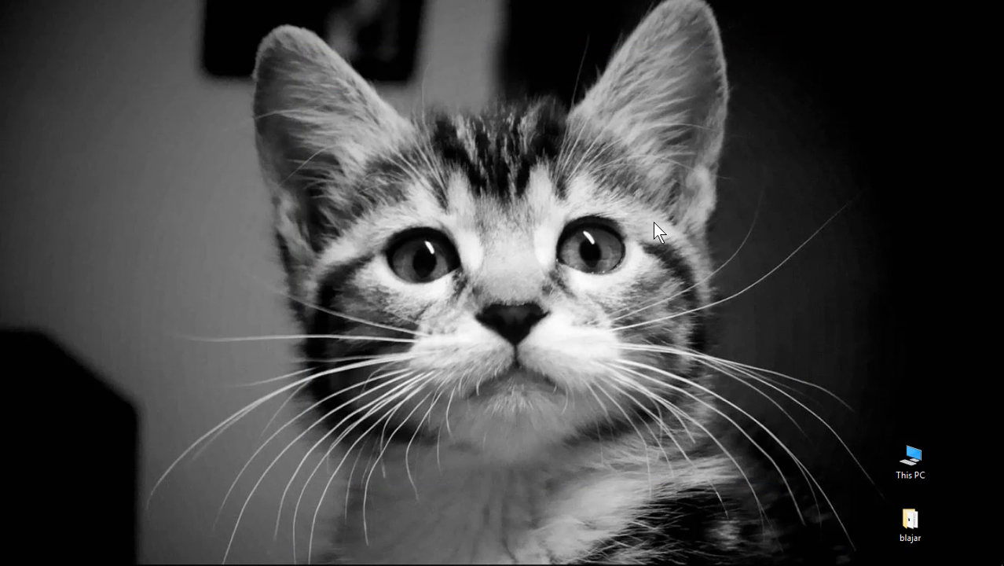
key(super+e)
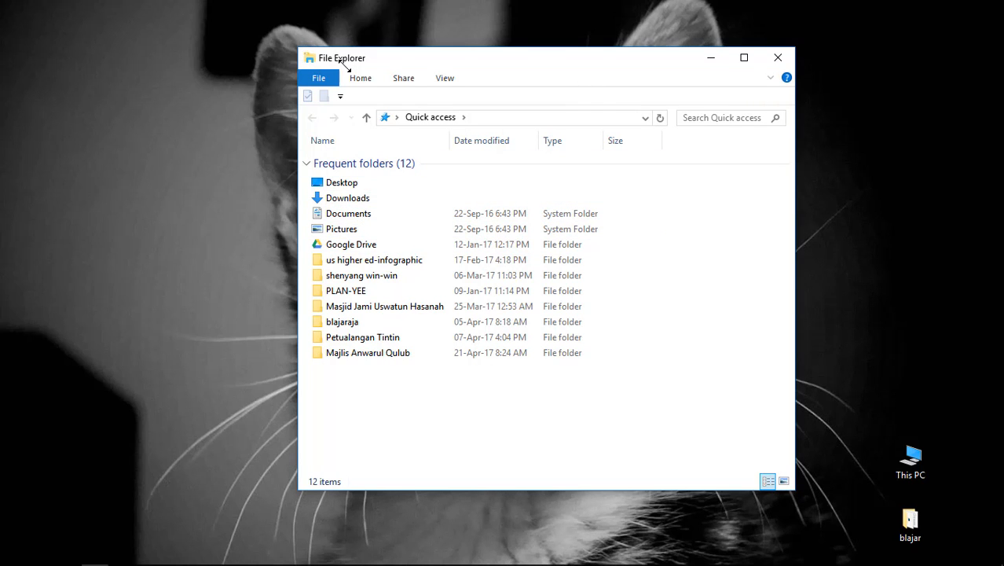
drag(344, 65, 357, 77)
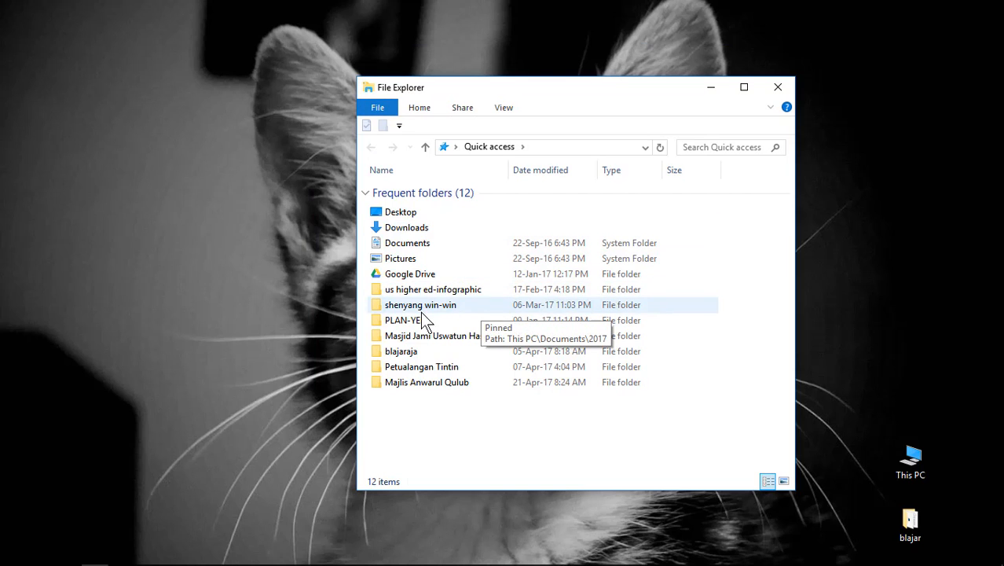
click(411, 291)
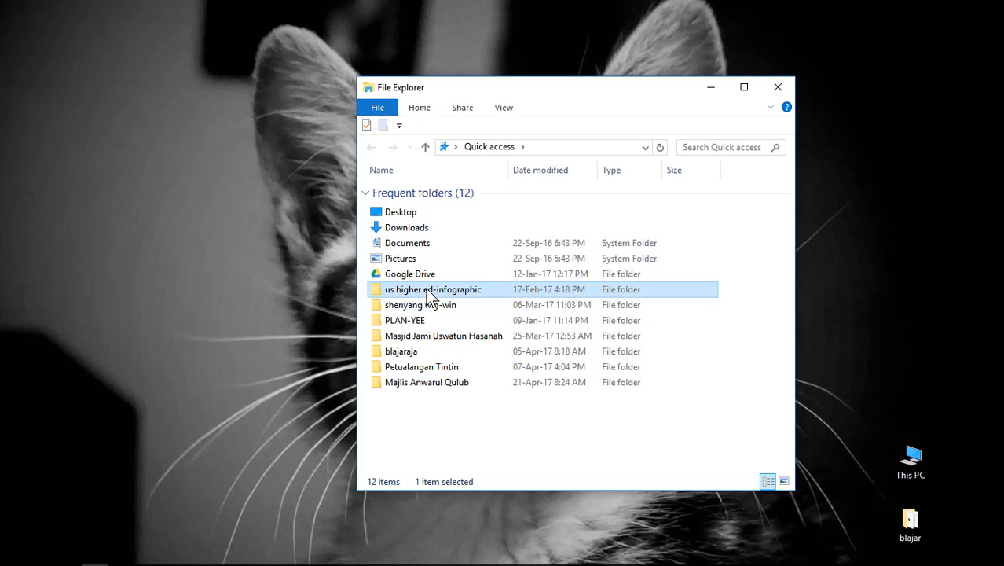
drag(431, 298, 542, 50)
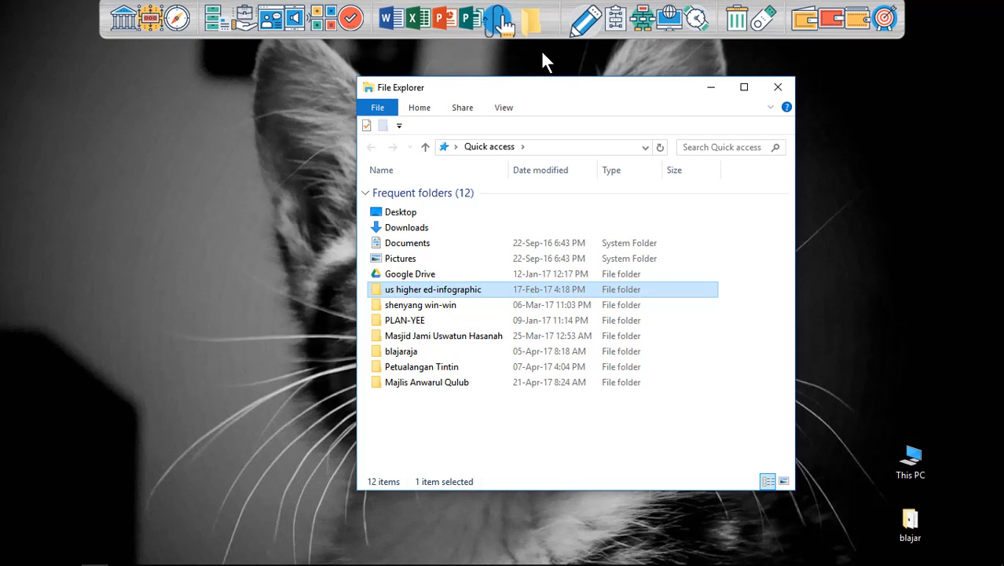
click(780, 88)
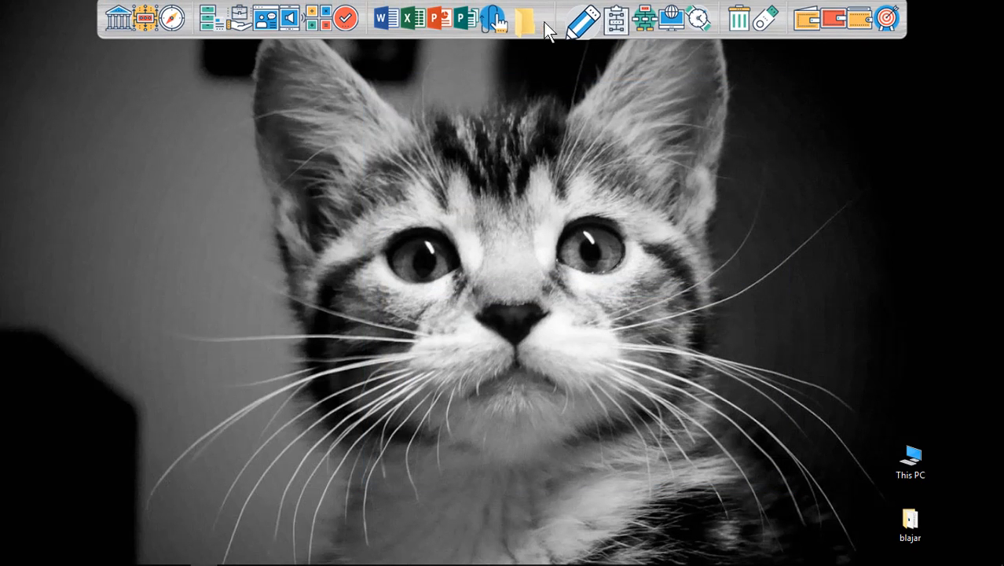
Test the us higher ed-infographic dock shortcut by opening its folder window and closing it again, twice
click(526, 22)
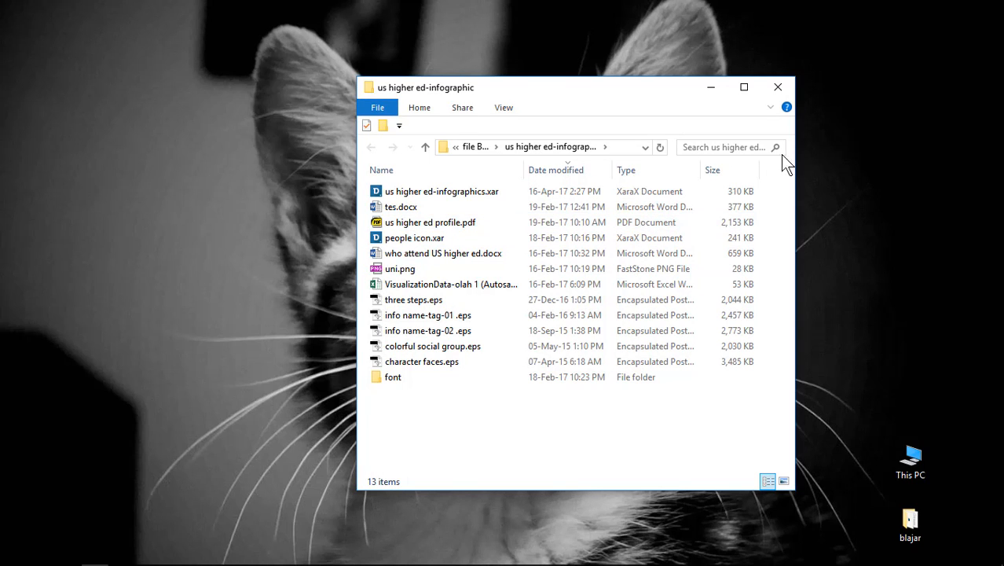
mouse_move(533, 23)
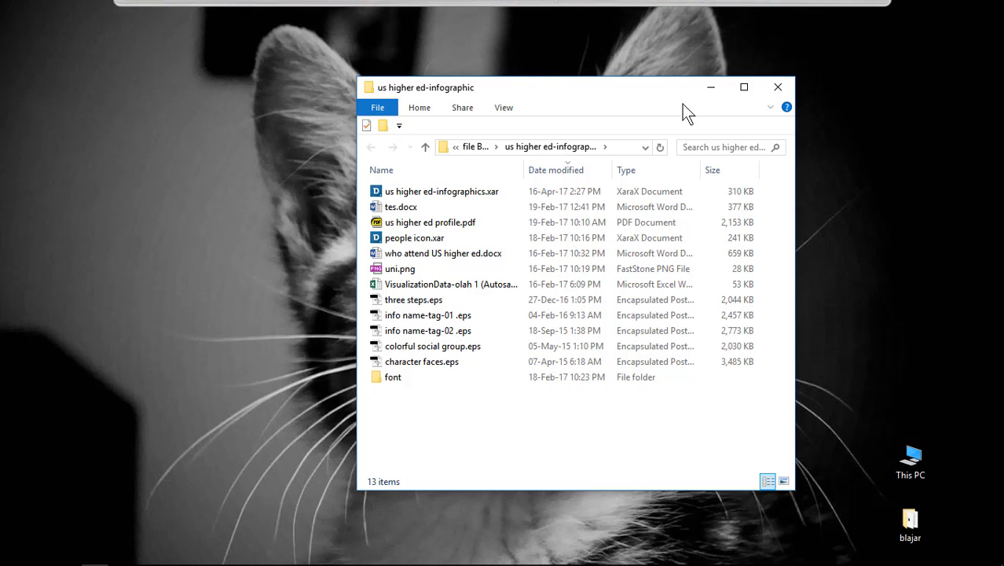
click(778, 89)
mouse_move(678, 7)
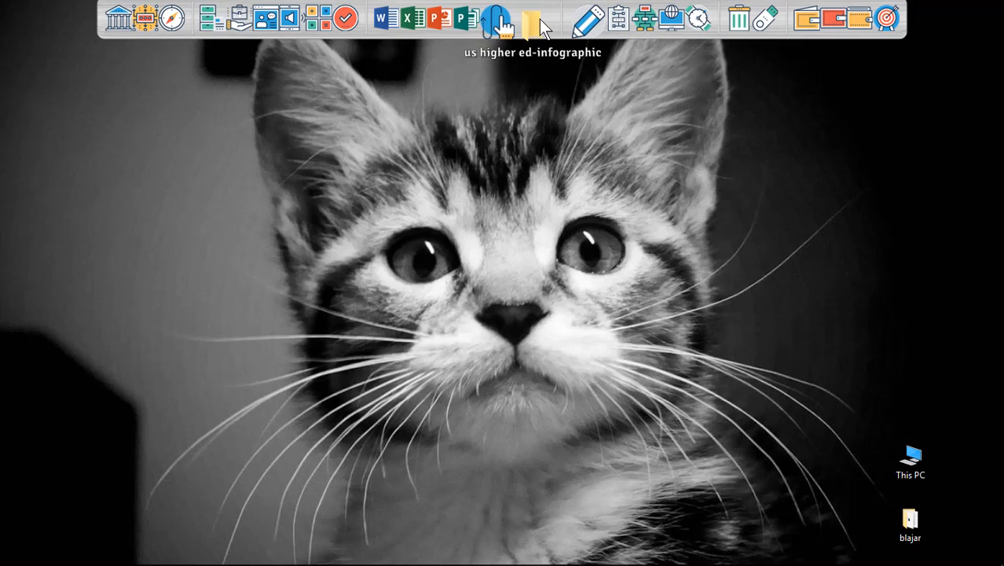
click(539, 20)
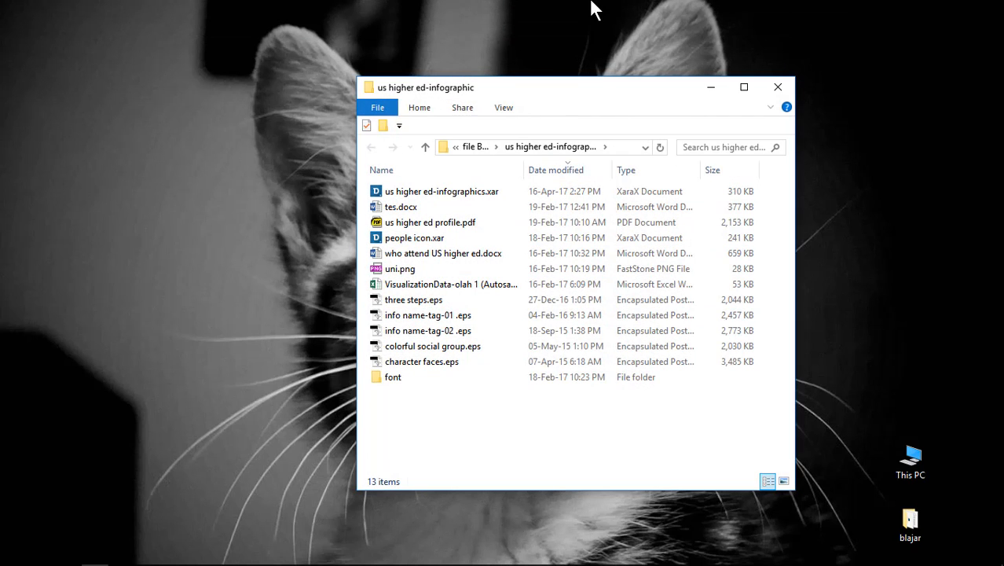
click(776, 88)
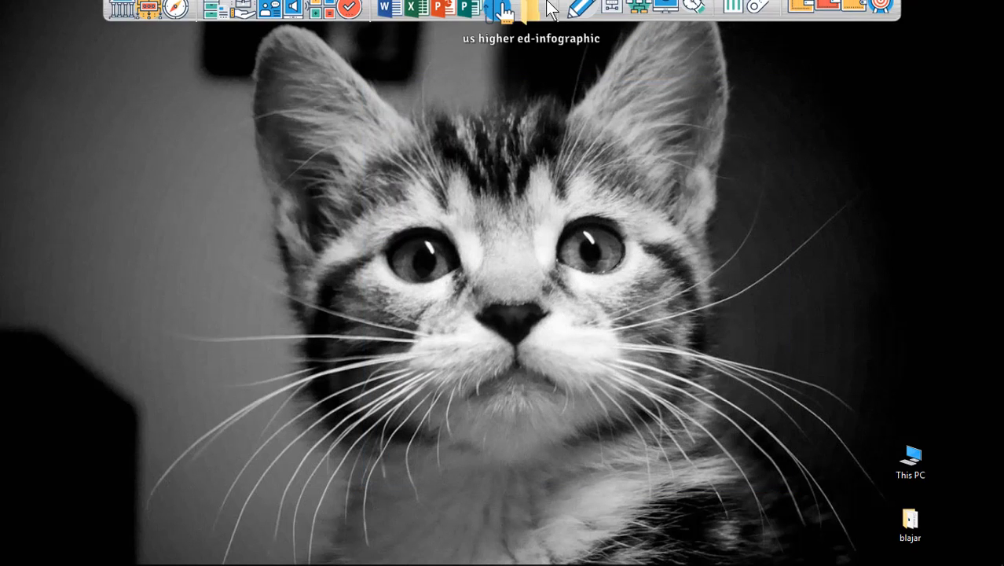
Compare the expandable graphics stack in the dock with the separate window opened by the us higher ed-infographic shortcut
click(577, 22)
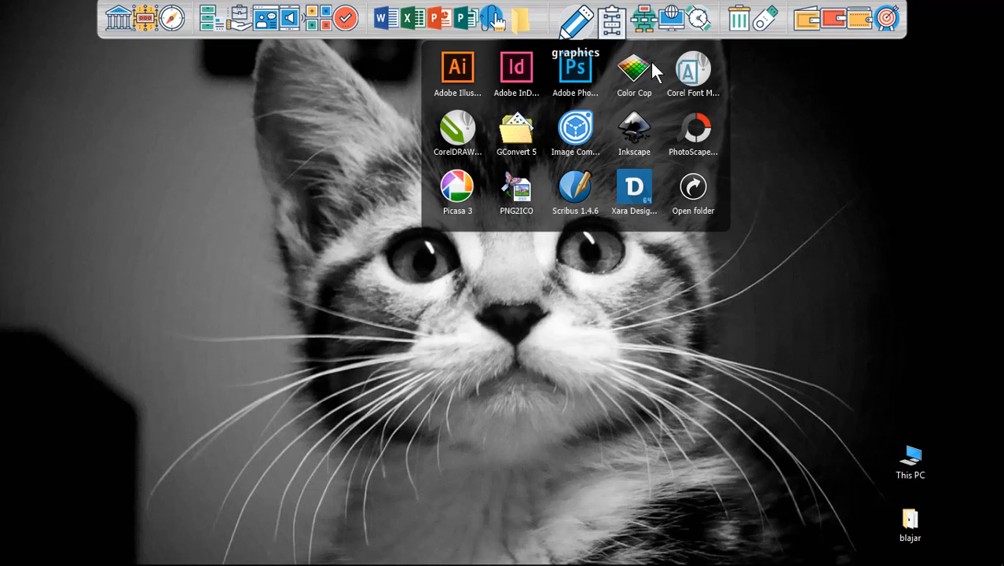
click(578, 24)
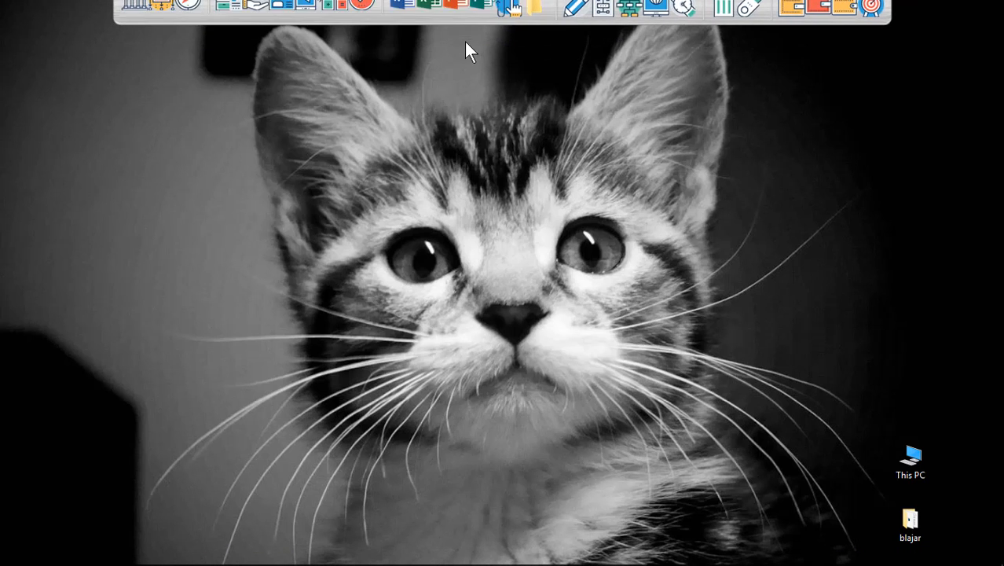
click(537, 22)
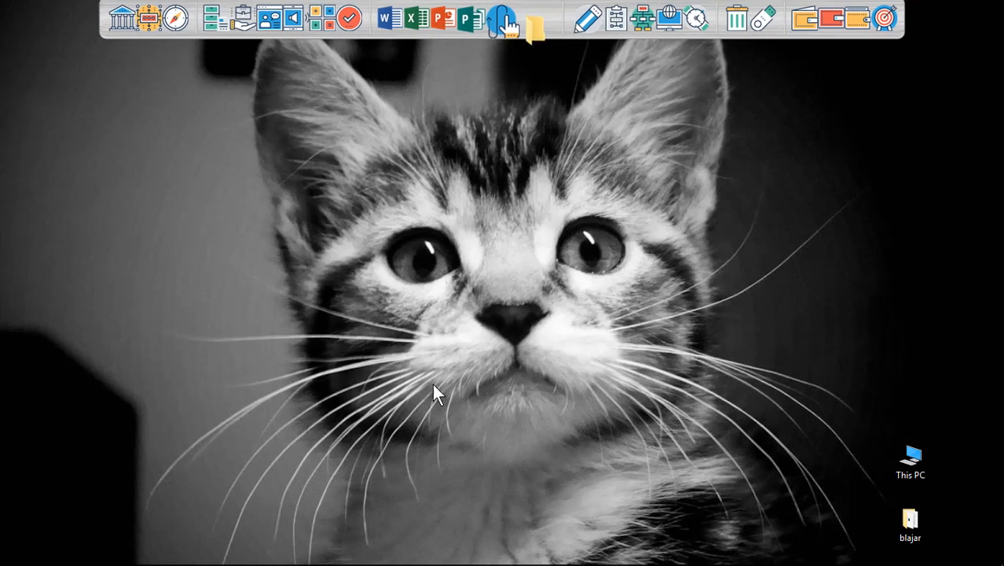
drag(657, 93, 432, 98)
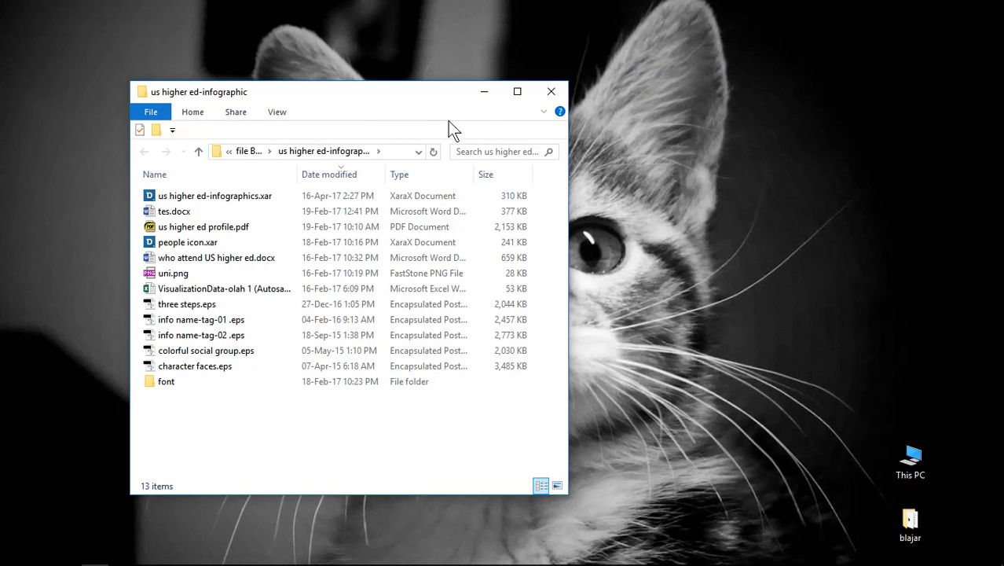
click(550, 92)
mouse_move(546, 6)
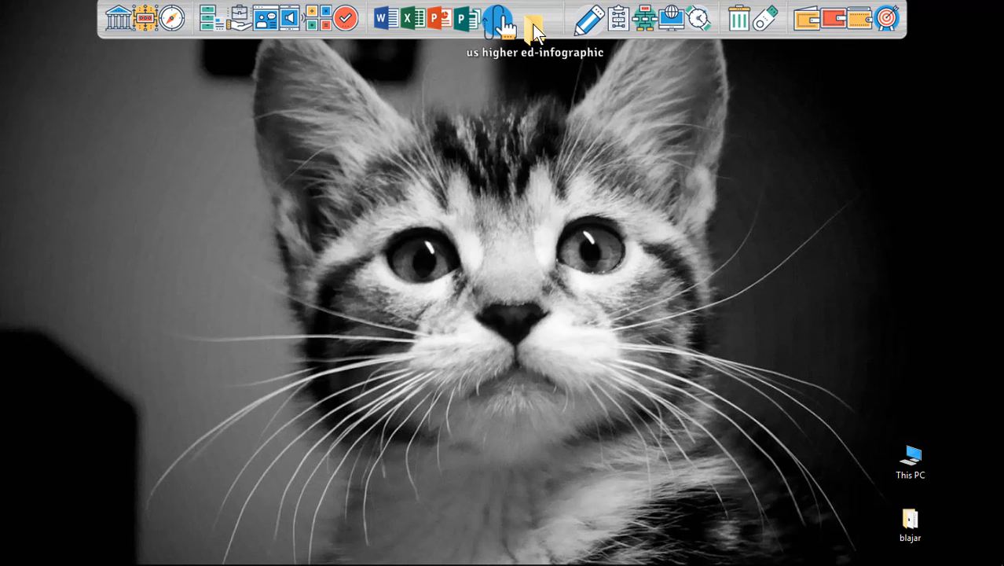
click(533, 30)
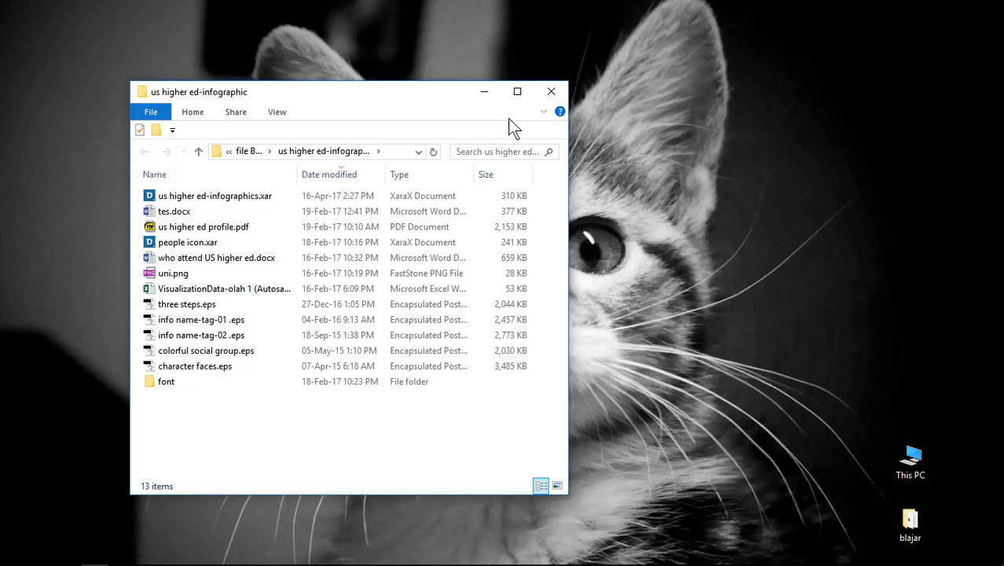
click(551, 95)
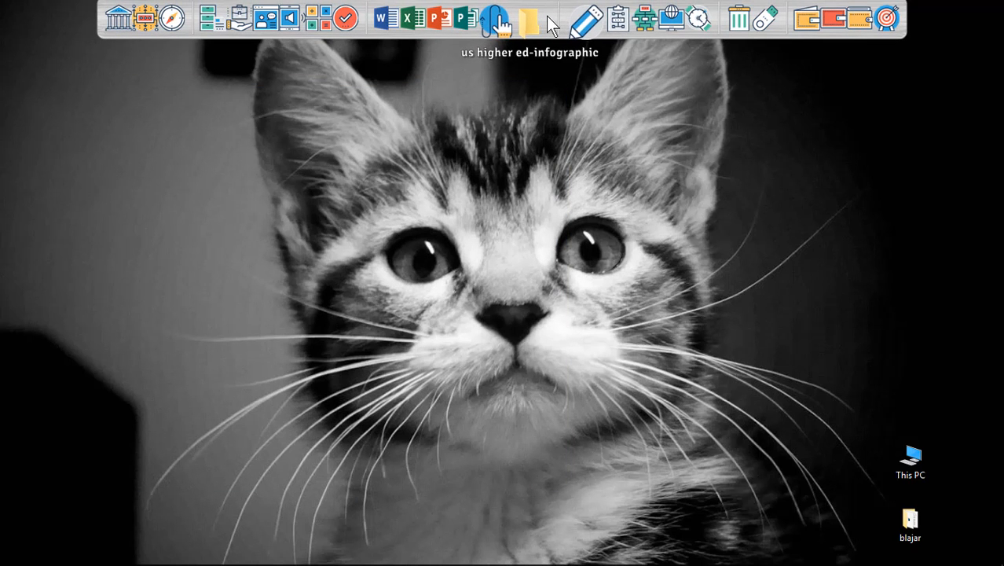
Add a Stack Docklet to the dock beside the us higher ed-infographic folder icon
right_click(546, 18)
mouse_move(609, 61)
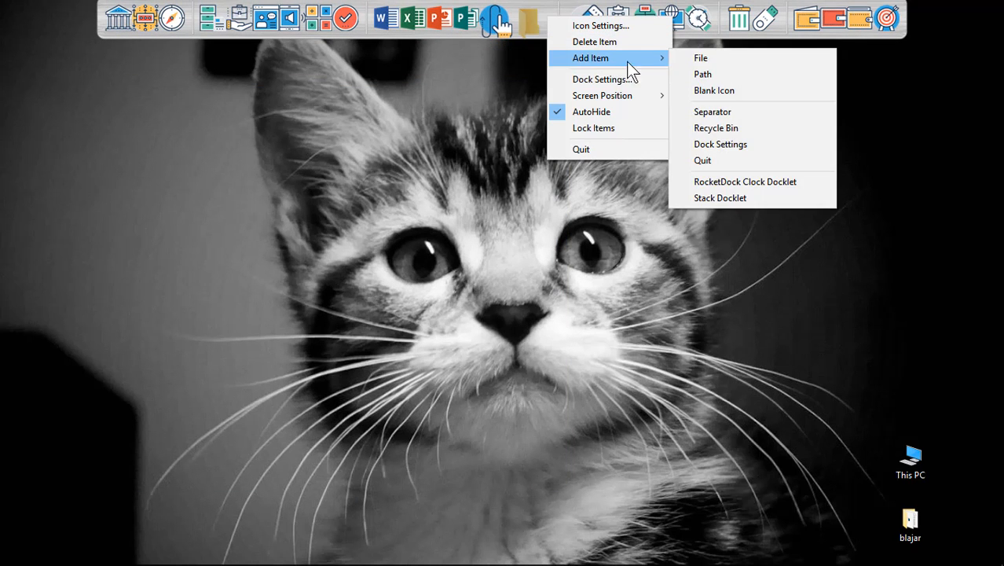
click(737, 196)
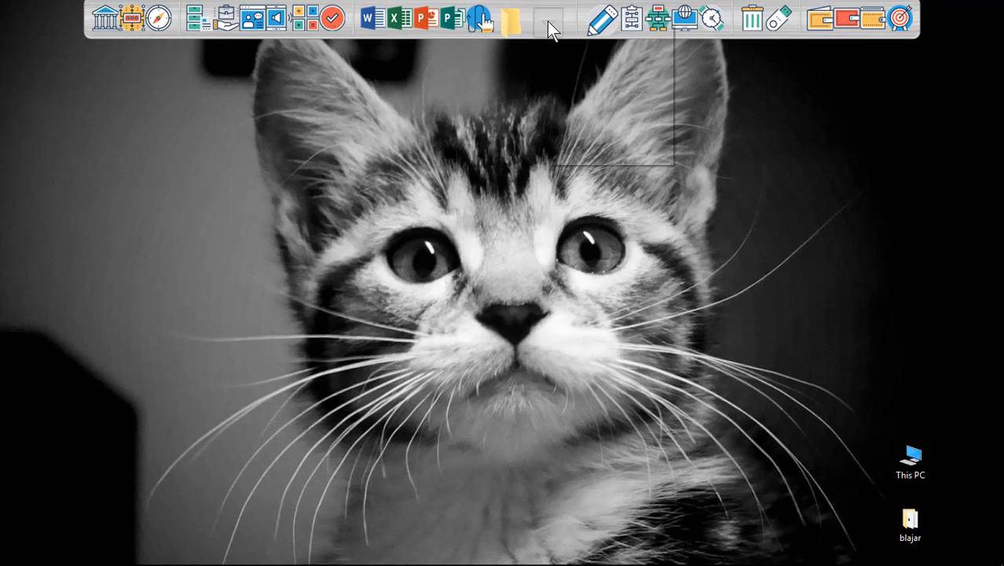
Open the new Stack Docklet's settings and expand Documents in the folder chooser
right_click(547, 21)
click(574, 29)
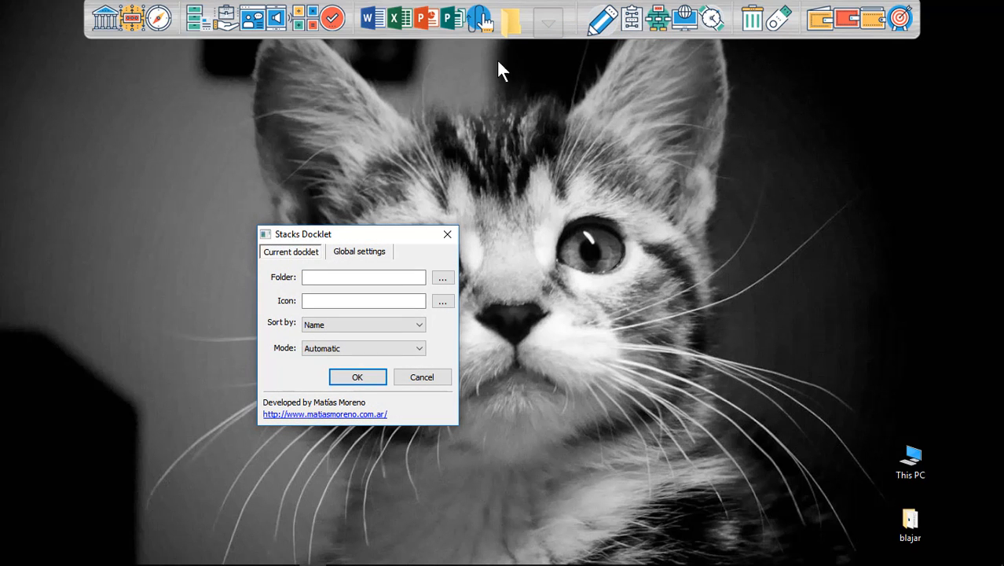
click(441, 276)
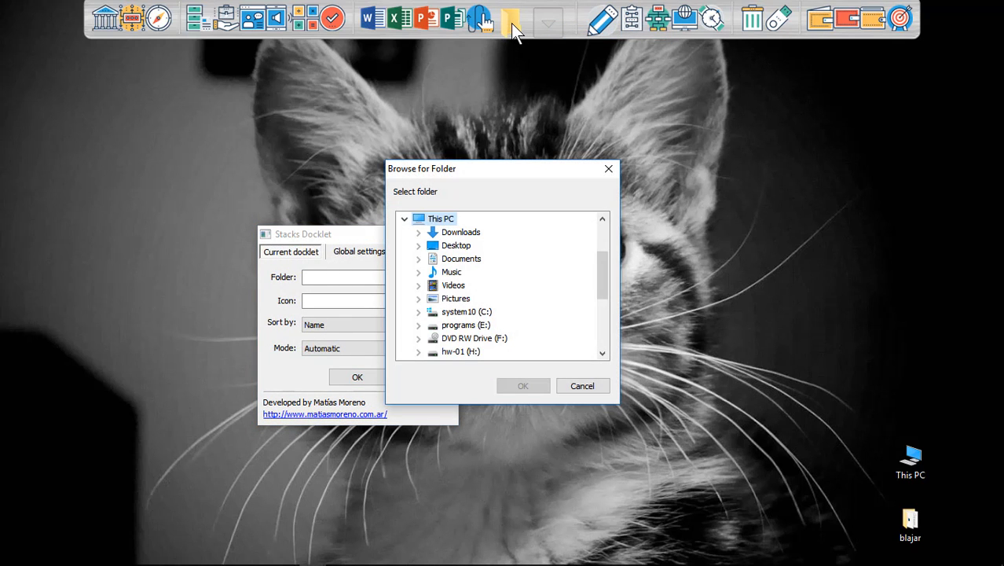
click(419, 259)
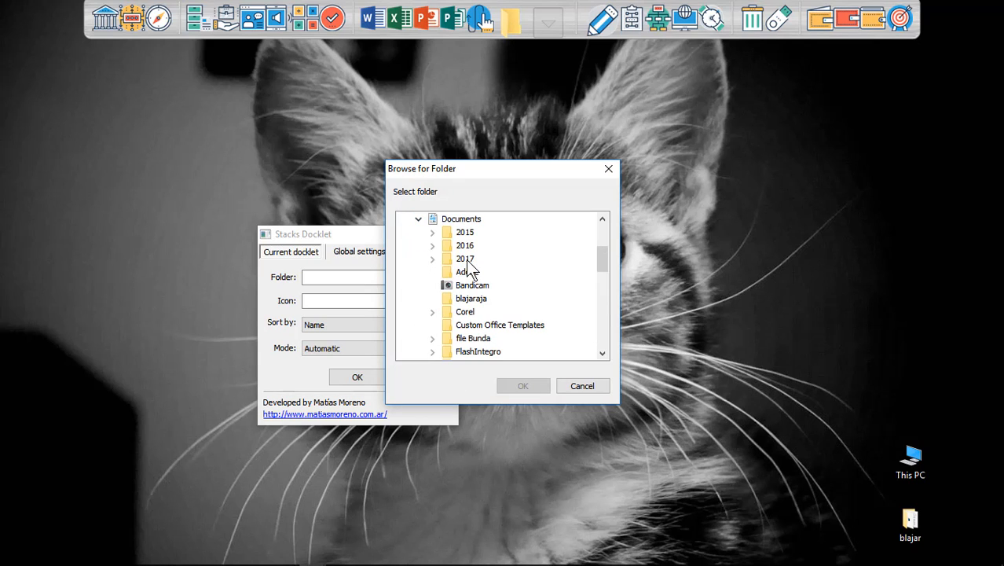
double_click(467, 261)
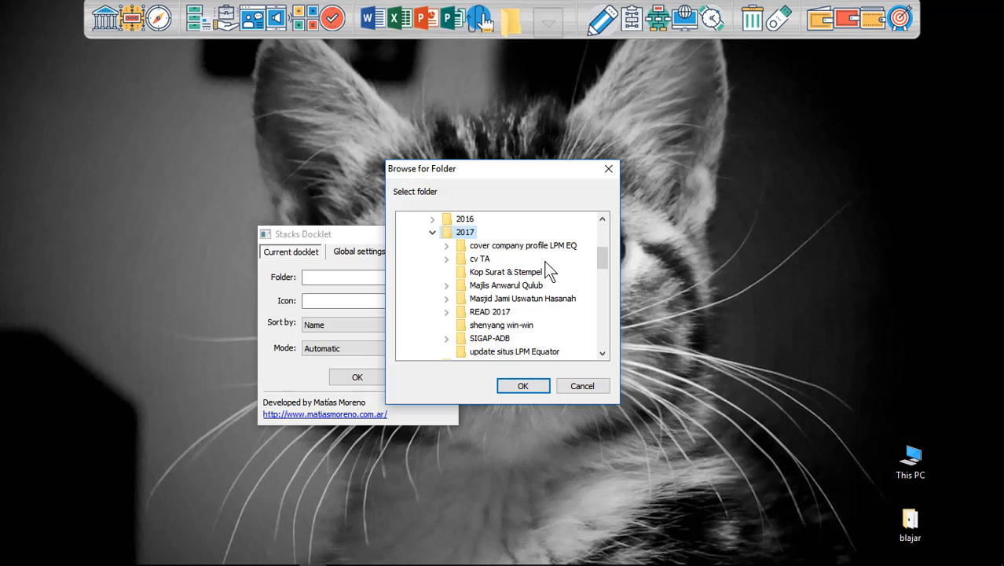
drag(597, 262, 599, 267)
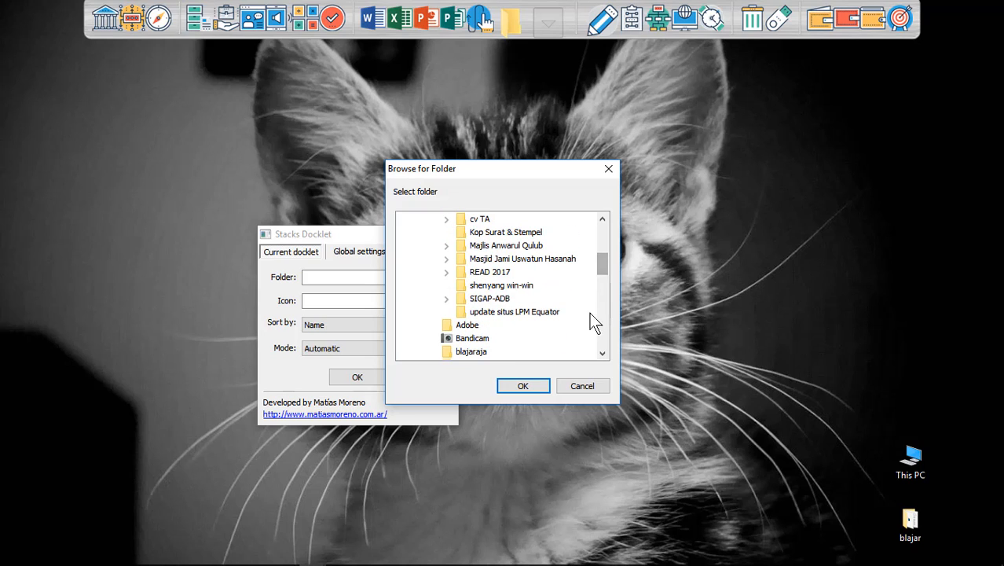
scroll(555, 286, up, 2)
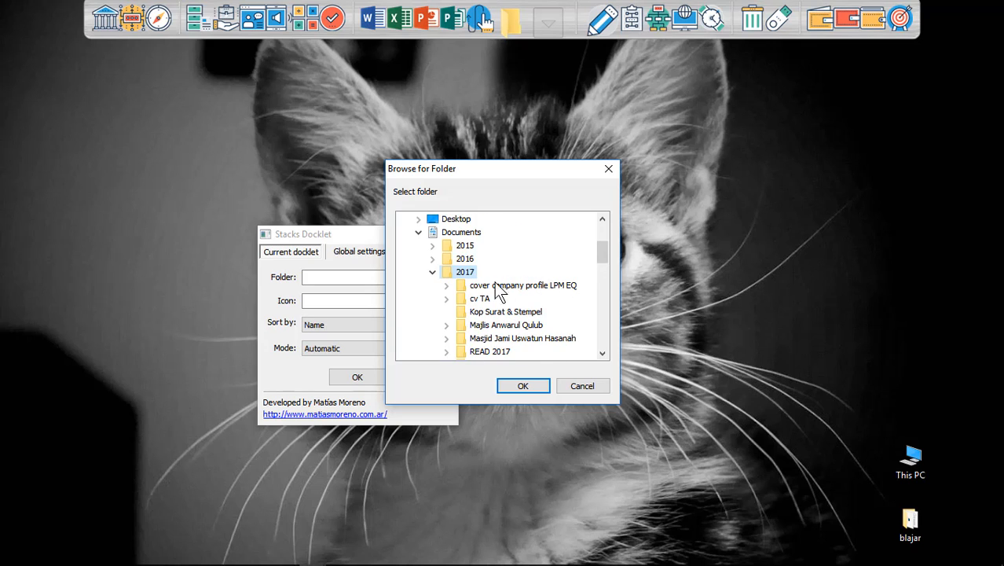
click(467, 260)
click(433, 271)
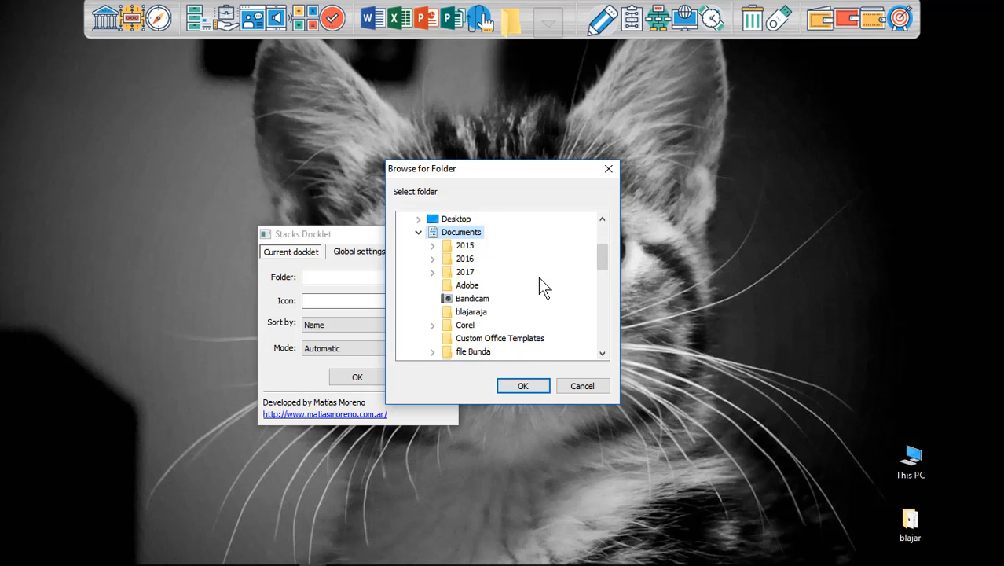
Set the docklet's folder to us higher ed-infographic inside file Bunda under Documents
scroll(538, 276, down, 1)
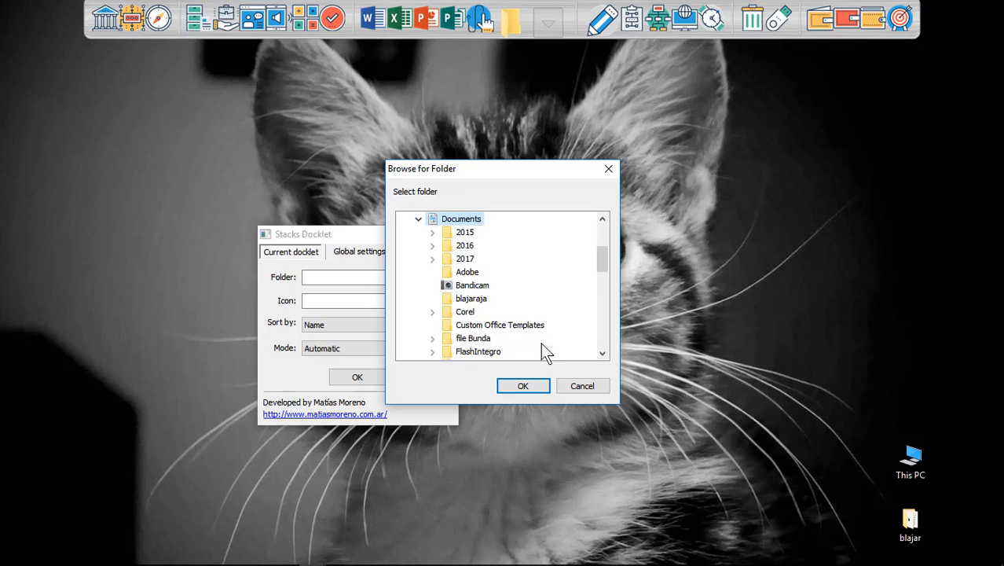
double_click(499, 338)
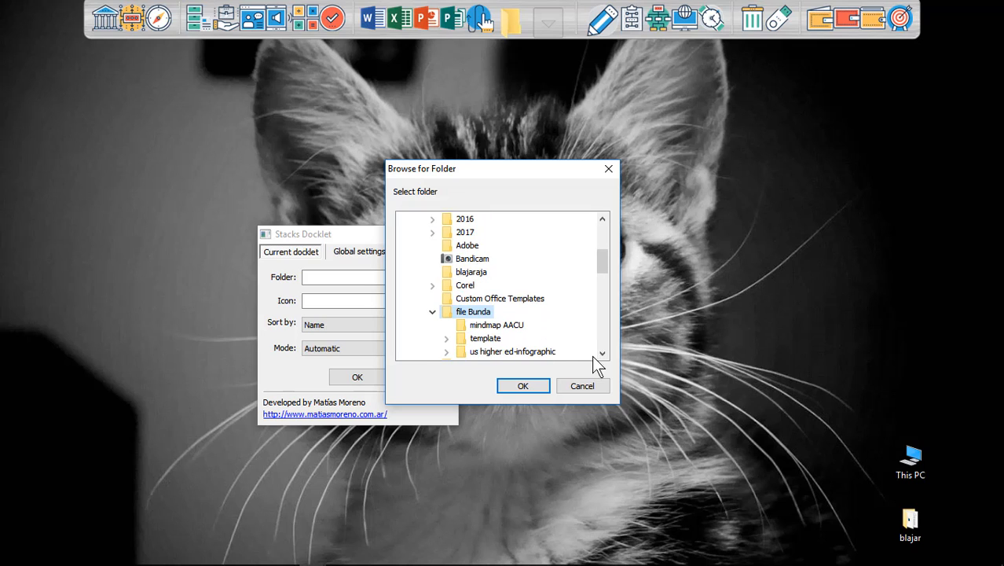
click(549, 353)
click(602, 354)
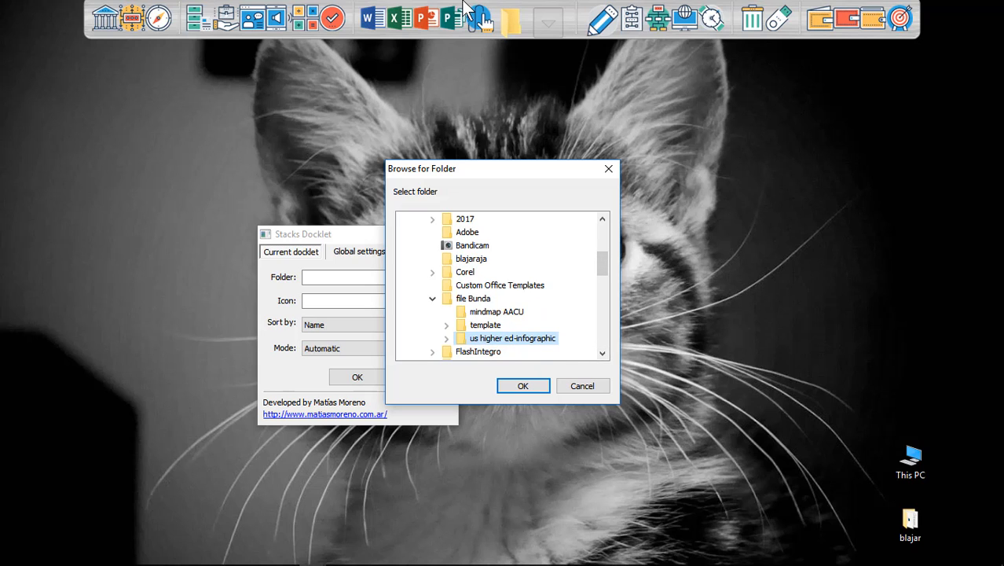
click(522, 385)
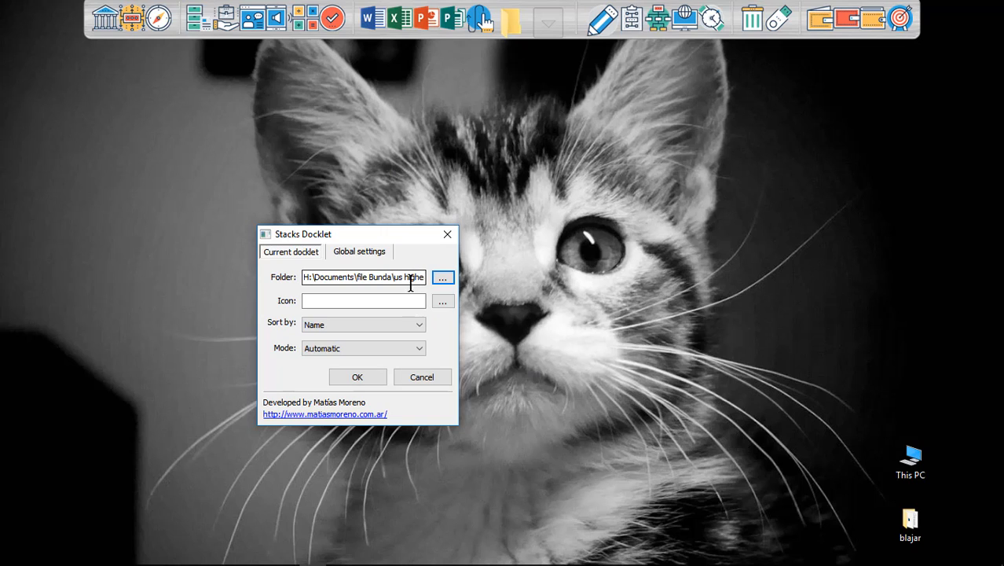
click(381, 299)
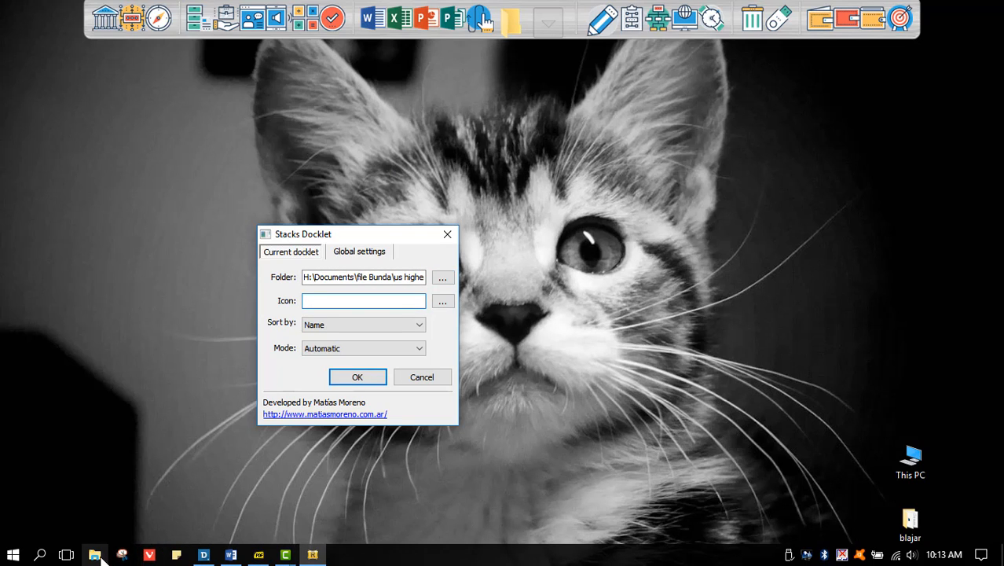
click(98, 555)
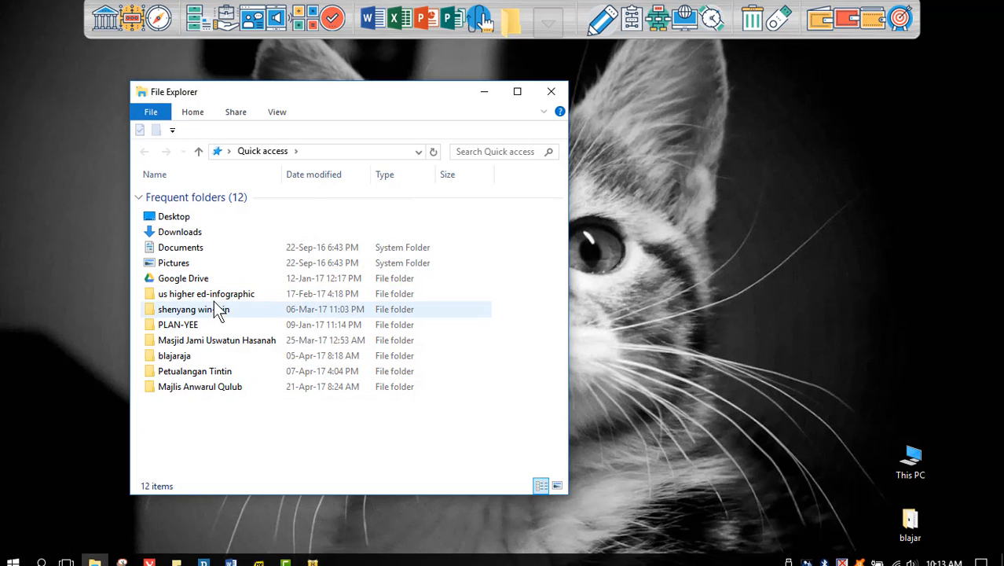
click(551, 91)
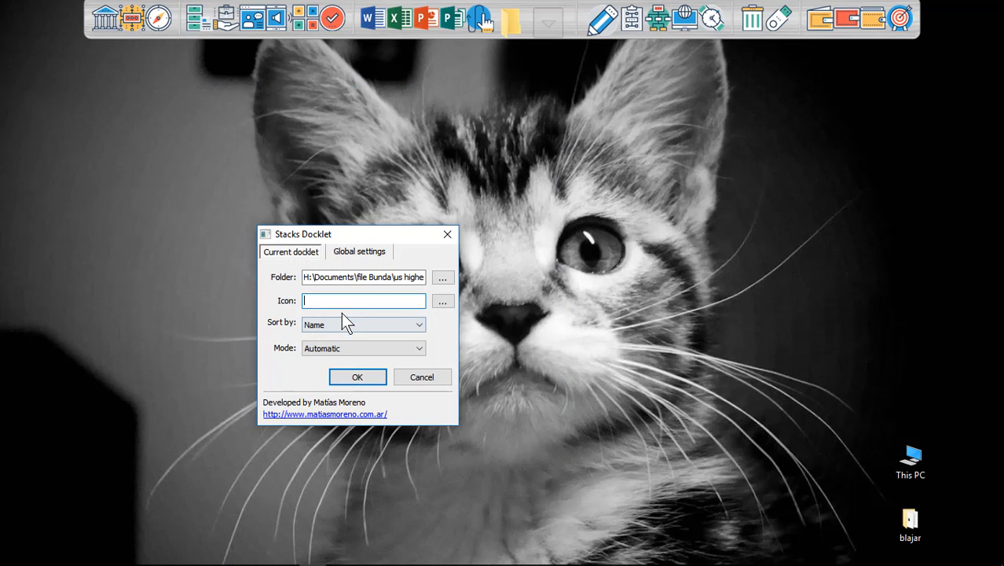
Assign the 301-browser-2.png icon from the PLAN-YEE icons folder to the docklet and apply its settings
click(443, 301)
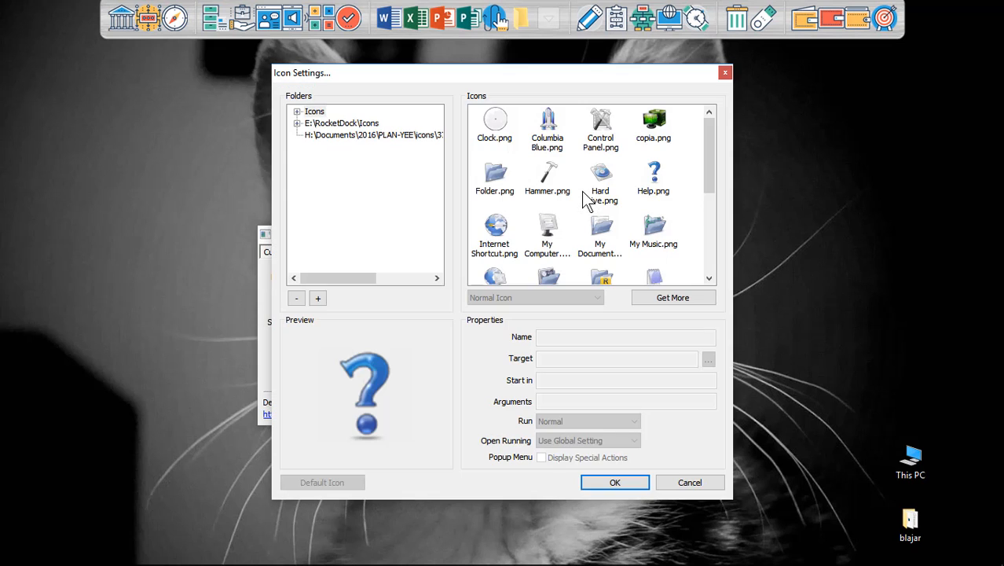
click(412, 136)
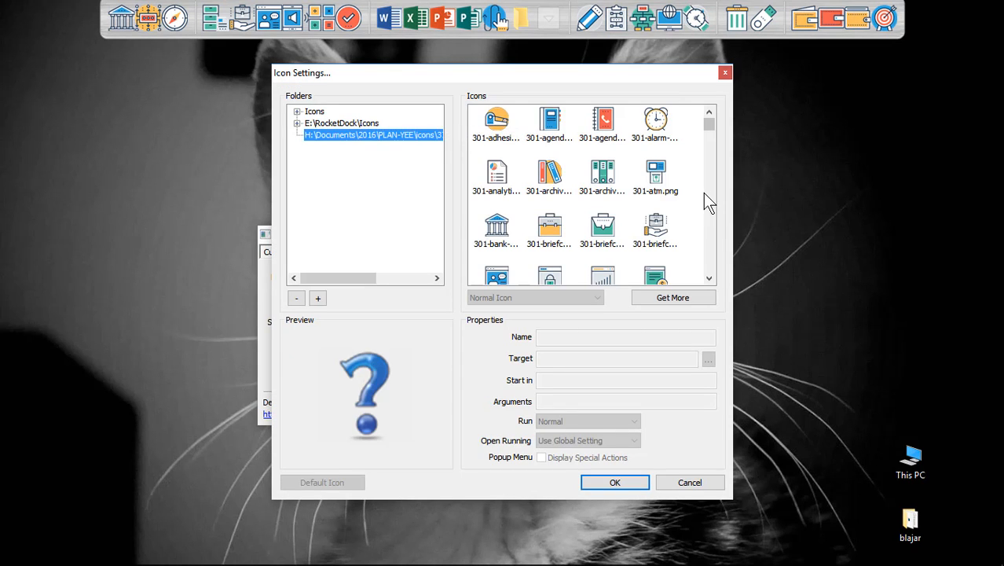
click(708, 278)
click(609, 228)
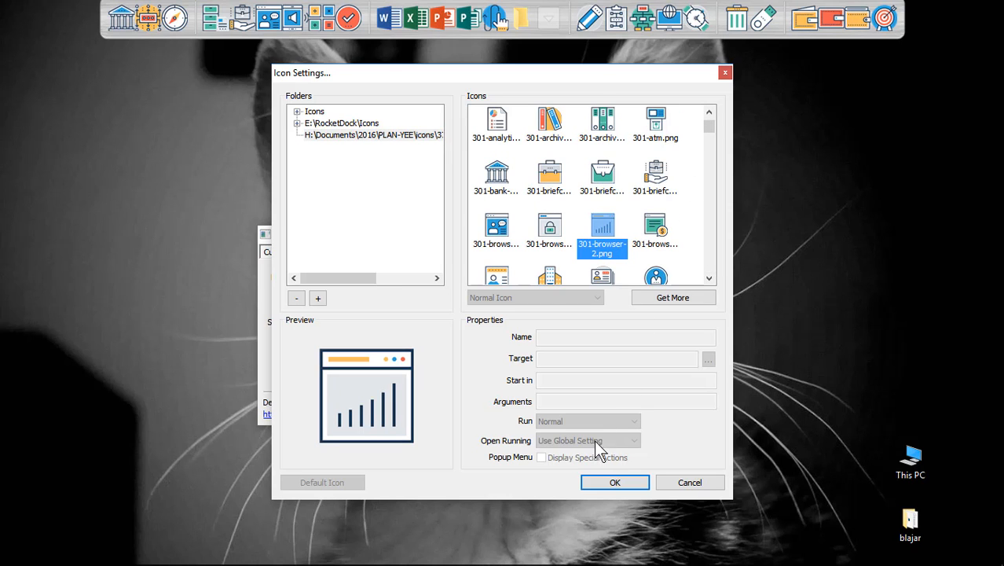
click(603, 480)
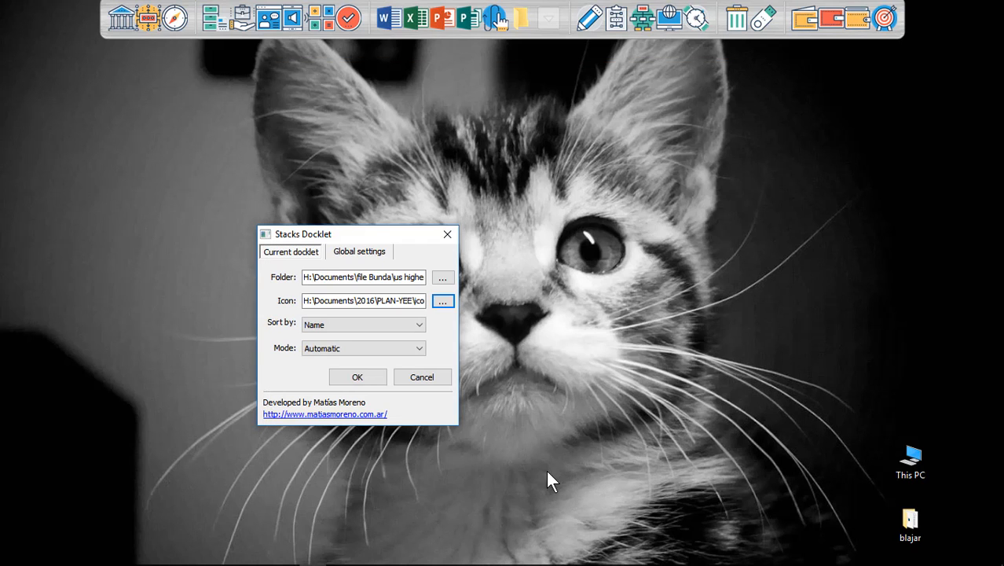
click(358, 377)
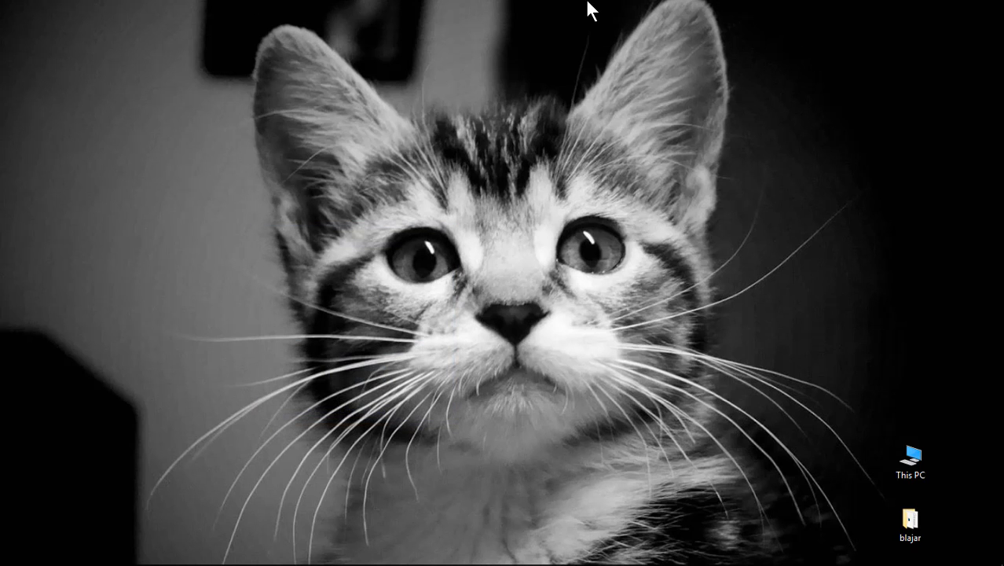
Compare the us higher ed-infographic folder window opened by the plain shortcut with the expanded stack of the new docklet
mouse_move(585, 1)
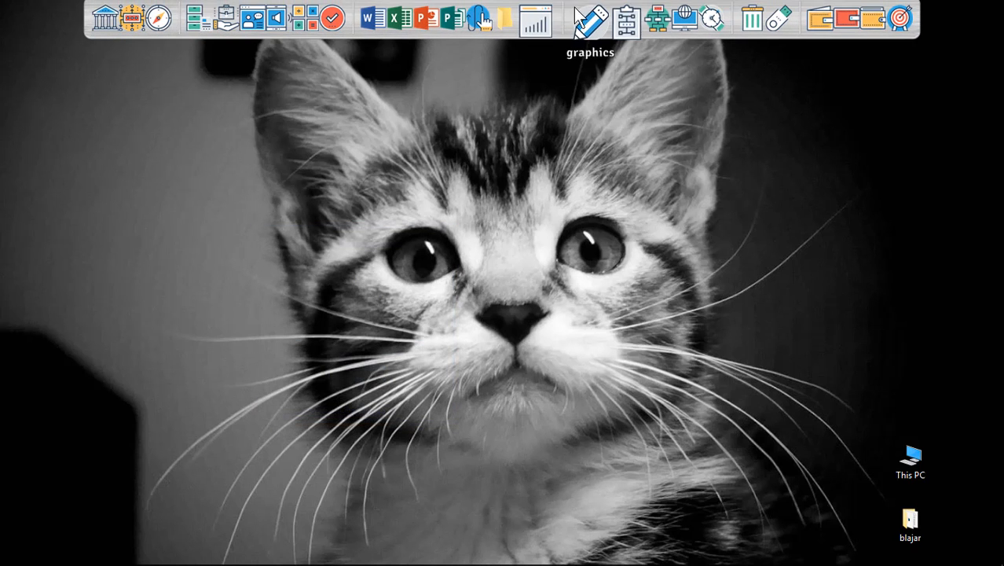
click(520, 30)
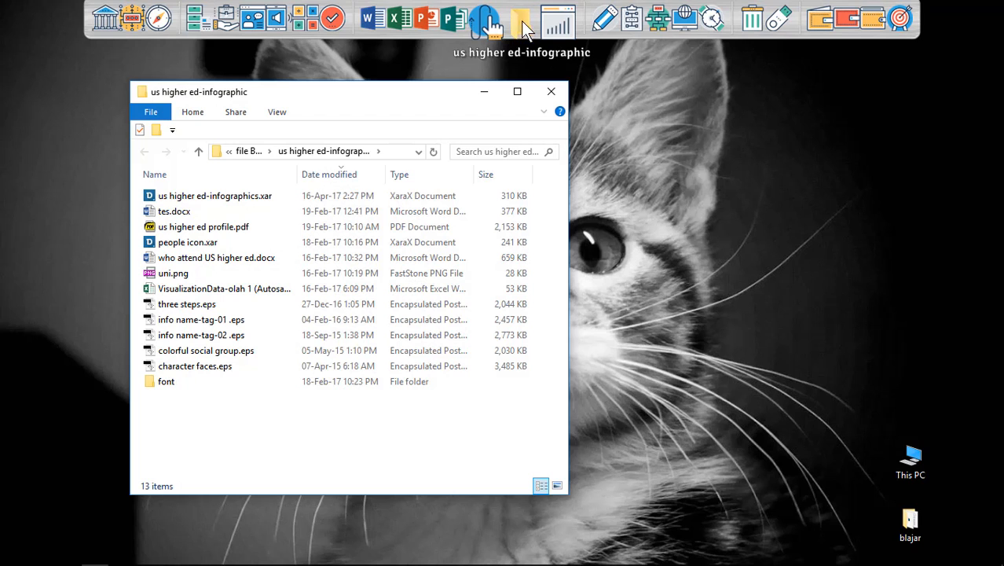
click(550, 30)
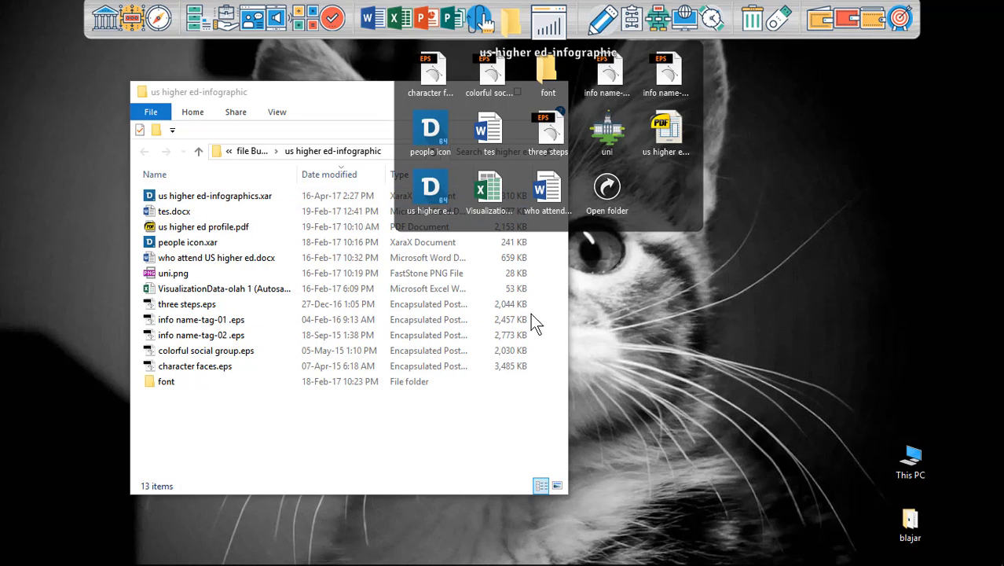
drag(272, 94, 222, 148)
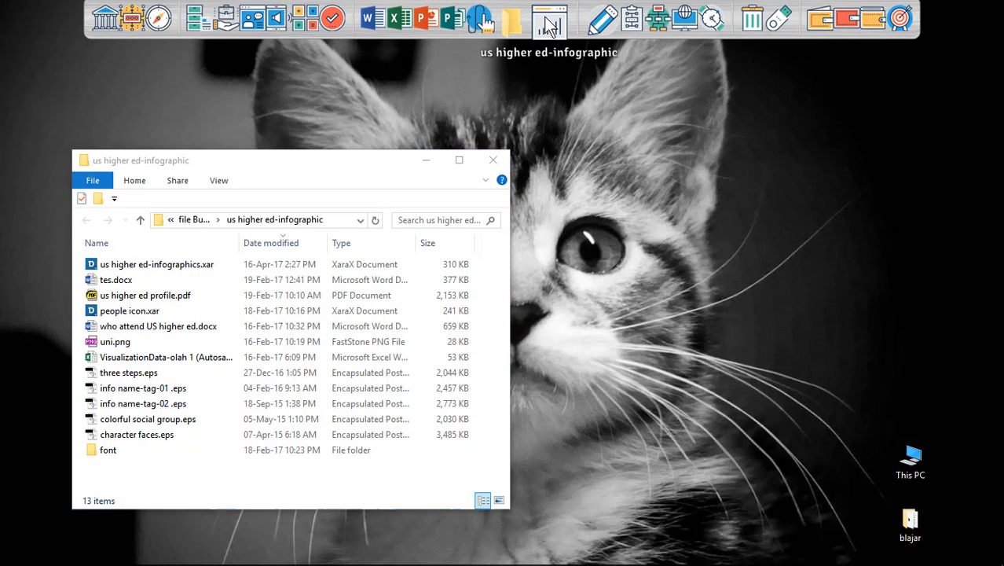
click(548, 23)
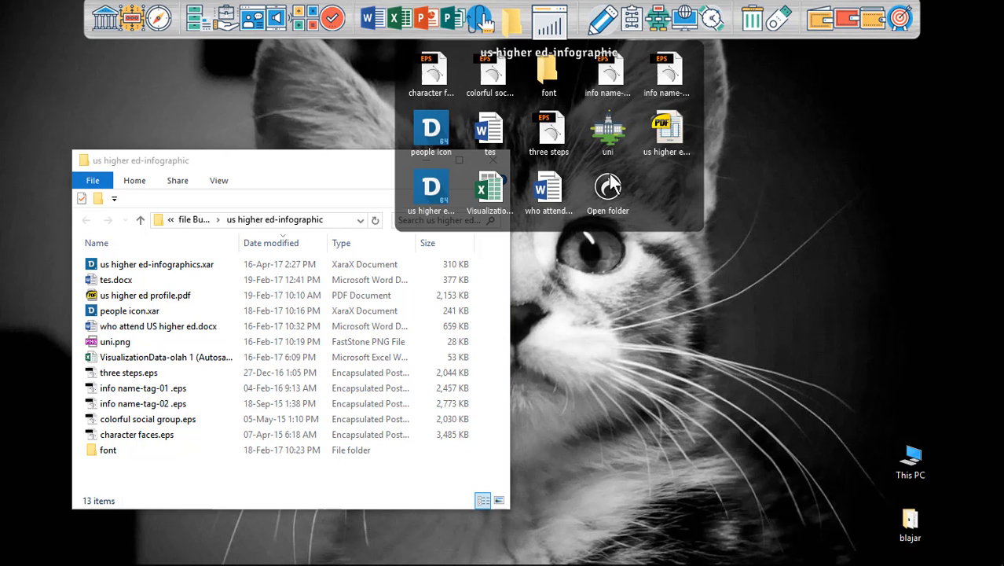
Test the stack by opening the who attend US higher ed document from it, and minimize the Word windows
click(553, 190)
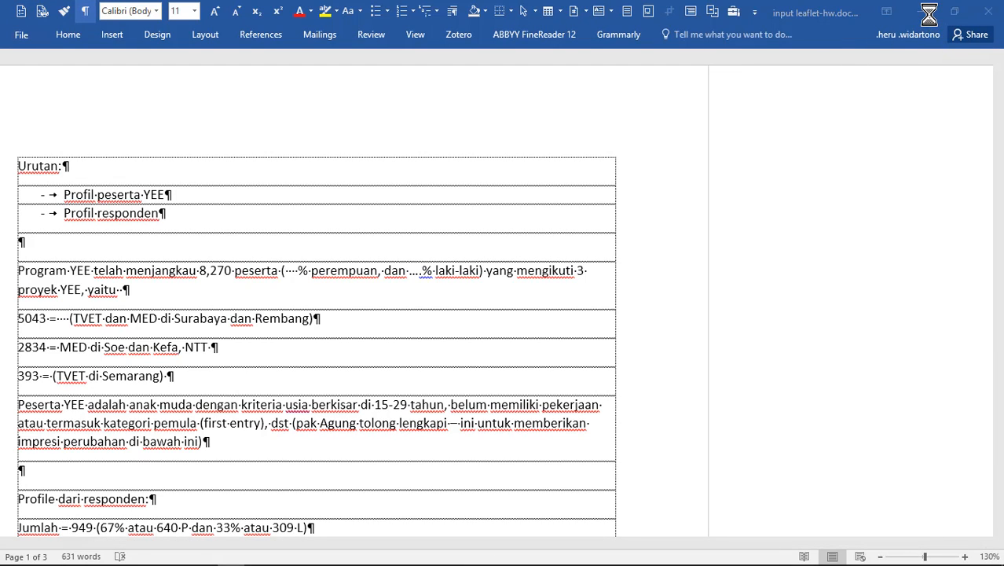
mouse_move(138, 557)
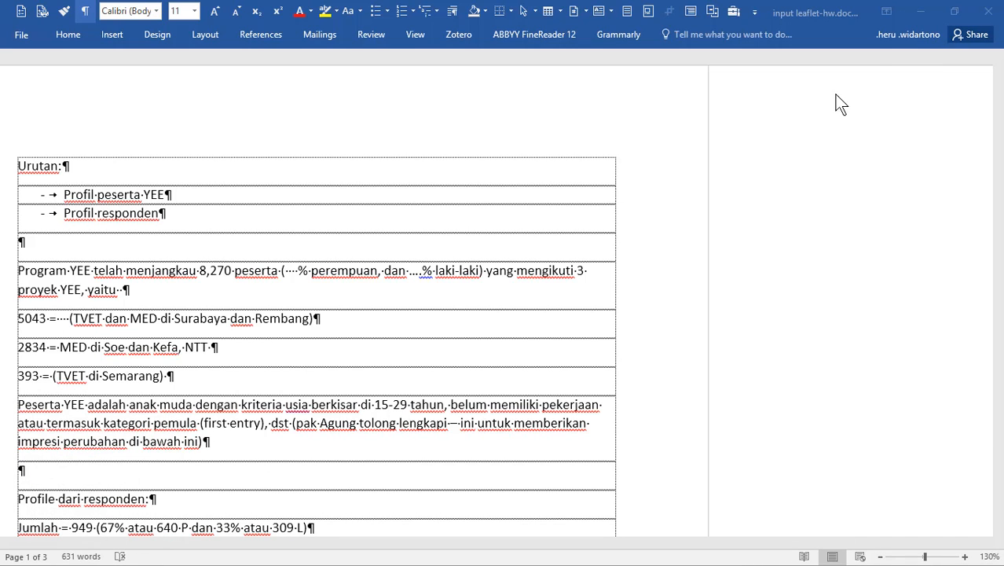
click(917, 15)
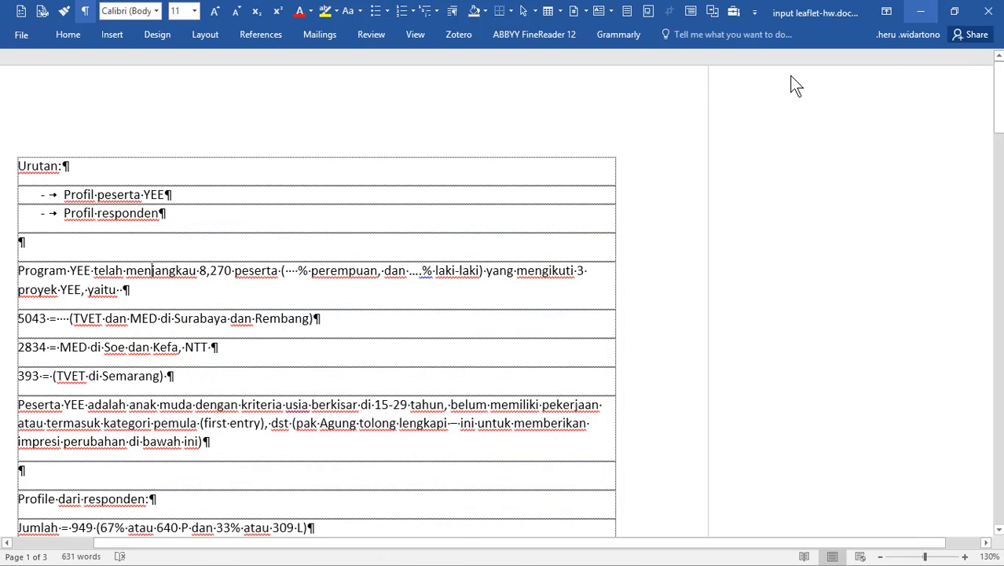
click(921, 12)
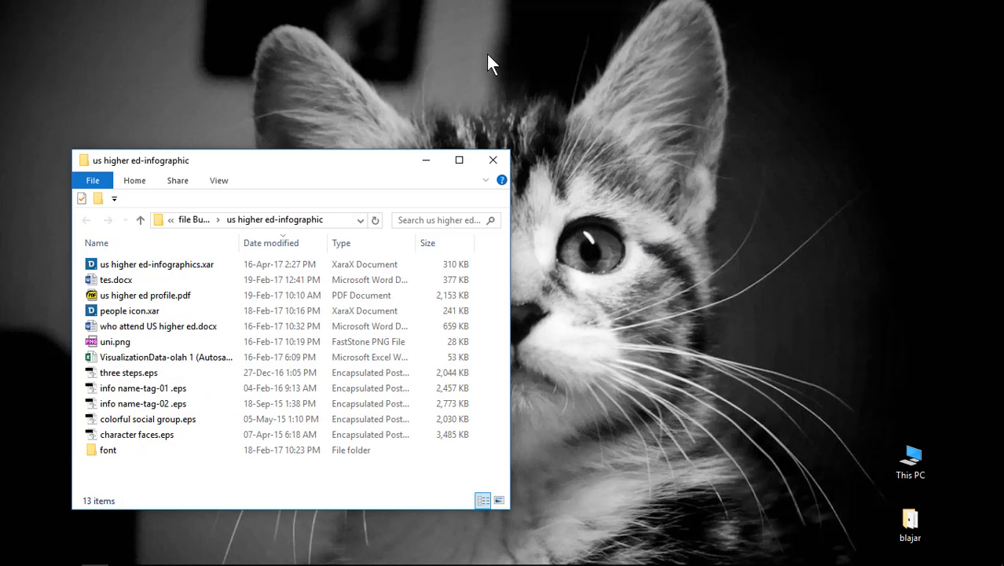
Expand and collapse the us higher ed-infographic stack once more, and close the open folder window
mouse_move(562, 3)
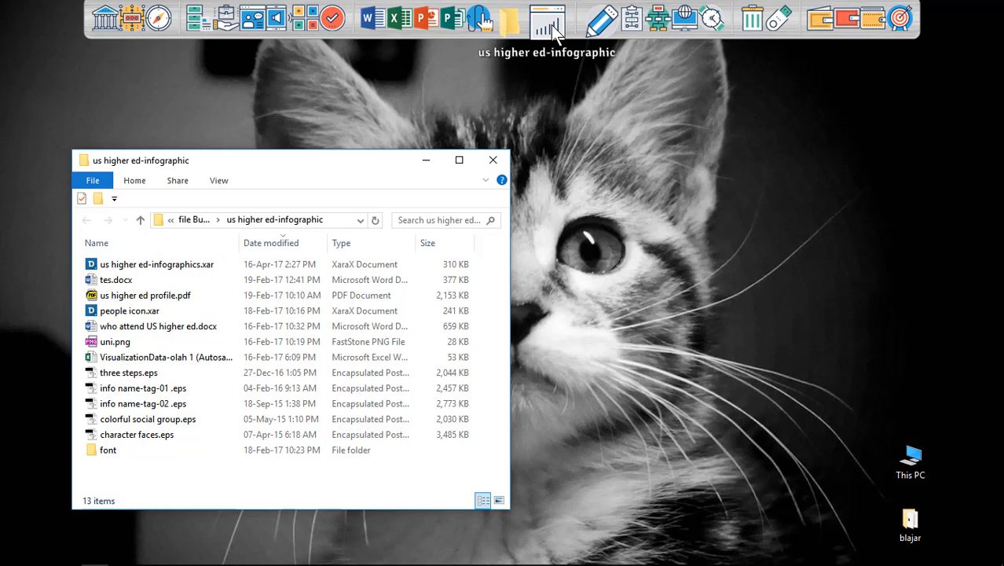
click(551, 25)
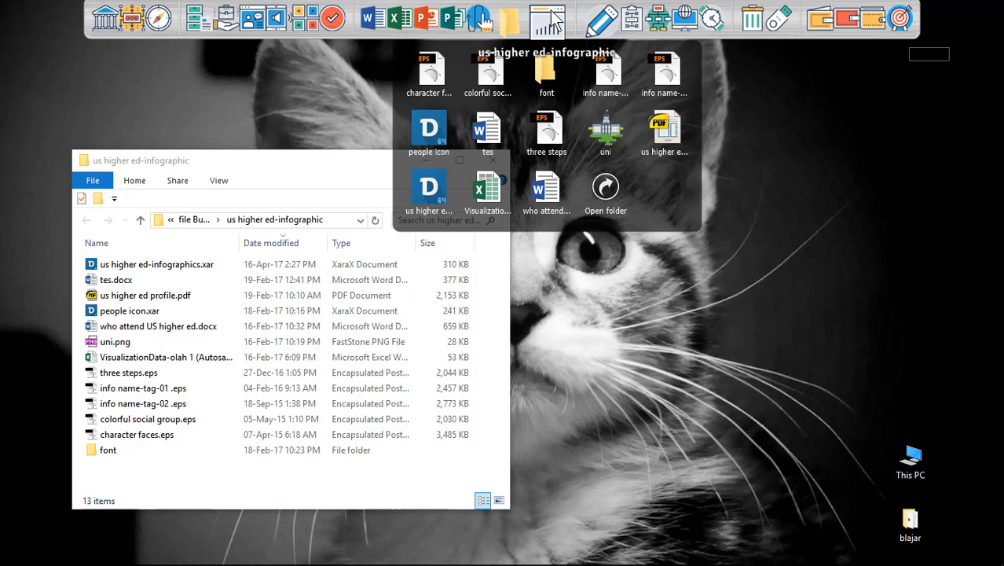
click(808, 161)
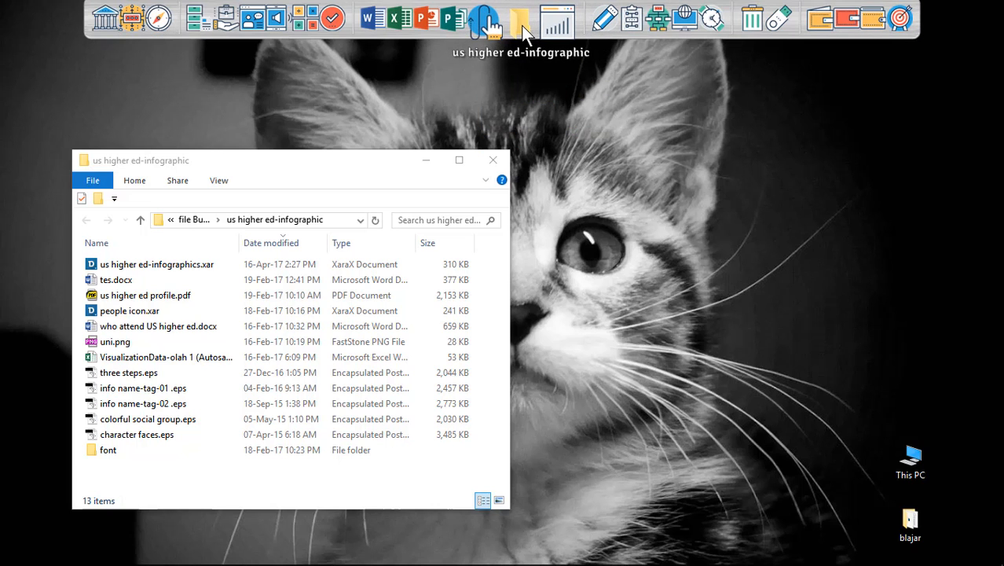
drag(441, 149, 441, 123)
click(494, 138)
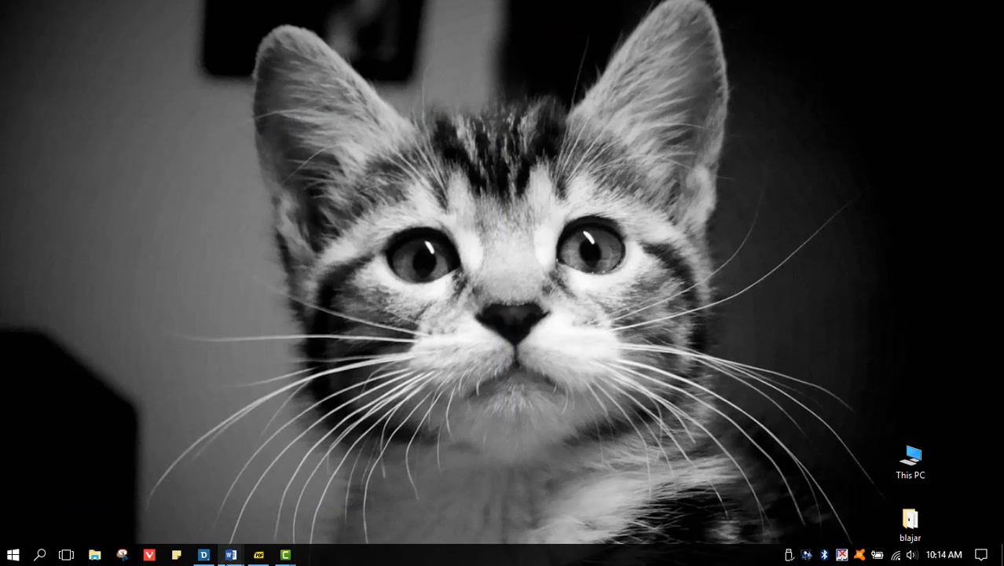
Close the who attend US higher ed document and the remaining input leaflet-hw Word window
mouse_move(232, 555)
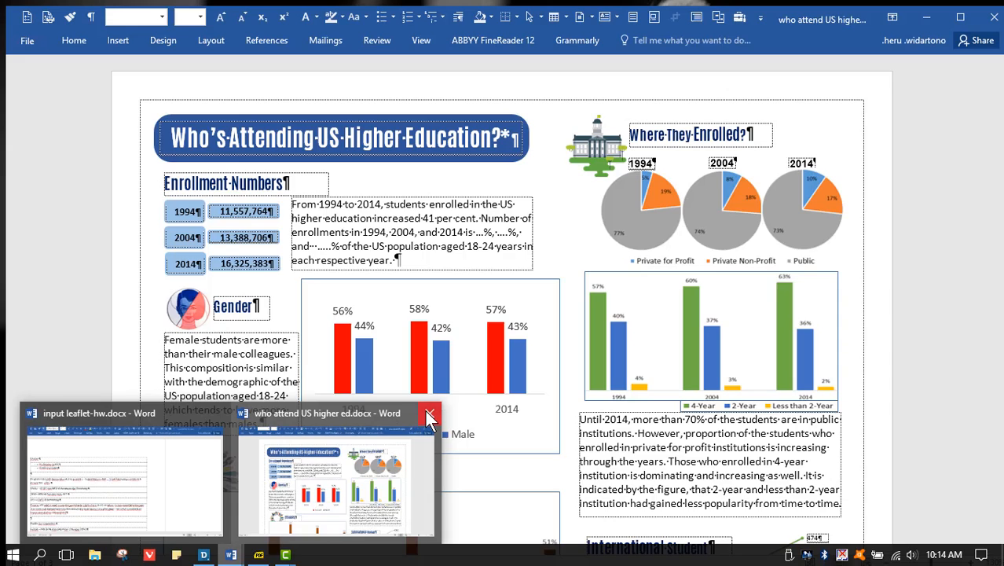
click(392, 428)
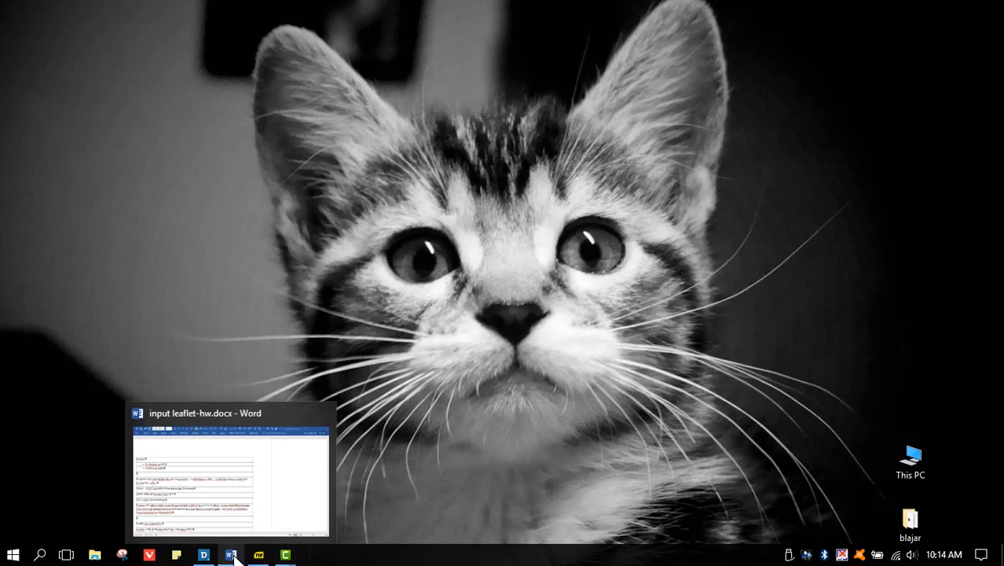
right_click(236, 556)
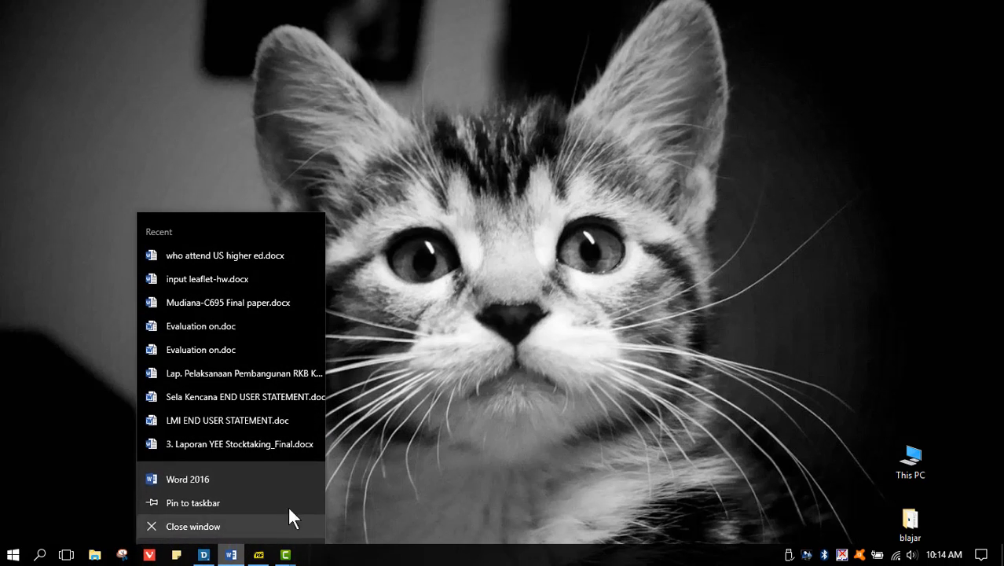
click(224, 531)
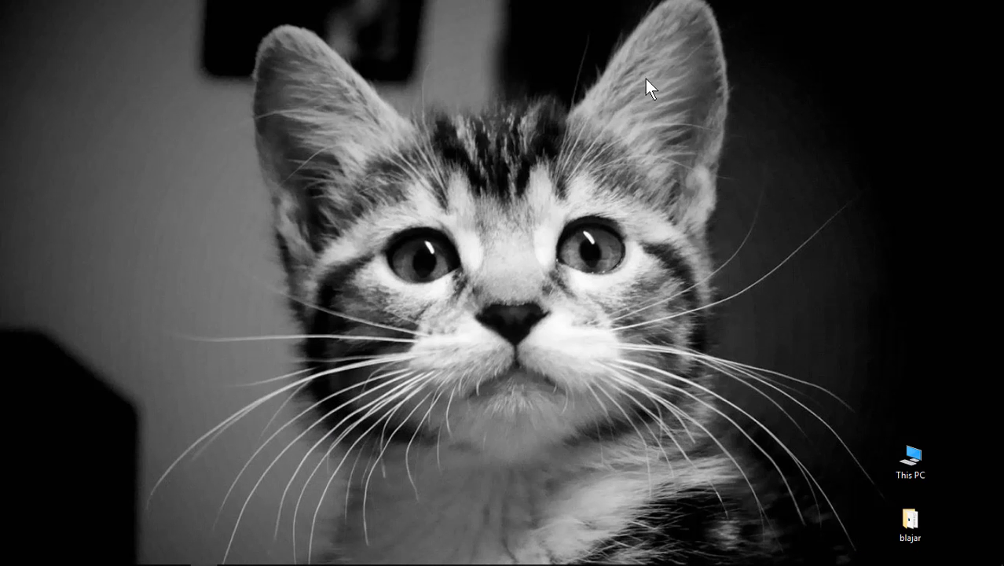
Expand and collapse the office and graphics stacks on the dock to examine the programs they contain
mouse_move(667, 4)
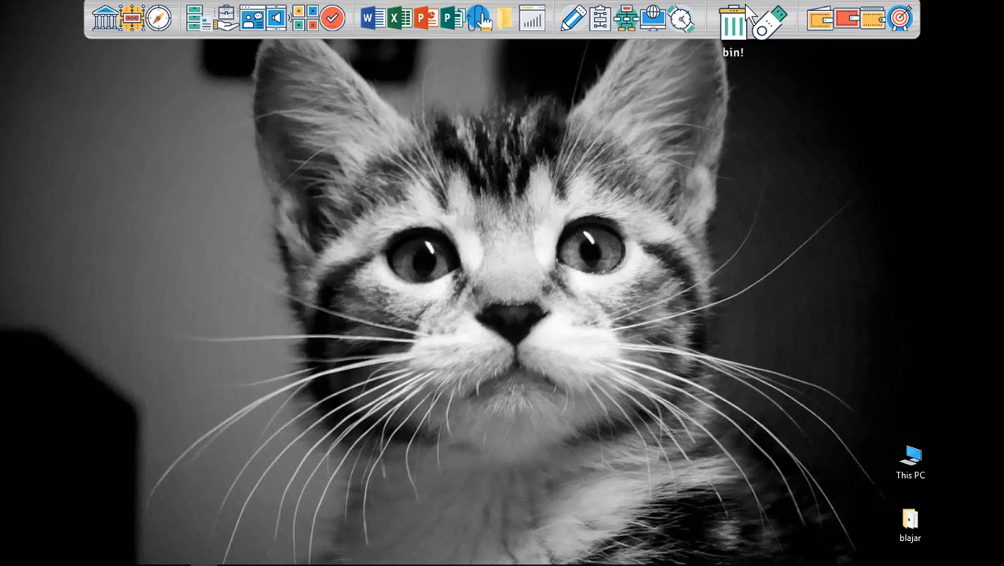
click(591, 25)
click(593, 27)
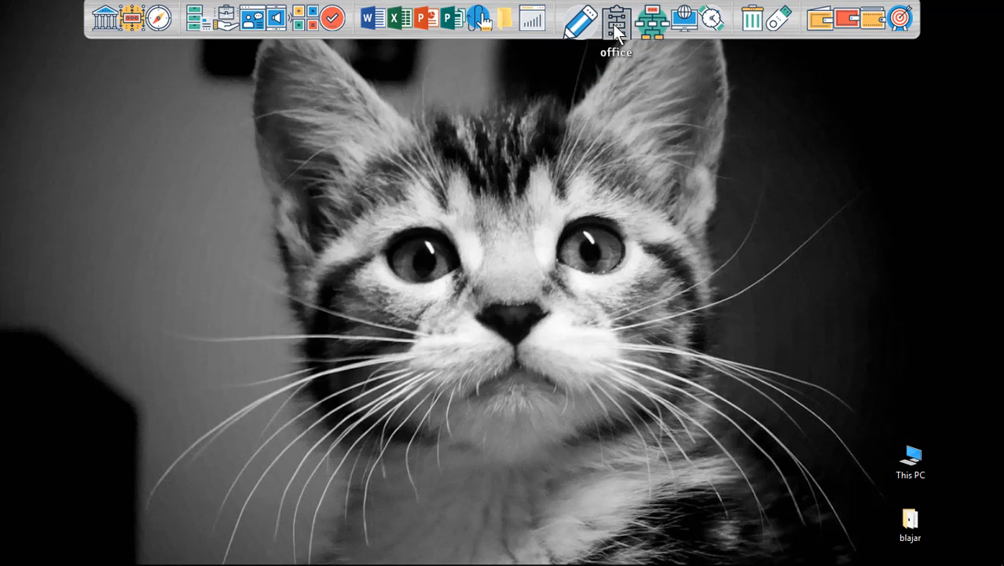
click(616, 26)
click(625, 23)
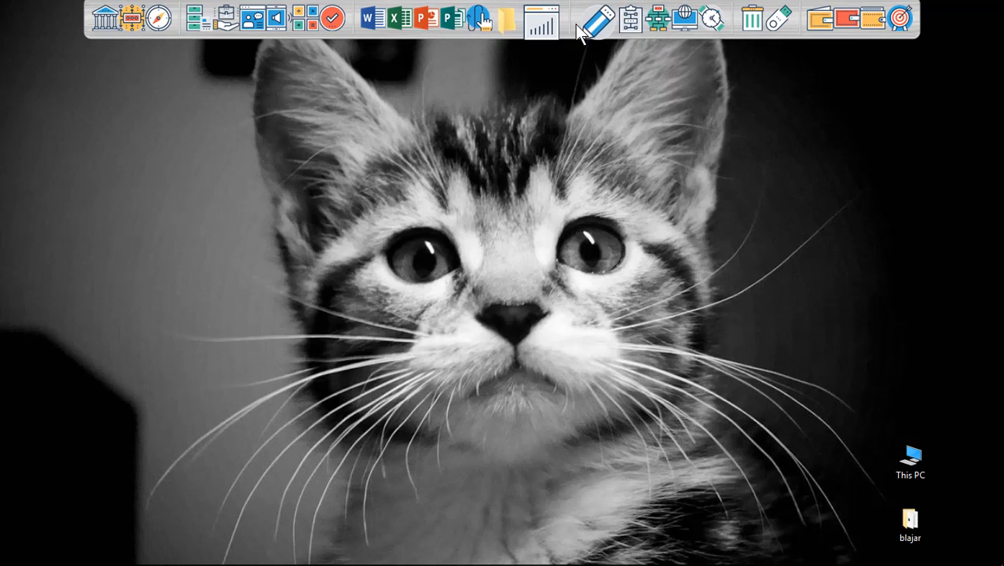
click(585, 30)
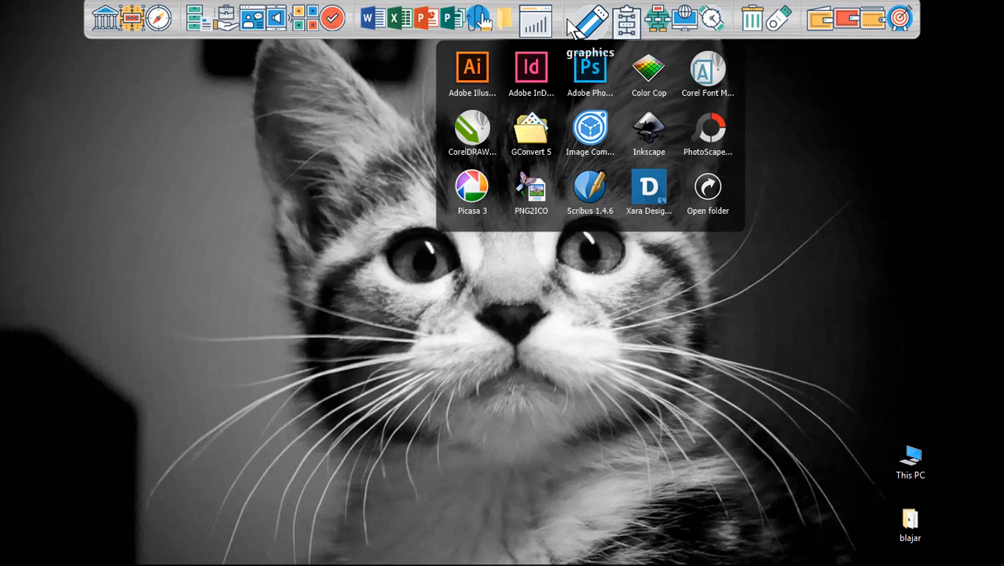
click(795, 96)
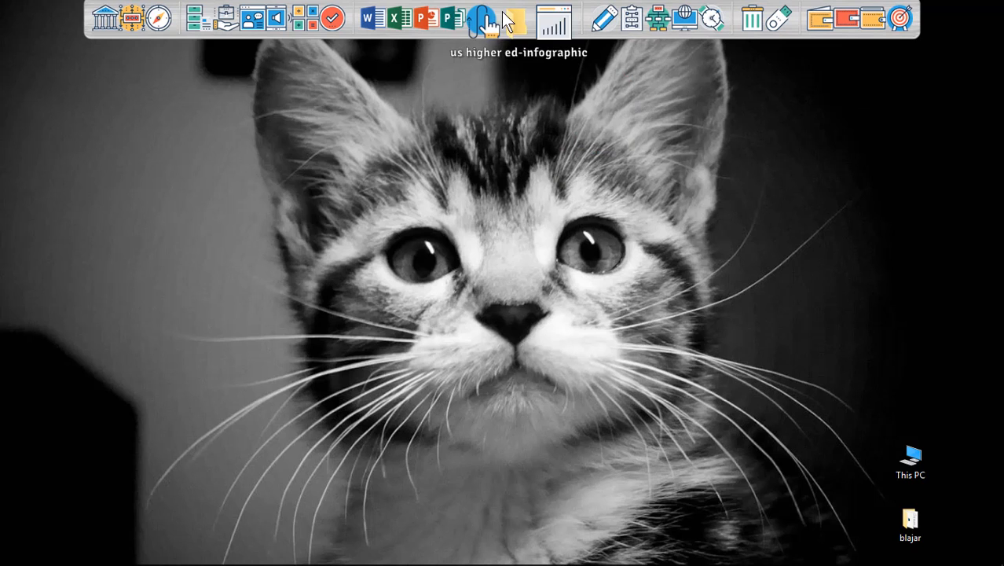
Try the dock's Bottom, Left, and Right screen positions in the Dock Settings
right_click(573, 13)
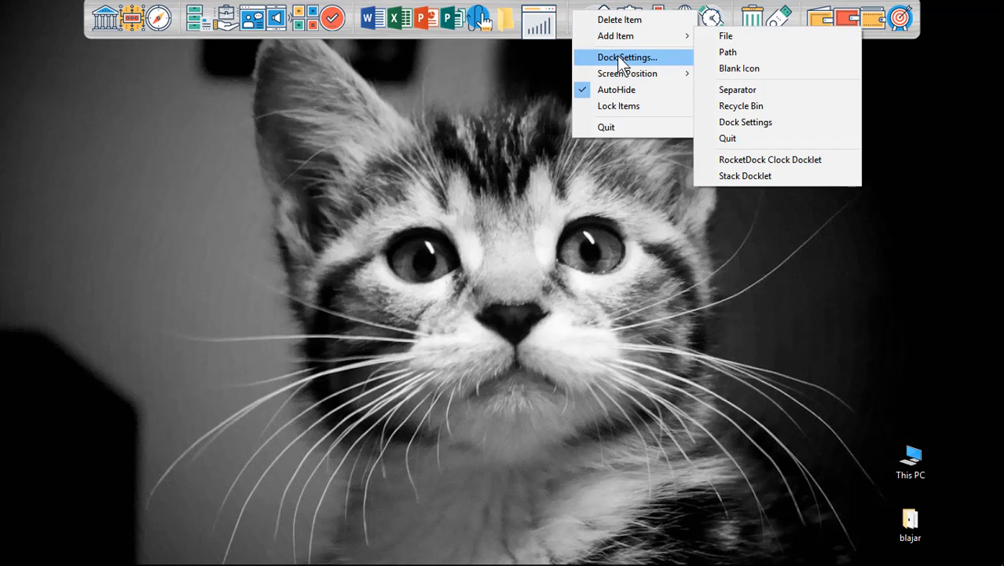
click(616, 57)
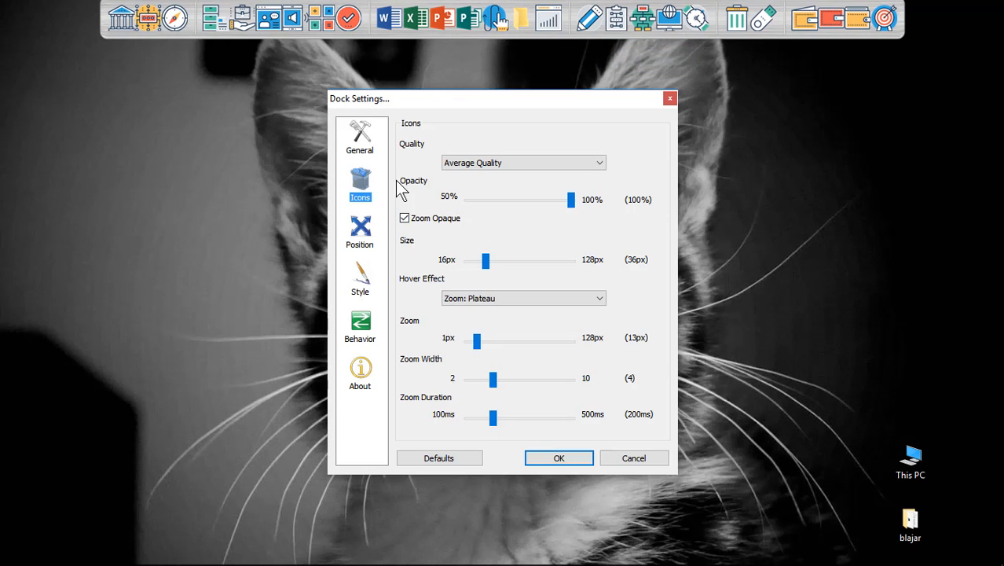
click(369, 234)
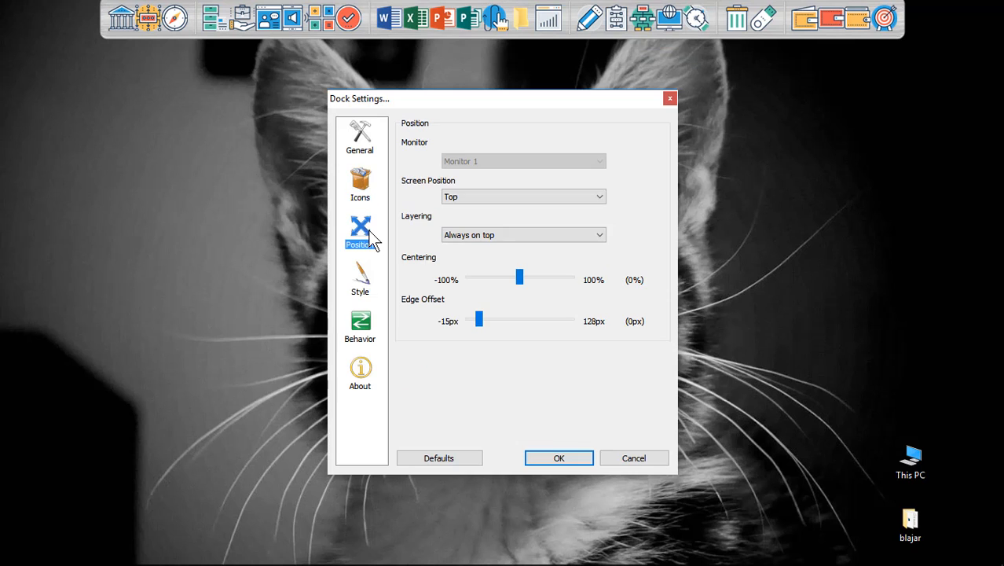
click(478, 196)
click(463, 221)
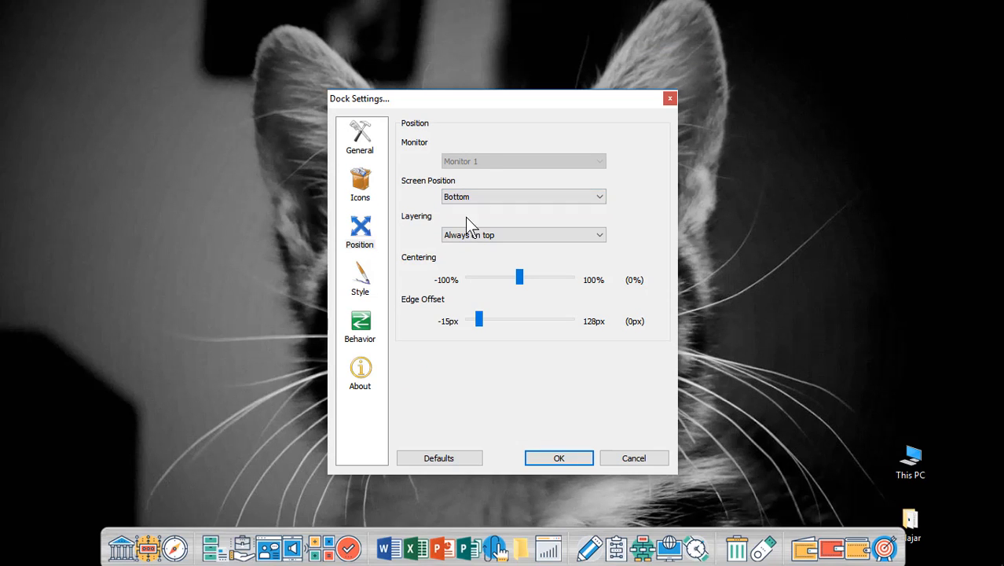
click(483, 202)
click(456, 229)
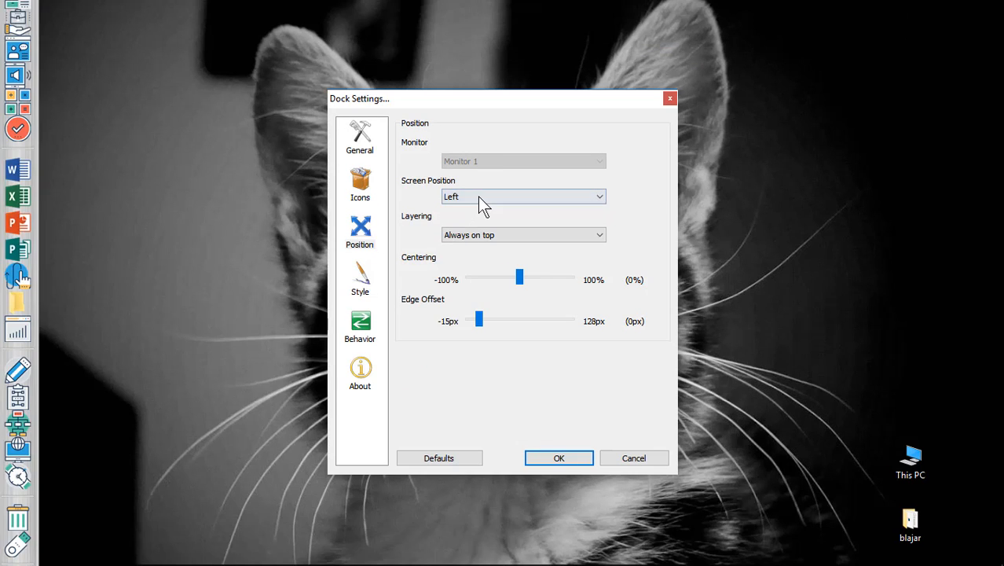
click(478, 196)
click(459, 237)
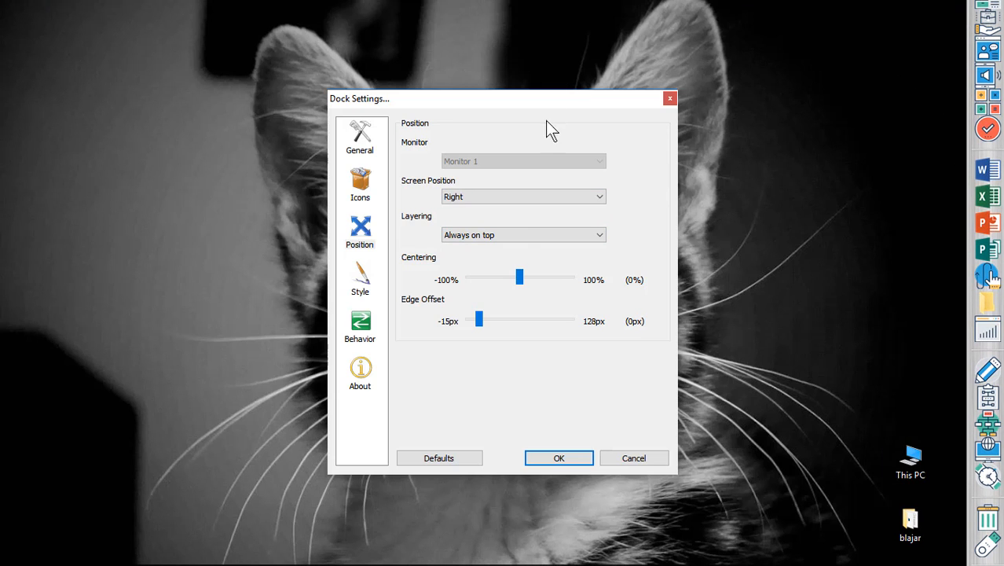
Set the dock's screen position back to Top, try the graphics stack, and cancel the Dock Settings
click(547, 197)
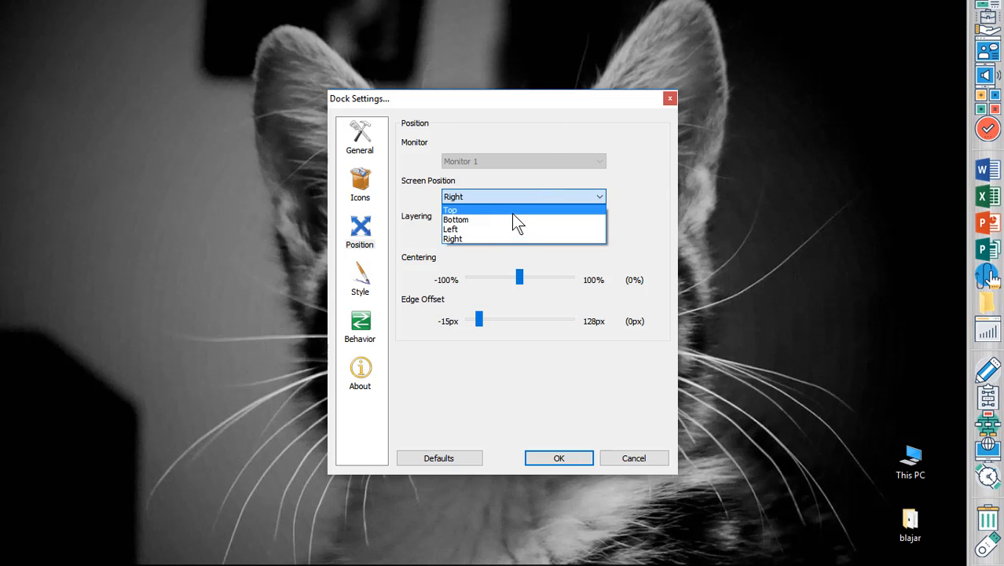
click(512, 210)
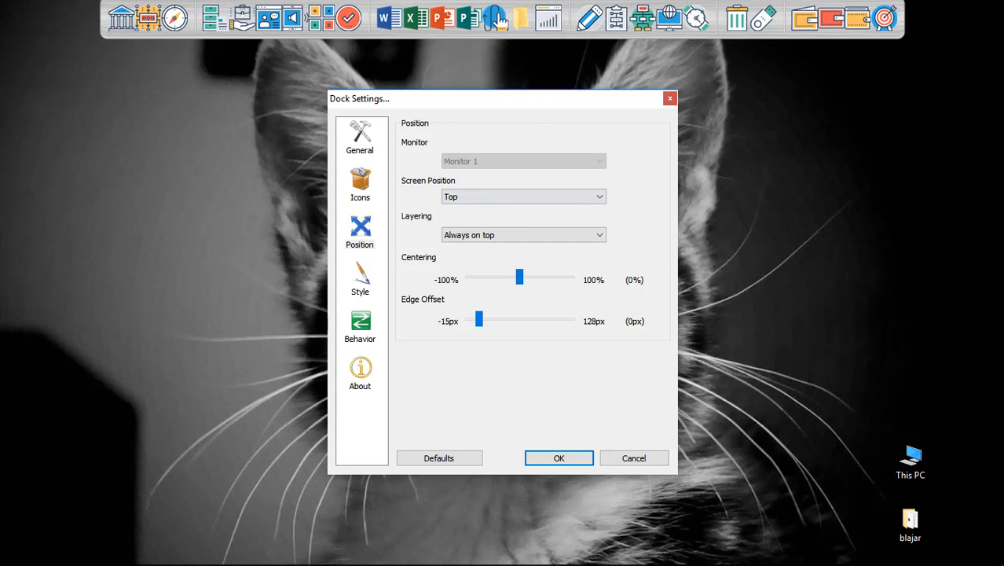
mouse_move(462, 558)
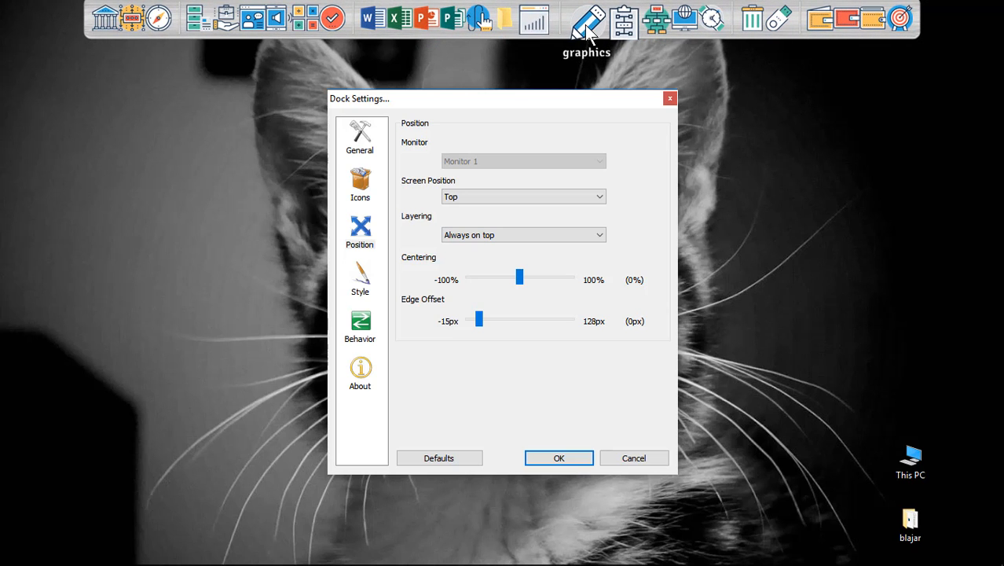
click(589, 31)
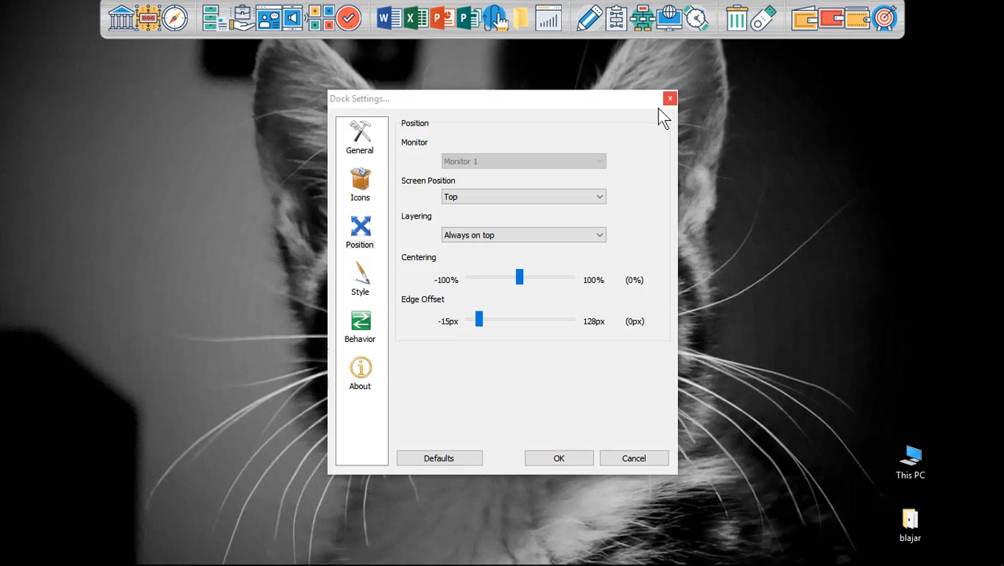
click(634, 457)
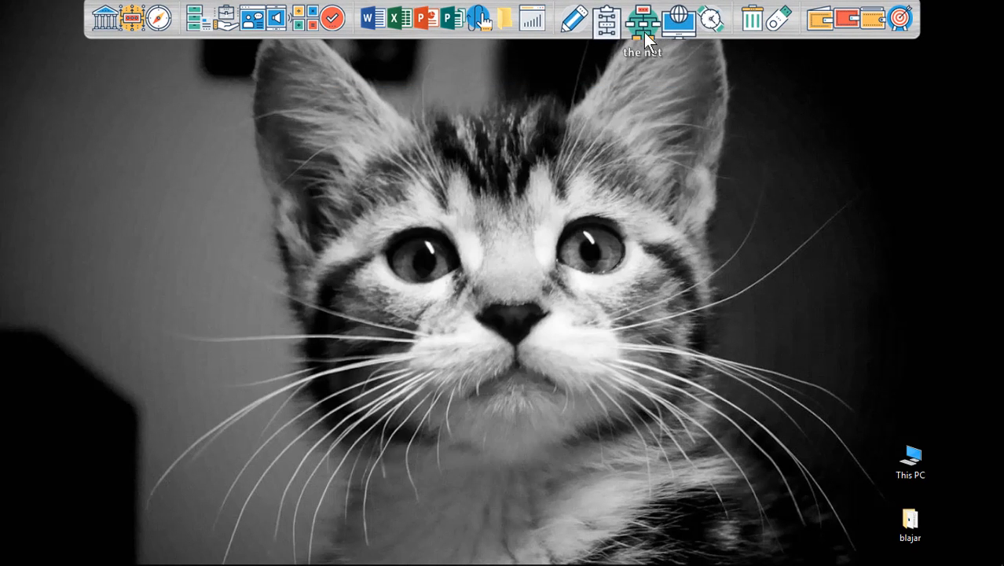
Expand and collapse the net and graphics stacks to compare their fan and grid layouts
click(643, 32)
click(643, 32)
click(640, 27)
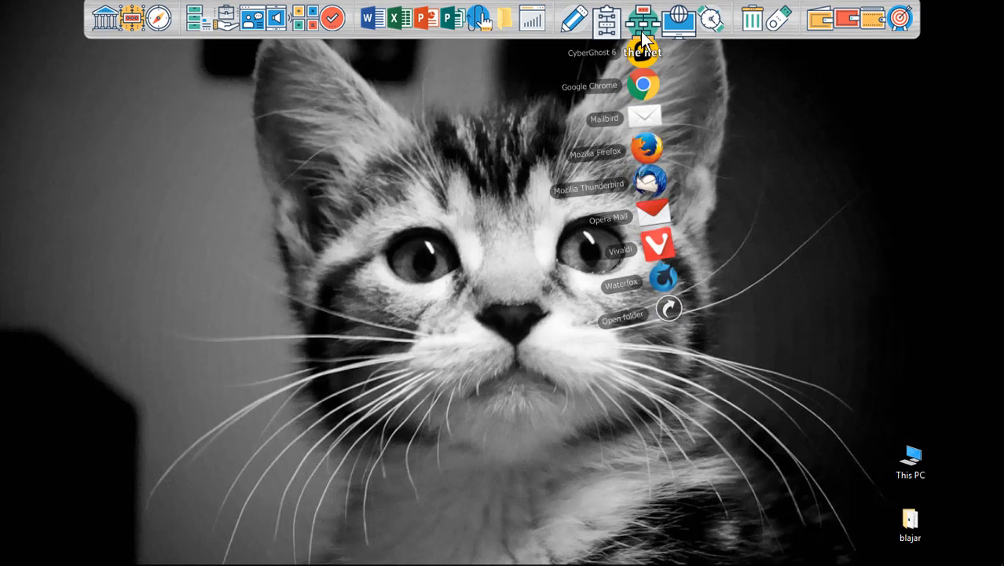
click(645, 30)
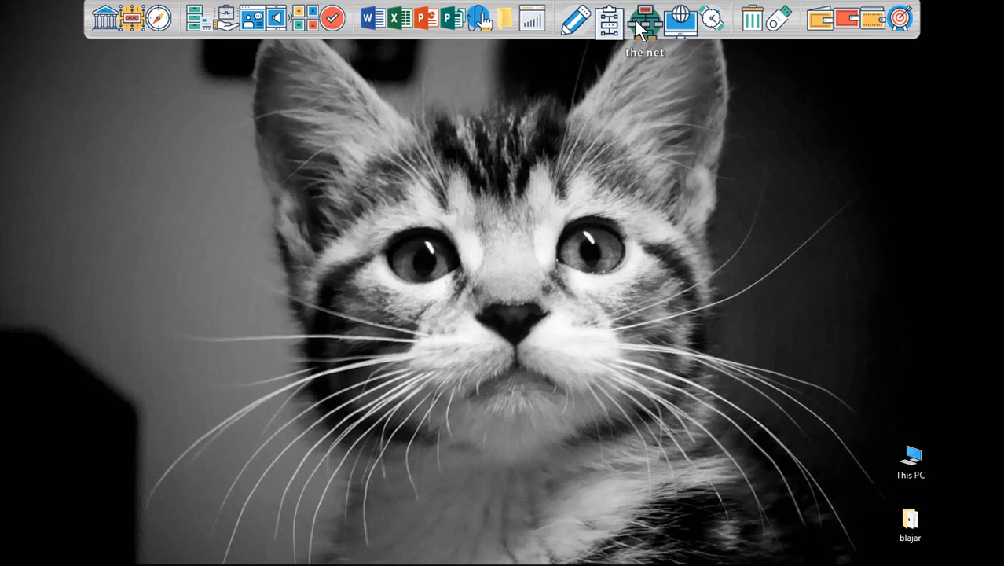
click(638, 25)
click(641, 29)
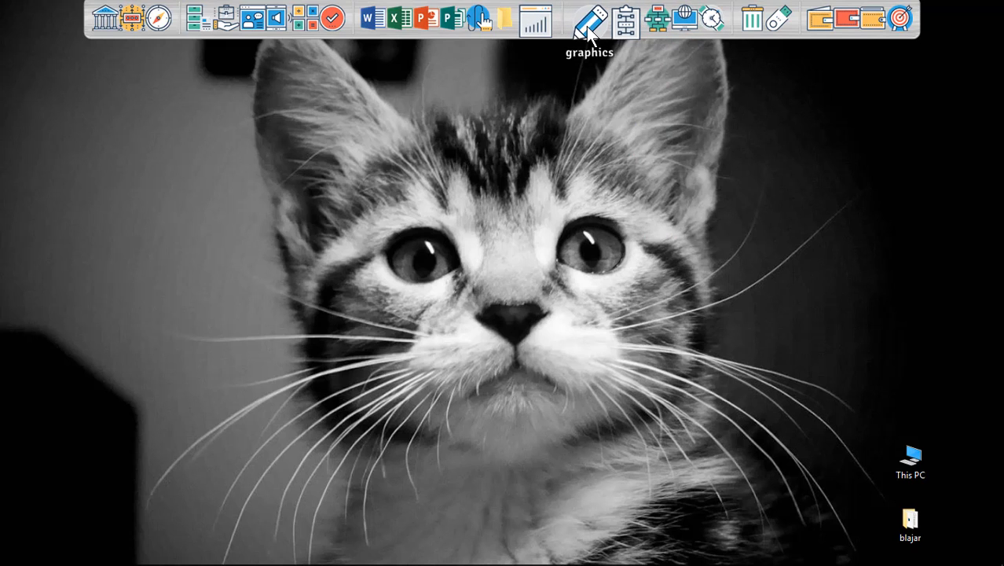
click(589, 23)
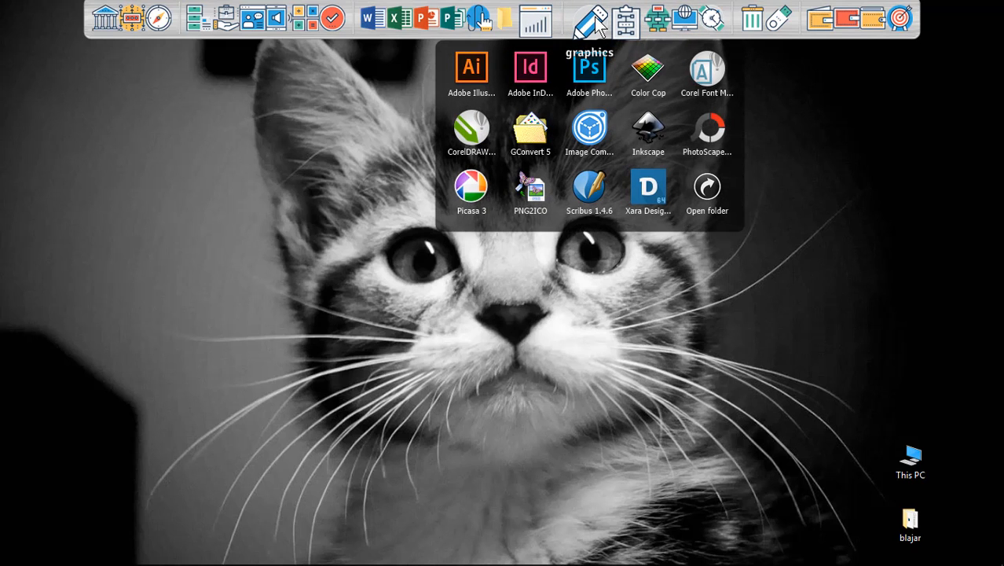
click(595, 23)
Inspect the Mode options in the graphics docklet's icon settings, choose Grid, and close the settings without applying them
right_click(590, 26)
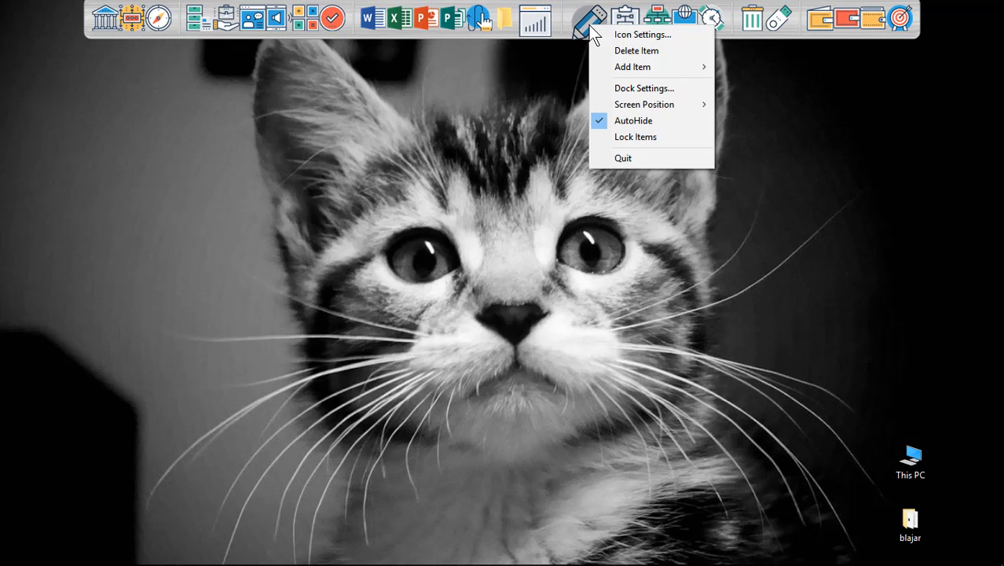
click(618, 34)
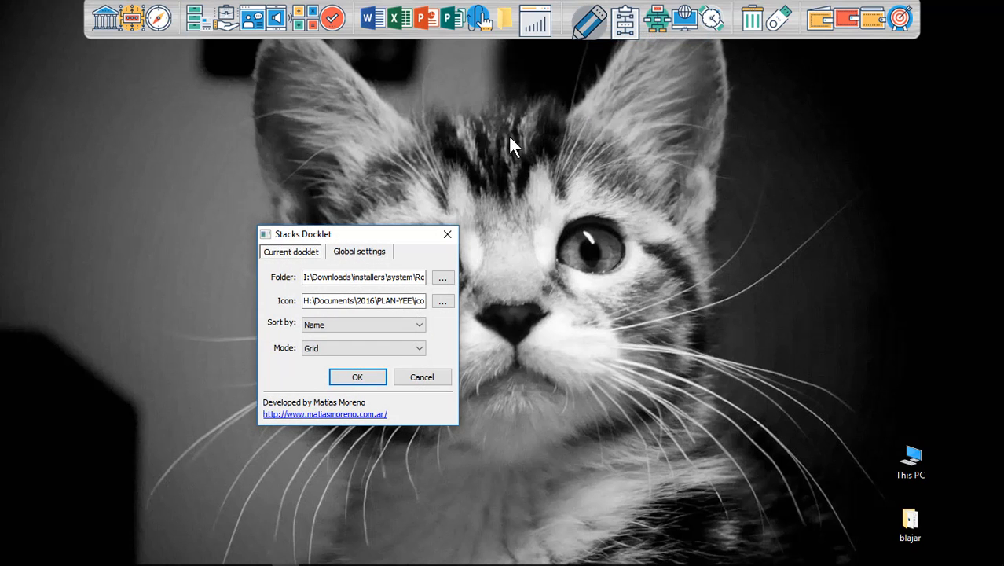
click(324, 345)
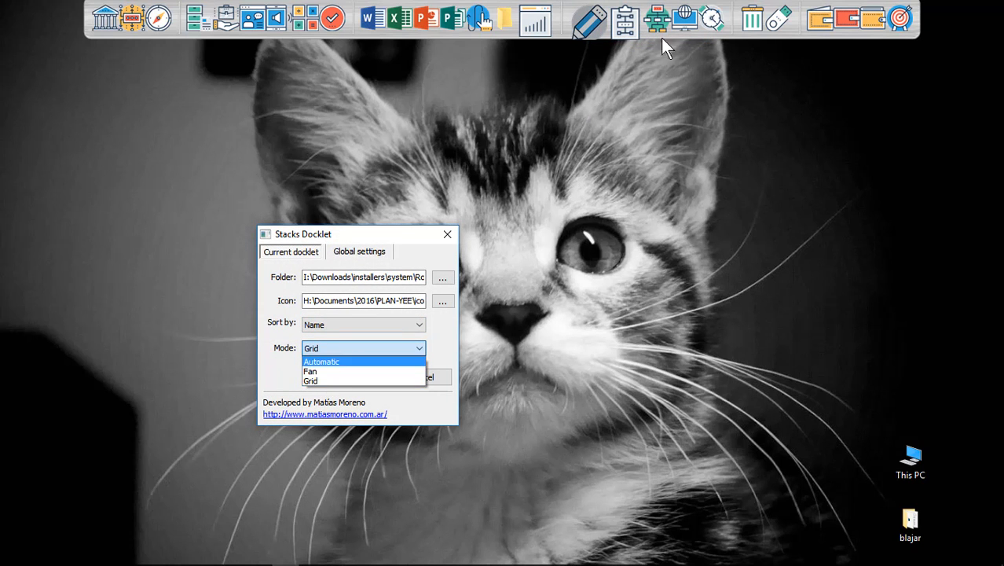
click(333, 378)
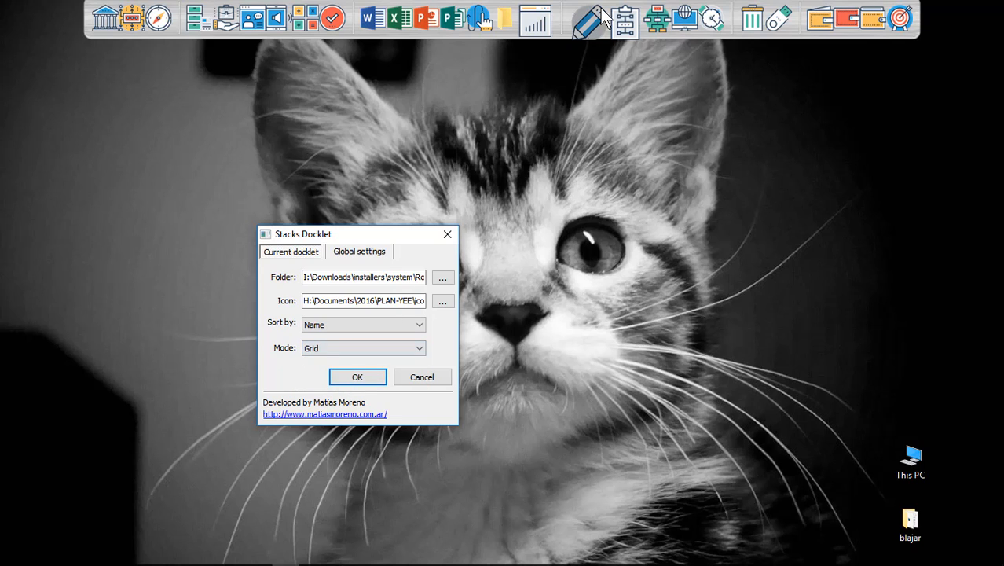
click(449, 230)
View the graphics stack and its neighbouring stacks once more by expanding and collapsing them
click(595, 29)
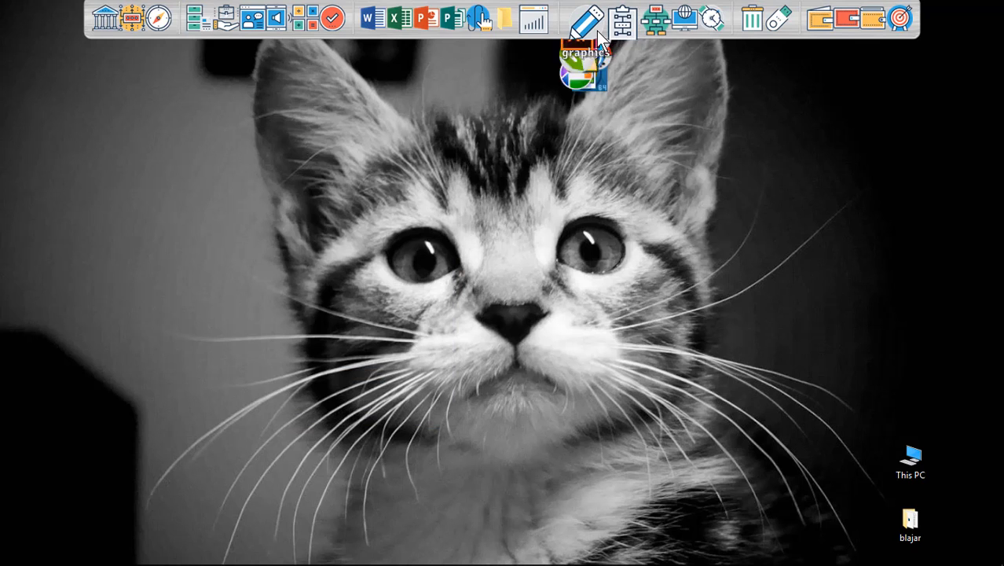
click(627, 30)
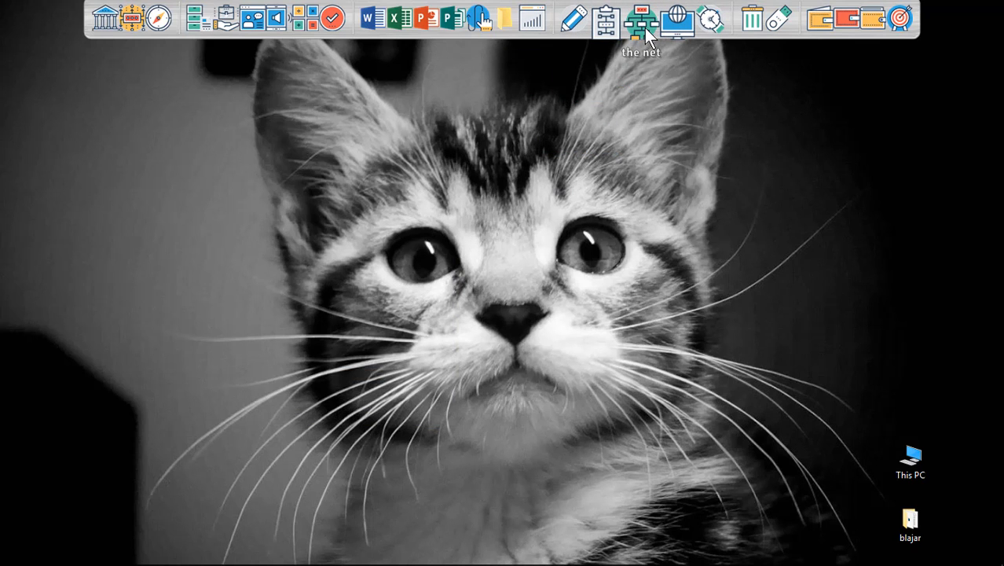
click(644, 28)
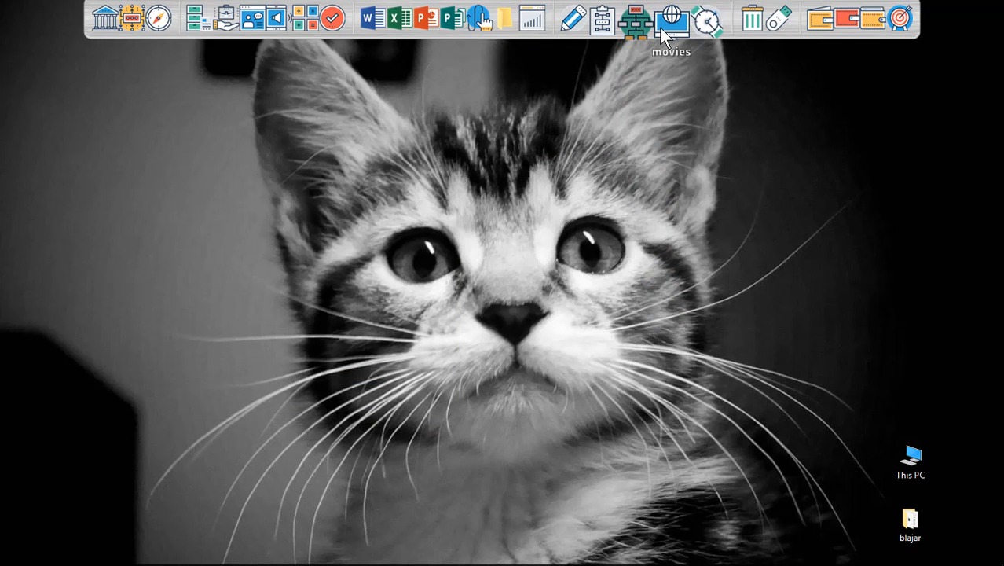
Open the movies-01 folder from the movies stack, close its window, and expand the multimedia stack
click(660, 27)
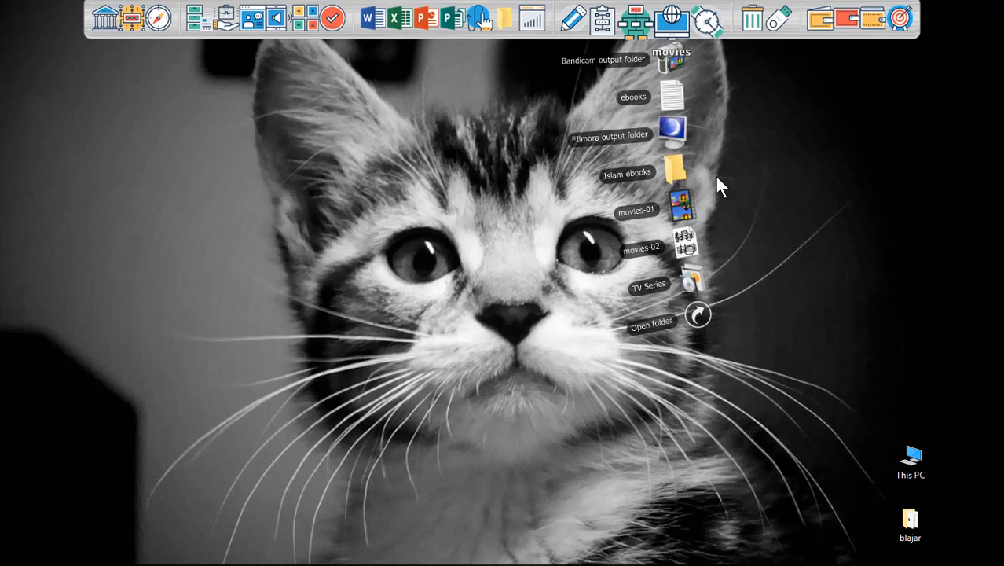
click(679, 203)
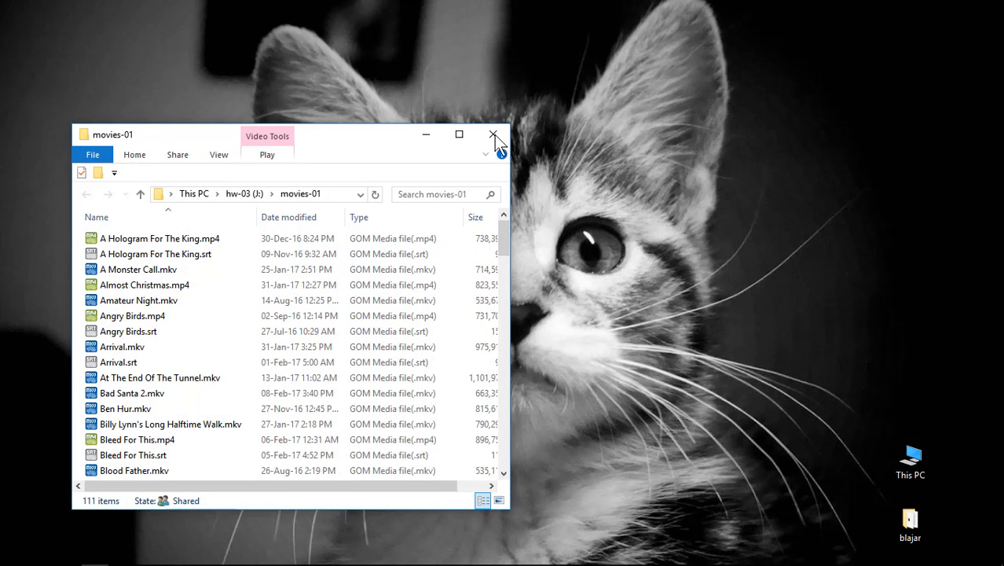
click(494, 134)
mouse_move(652, 8)
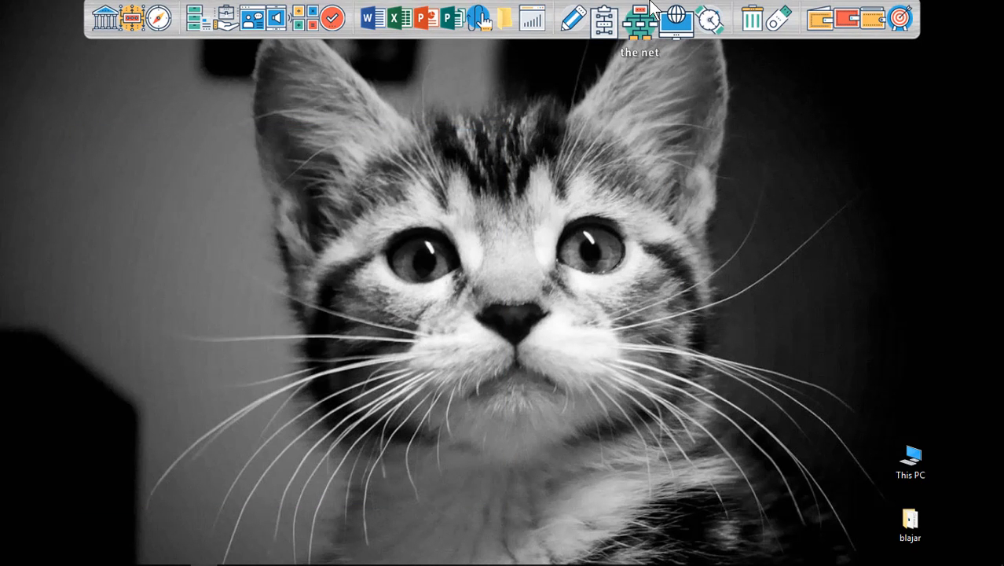
click(695, 23)
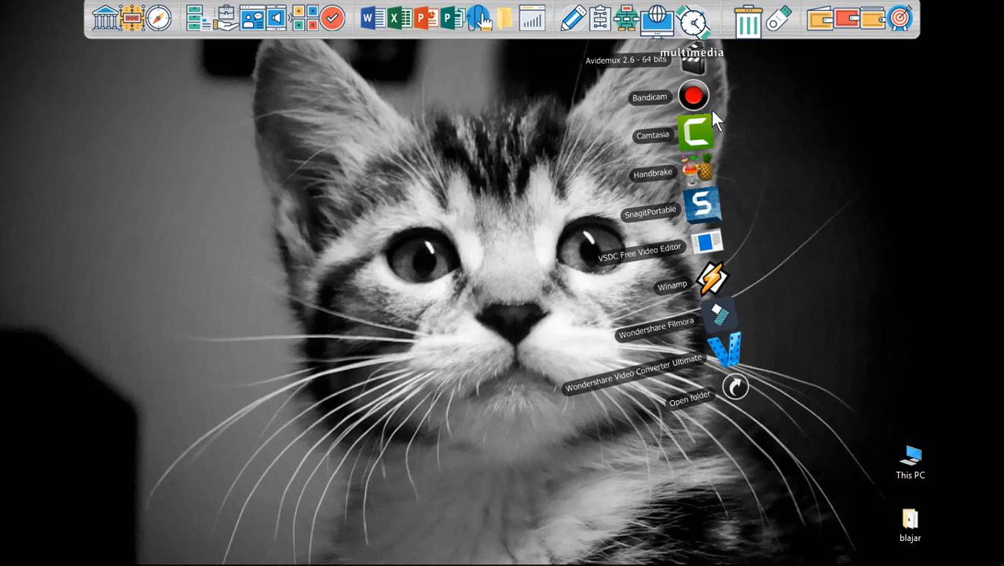
Collapse the multimedia stack and view the graphics stack once more before returning to the bare desktop
click(697, 30)
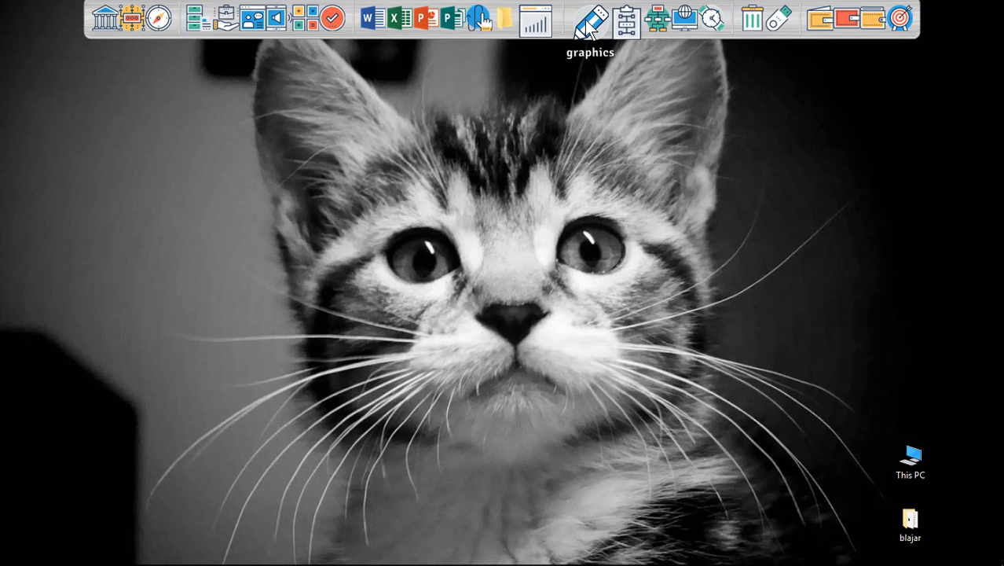
click(585, 25)
click(384, 127)
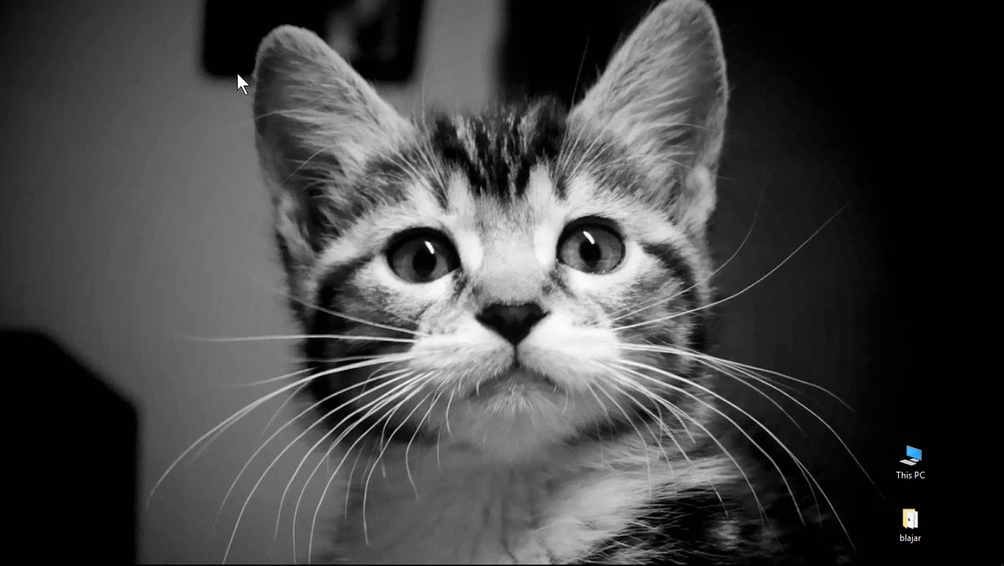
Create a new folder named grafik on the desktop
right_click(189, 127)
click(158, 135)
right_click(158, 135)
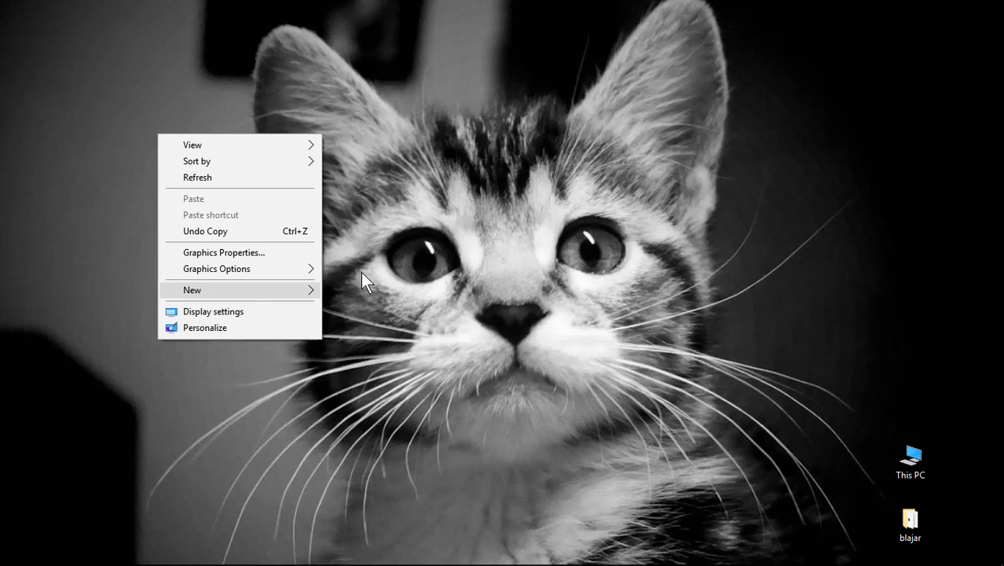
mouse_move(236, 292)
click(394, 24)
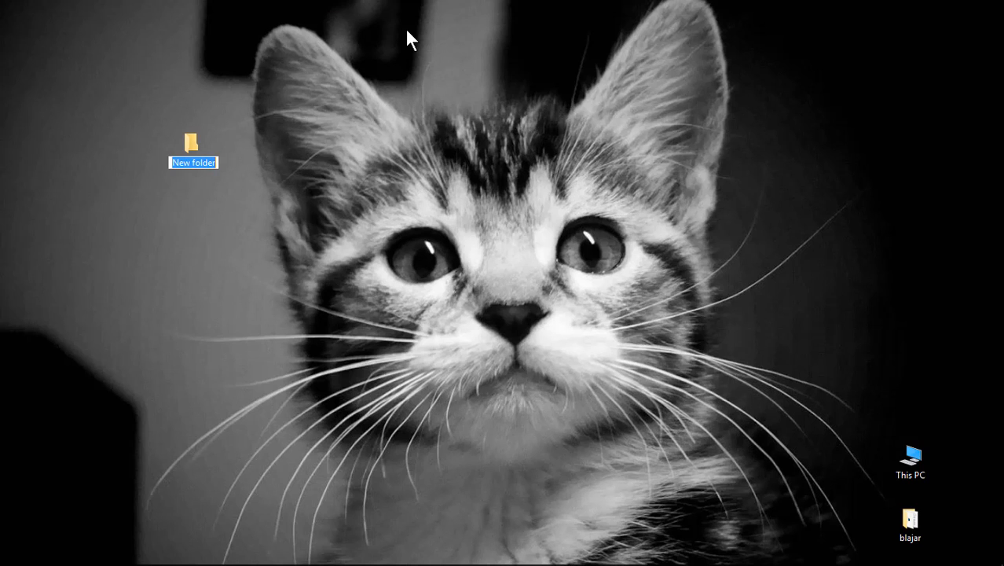
text(graf)
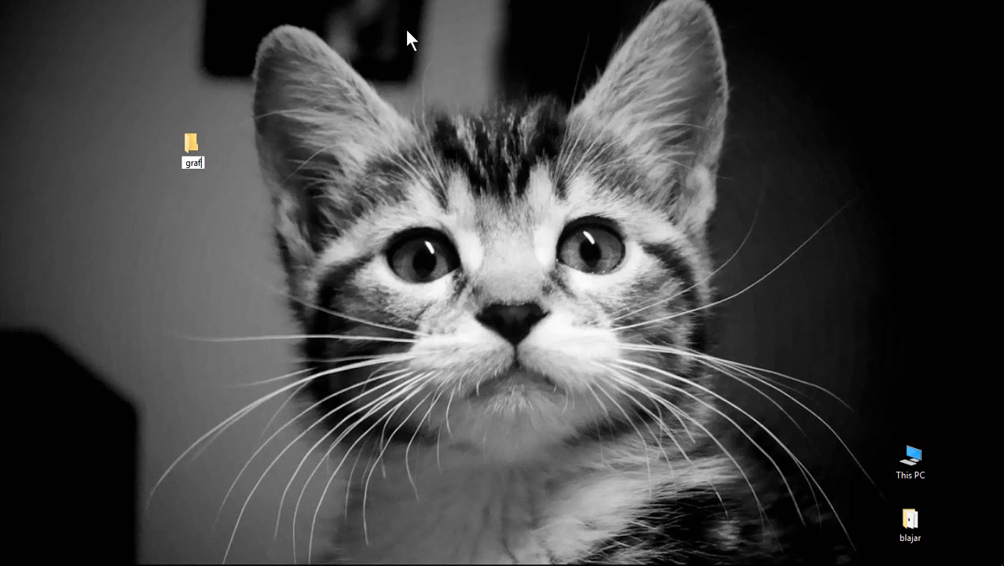
text(ik)
key(Return)
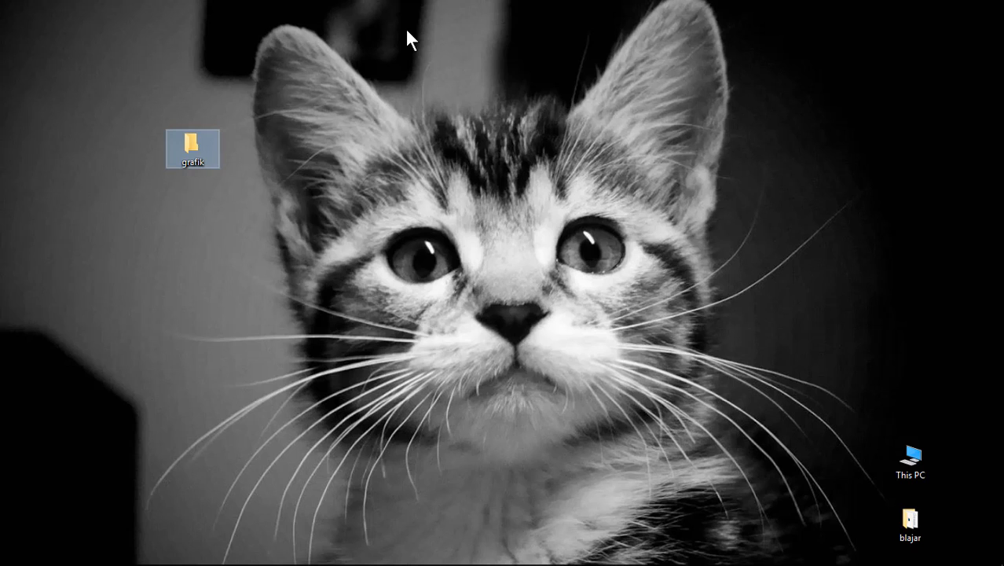
Create another desktop folder named kerja below the grafik folder
right_click(192, 205)
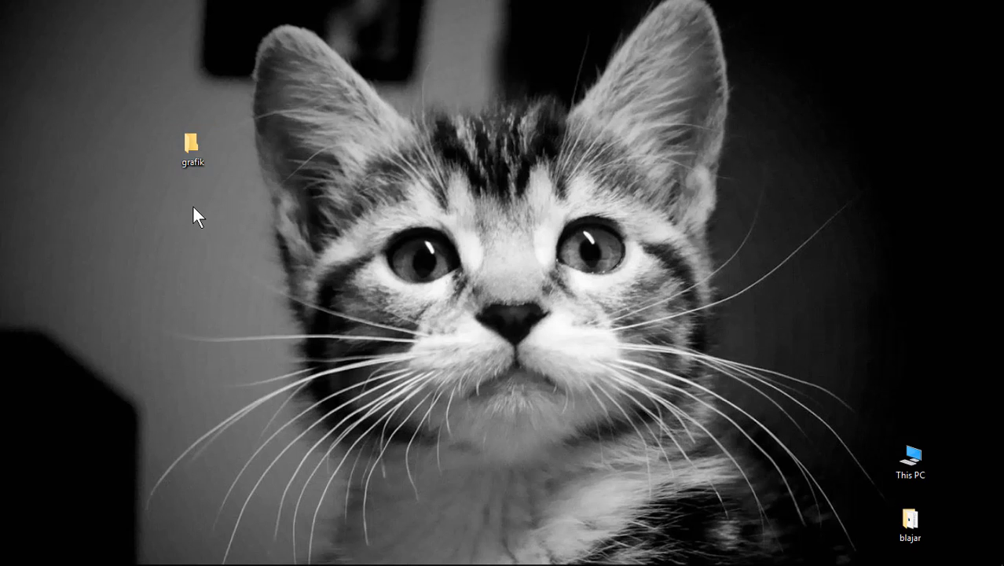
mouse_move(254, 364)
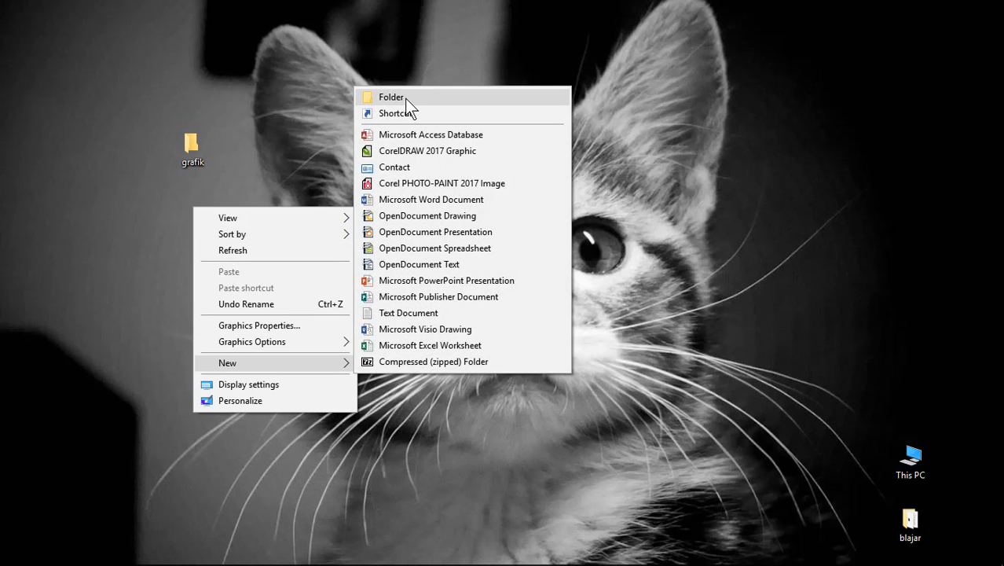
click(406, 98)
text(kerja)
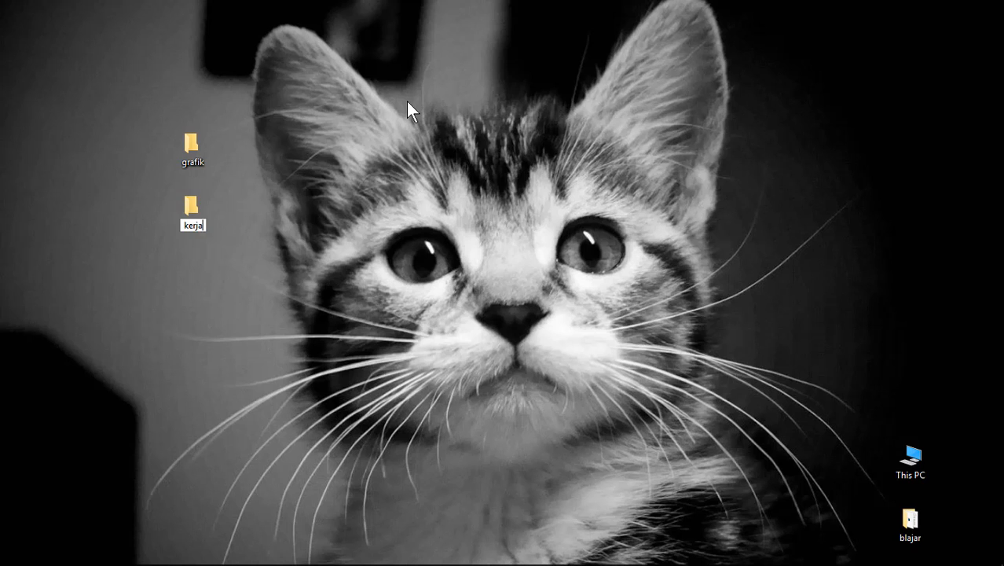
key(Return)
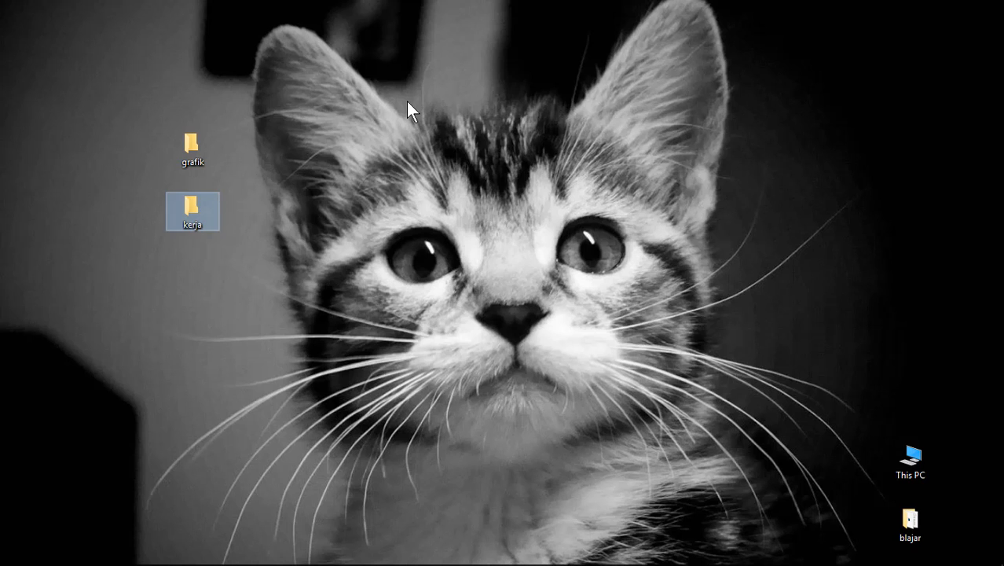
Create a third desktop folder named santai below the kerja folder
right_click(188, 270)
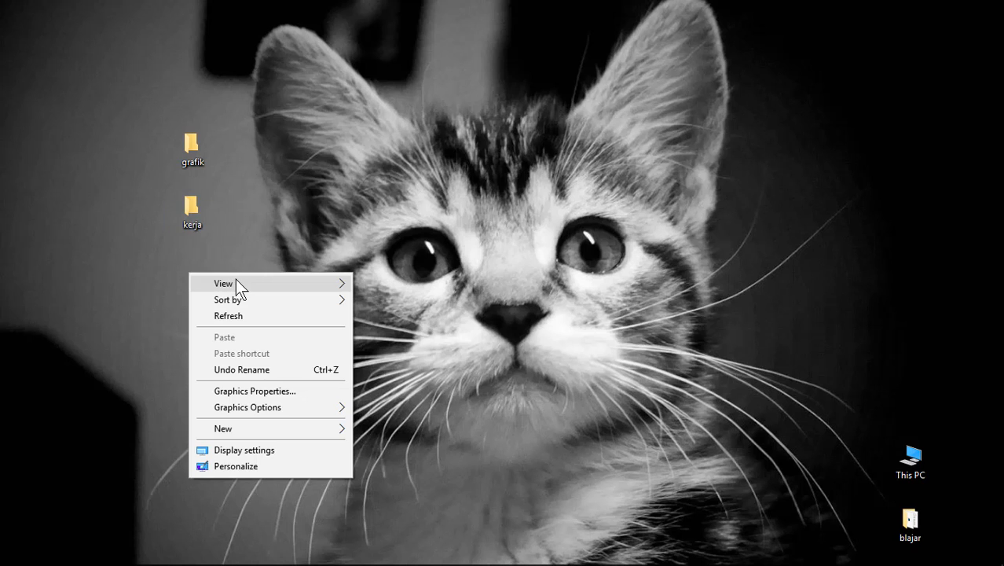
mouse_move(257, 432)
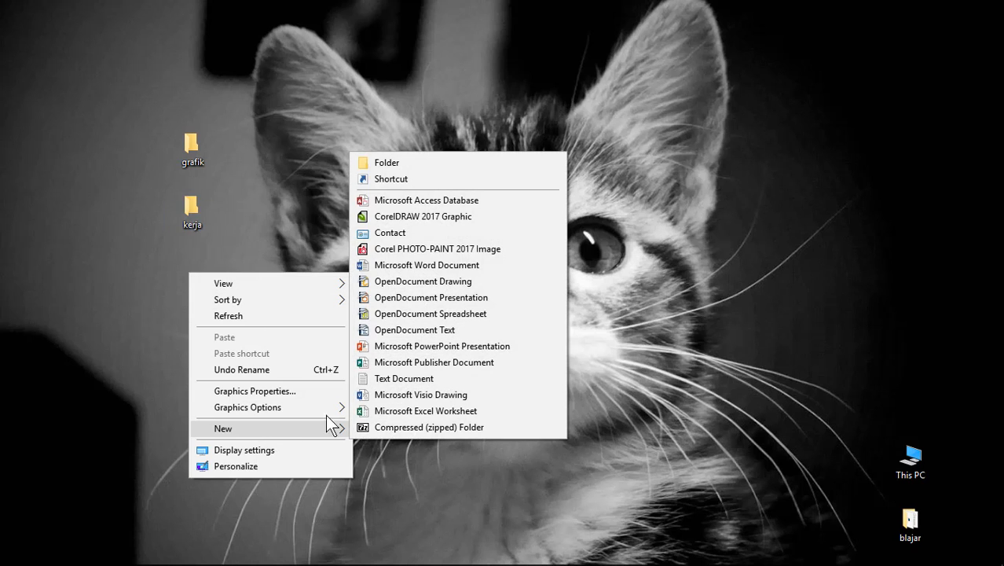
click(416, 163)
text(santa)
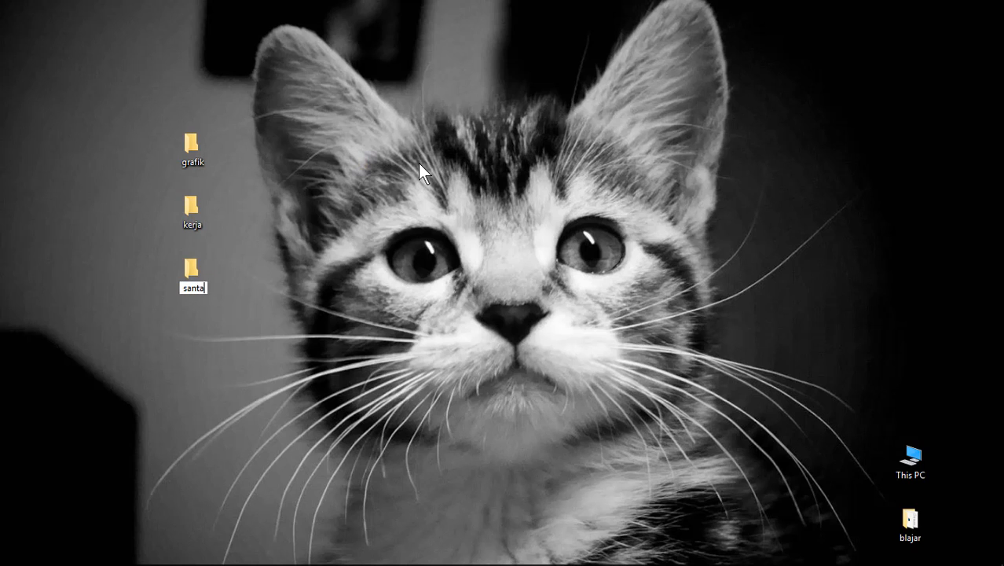
text(i)
key(Return)
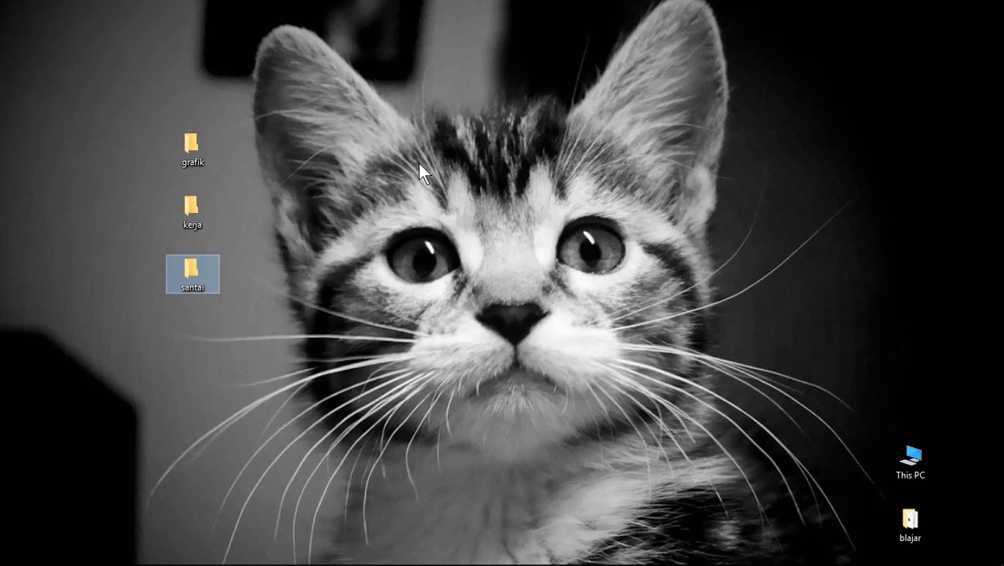
Open the grafik folder, move its window clear of the desktop folders, and narrow its Name column
double_click(195, 148)
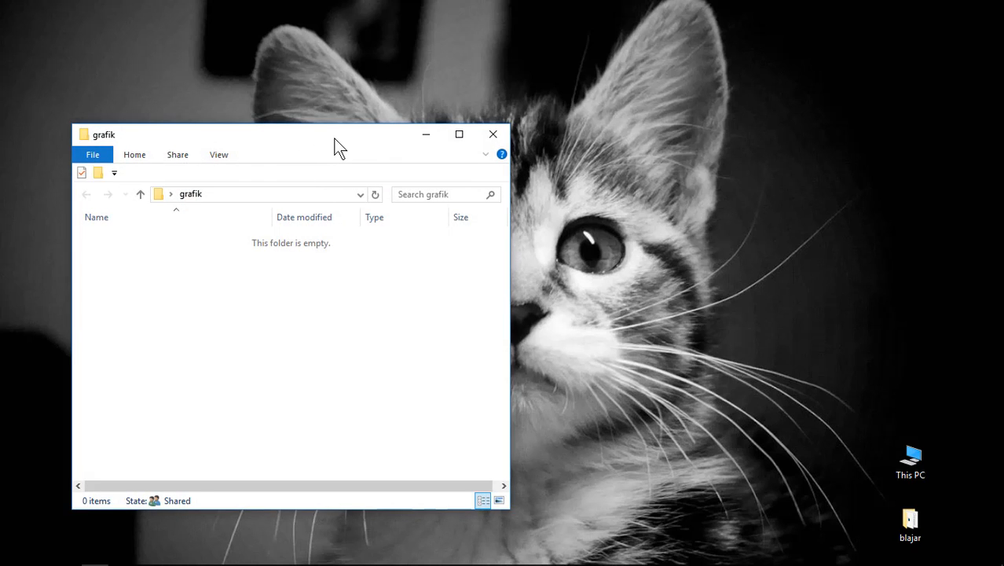
drag(336, 146, 710, 96)
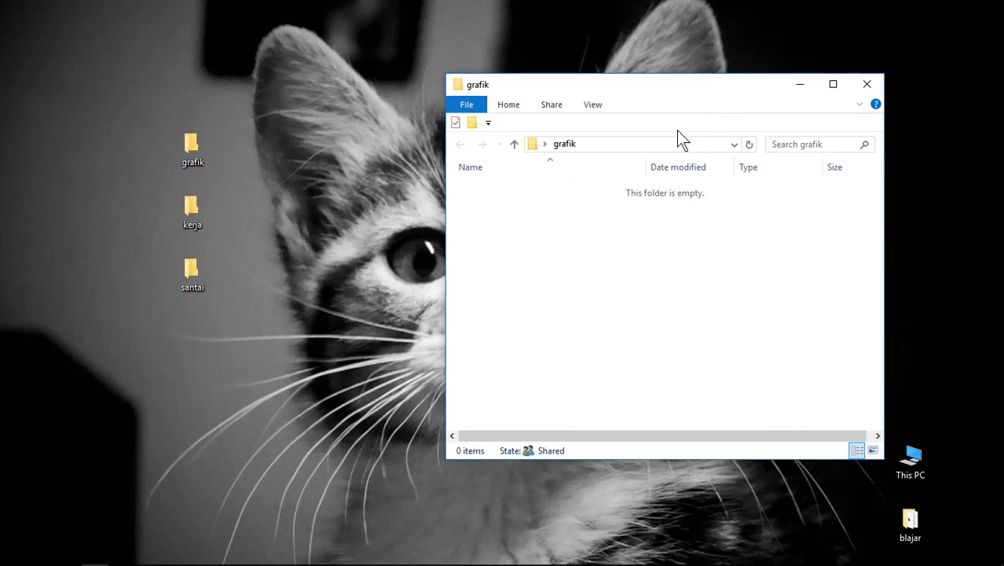
drag(646, 167, 548, 168)
Search Windows for corel and launch CorelDRAW 2017 (64-Bit)
mouse_move(72, 559)
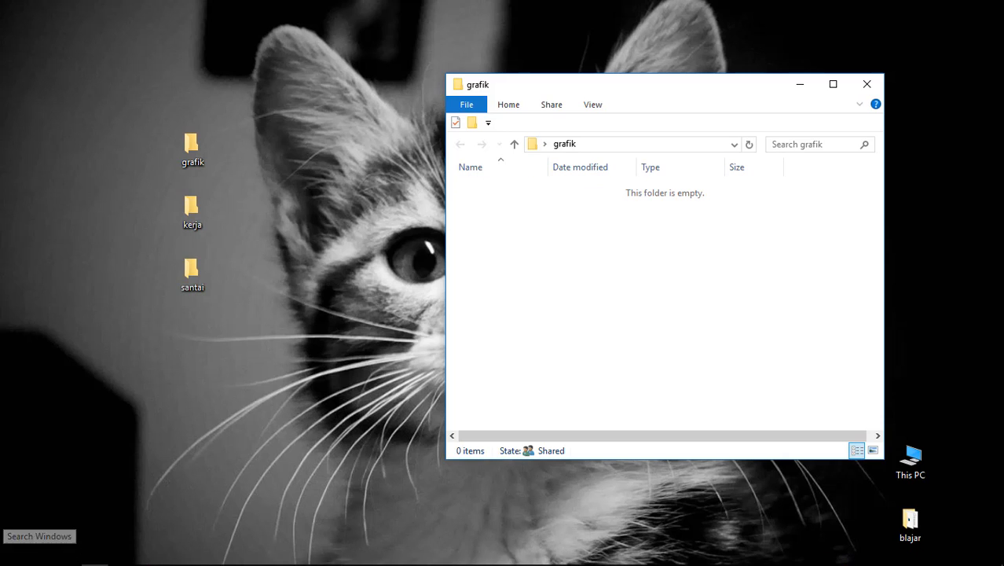
click(40, 555)
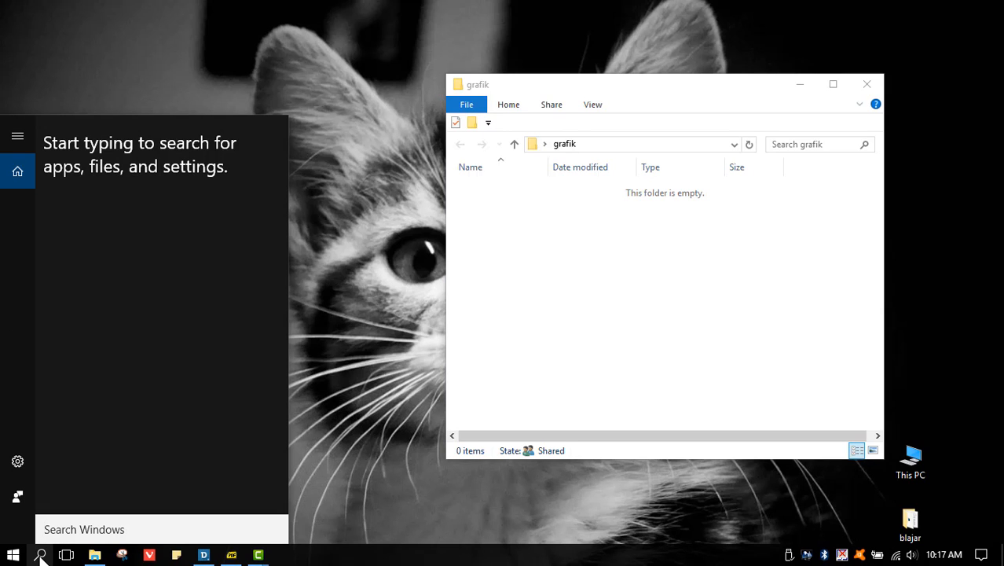
text(cor)
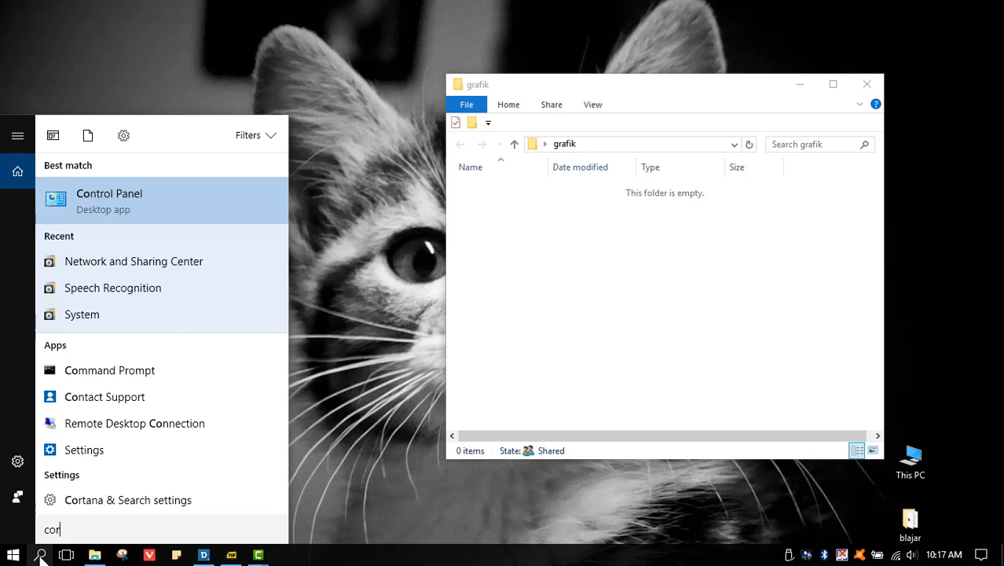
text(el)
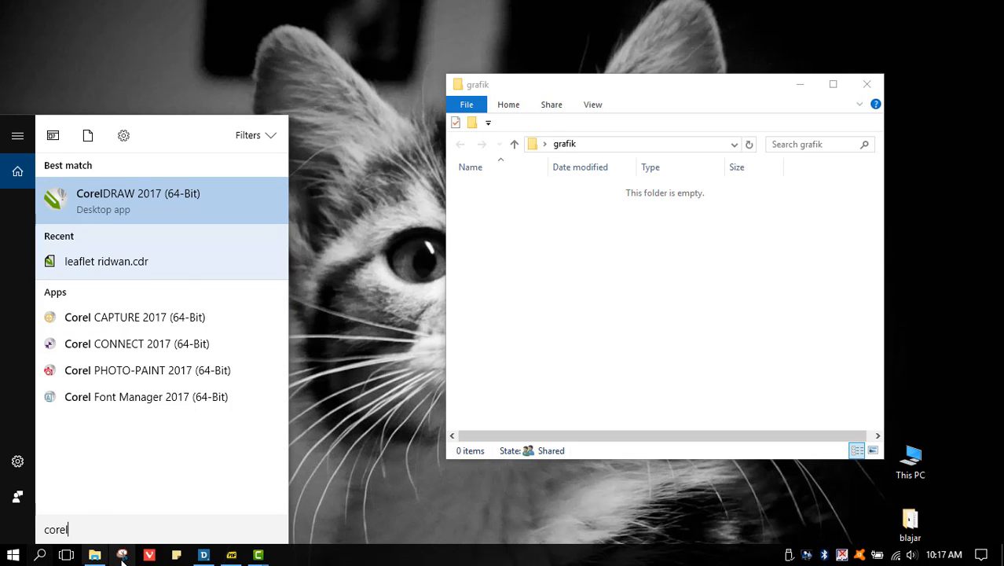
click(202, 197)
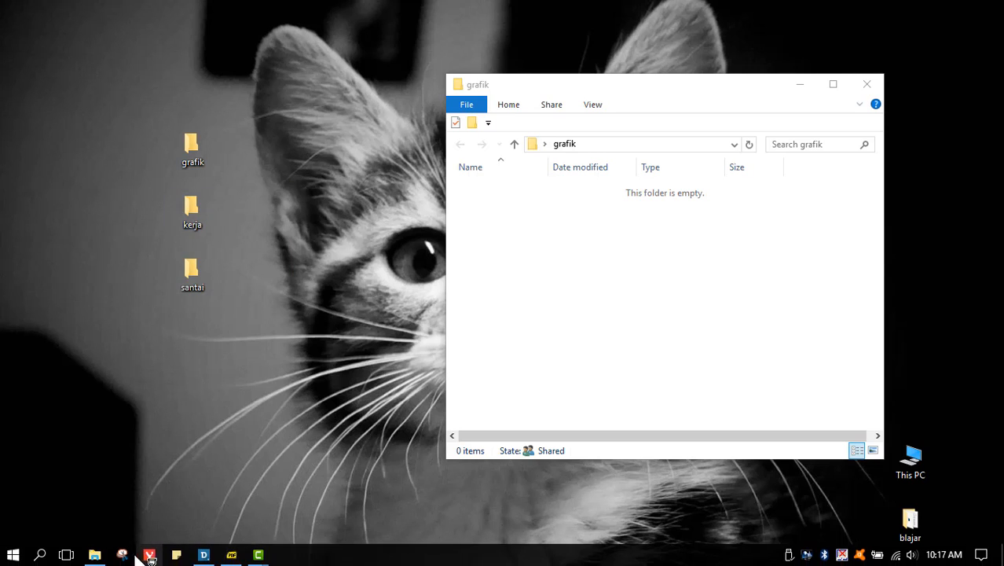
Search Windows for corel and open the file location of CorelDRAW 2017 (64-Bit)
click(13, 555)
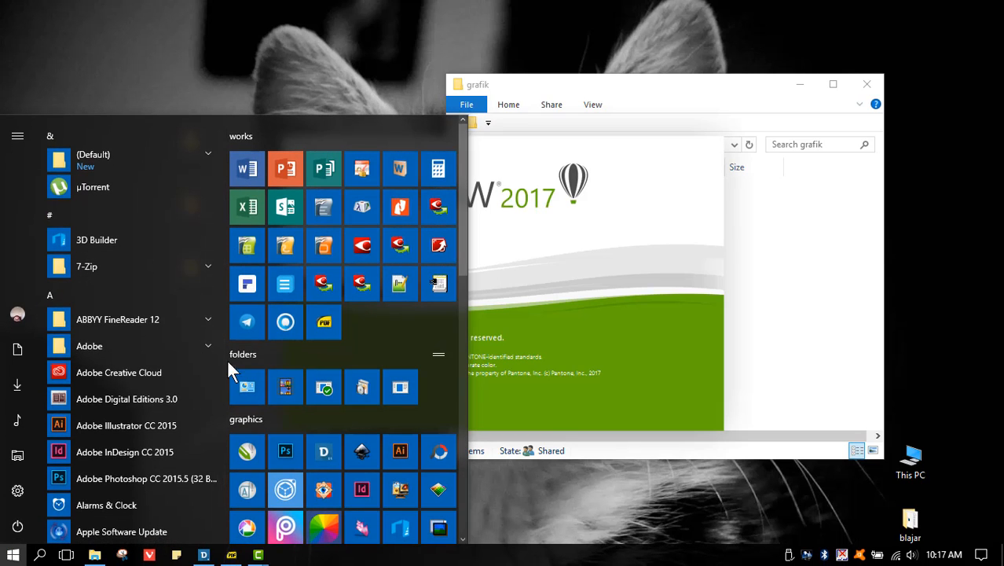
click(41, 556)
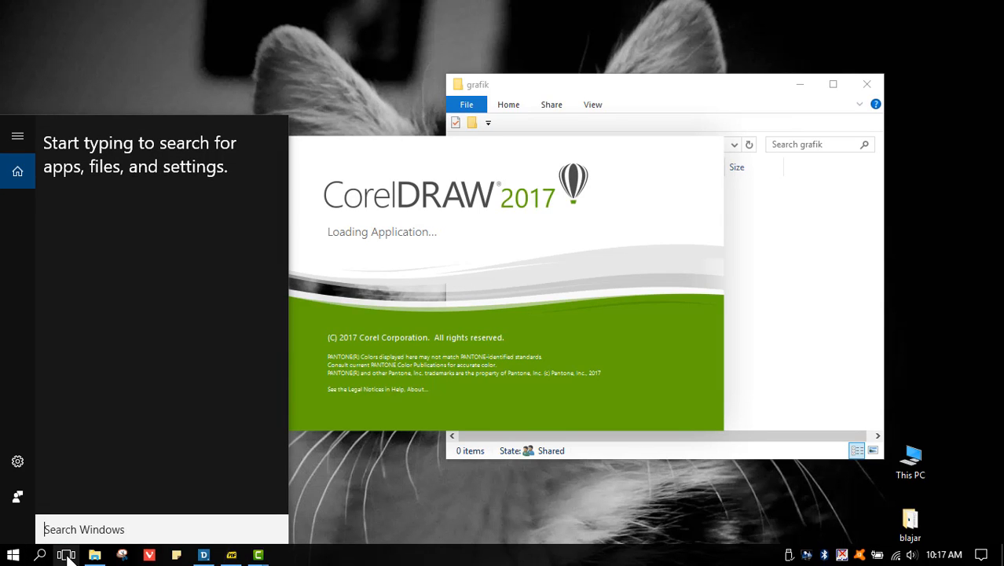
text(c)
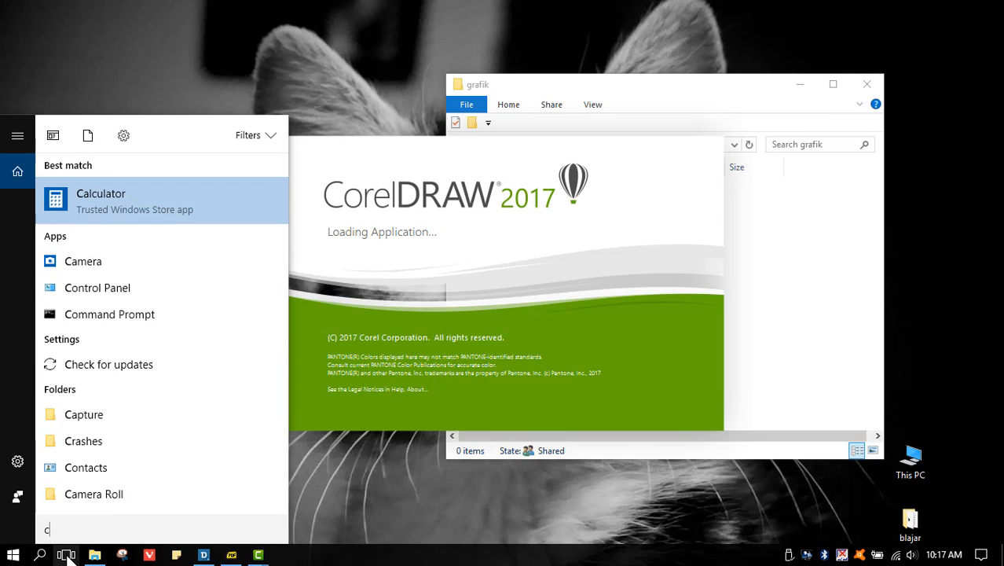
text(orel)
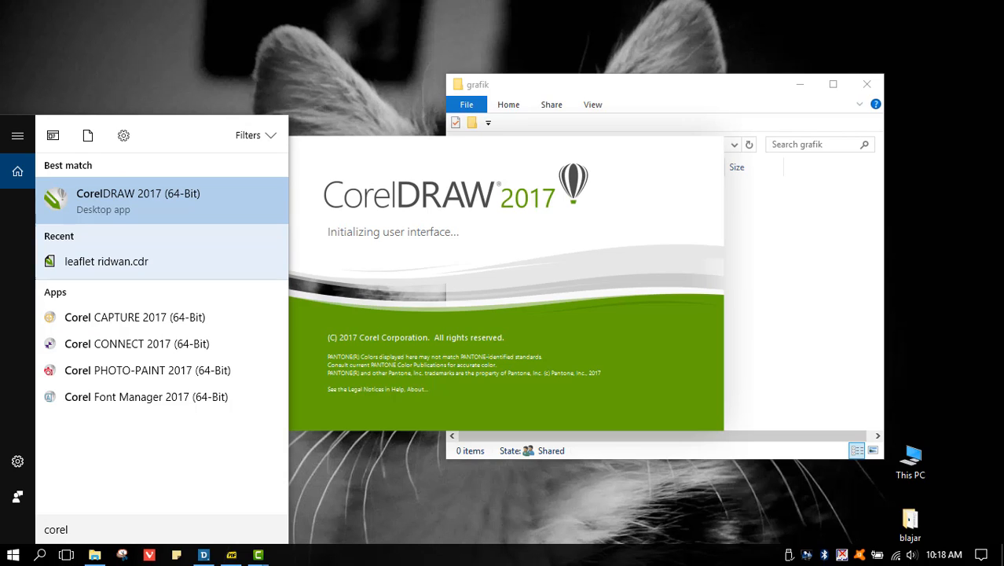
right_click(146, 186)
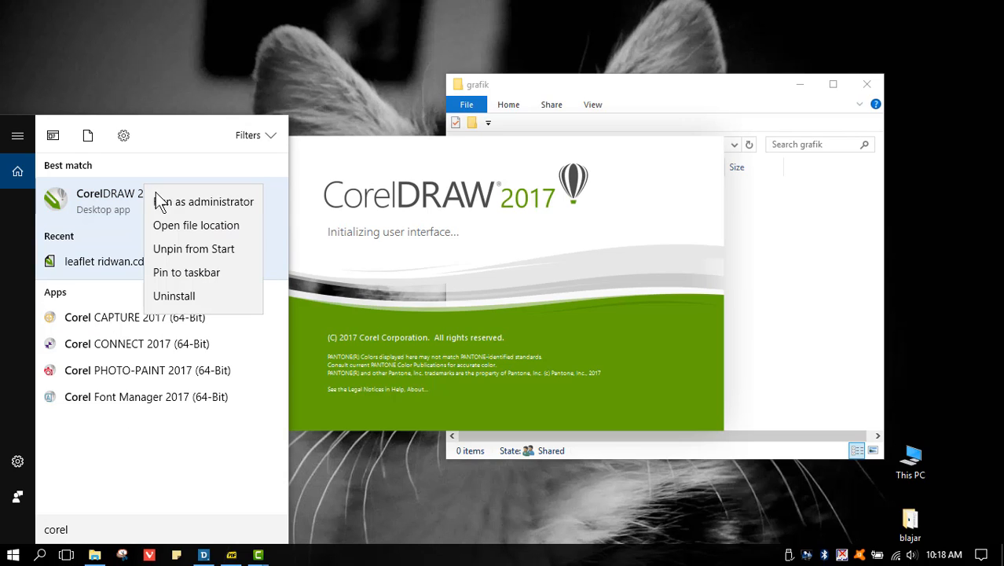
click(196, 225)
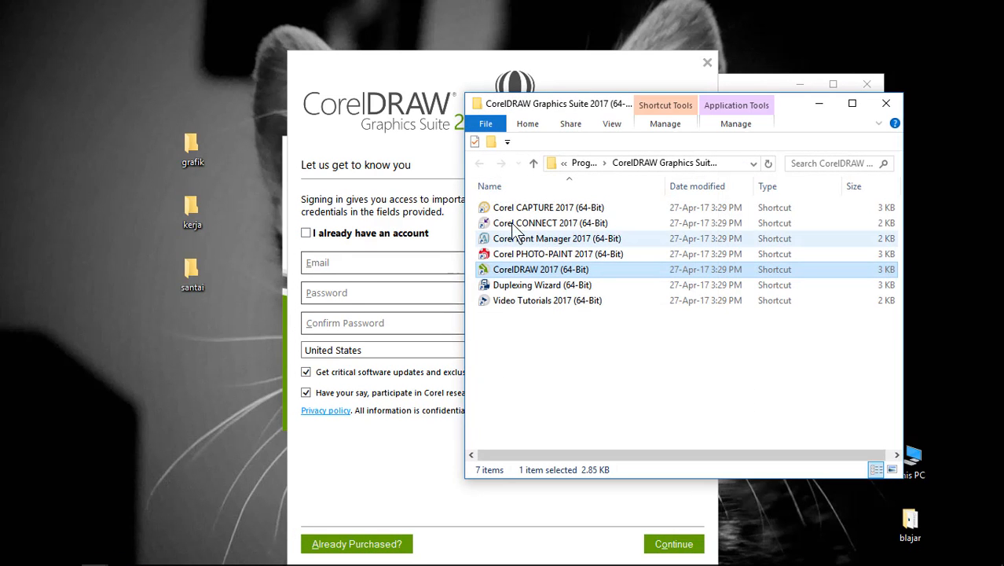
Close the CorelDRAW Graphics Suite 2017 sign-in dialog and confirm the cancellation
click(370, 62)
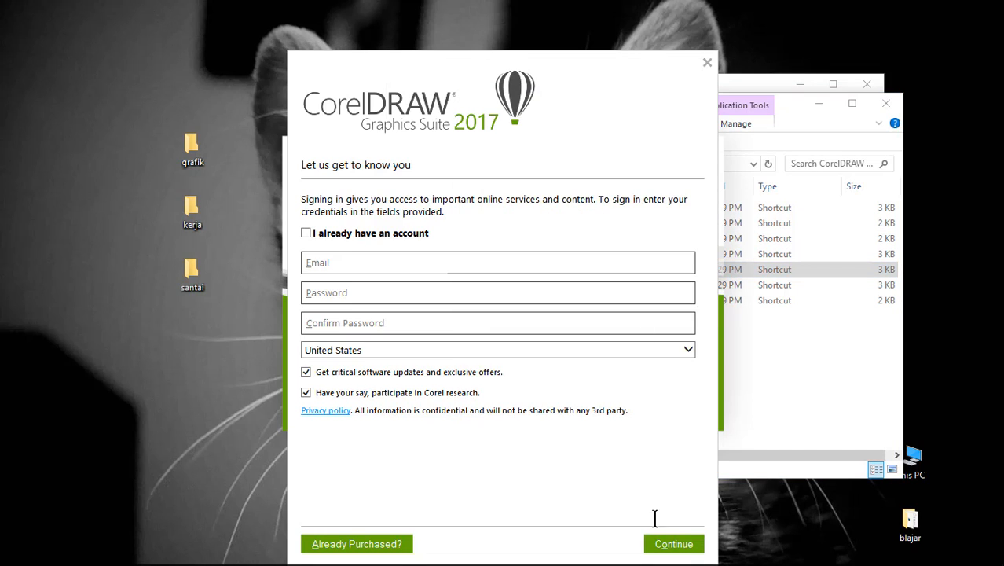
click(708, 65)
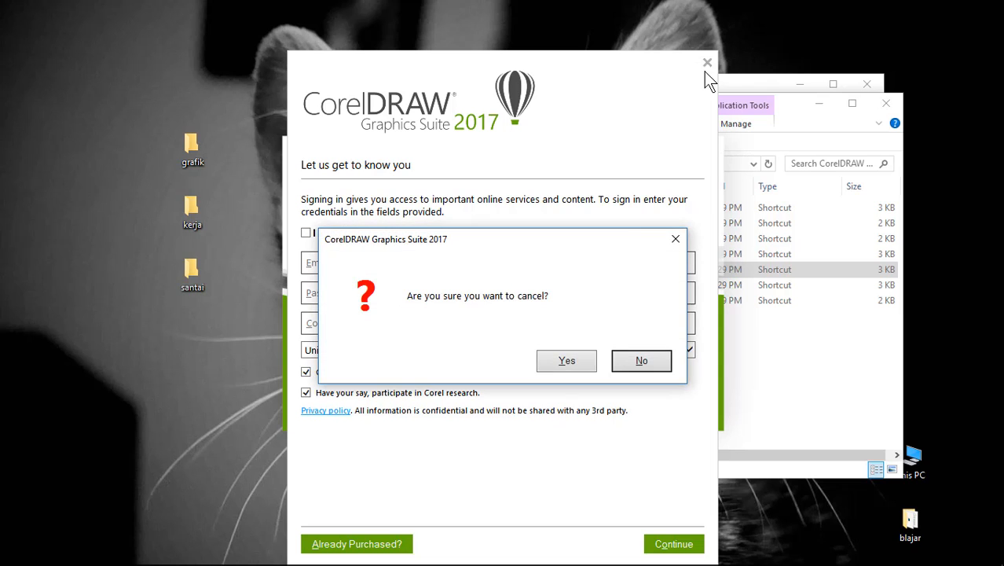
click(576, 363)
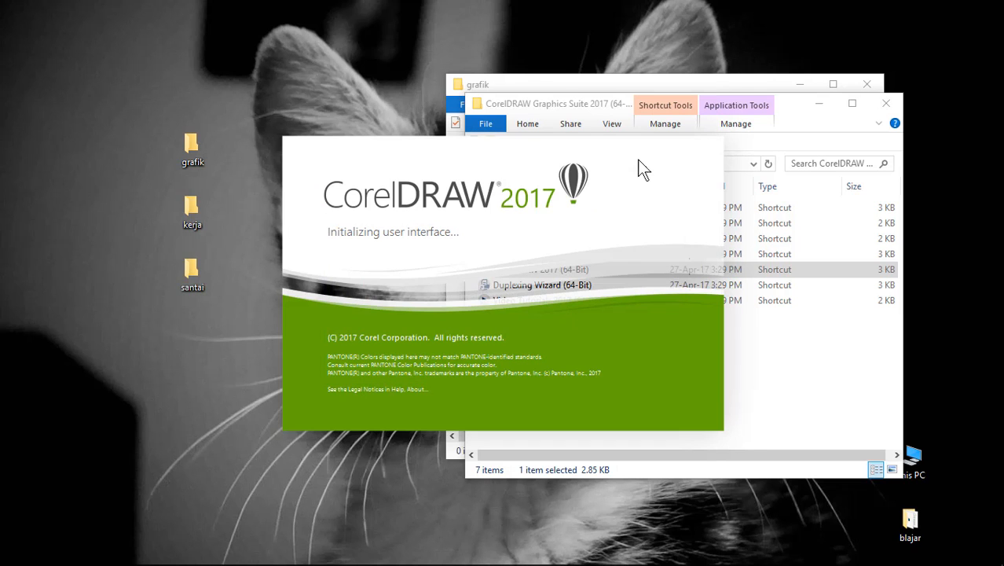
Arrange the grafik and CorelDRAW Graphics Suite 2017 folder windows side by side
click(816, 107)
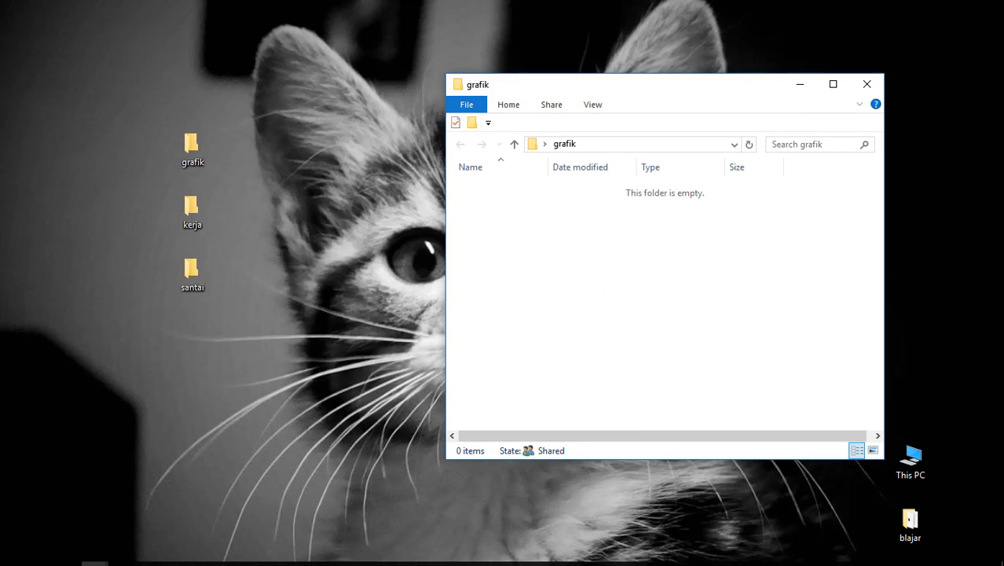
mouse_move(118, 558)
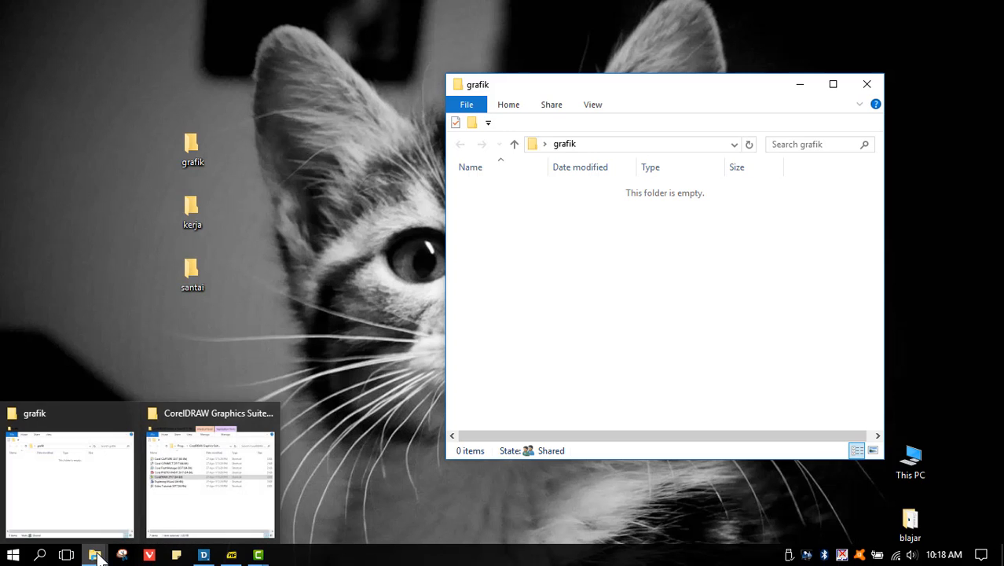
click(246, 467)
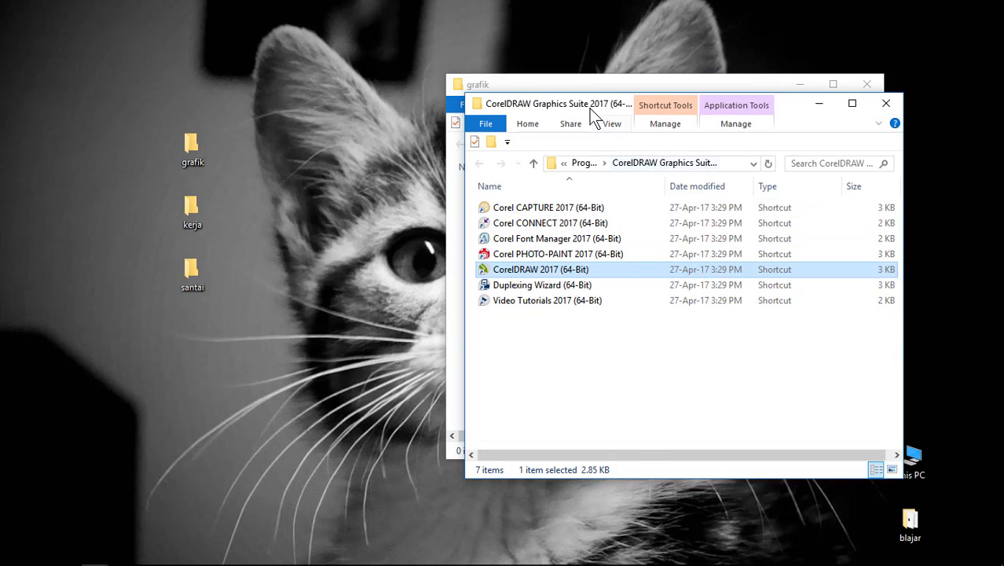
drag(589, 110, 195, 67)
Copy the CorelDRAW 2017 (64-Bit) shortcut from the CorelDRAW Graphics Suite 2017 folder into the grafik folder
click(719, 391)
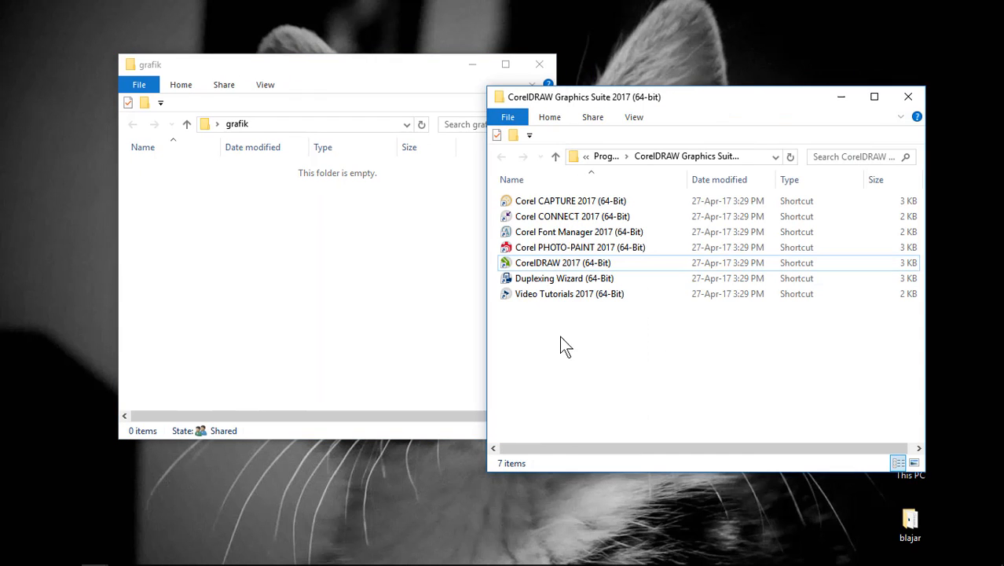
drag(538, 262, 365, 257)
click(667, 362)
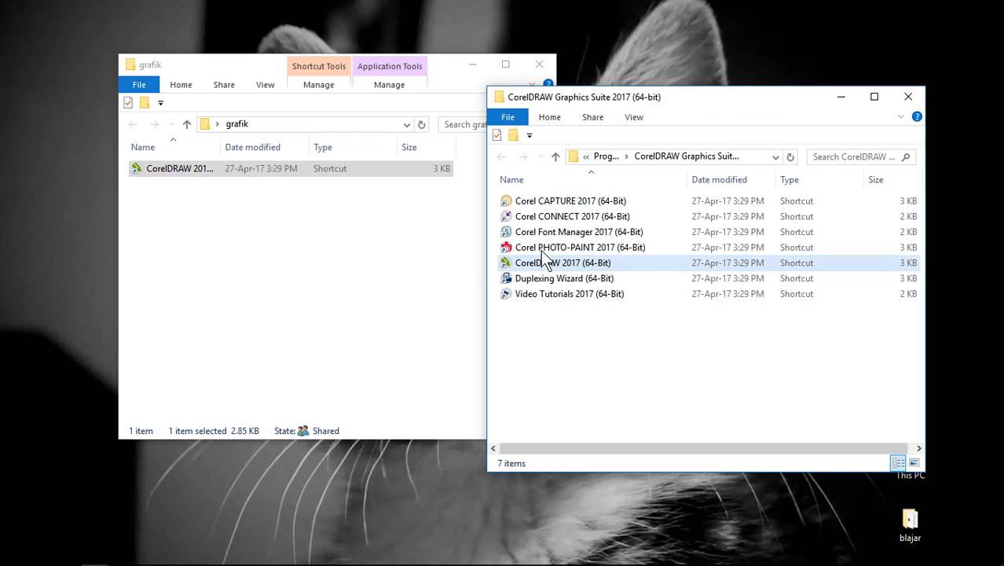
Copy the Corel Font Manager 2017 (64-Bit) shortcut into the grafik folder and close the CorelDRAW Graphics Suite 2017 folder window
drag(554, 233, 374, 253)
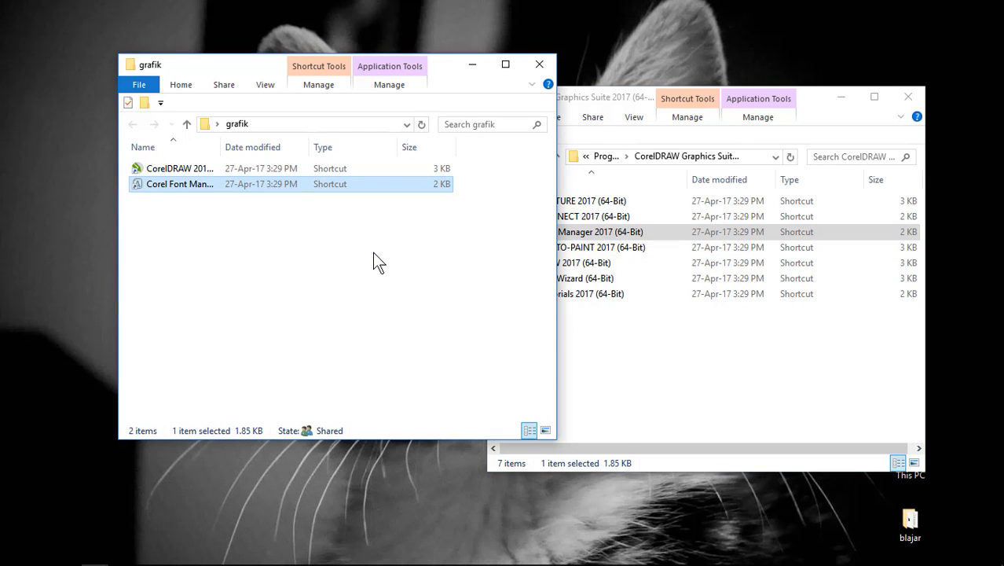
click(641, 106)
click(908, 97)
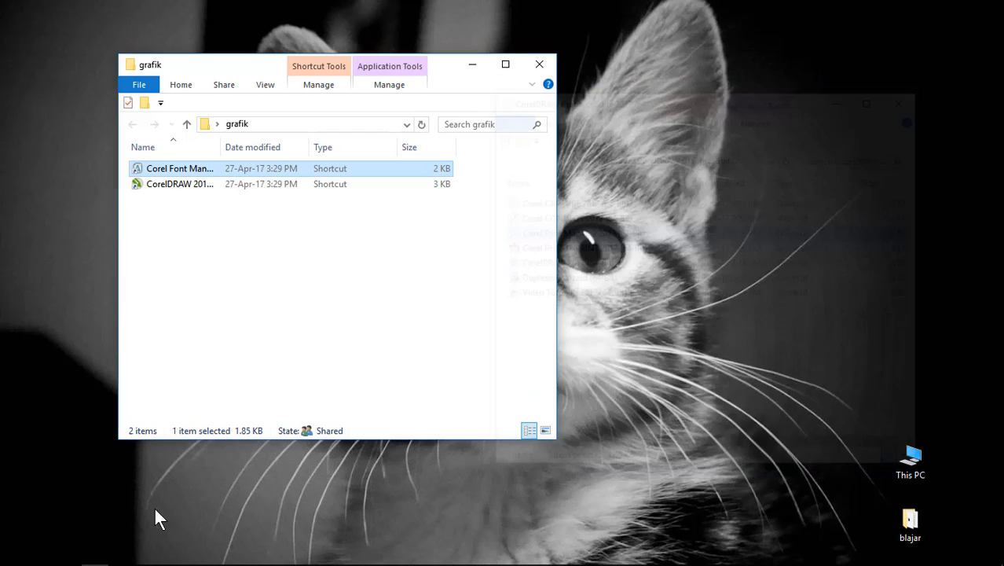
Search Windows for photoshop and open the file location of Adobe Photoshop CC 2015.5 (32 Bit)
click(40, 555)
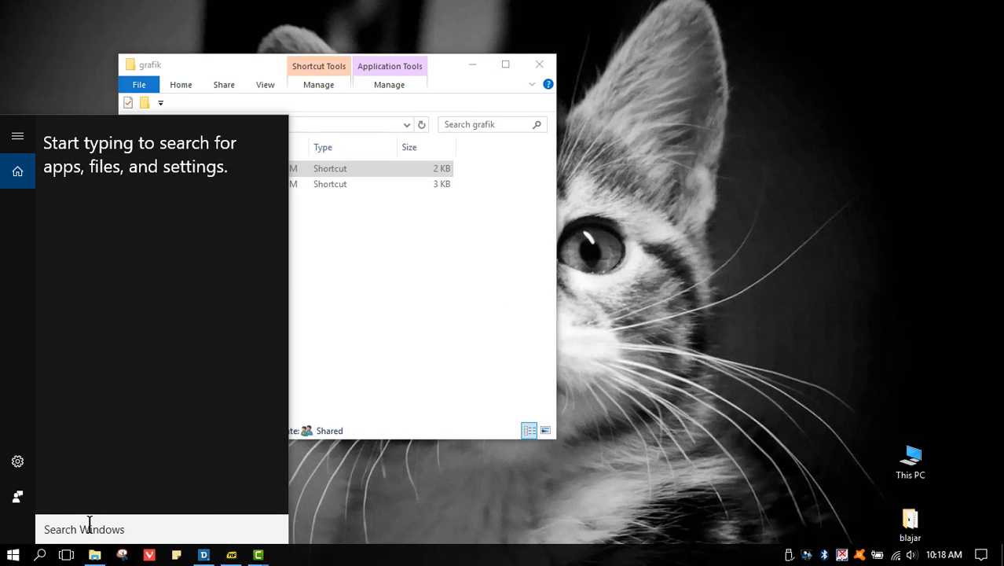
text(ph)
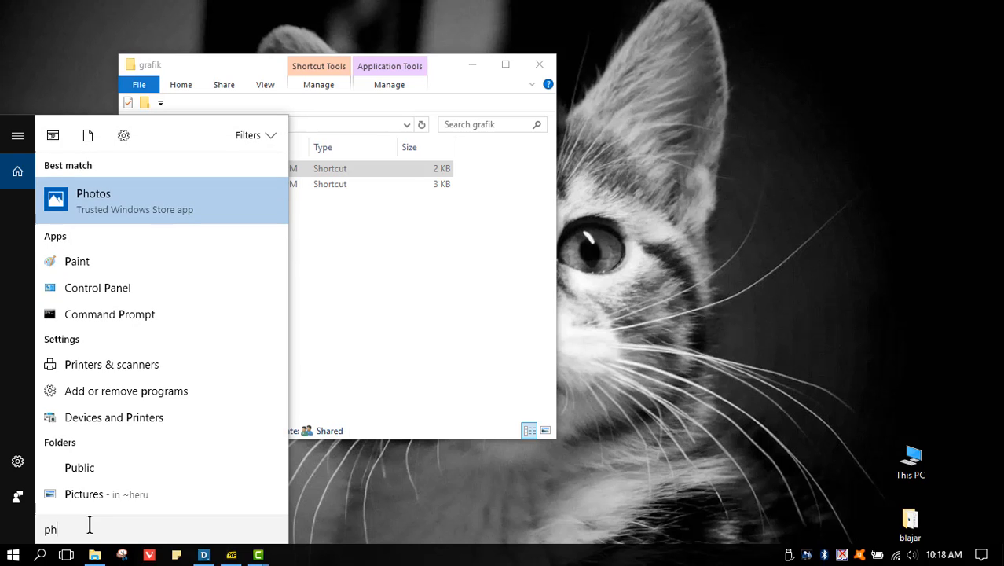
text(otosh)
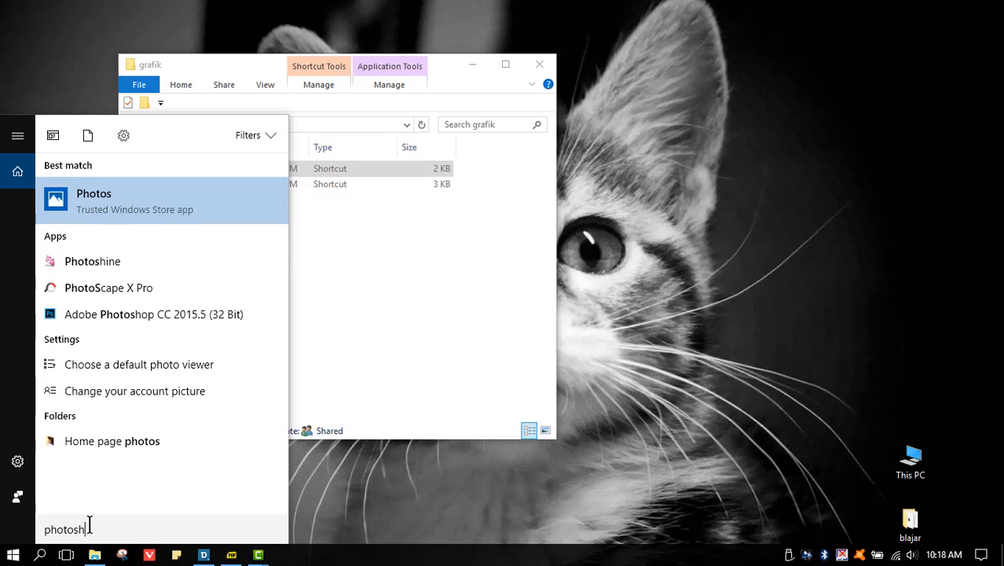
text(op)
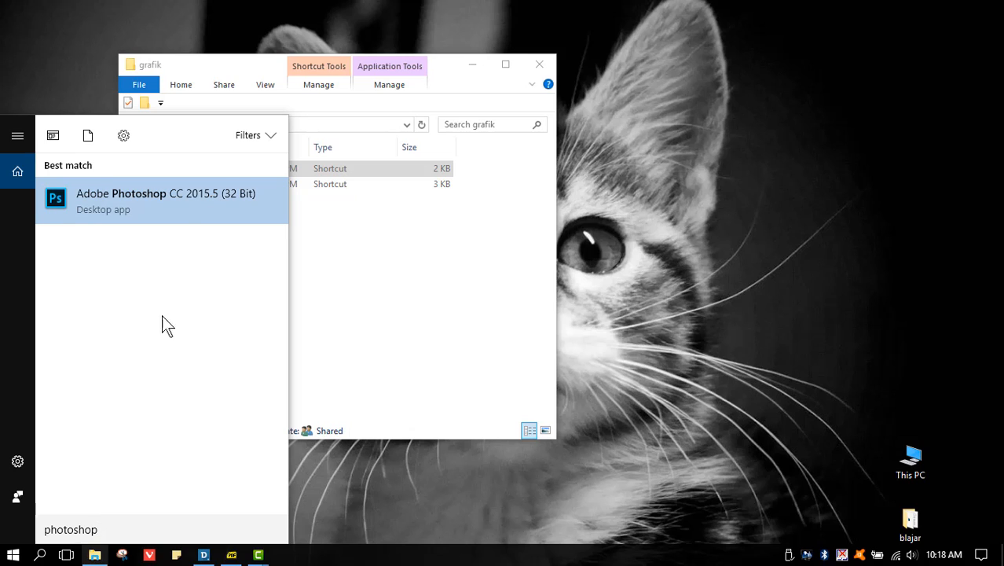
right_click(180, 204)
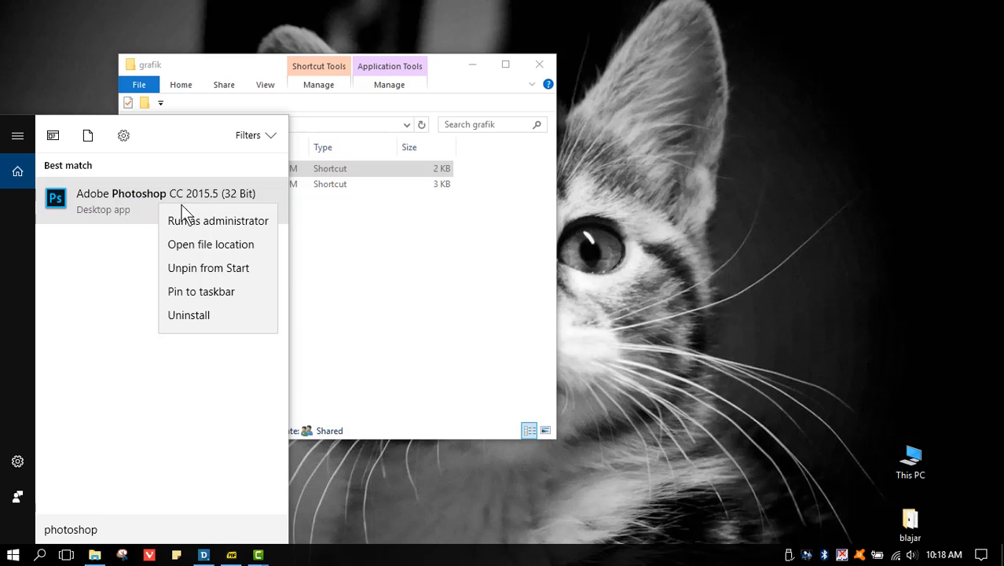
click(214, 244)
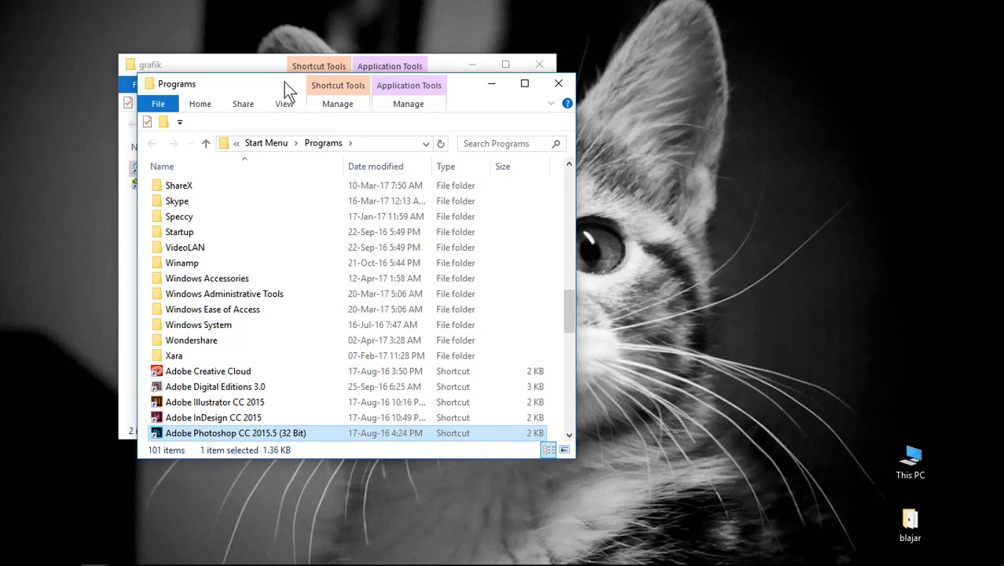
Place the Programs folder window beside grafik, enlarge it, and copy the Adobe Photoshop CC 2015.5 (32 Bit) shortcut into grafik
drag(283, 81, 626, 60)
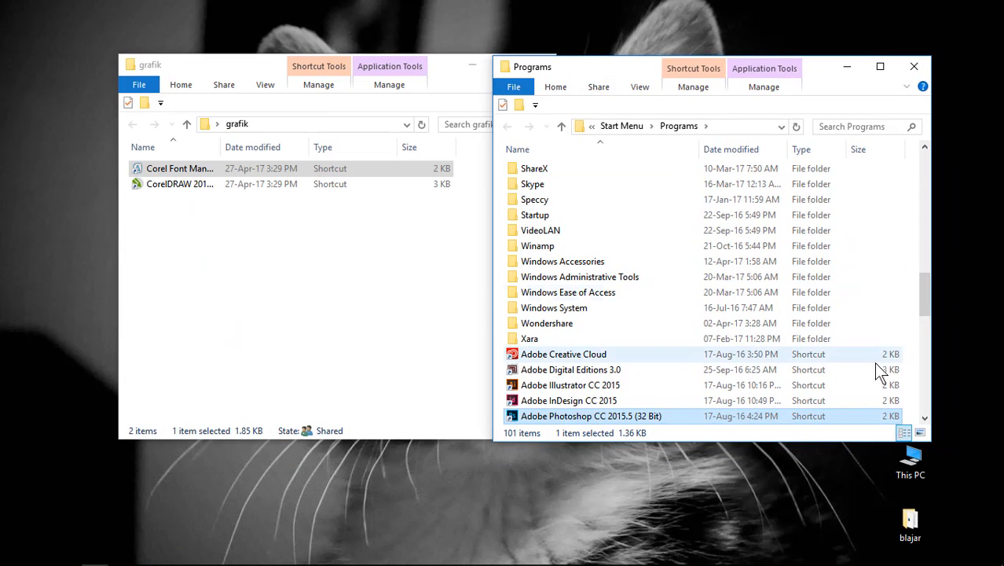
drag(931, 444, 930, 494)
drag(574, 418, 405, 389)
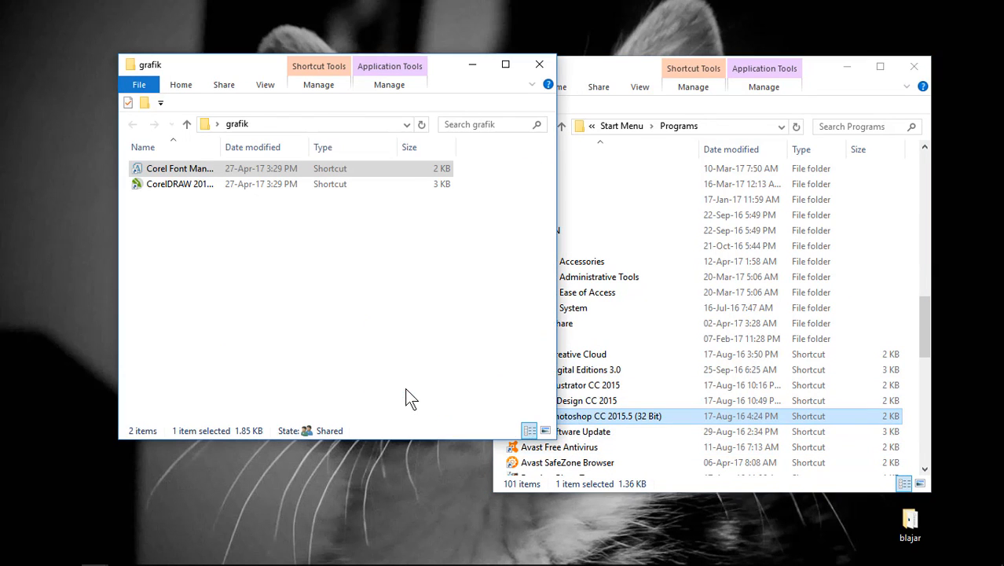
click(598, 446)
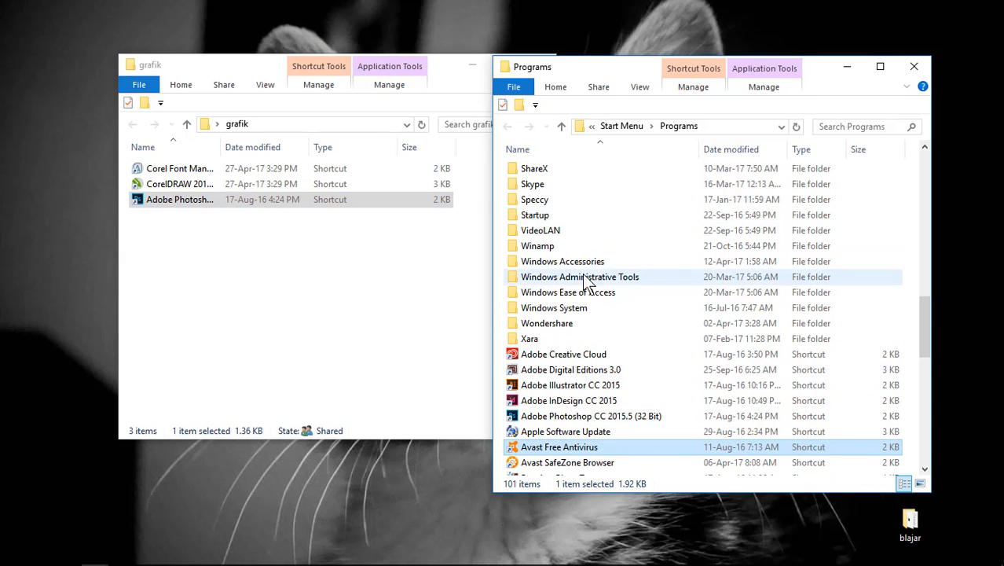
Look through the Programs folder for more graphics programs to include in the grafik folder
scroll(636, 306, down, 3)
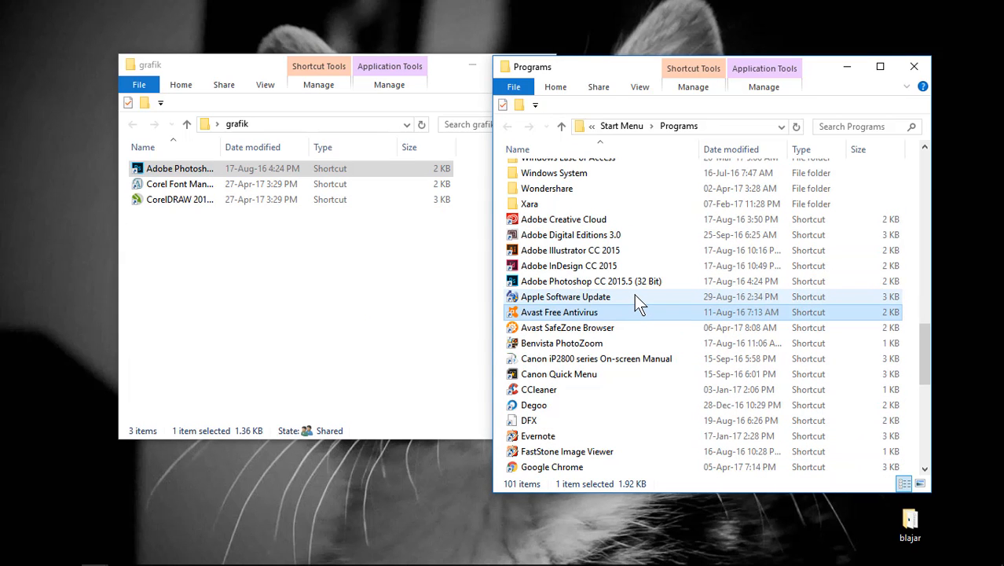
scroll(635, 297, up, 5)
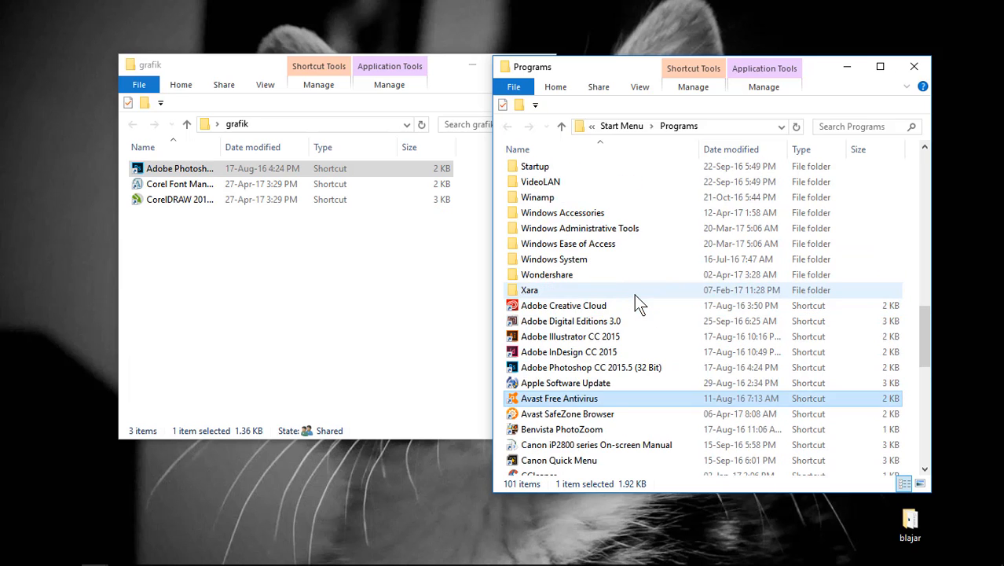
scroll(634, 297, up, 3)
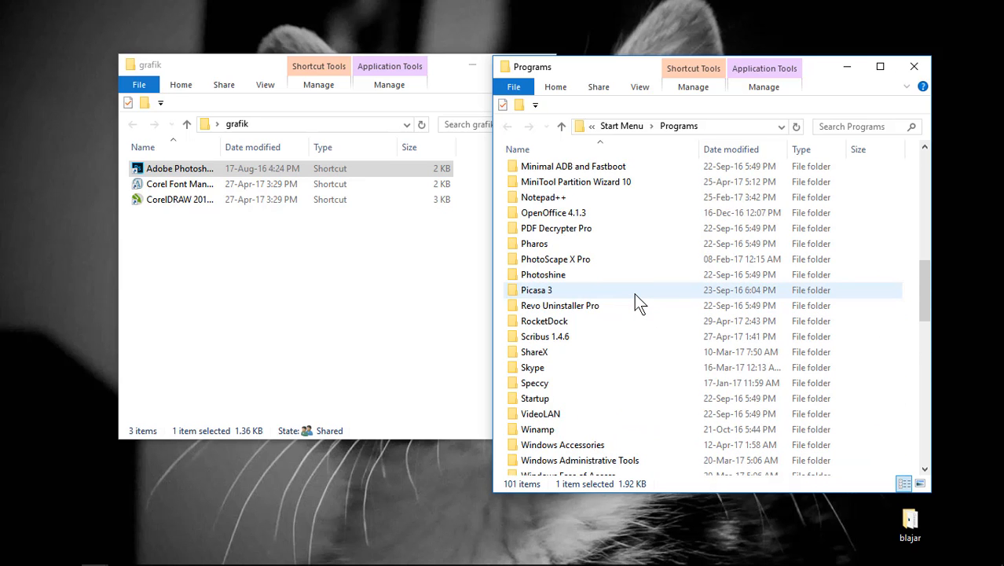
scroll(638, 303, up, 3)
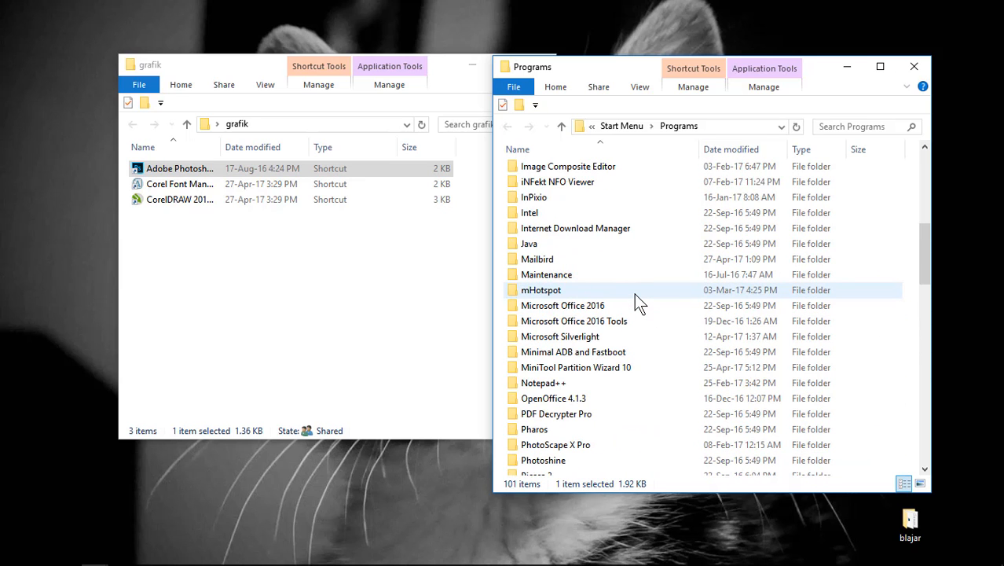
scroll(637, 297, up, 2)
scroll(636, 297, down, 7)
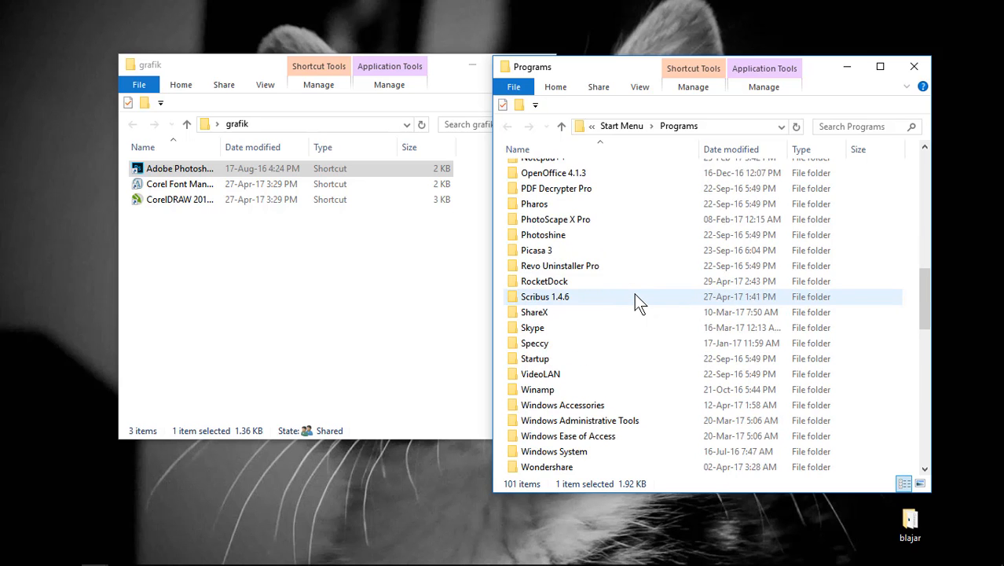
scroll(635, 296, down, 11)
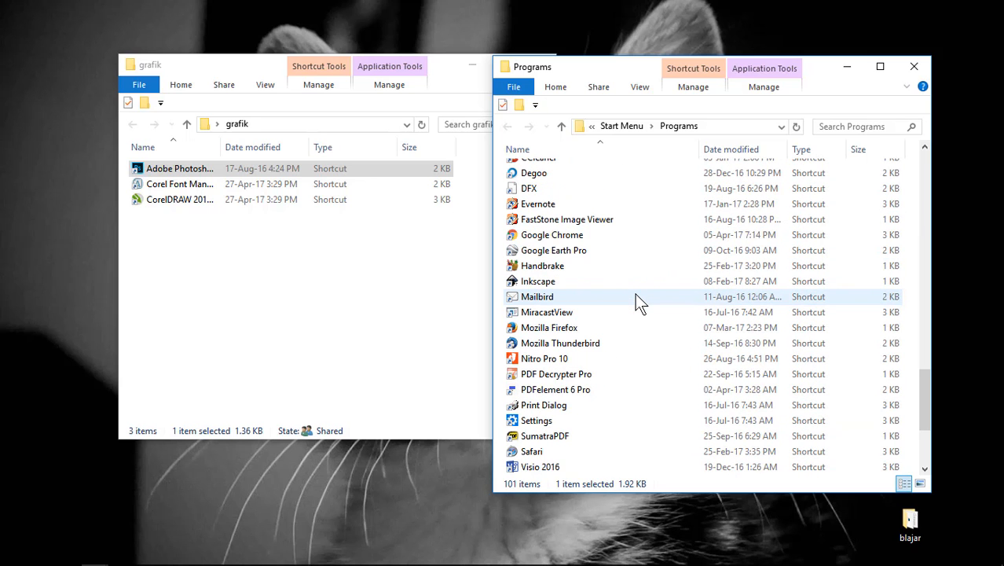
scroll(636, 297, down, 3)
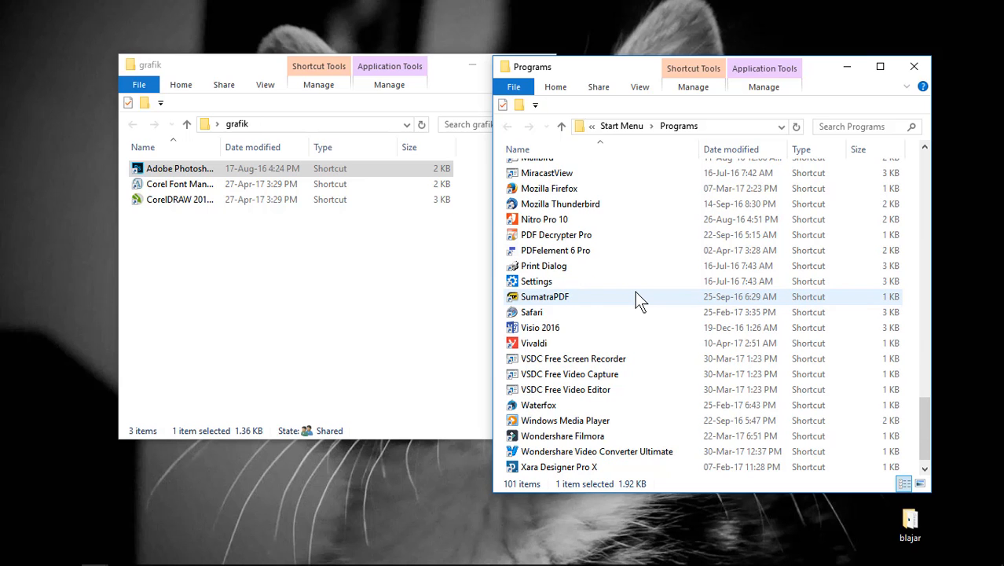
scroll(636, 298, down, 1)
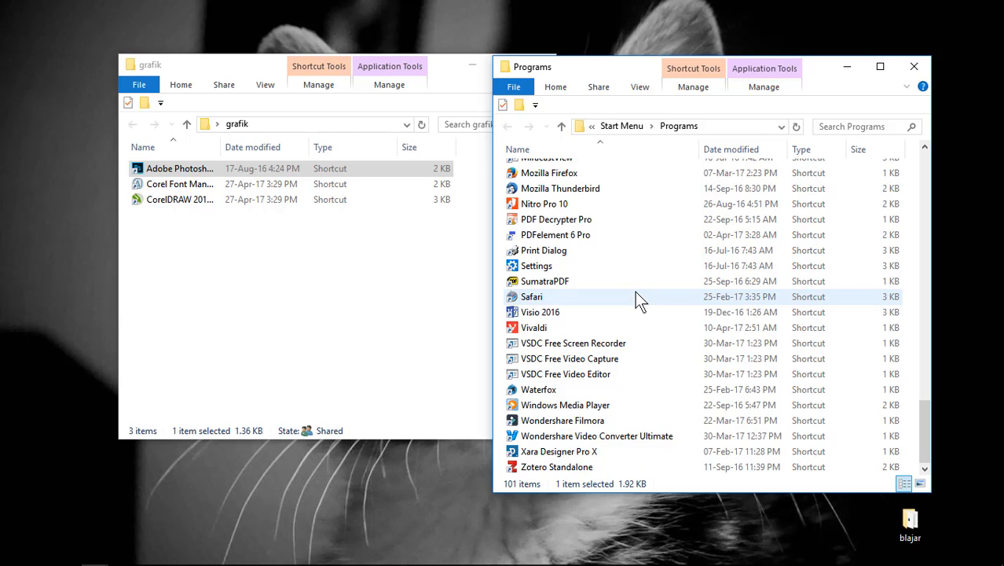
Copy the FastStone Image Viewer shortcut from the Programs folder into the grafik folder
scroll(601, 324, up, 5)
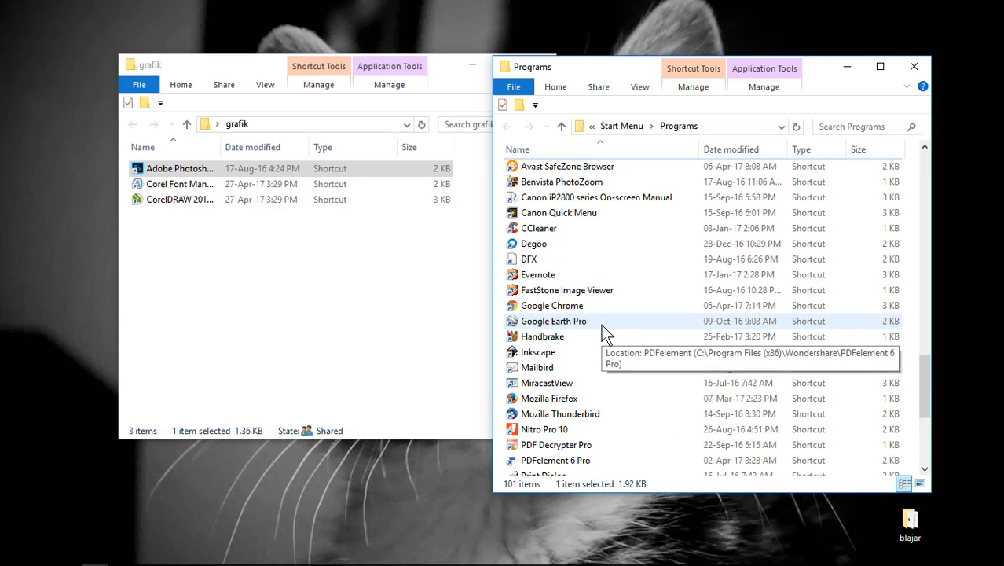
scroll(601, 323, up, 1)
drag(550, 336, 418, 331)
click(625, 304)
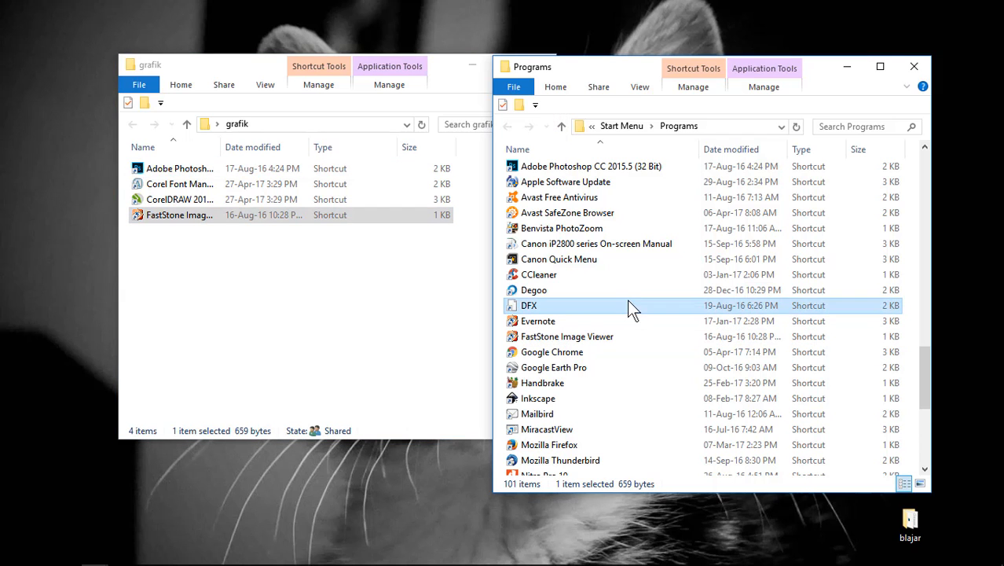
Copy the Adobe Illustrator CC 2015 and Adobe InDesign CC 2015 shortcuts from the Programs folder into the grafik folder
click(559, 274)
scroll(584, 277, up, 1)
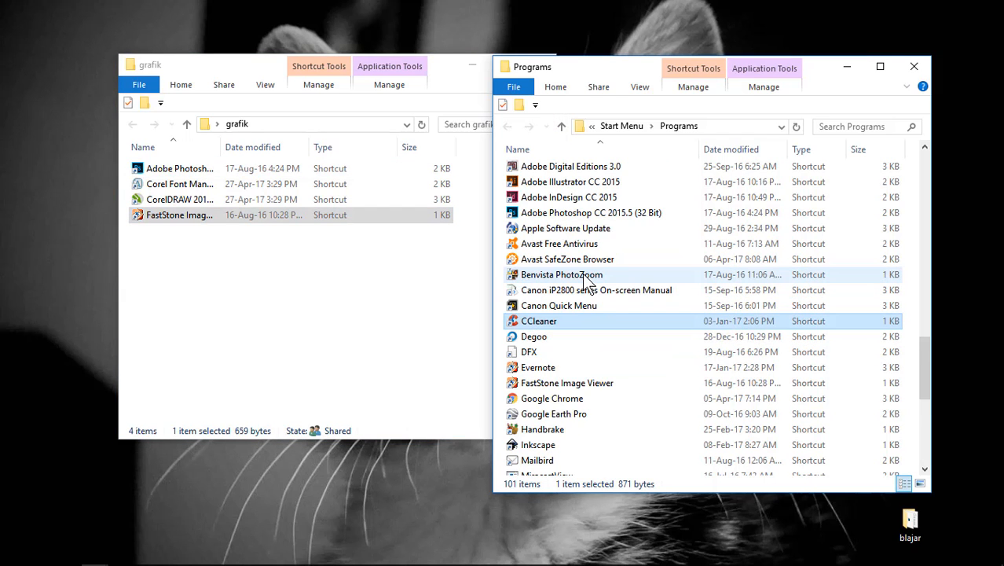
scroll(584, 276, up, 2)
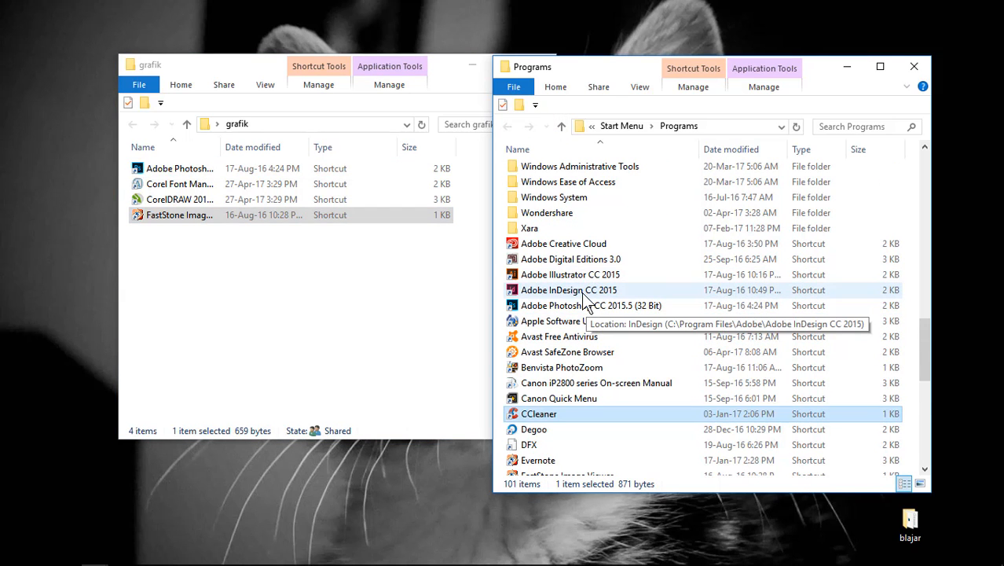
click(561, 274)
click(460, 289)
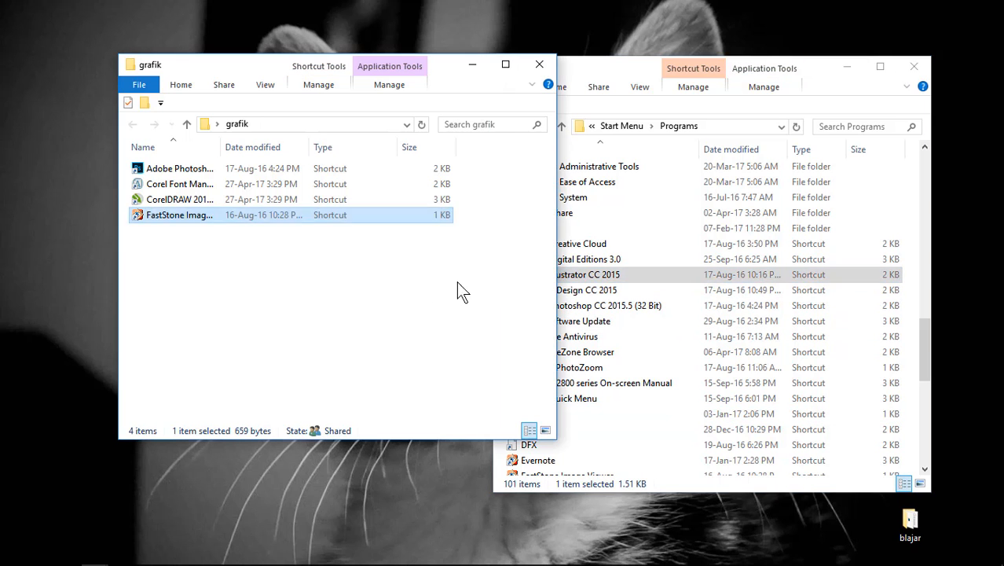
key(ctrl+v)
drag(586, 290, 495, 292)
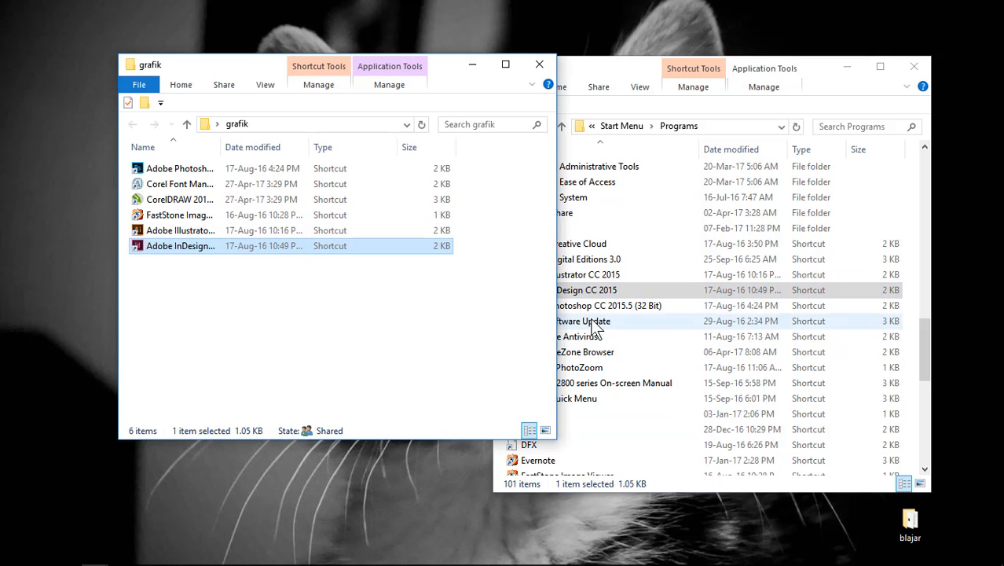
Copy the Xara Designer Pro X shortcut from its subfolder within the Xara program folder into the grafik folder
click(595, 307)
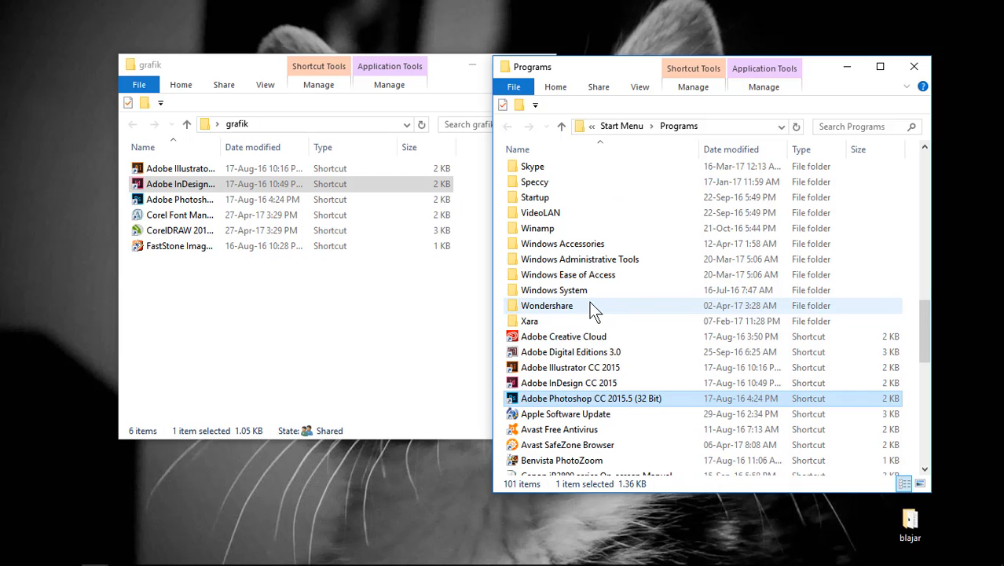
double_click(546, 319)
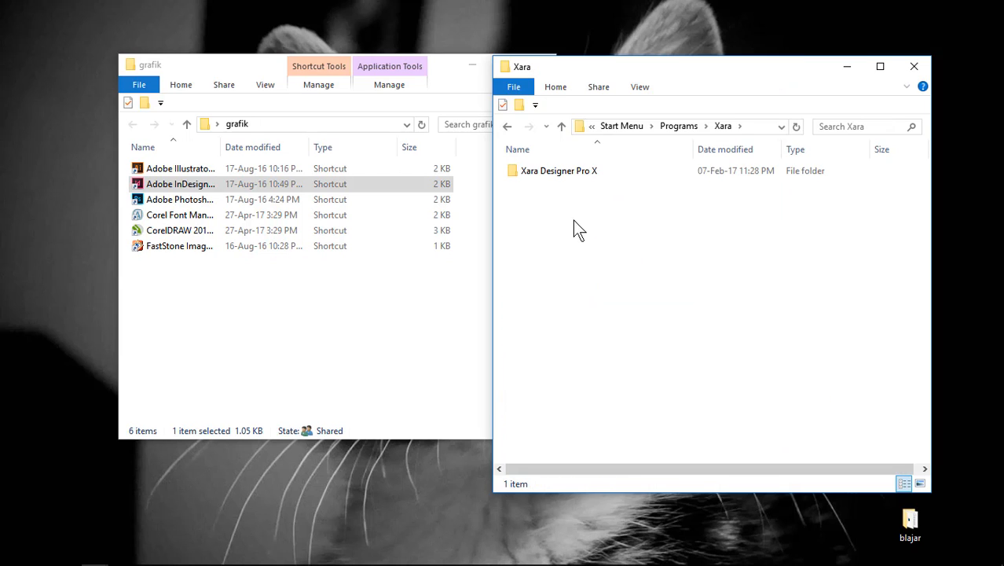
double_click(584, 174)
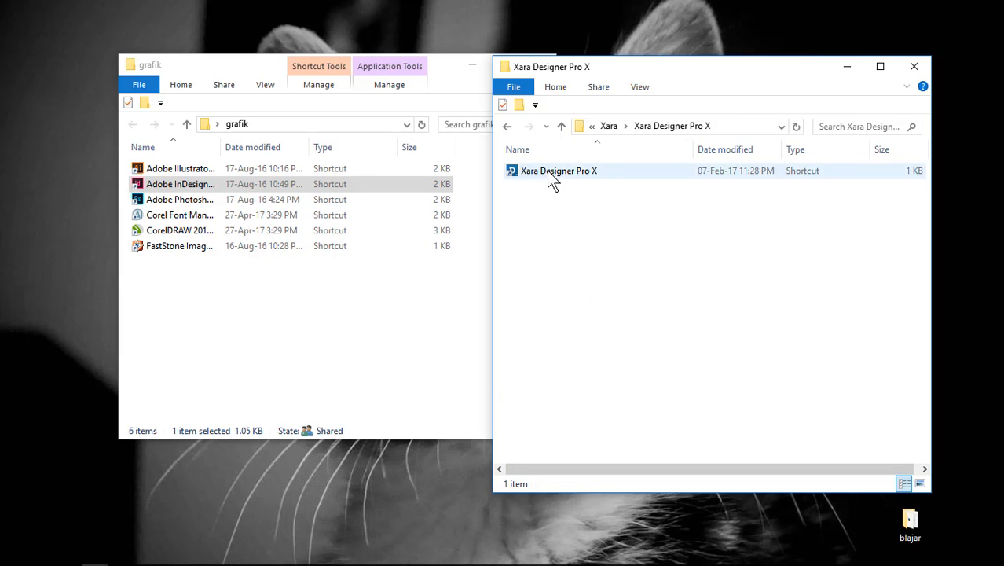
drag(548, 173, 420, 298)
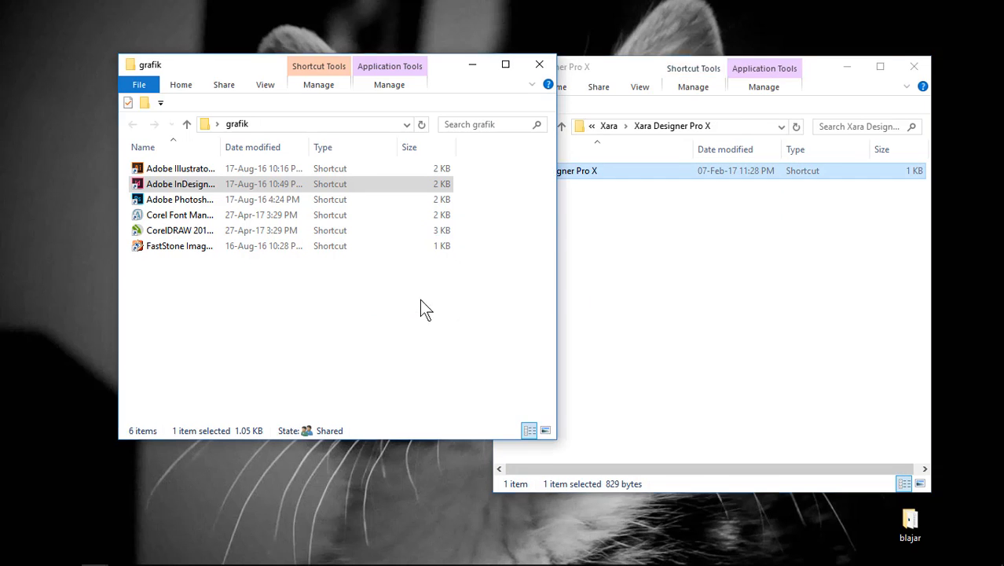
Close the Xara Designer Pro X and grafik folder windows
click(848, 216)
click(912, 67)
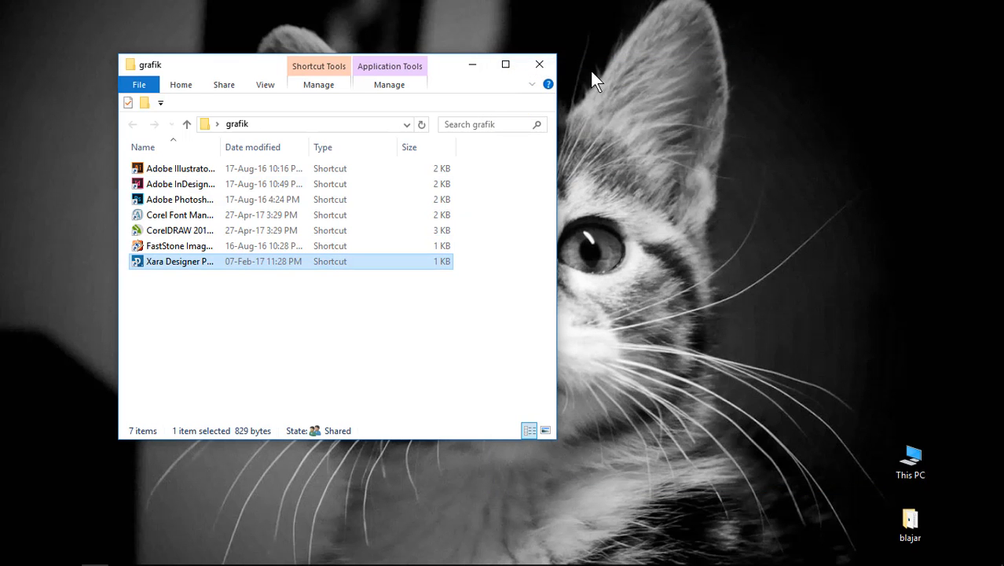
click(539, 64)
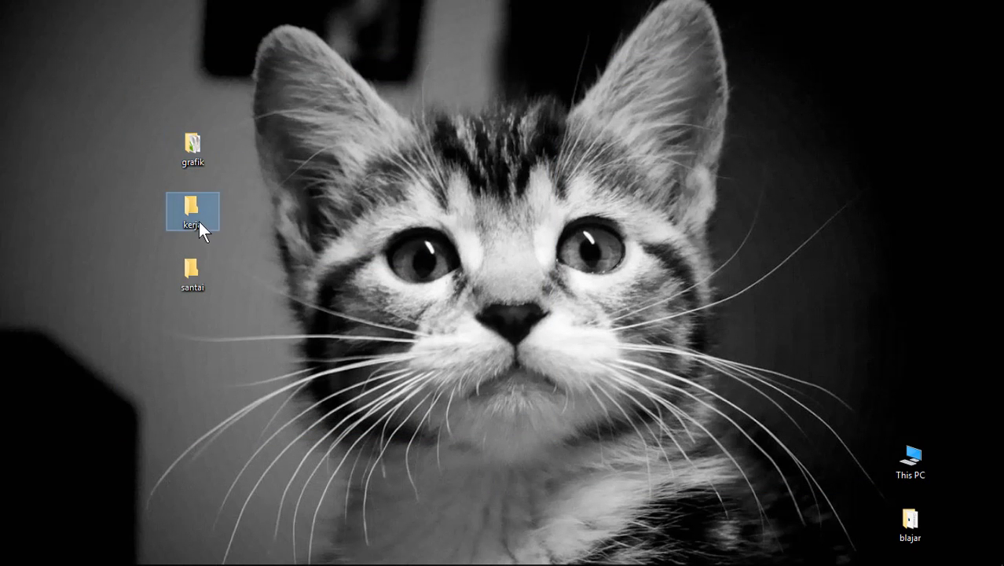
click(197, 271)
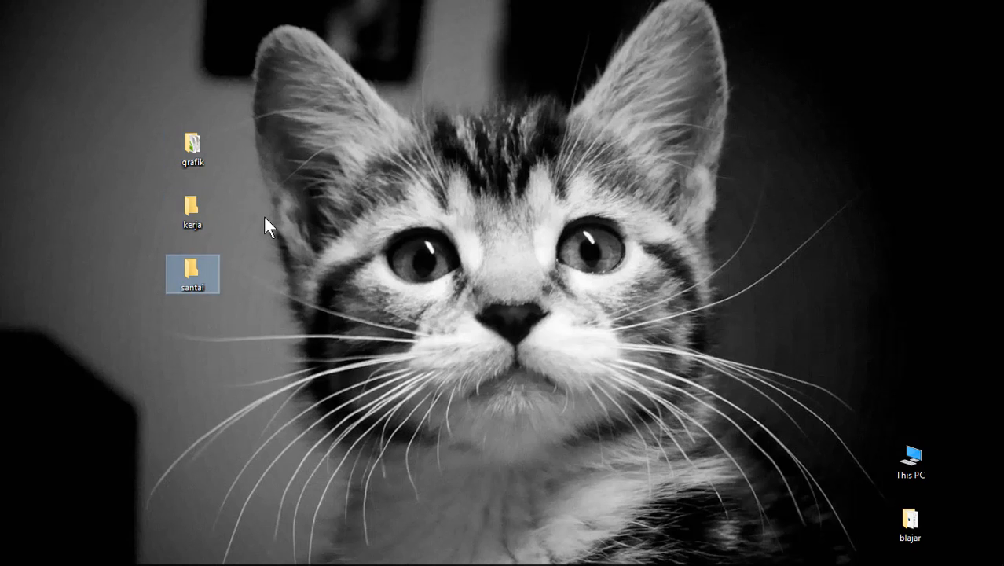
drag(318, 95, 134, 352)
click(245, 454)
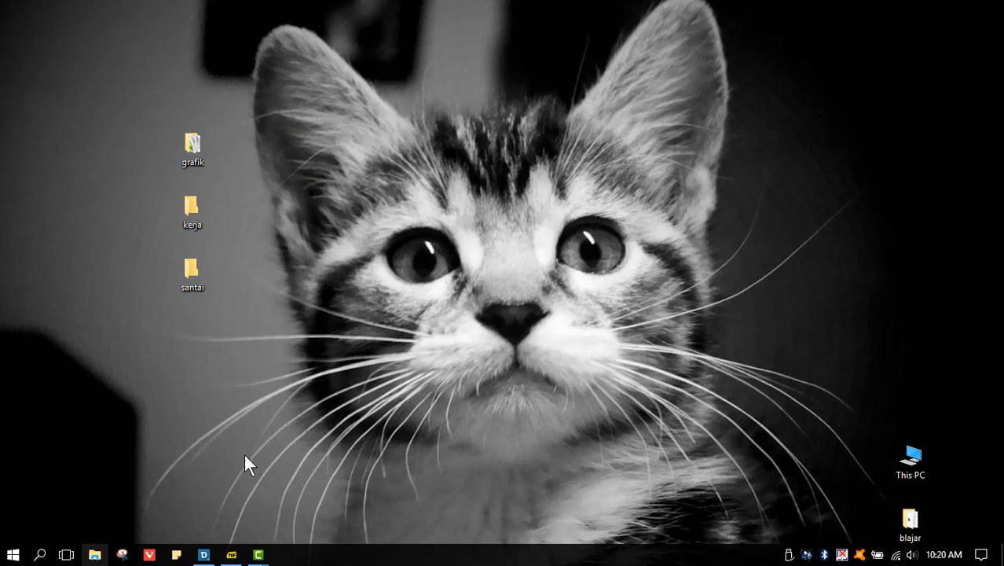
Open a File Explorer window showing the Documents folder of This PC
key(super+e)
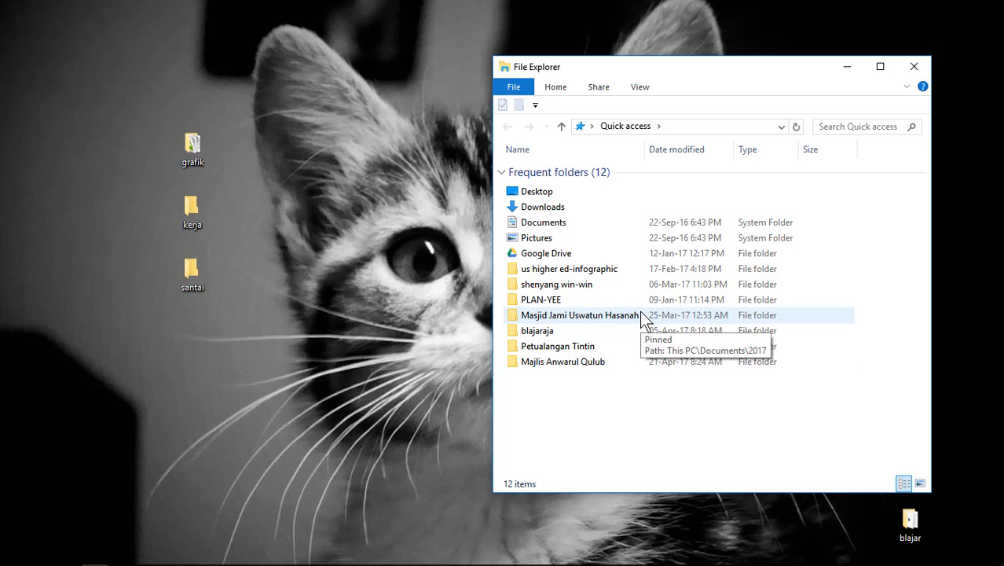
double_click(558, 237)
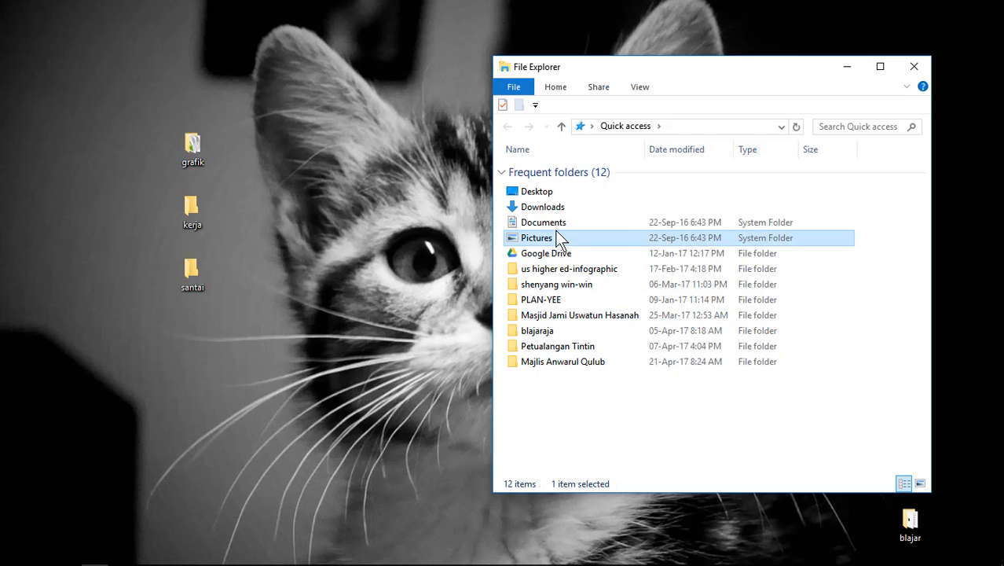
click(561, 126)
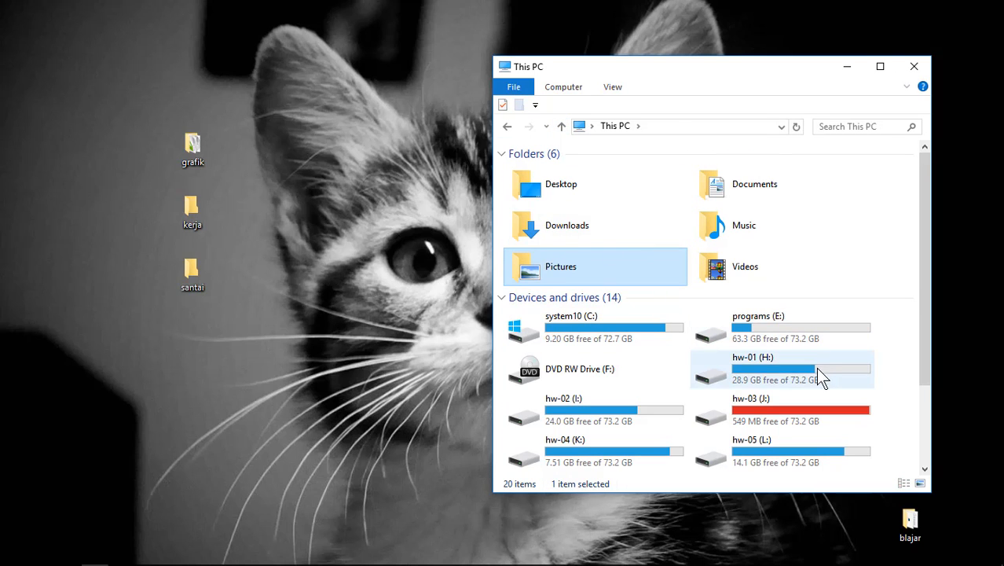
double_click(735, 192)
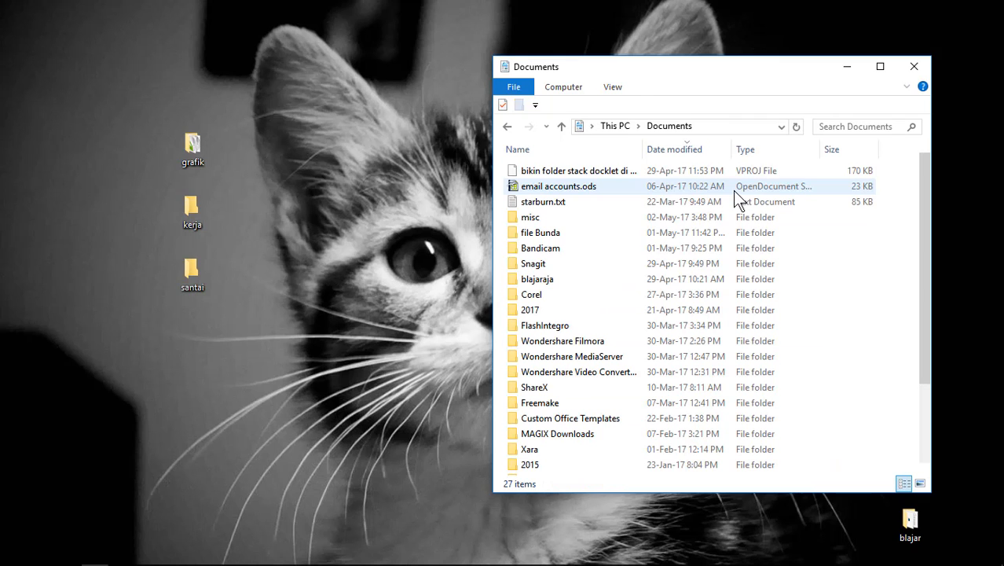
Create a folder named shortcuts inside Documents and open it
right_click(905, 247)
mouse_move(907, 429)
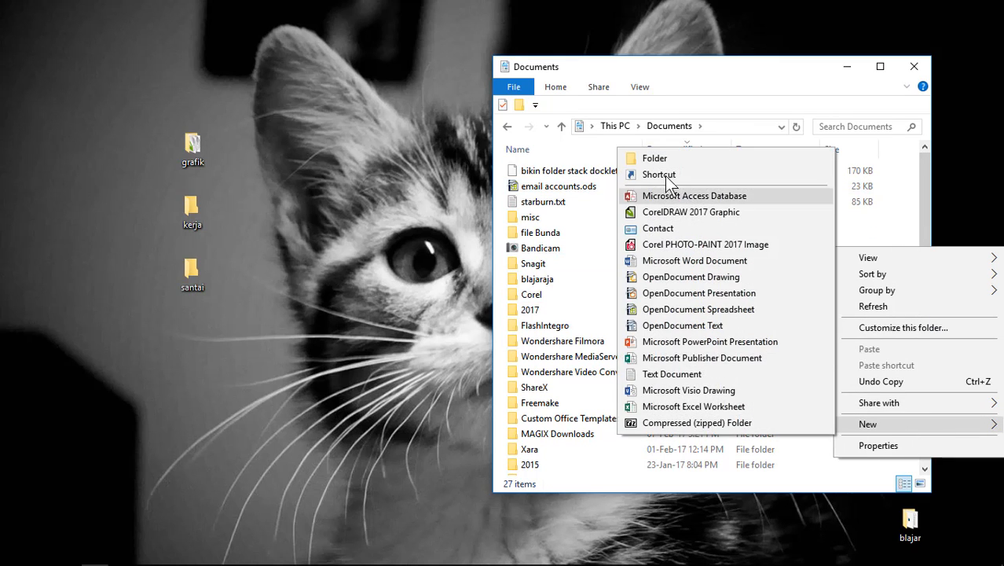
click(674, 160)
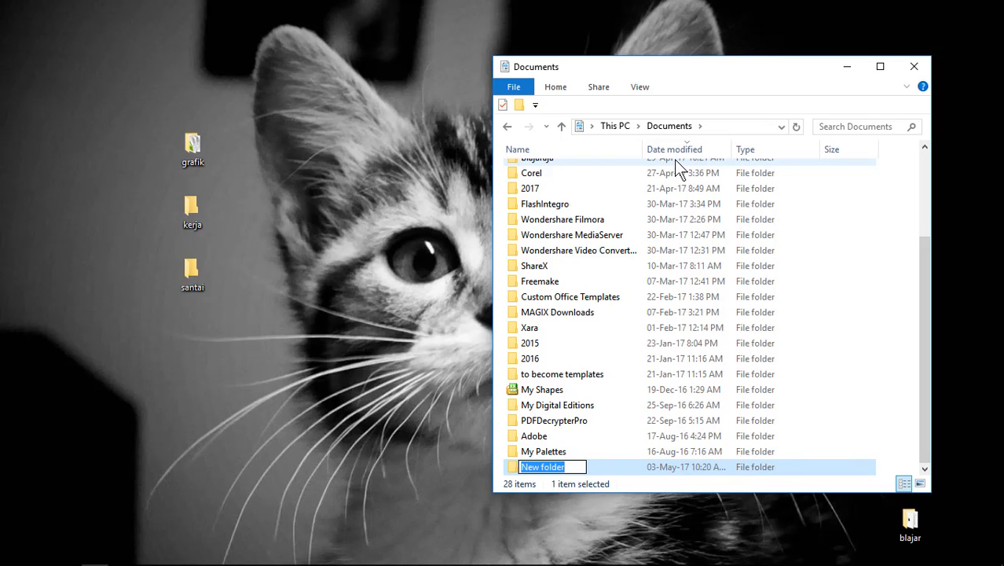
text(sho)
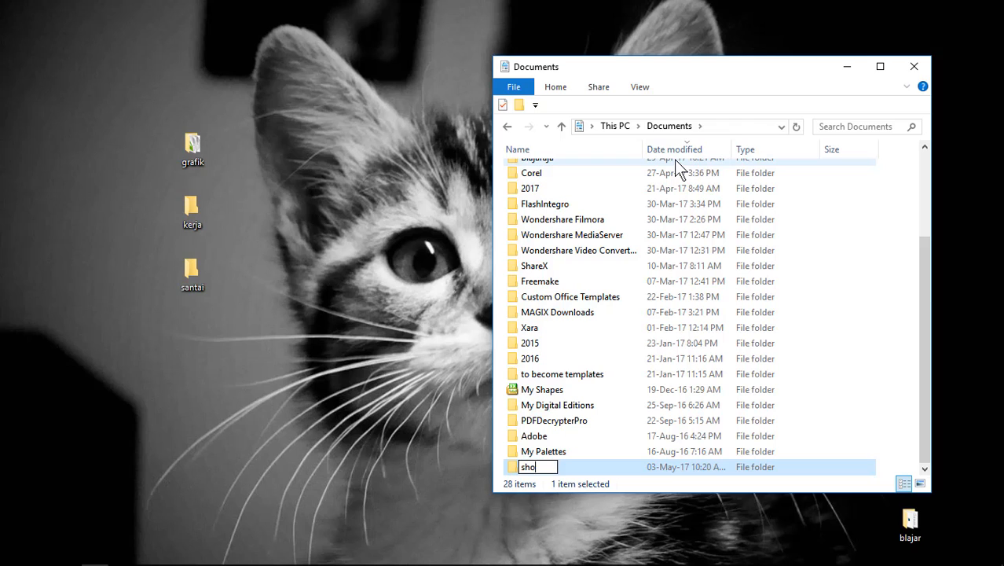
text(rtcuts)
key(Return)
key(Return)
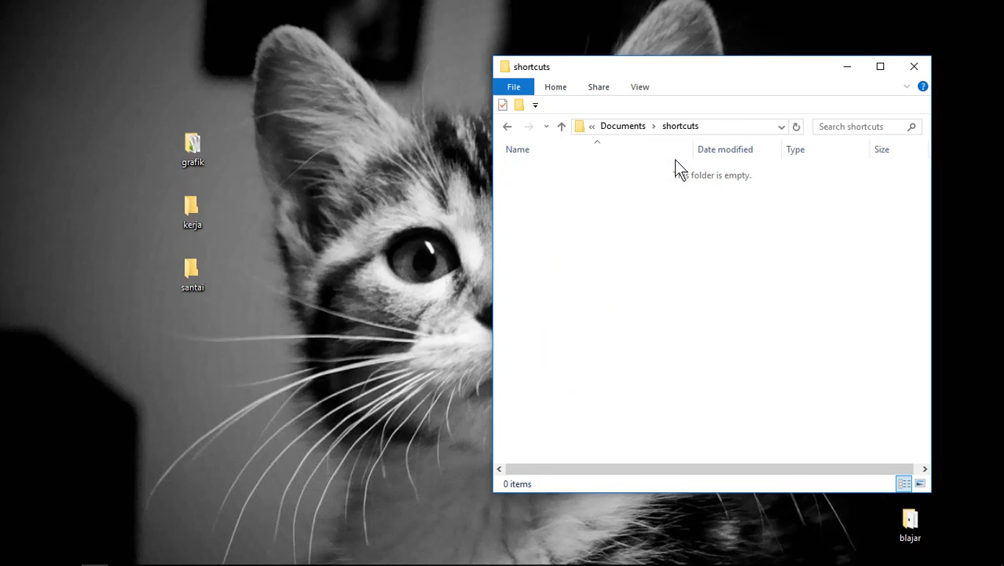
Move the grafik, kerja and santai folders from the desktop into the shortcuts folder, and narrow the Name column
drag(320, 352, 150, 128)
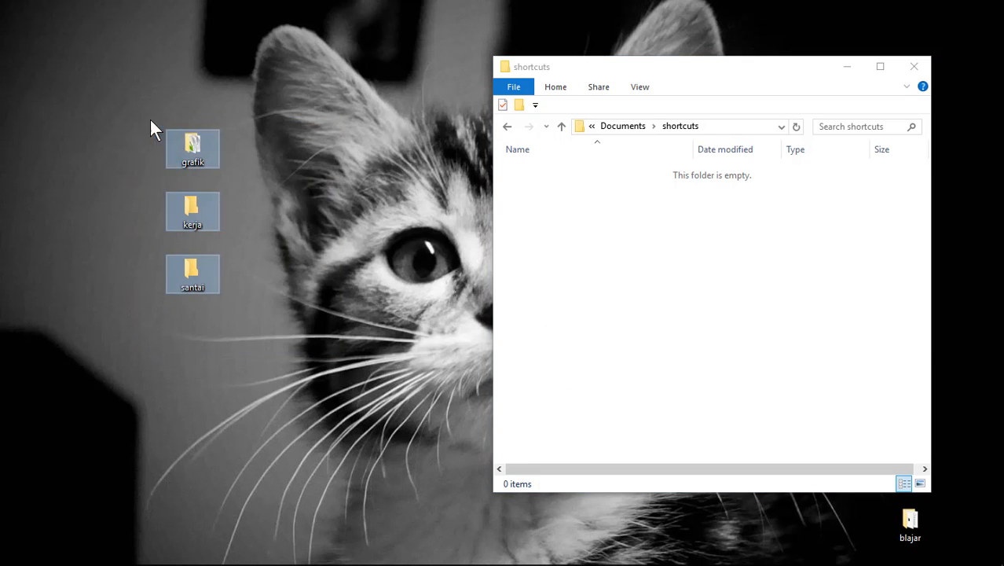
drag(200, 153, 585, 209)
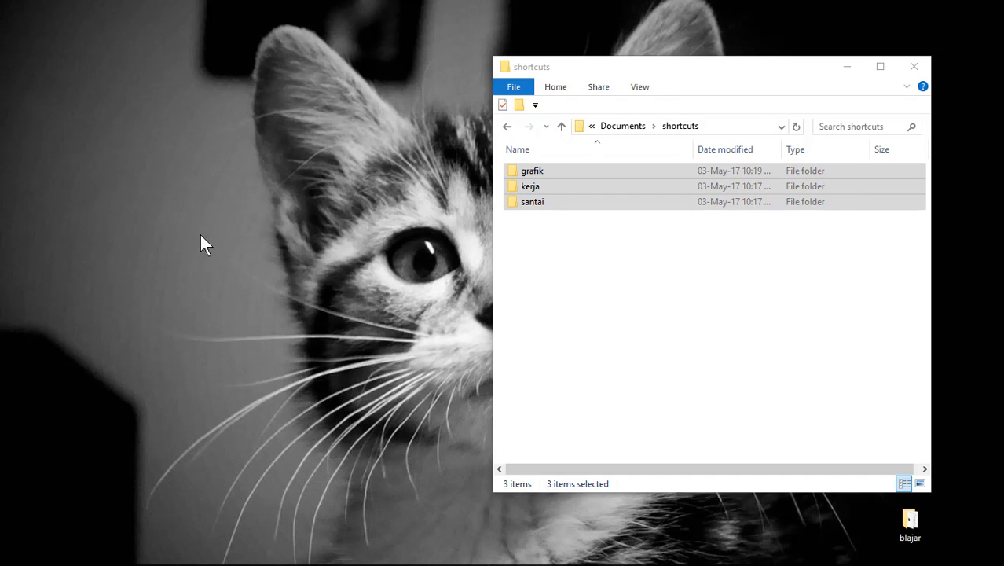
click(708, 325)
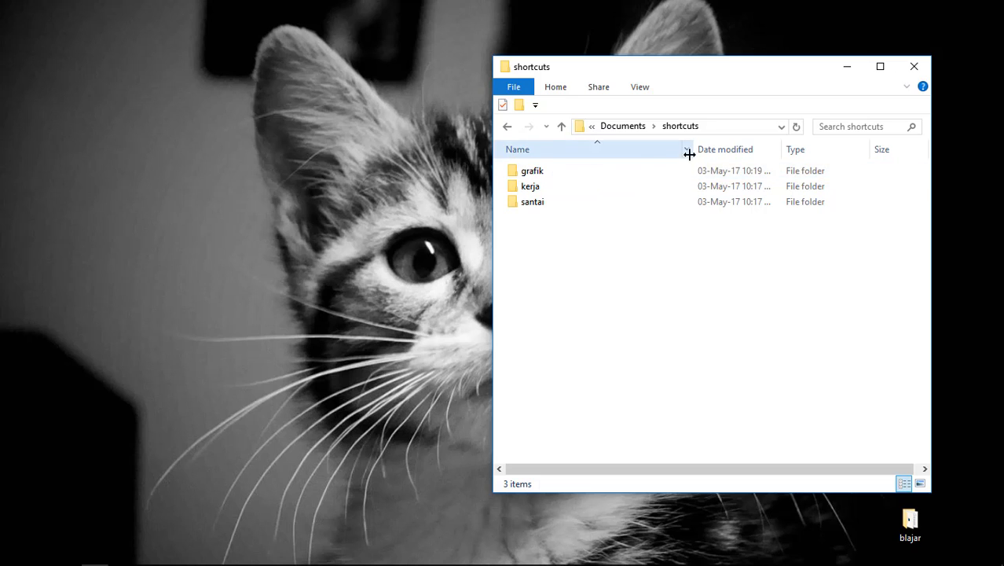
drag(692, 151, 579, 152)
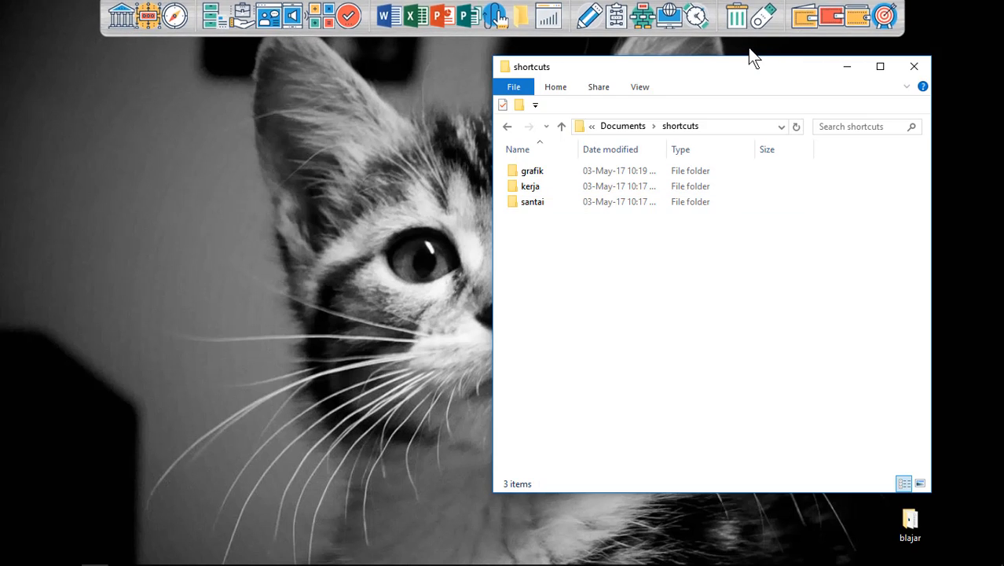
Move the shortcuts window down clear of the dock and add a Stack Docklet between the us higher ed-infographic and graphics icons
drag(739, 56, 739, 226)
mouse_move(640, 11)
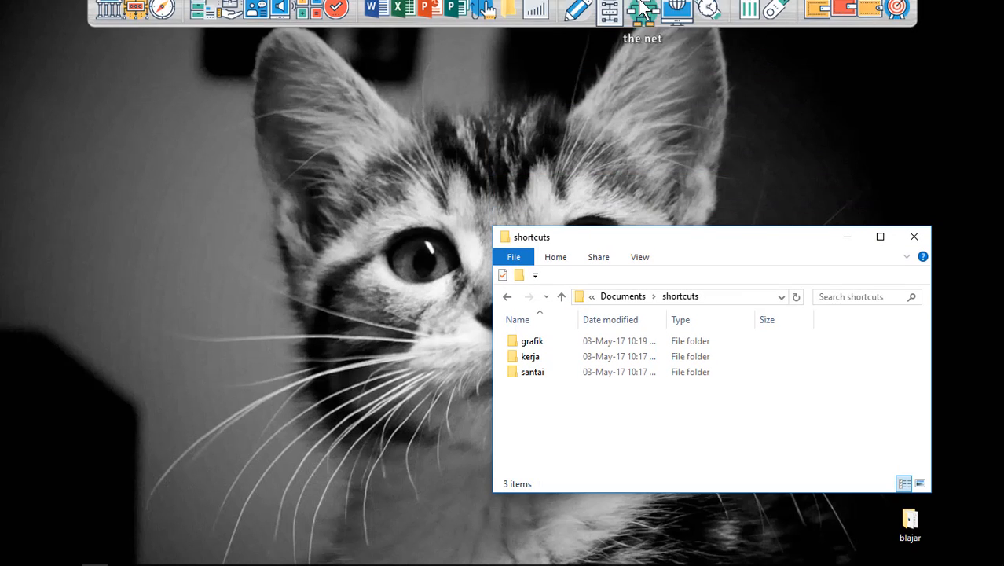
right_click(569, 15)
mouse_move(609, 41)
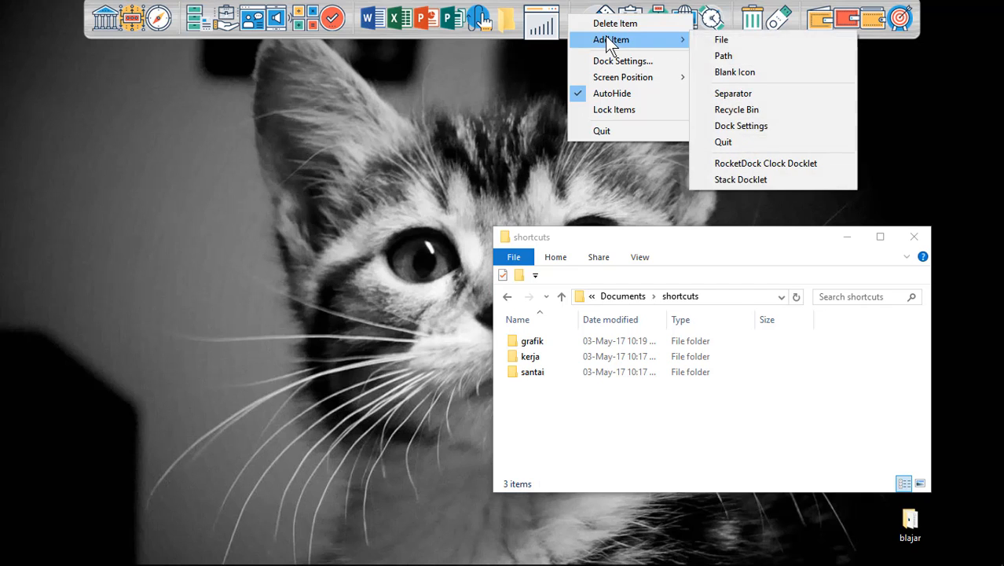
click(760, 180)
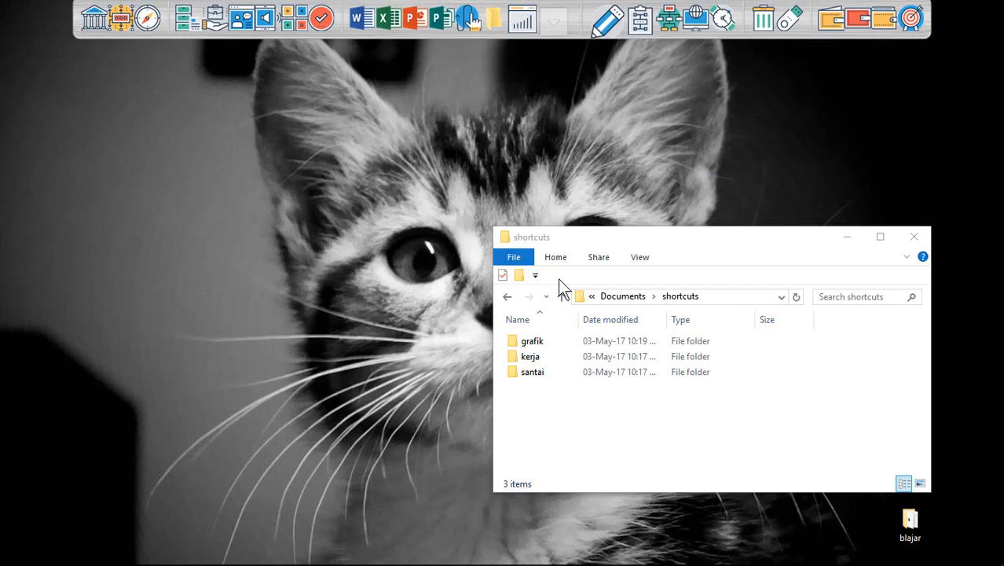
Open the grafik folder and copy its full path, H:\Documents\shortcuts\grafik
click(533, 344)
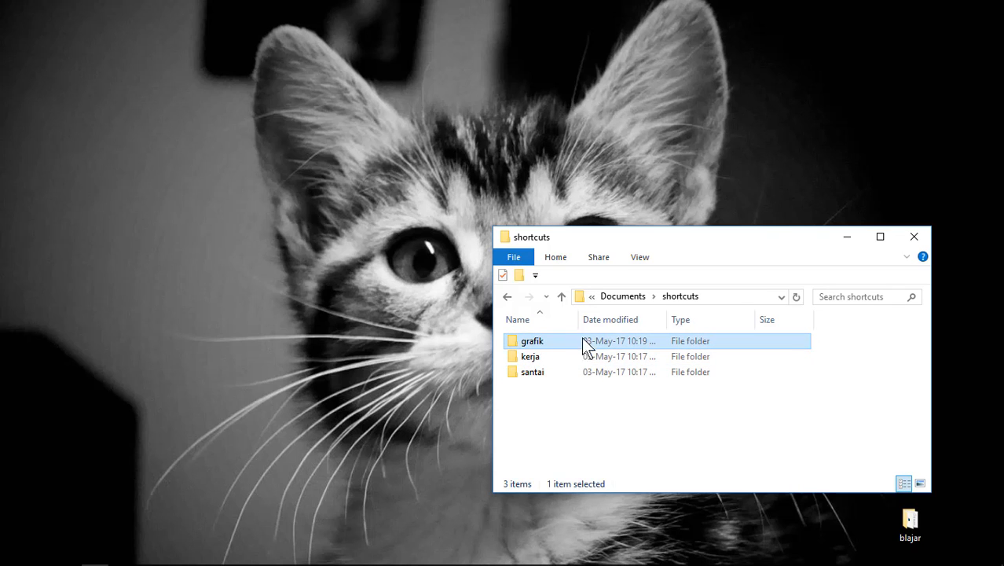
double_click(536, 341)
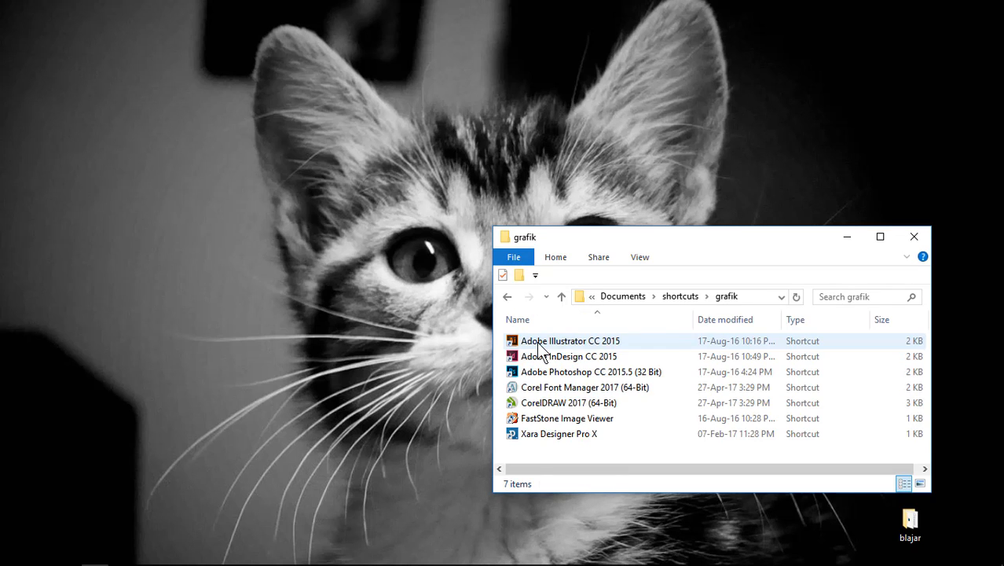
click(752, 296)
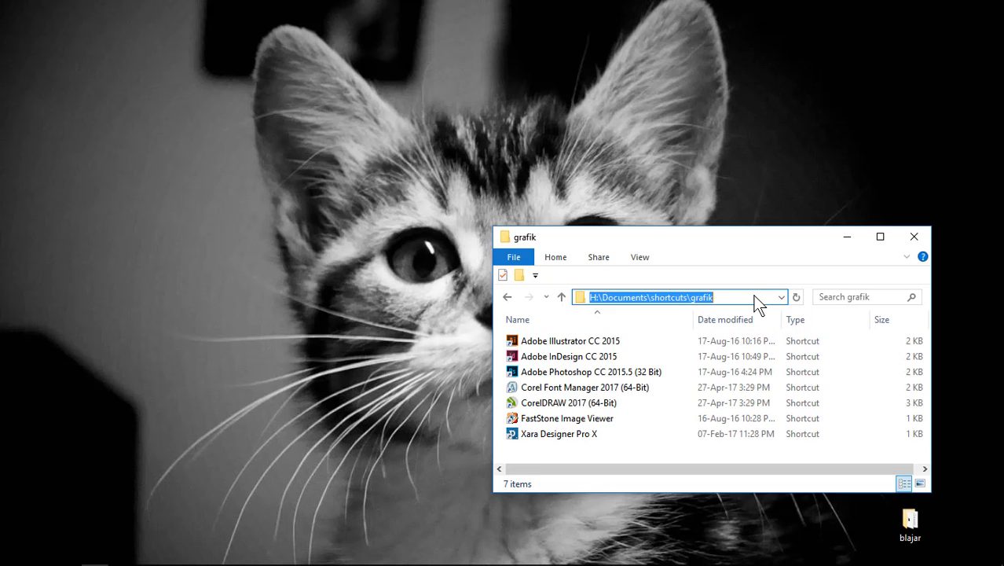
right_click(691, 296)
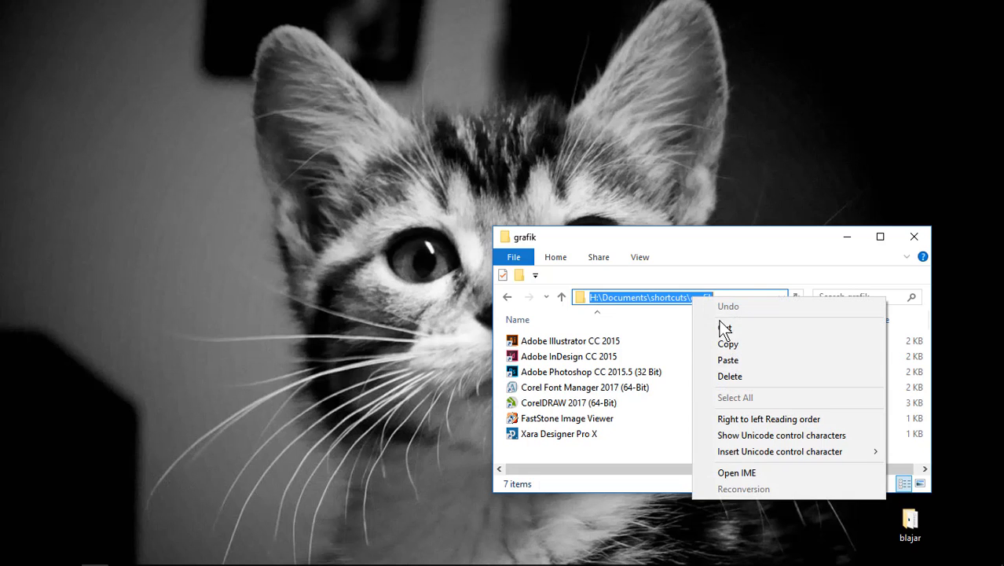
click(740, 343)
Open the new Stack Docklet's icon settings and paste H:\Documents\shortcuts\grafik as its folder
mouse_move(629, 9)
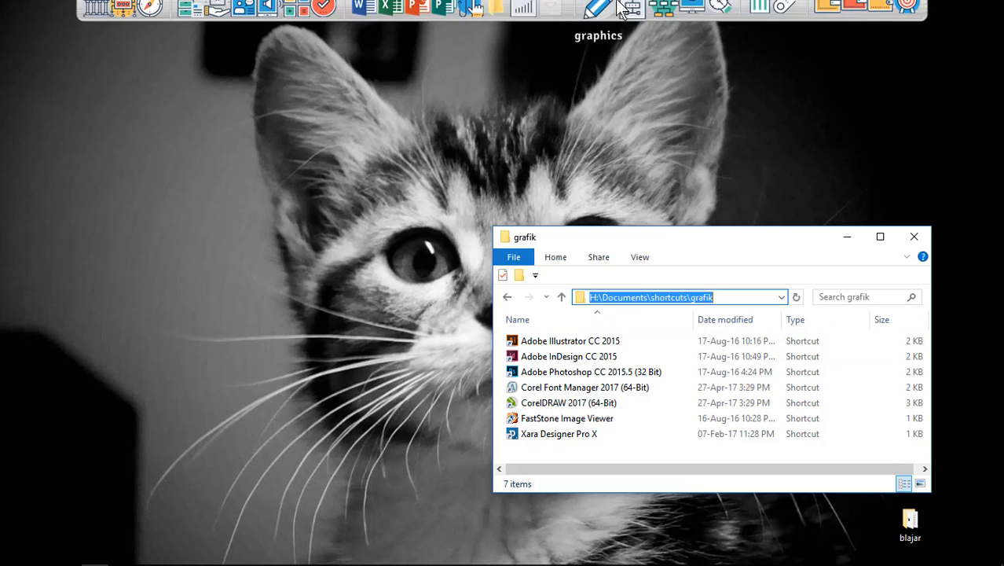
right_click(558, 20)
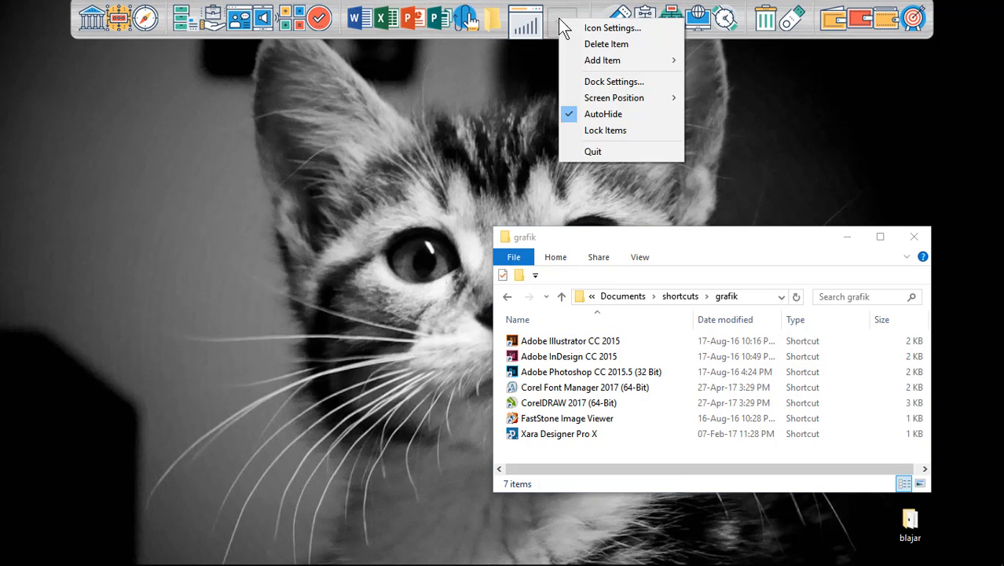
click(593, 30)
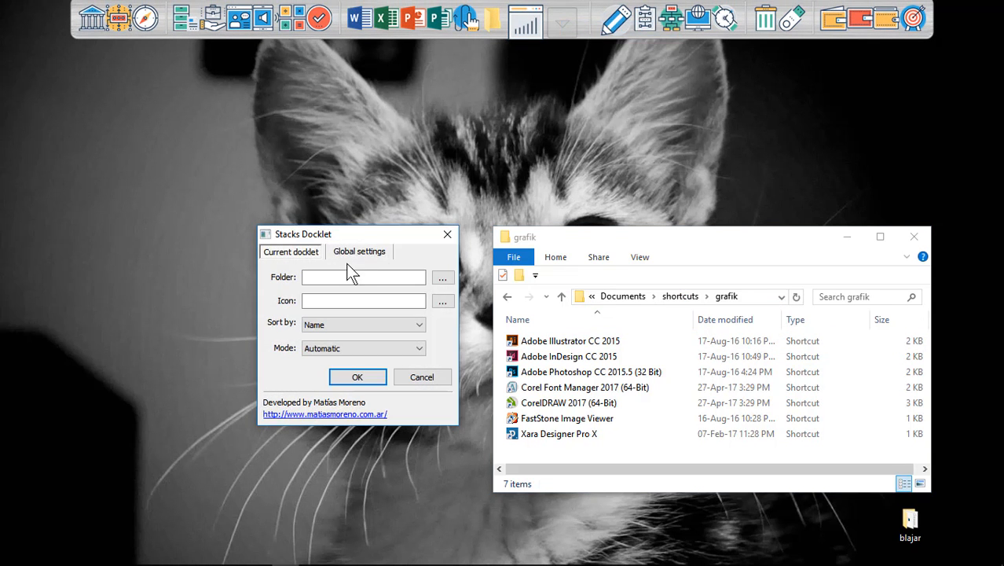
click(336, 275)
right_click(334, 275)
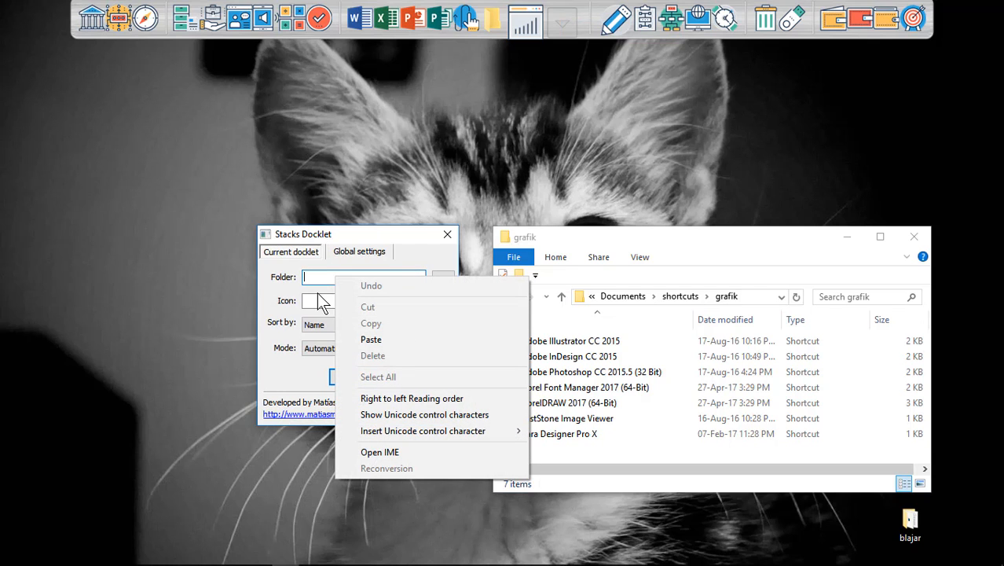
click(368, 340)
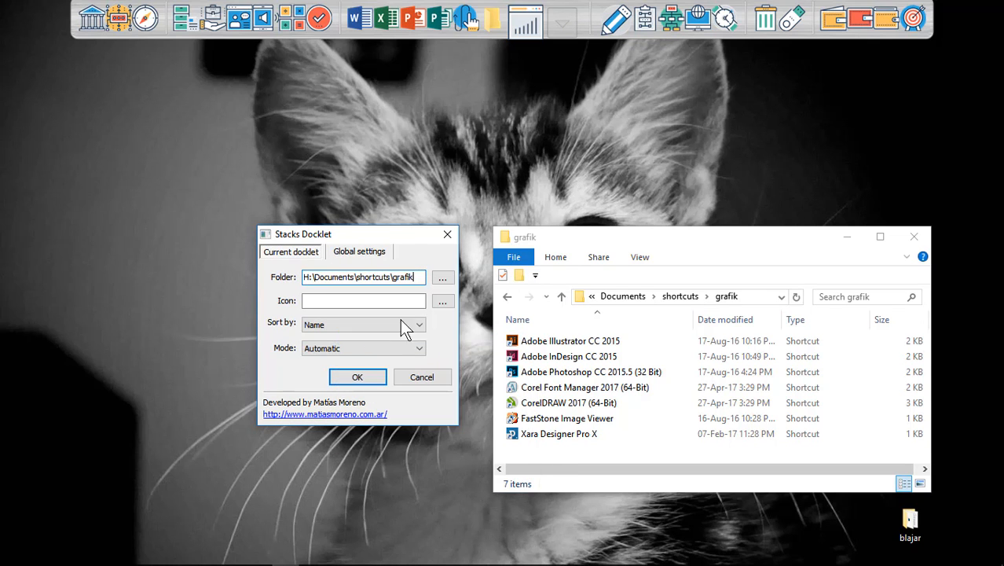
Assign the blue gears icon from the HydroPro icon set to the docklet and apply its settings
click(441, 302)
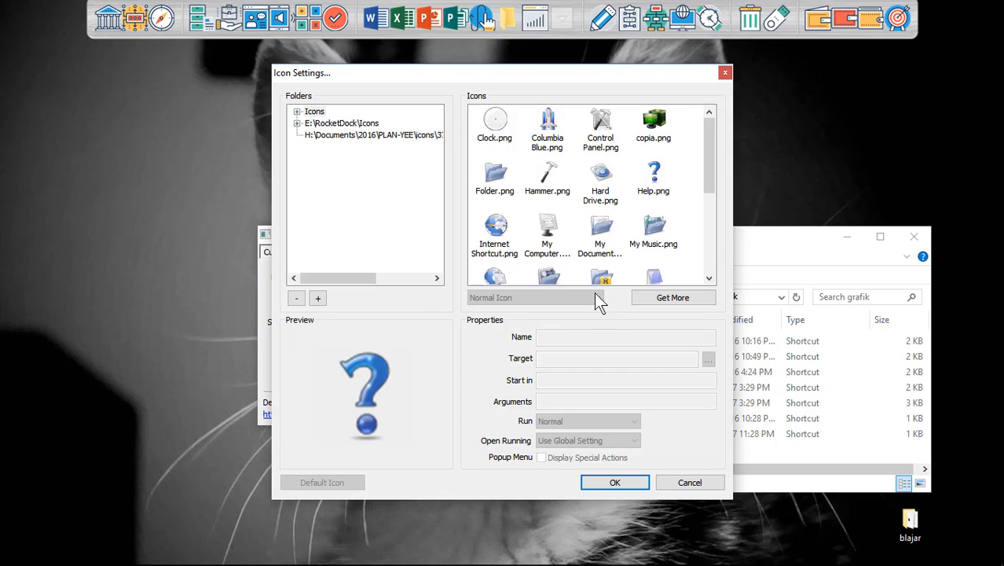
click(298, 113)
click(337, 147)
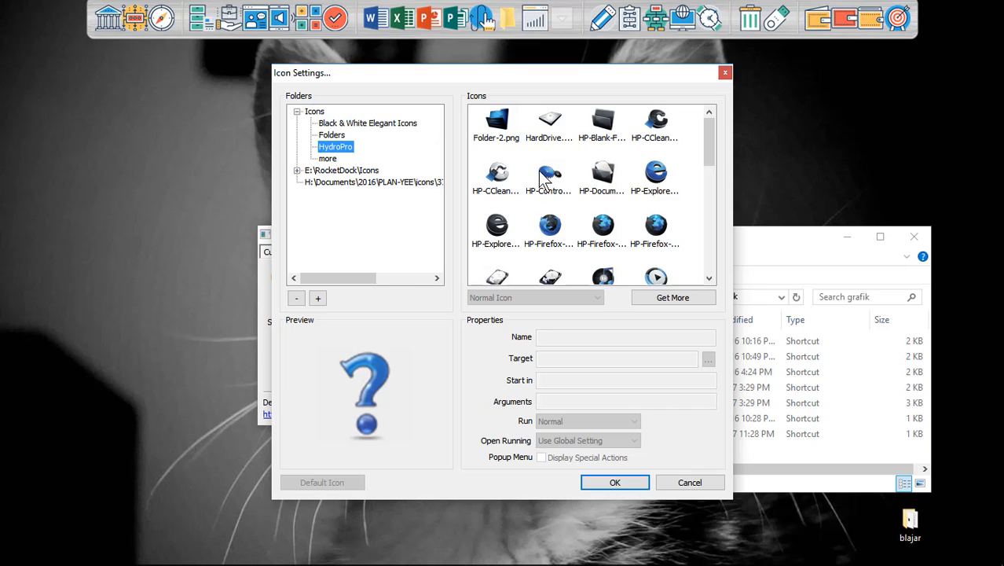
click(547, 174)
click(642, 479)
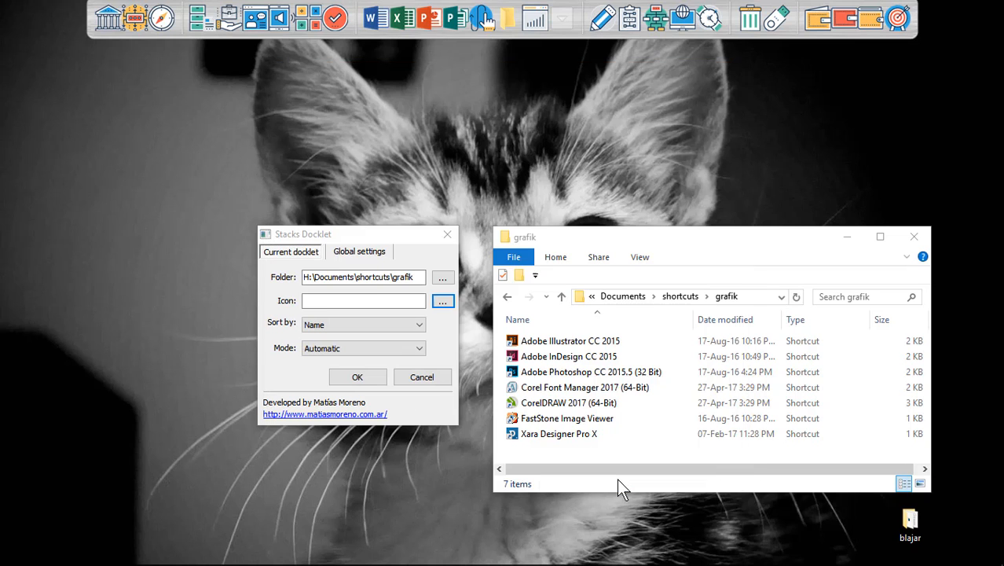
click(361, 379)
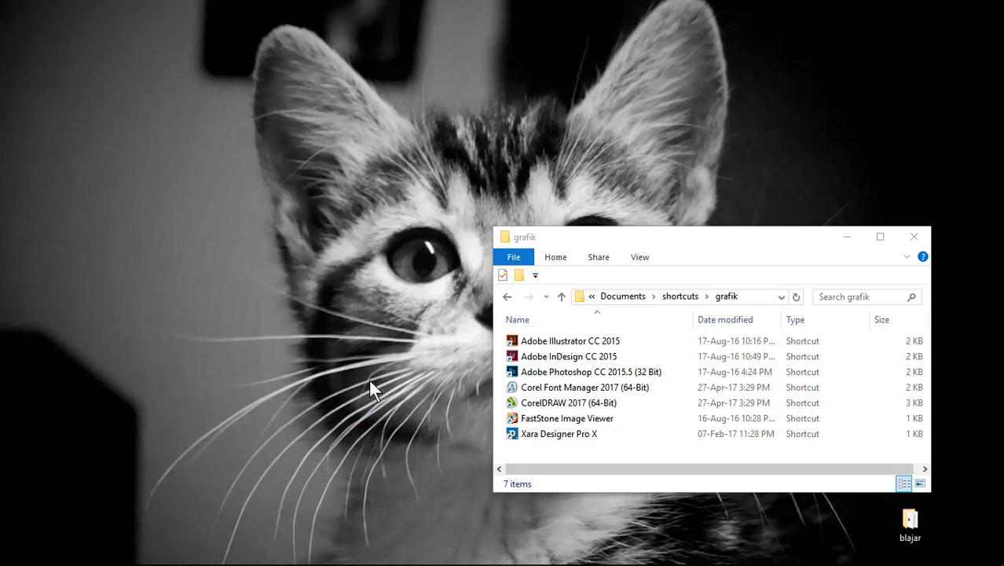
Expand and collapse the grafik stack on the dock repeatedly to examine how its shortcuts are displayed
mouse_move(542, 4)
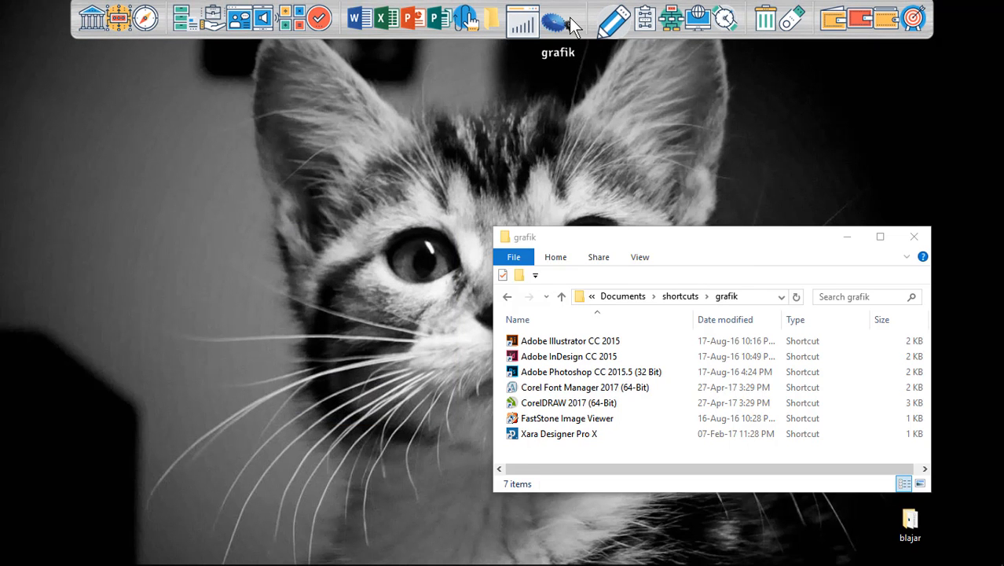
click(559, 27)
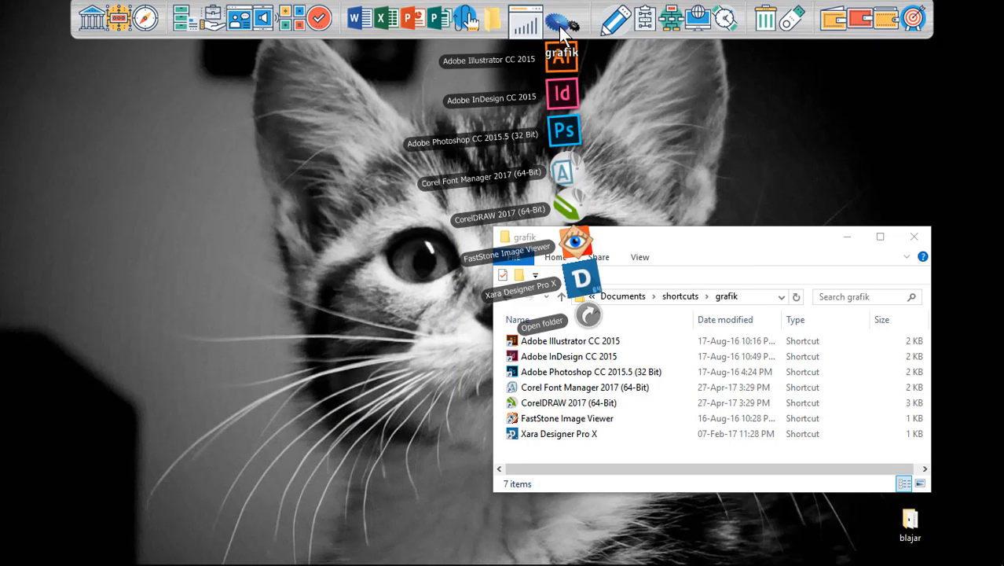
click(558, 26)
click(558, 25)
click(559, 26)
click(558, 26)
click(558, 26)
click(559, 26)
click(558, 26)
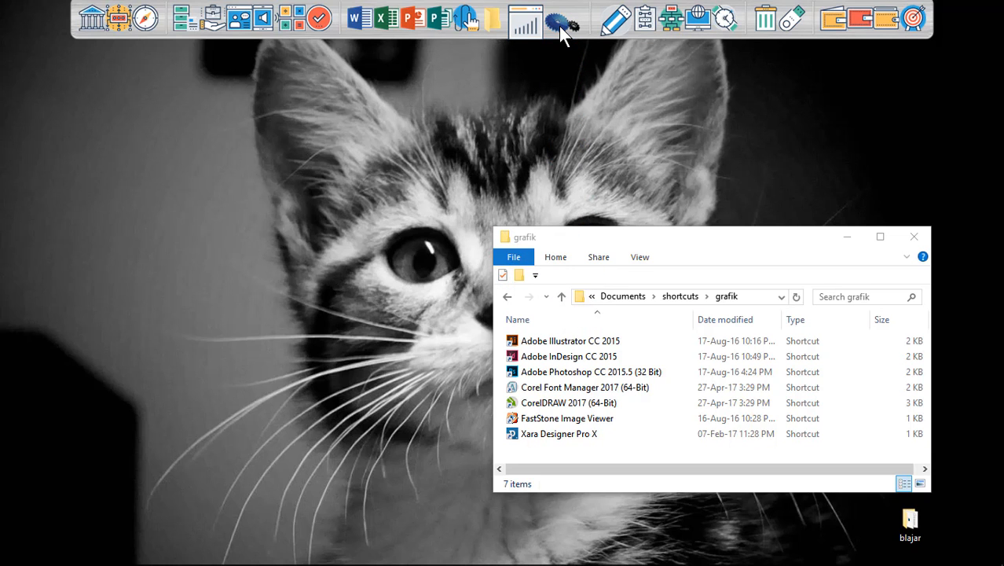
click(559, 26)
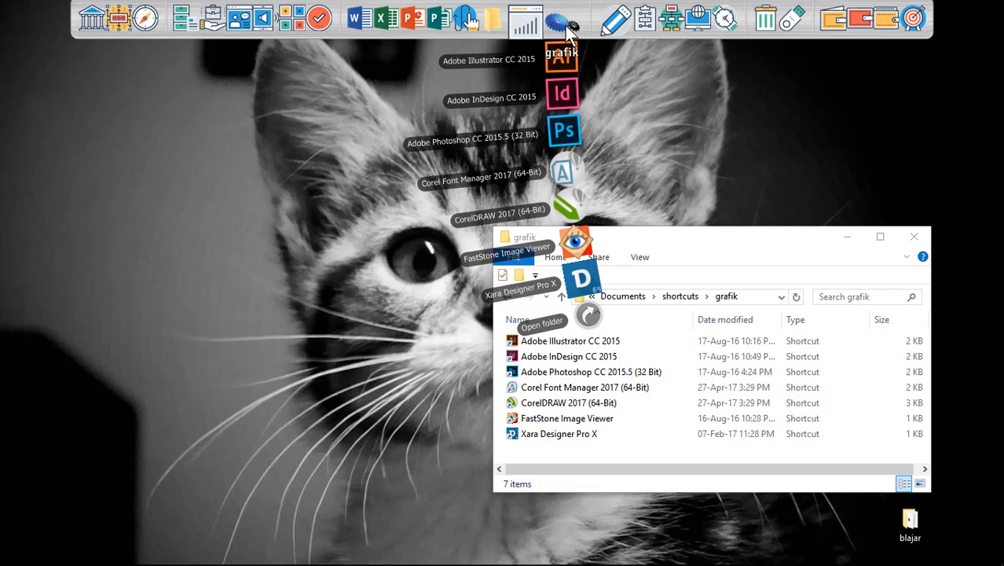
Expand and collapse the us higher ed-infographic stack to compare its display with the grafik stack
click(526, 26)
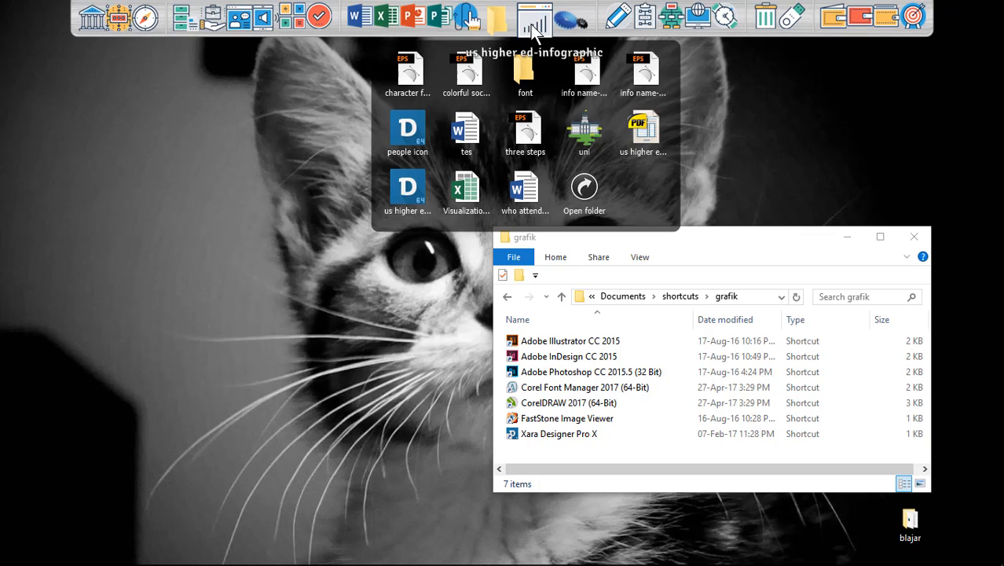
click(534, 29)
click(535, 29)
click(536, 29)
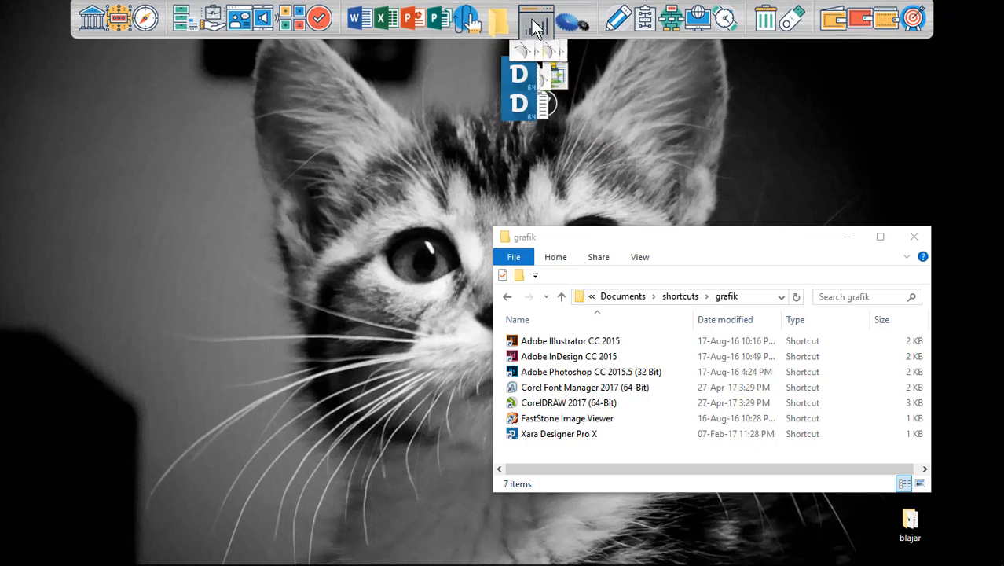
click(535, 28)
click(537, 29)
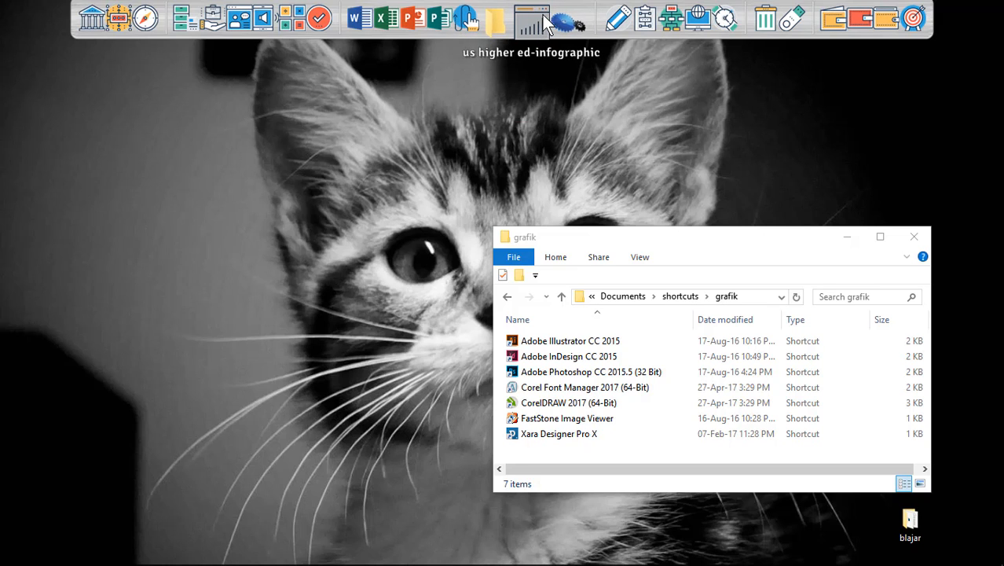
Open the Start menu's power options to view the available choices and dismiss them without choosing one
mouse_move(780, 8)
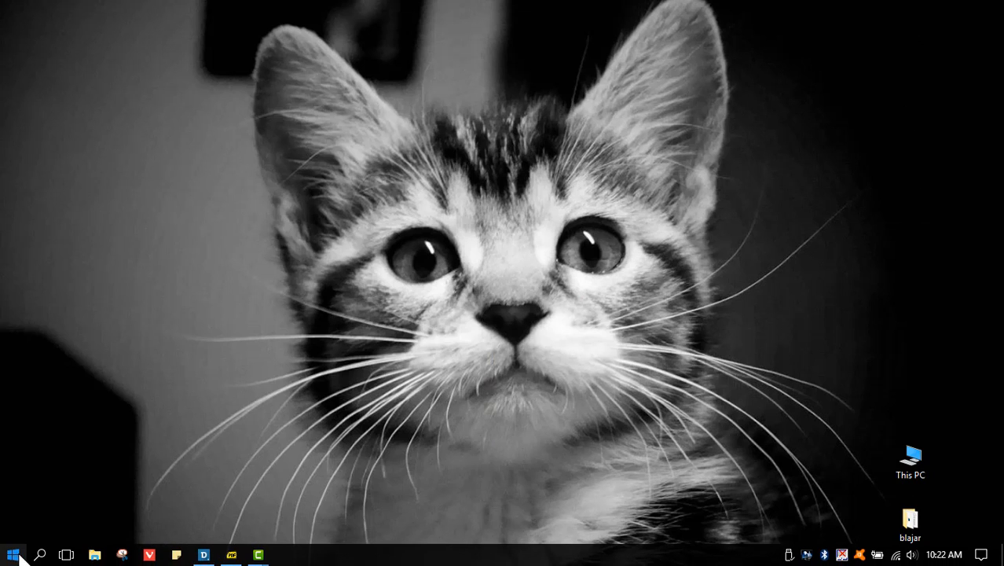
click(13, 554)
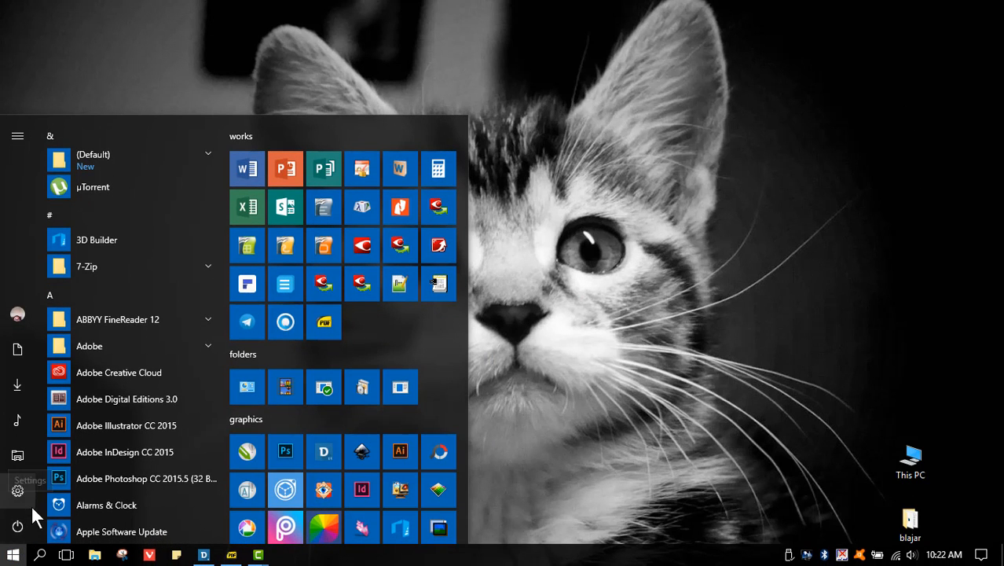
click(23, 530)
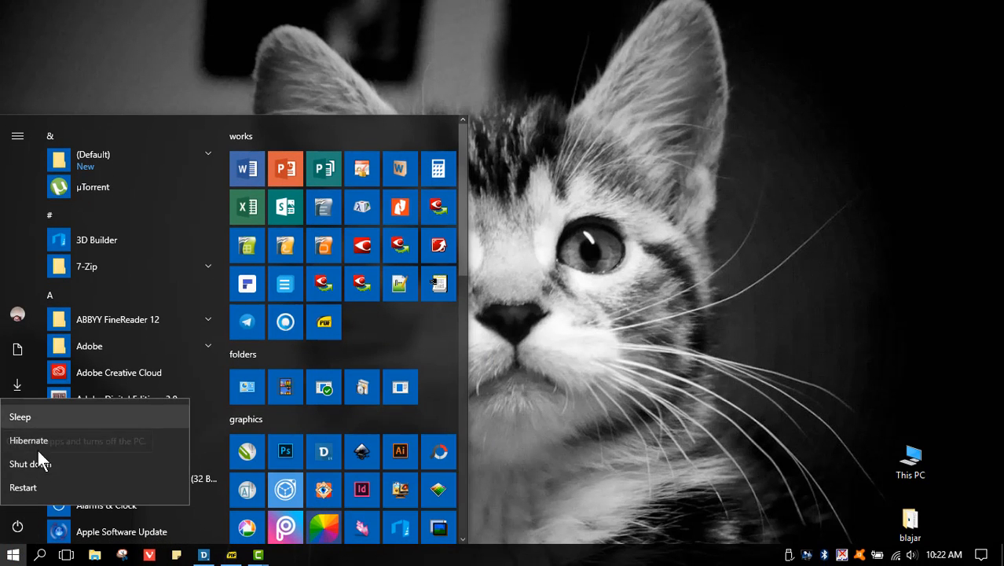
click(639, 112)
Examine the target and arguments in the sleep! shortcut's icon settings, and close the settings without changes
mouse_move(788, 2)
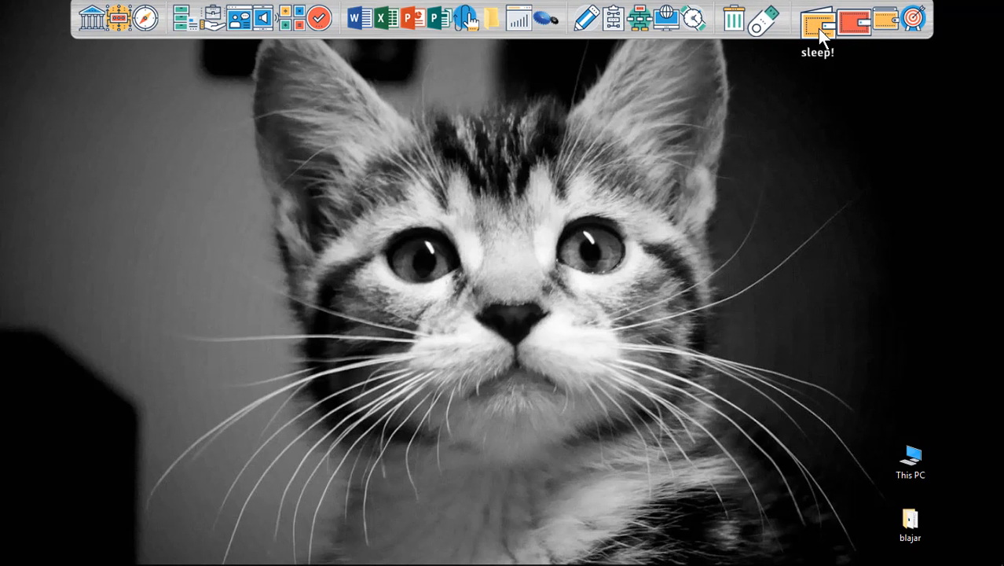
right_click(817, 23)
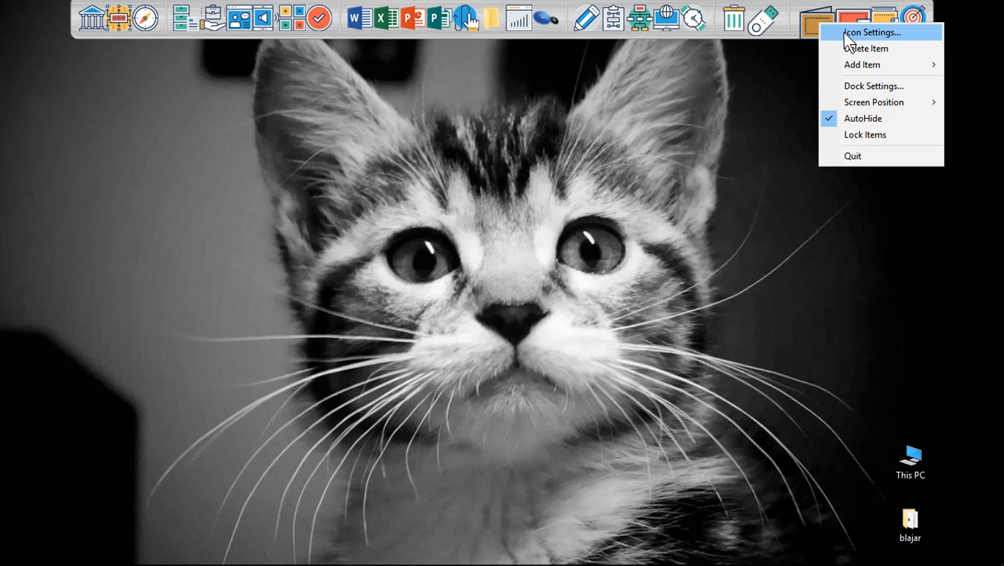
click(848, 33)
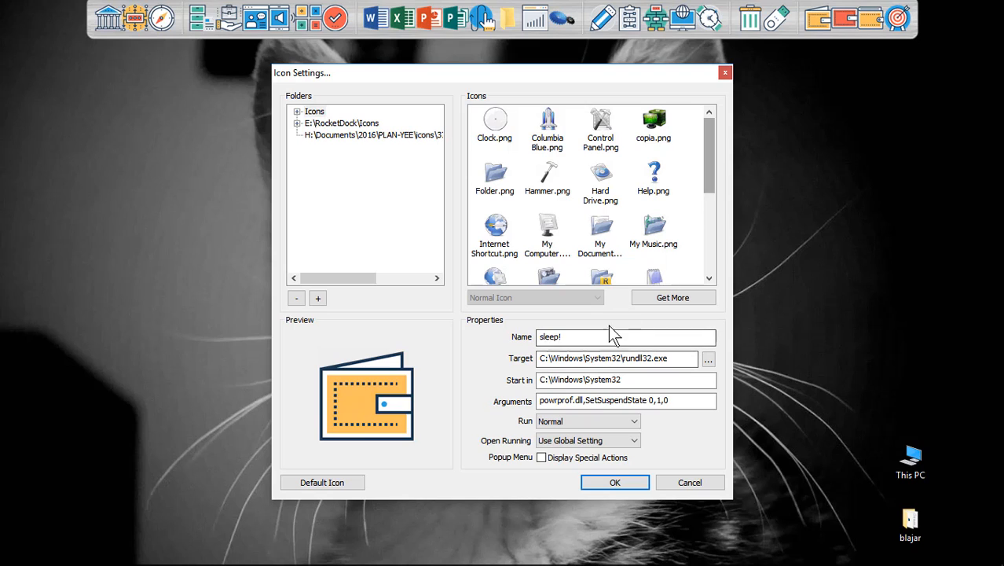
click(675, 364)
drag(678, 364, 622, 361)
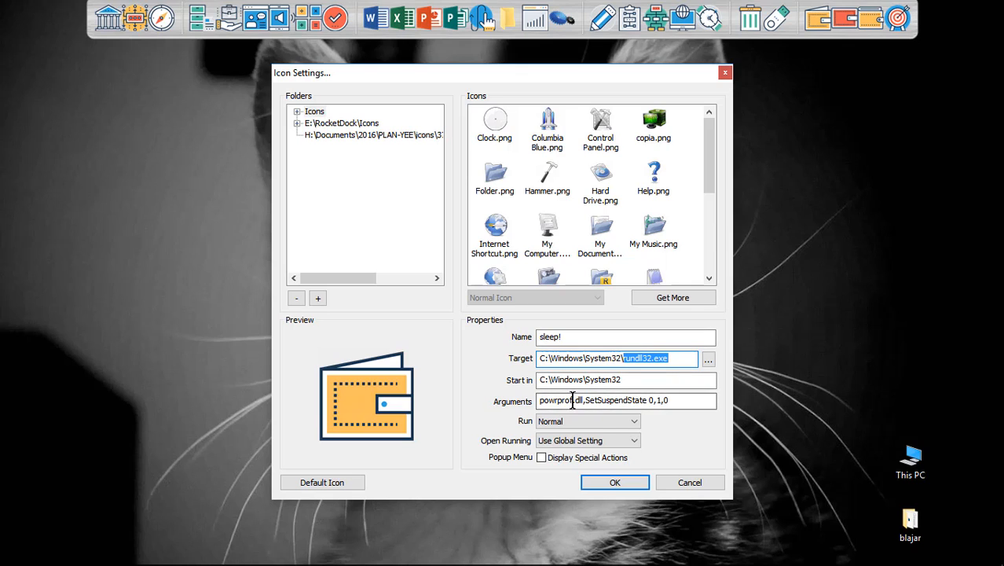
click(674, 400)
drag(674, 400, 532, 405)
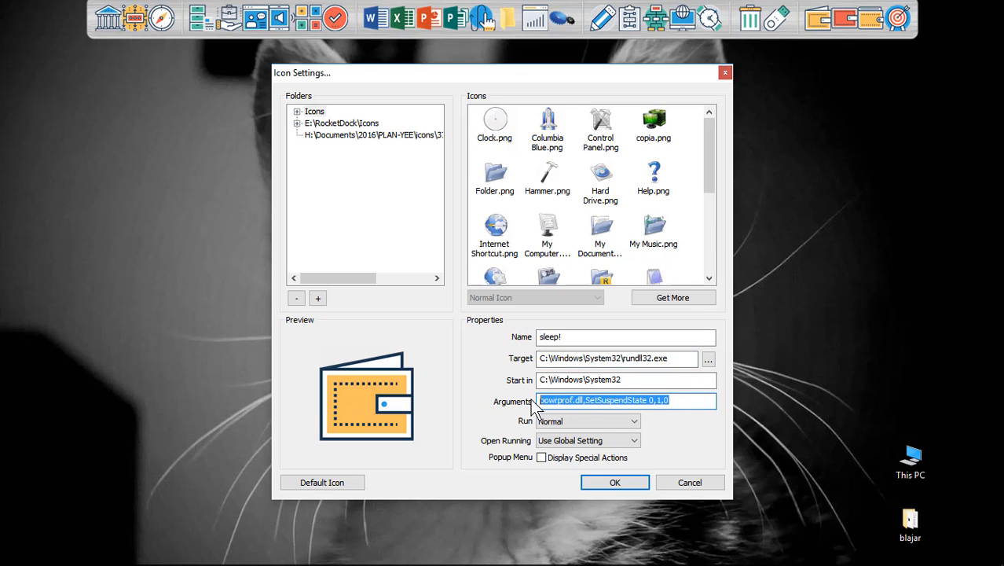
click(662, 401)
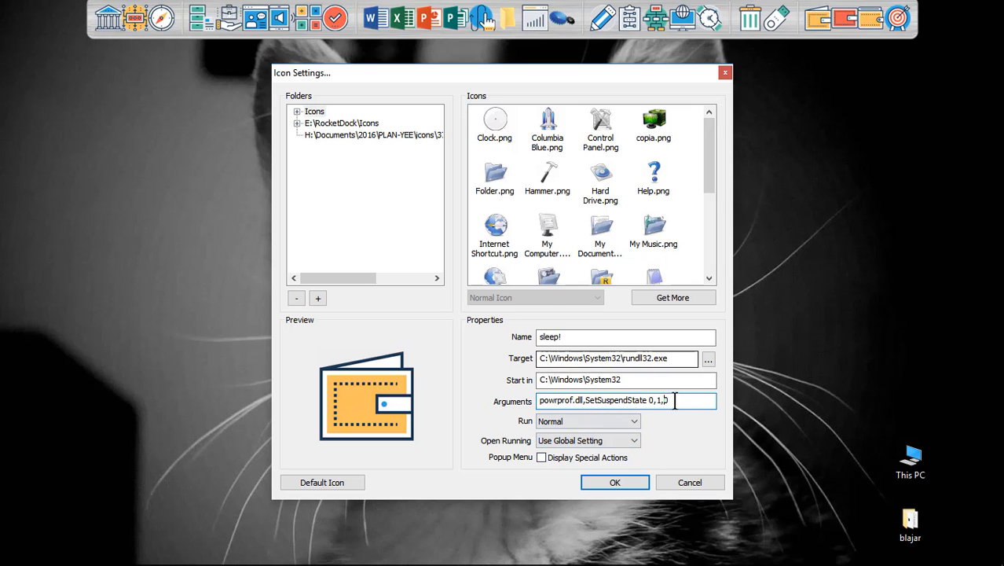
click(689, 481)
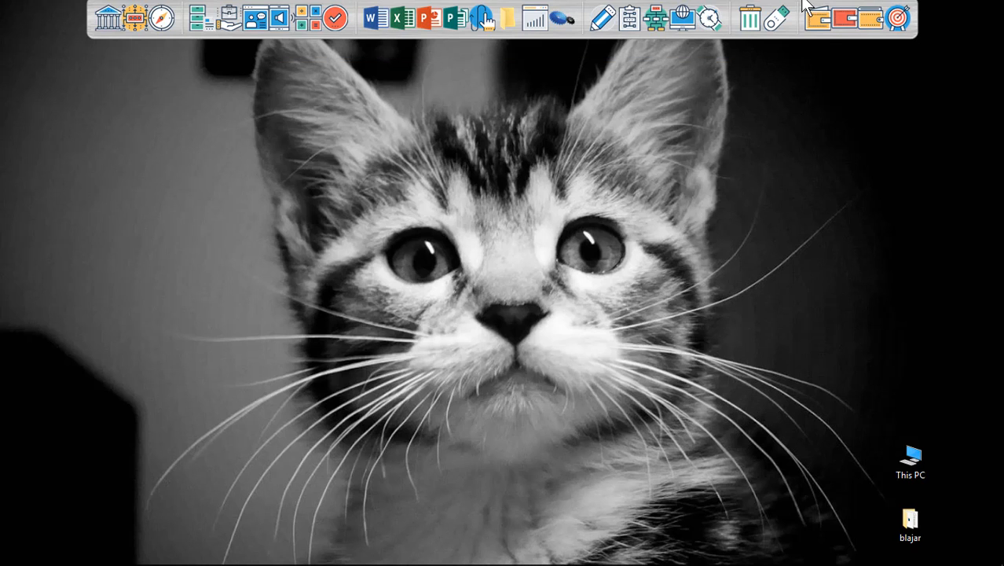
Run the red wallet shortcut beside the sleep! shortcut on the dock, and bring the dock back into view
click(844, 23)
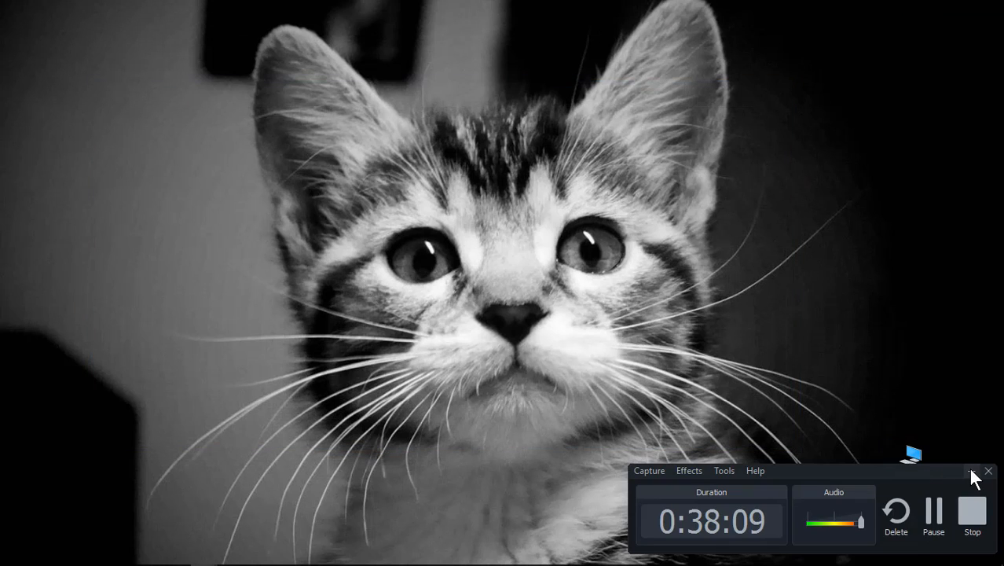
click(970, 471)
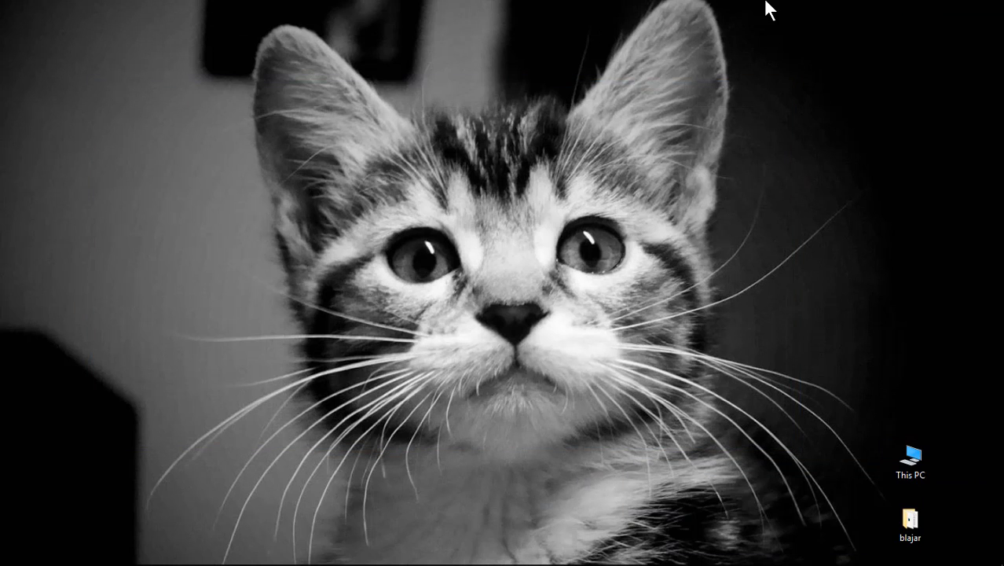
mouse_move(769, 6)
mouse_move(872, 3)
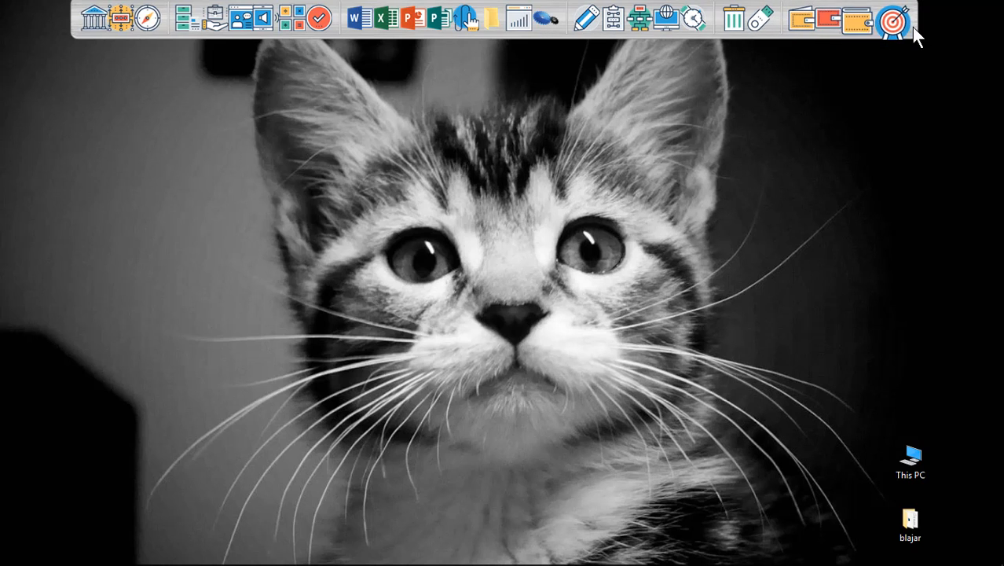
mouse_move(489, 1)
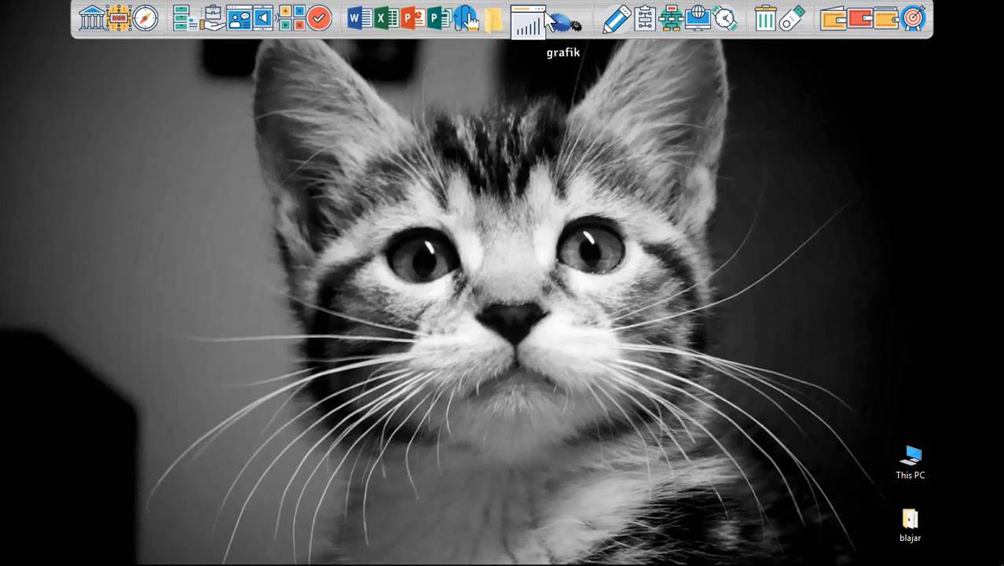
Browse the Start menu's tile groups from works to tools, close the menu and show the dock for comparison
mouse_move(95, 564)
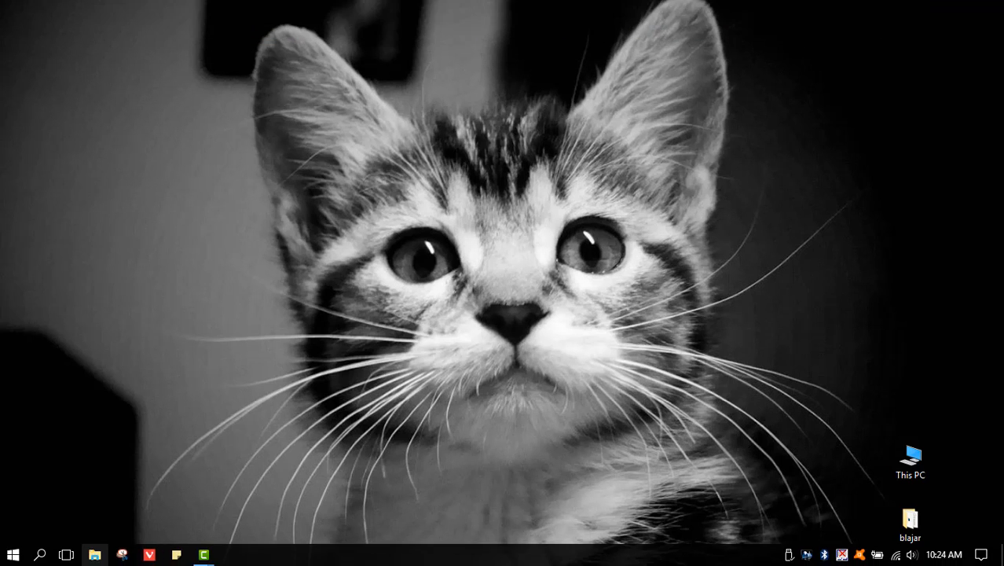
click(14, 555)
scroll(218, 334, down, 3)
scroll(304, 330, down, 5)
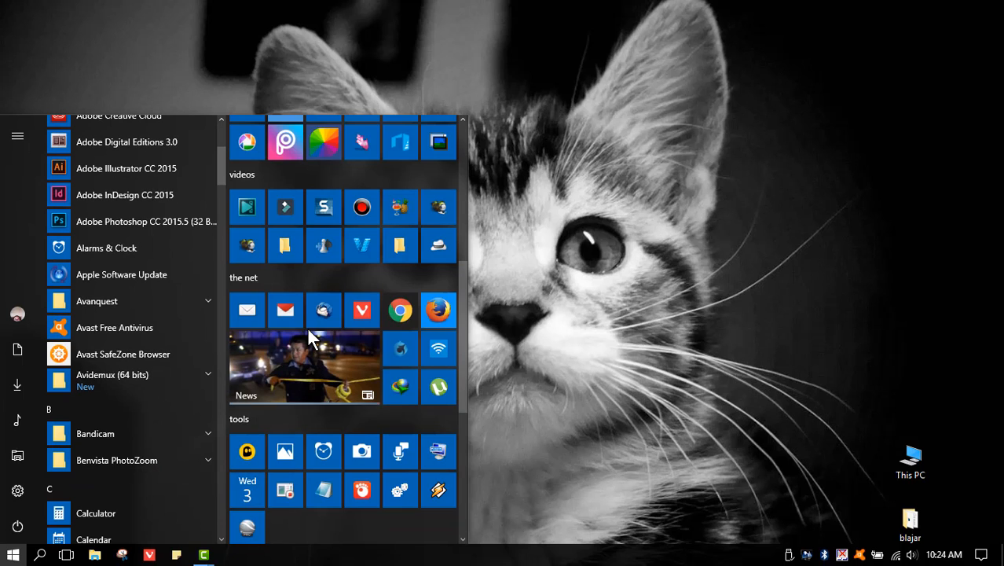
scroll(306, 326, up, 5)
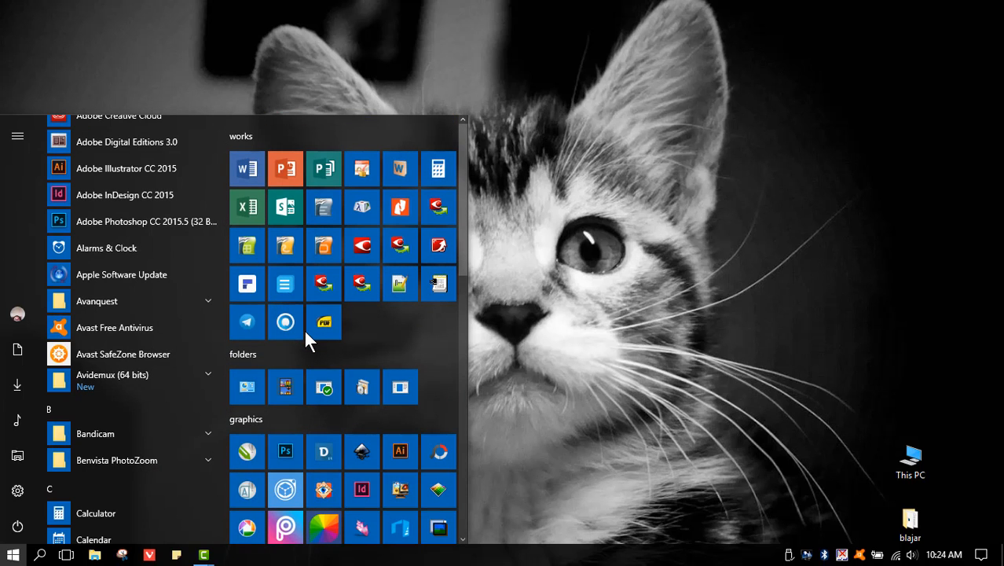
scroll(132, 331, up, 3)
scroll(319, 333, down, 4)
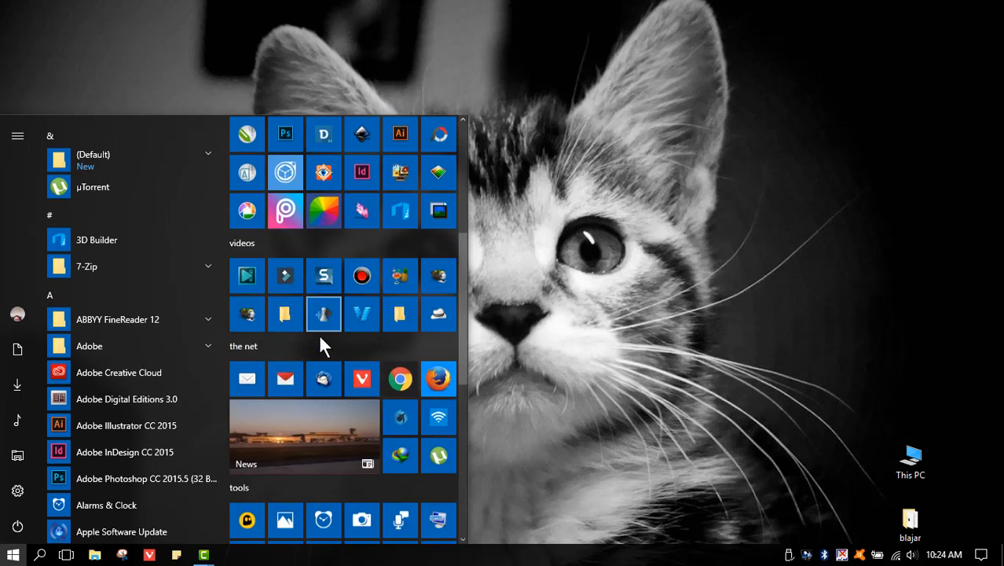
scroll(318, 333, down, 3)
scroll(350, 339, up, 5)
click(618, 289)
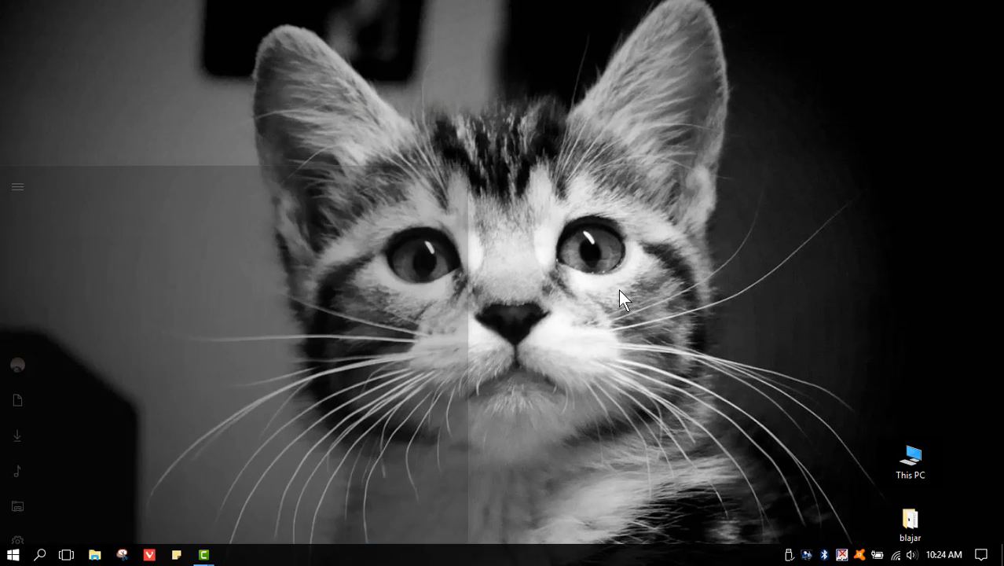
mouse_move(611, 3)
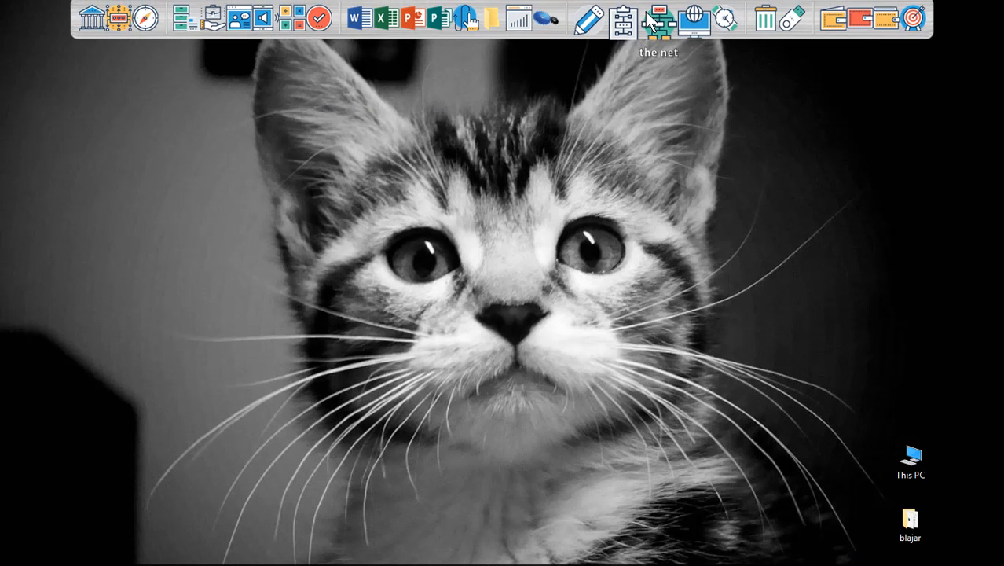